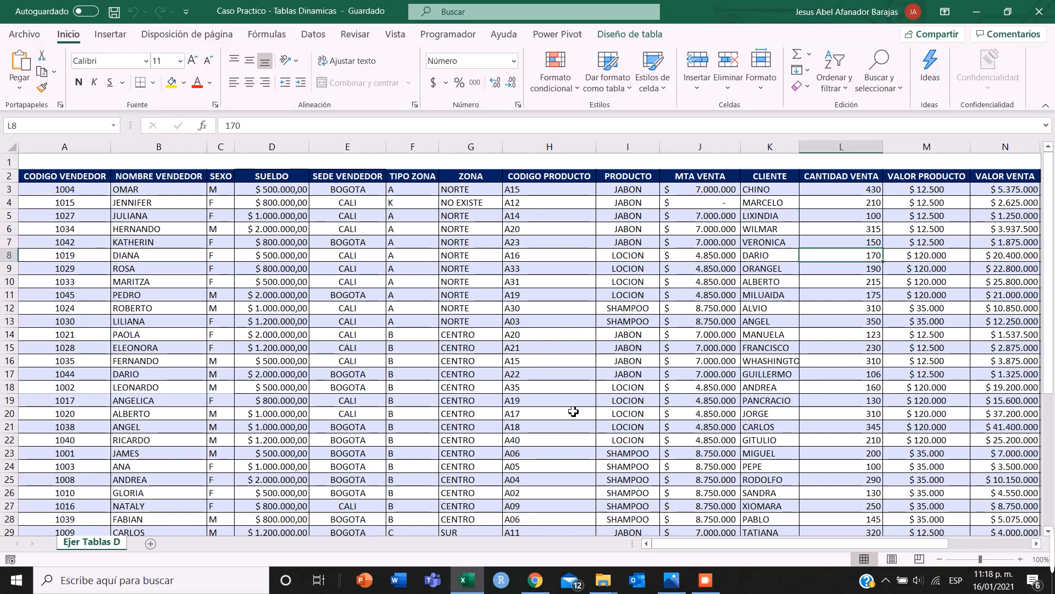
pyautogui.click(69, 182)
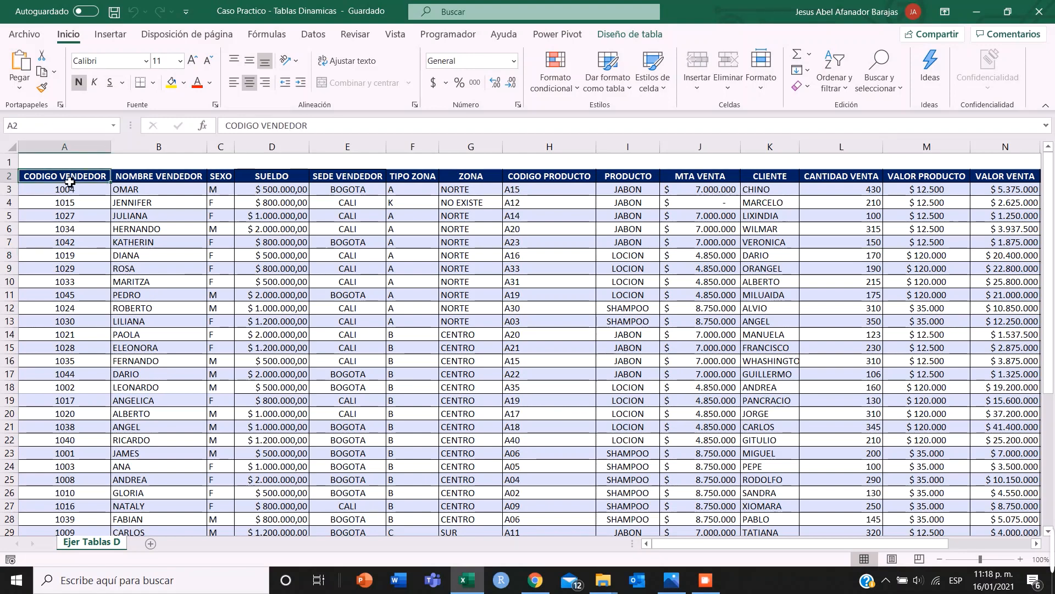
pyautogui.hotkey('shift', 'Right')
pyautogui.hotkey('shift', 'Right')
pyautogui.hotkey('shift', 'Right')
pyautogui.hotkey('shift', 'Right')
pyautogui.hotkey('shift', 'Right')
pyautogui.hotkey('shift', 'Right')
pyautogui.hotkey('shift', 'Right')
pyautogui.hotkey('shift', 'Right')
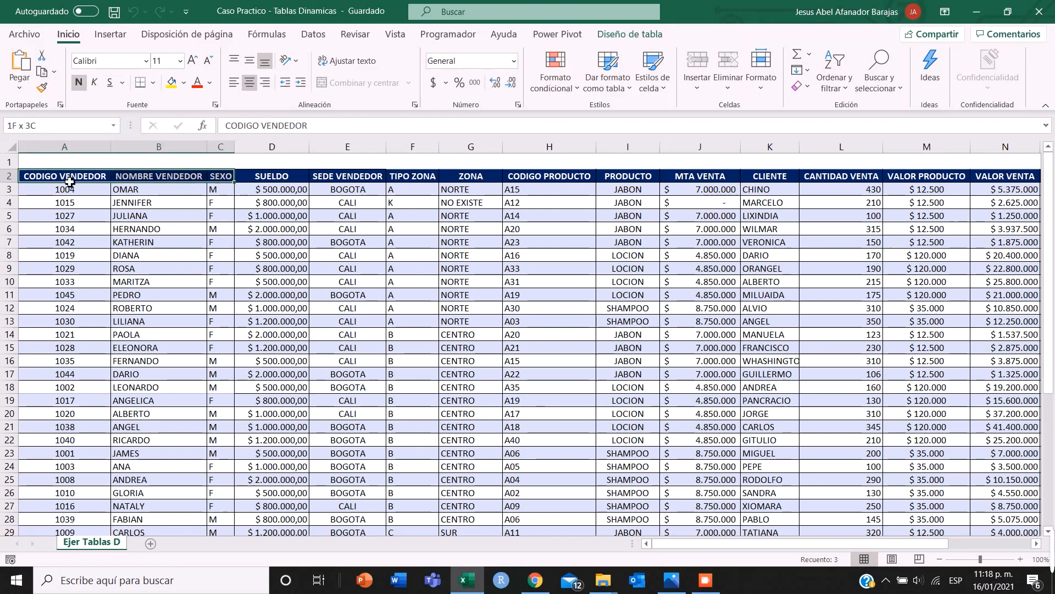
pyautogui.hotkey('ctrl', 'q')
pyautogui.press('Right')
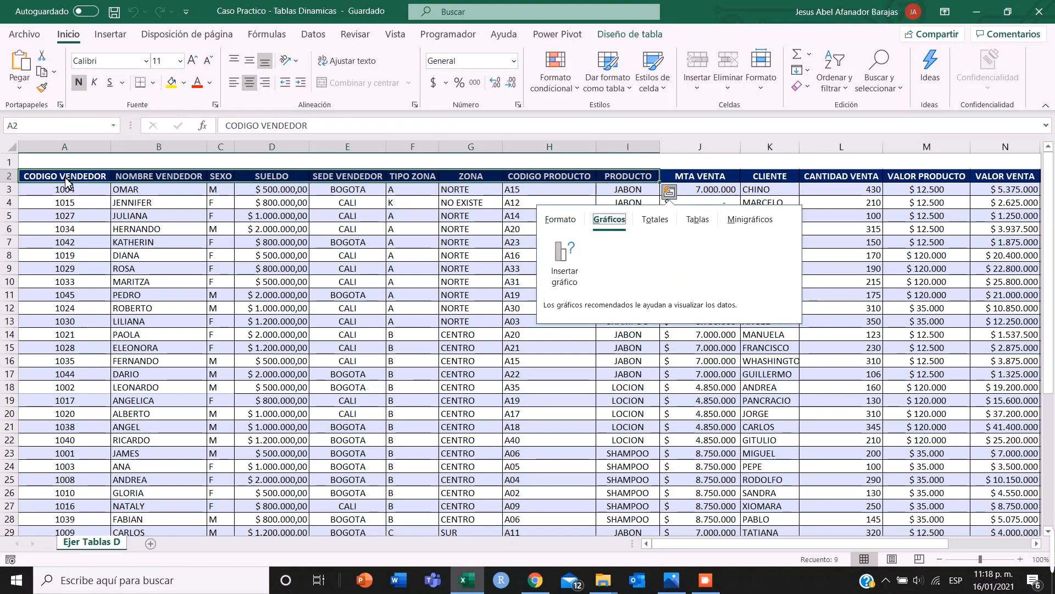
pyautogui.press('Right')
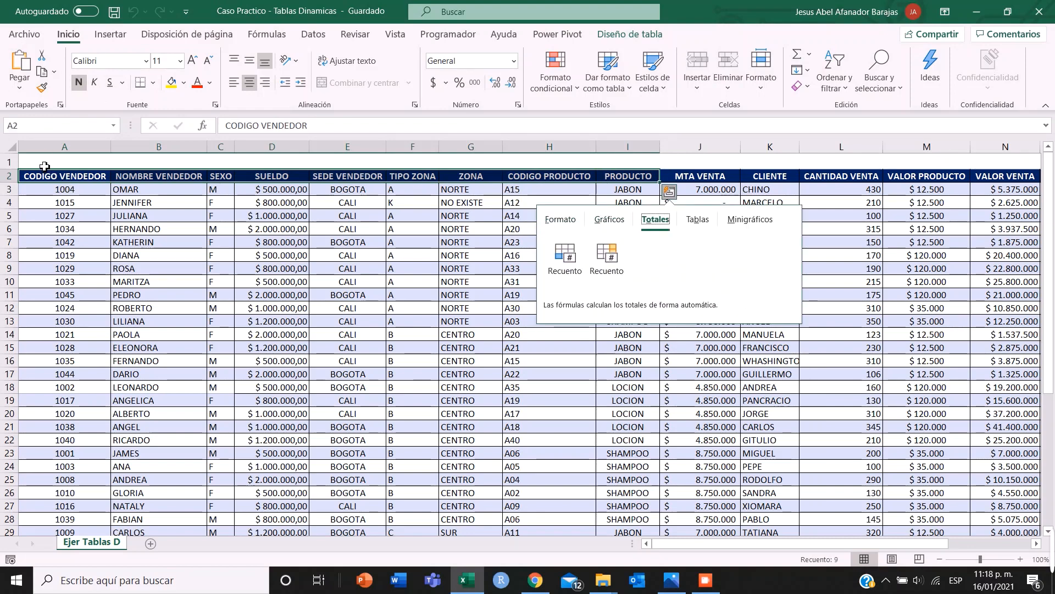
# Select the whole data table from the CODIGO VENDEDOR header and create a pivot table from tablaDatos on a new worksheet
pyautogui.click(45, 164)
pyautogui.click(44, 180)
pyautogui.hotkey('ctrl', 'shift', 'End')
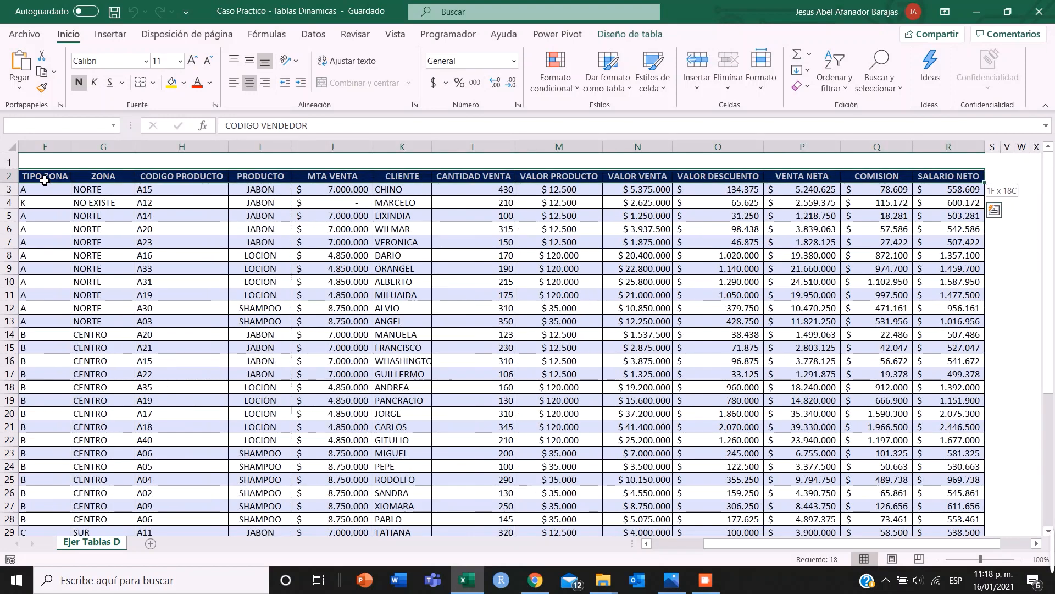
pyautogui.scroll(6, 348, 305)
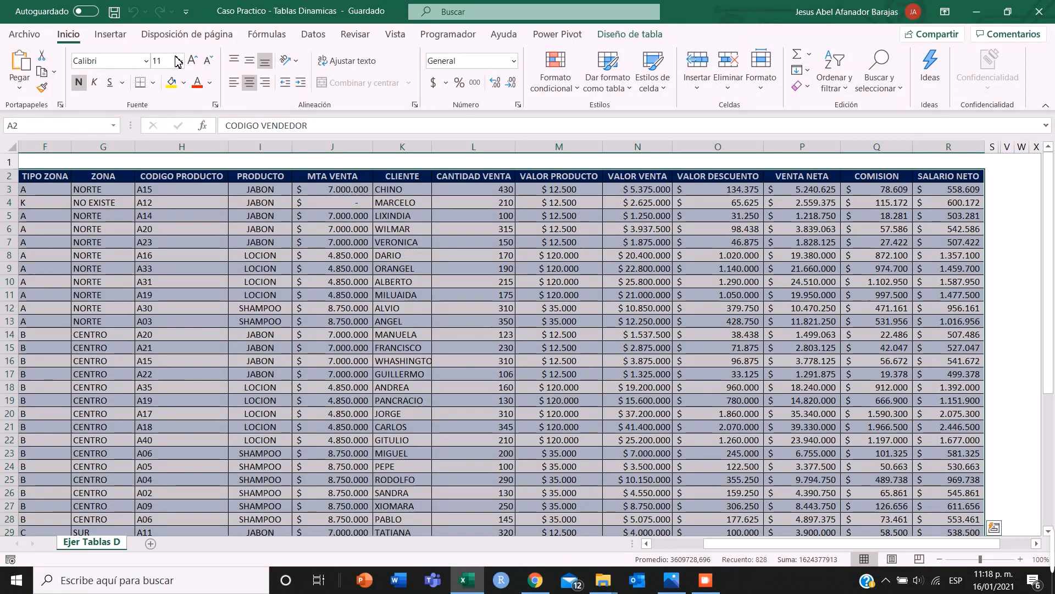
pyautogui.click(112, 35)
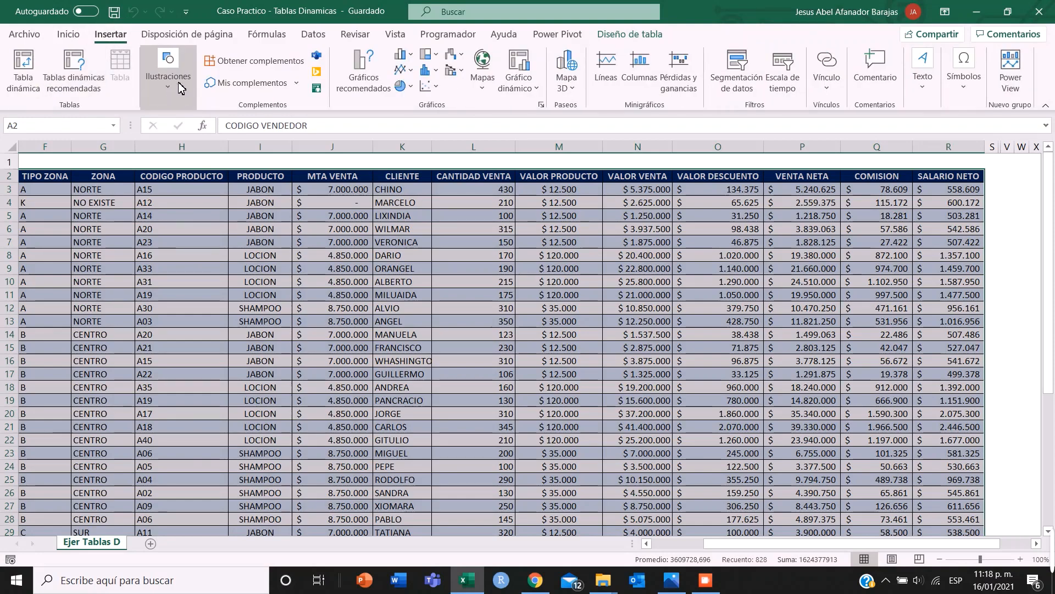
pyautogui.click(23, 71)
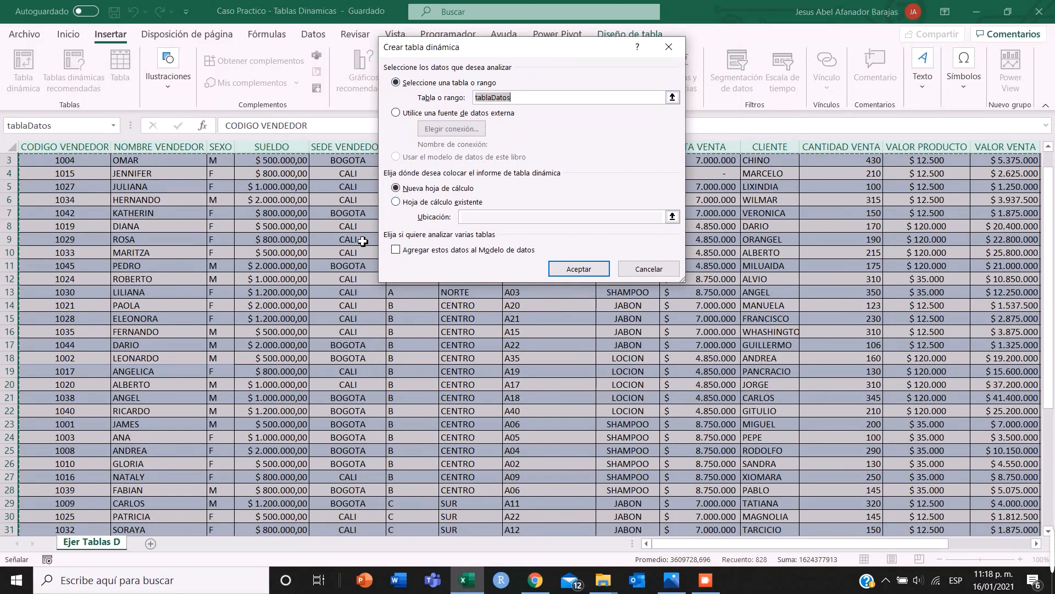
pyautogui.moveTo(518, 47); pyautogui.dragTo(463, 81)
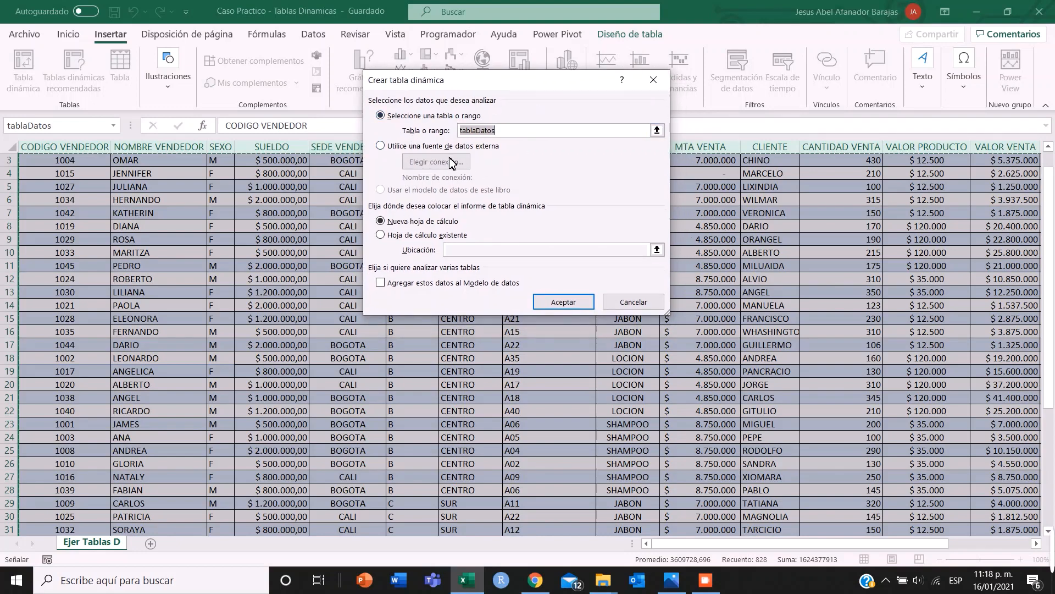
pyautogui.scroll(1, 645, 188)
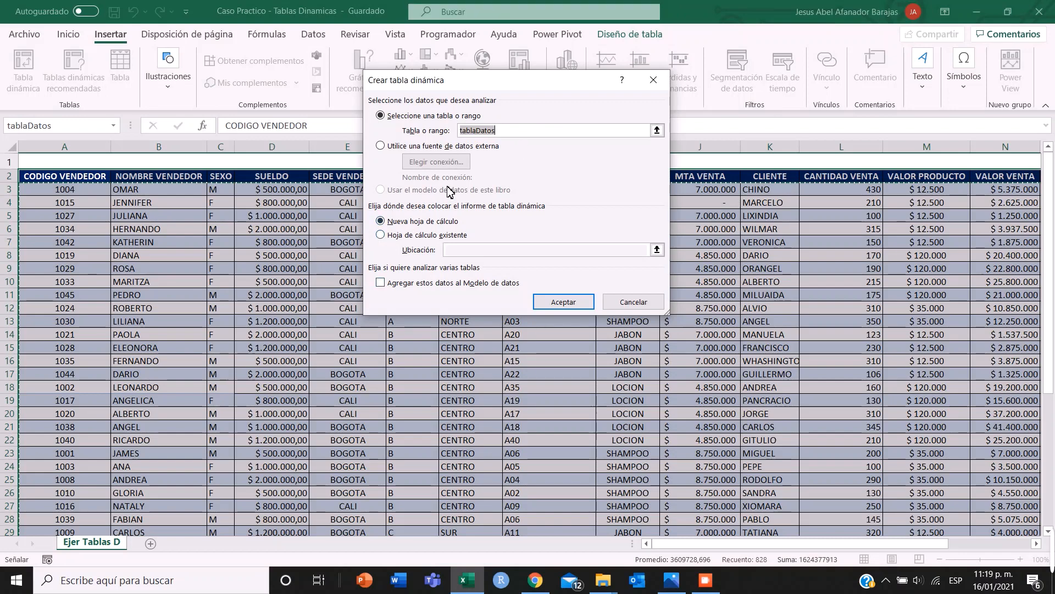
pyautogui.click(385, 235)
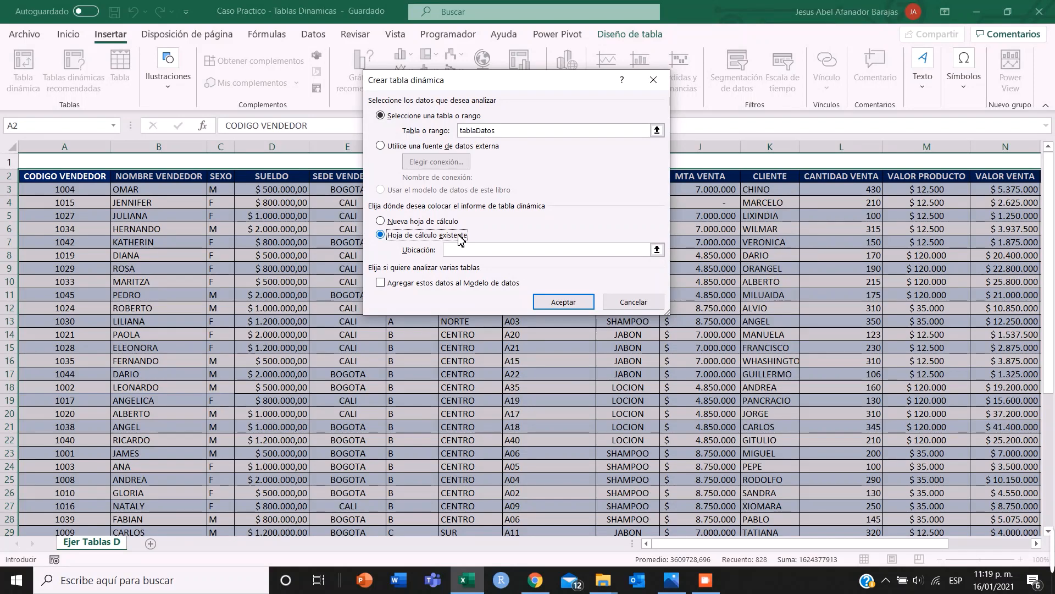
pyautogui.click(413, 222)
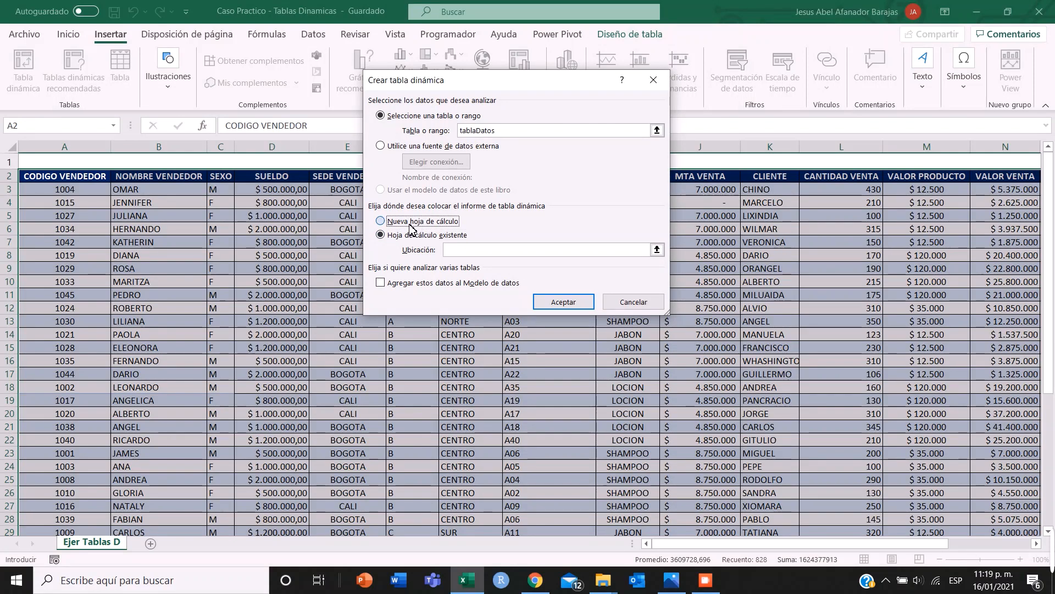
pyautogui.click(564, 303)
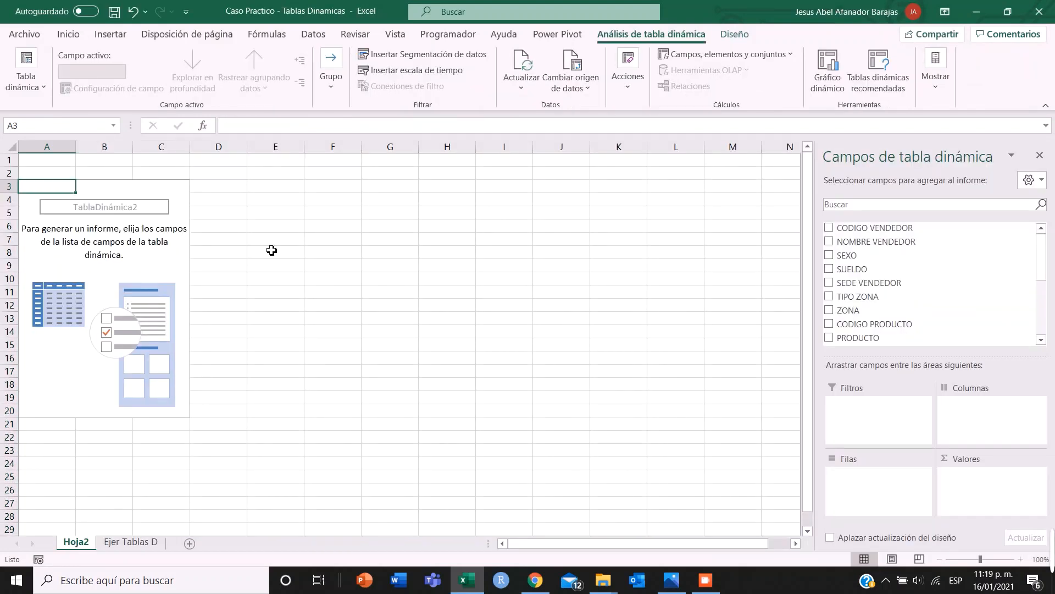
# Move the new pivot table sheet after Ejer Tablas D and rename it Tablas dinamicas
pyautogui.moveTo(77, 544)
pyautogui.mouseDown()
pyautogui.moveTo(195, 543)
pyautogui.moveTo(181, 552)
pyautogui.mouseUp()
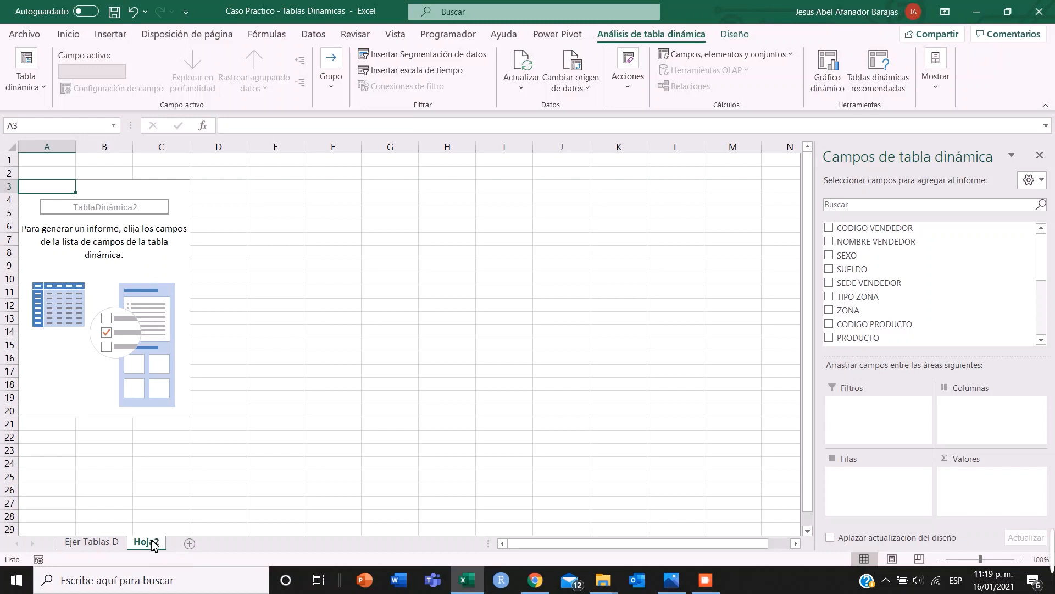
pyautogui.doubleClick(157, 543)
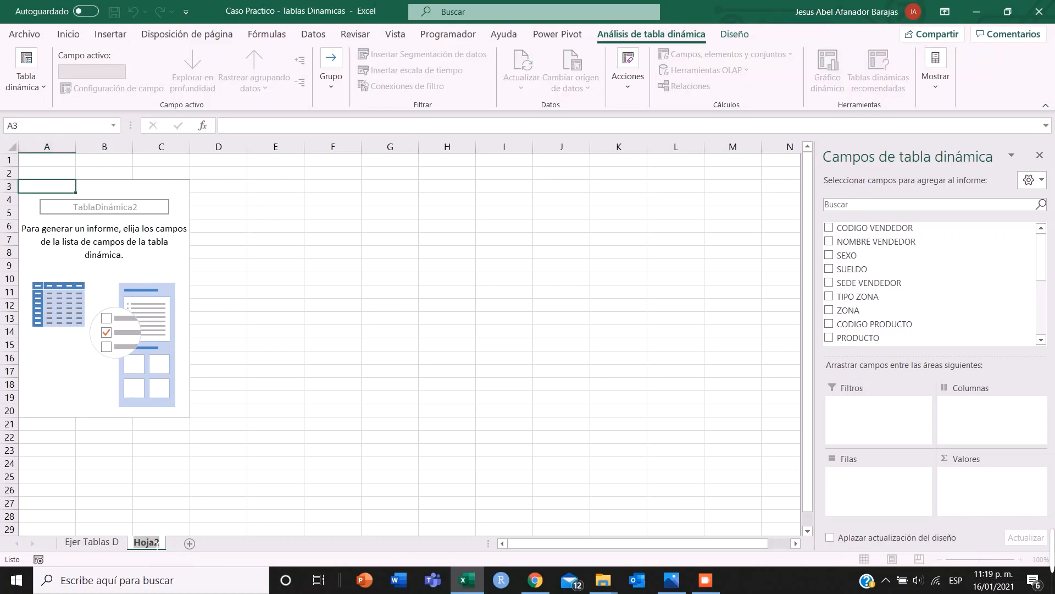
pyautogui.write('Tablas dinami')
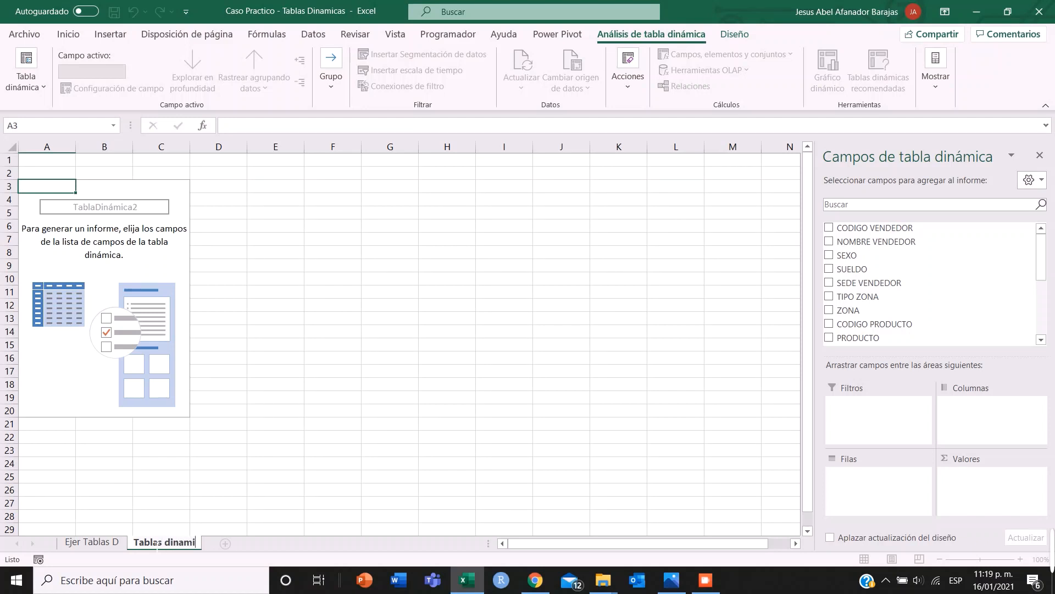
pyautogui.write('cas')
pyautogui.click(236, 491)
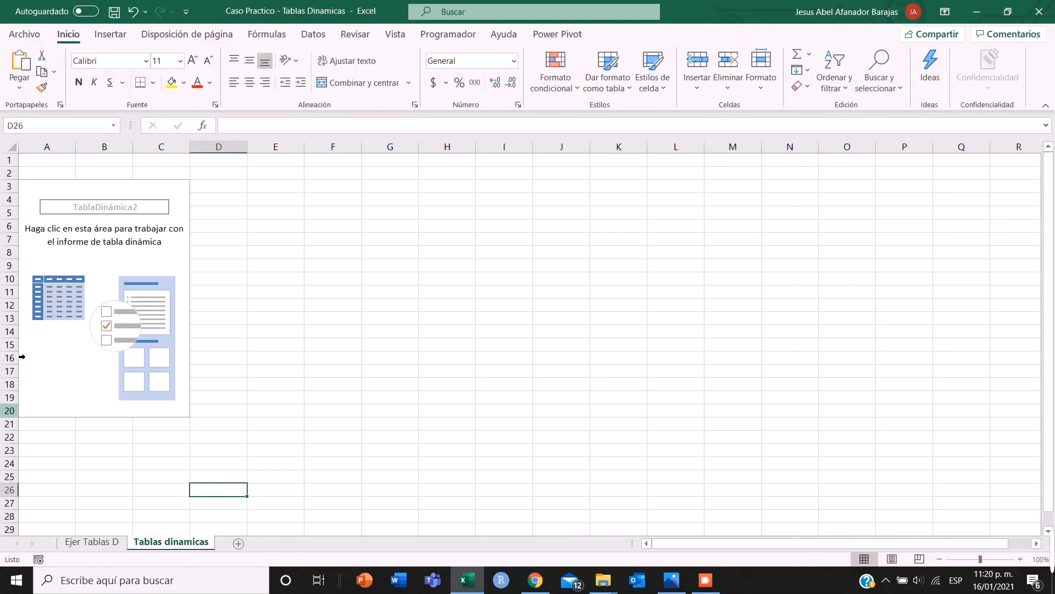
# Select cell A3 inside the empty pivot table and close its field list
pyautogui.click(177, 192)
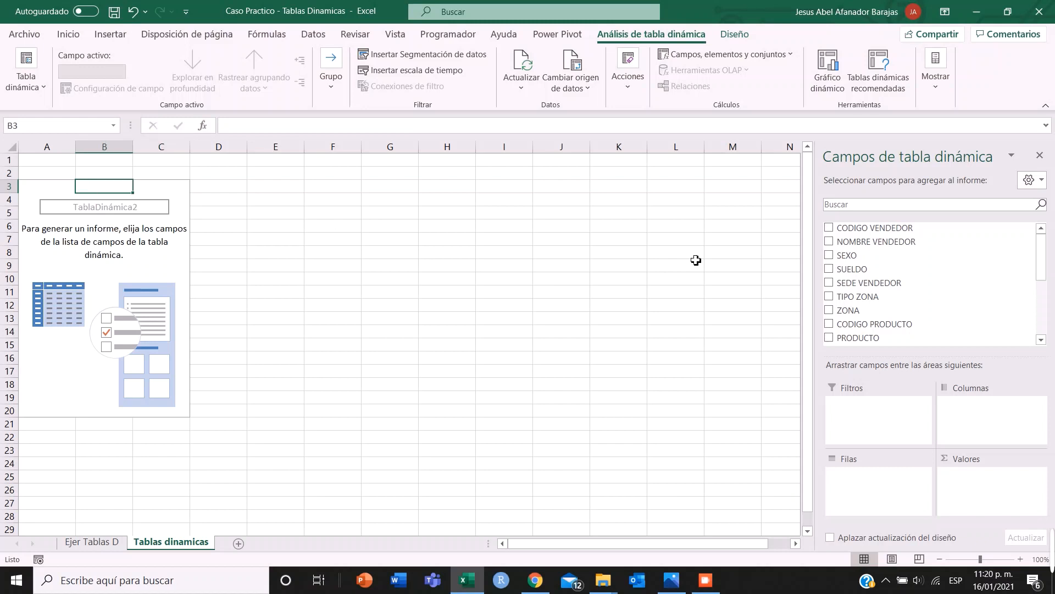
pyautogui.click(279, 189)
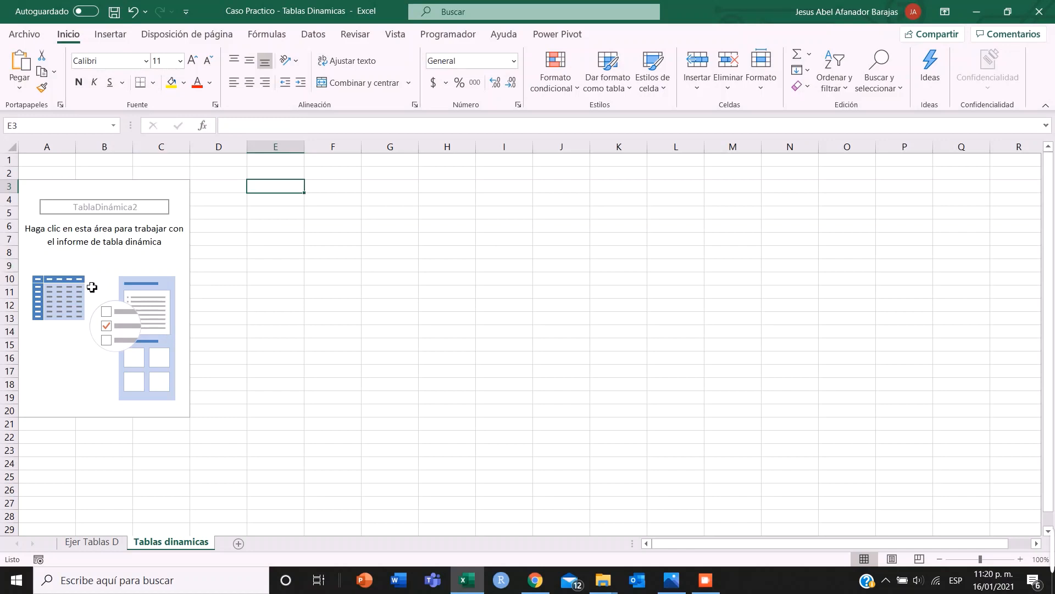
pyautogui.click(38, 194)
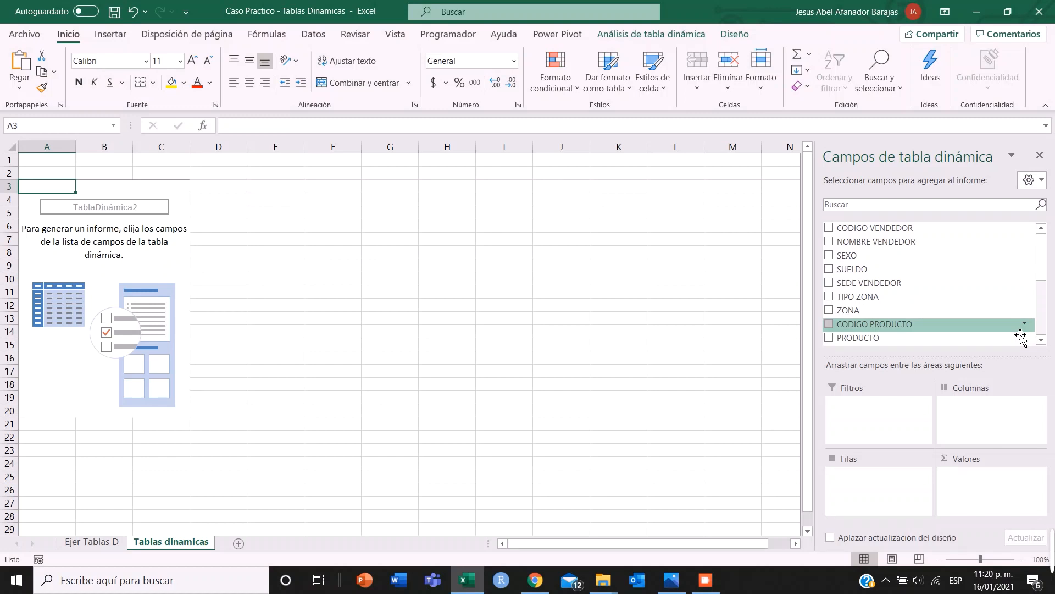
pyautogui.click(1041, 157)
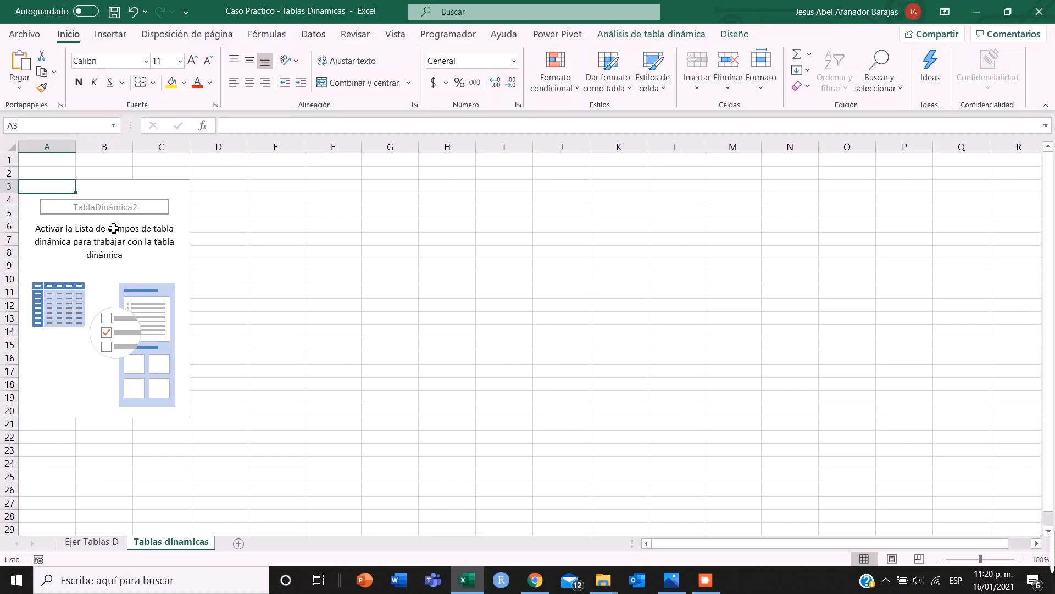
# Select cell A3 in the pivot table report and show its field list again
pyautogui.click(253, 264)
pyautogui.click(125, 190)
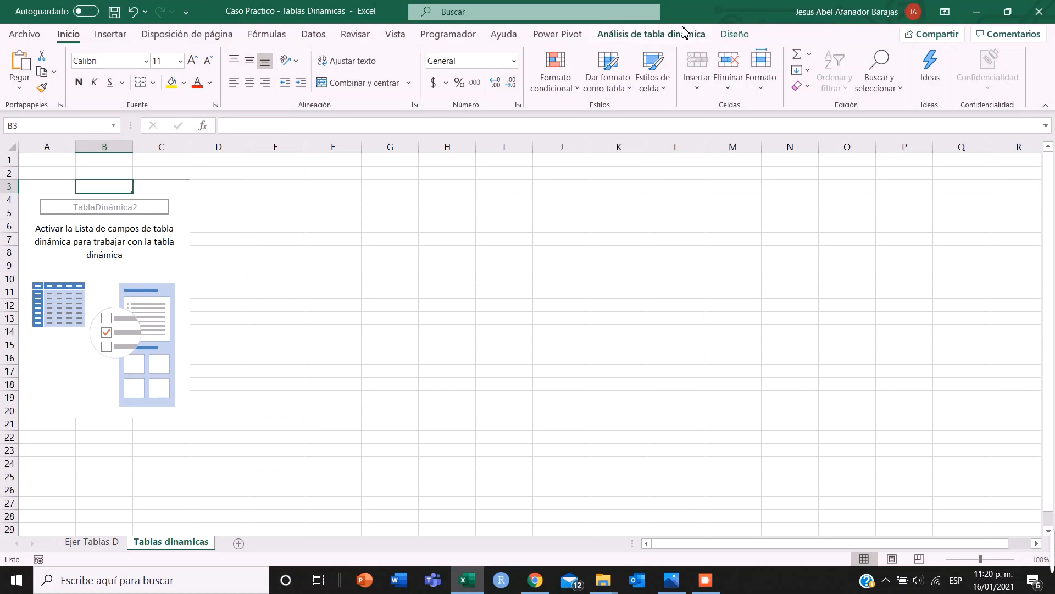
pyautogui.click(668, 35)
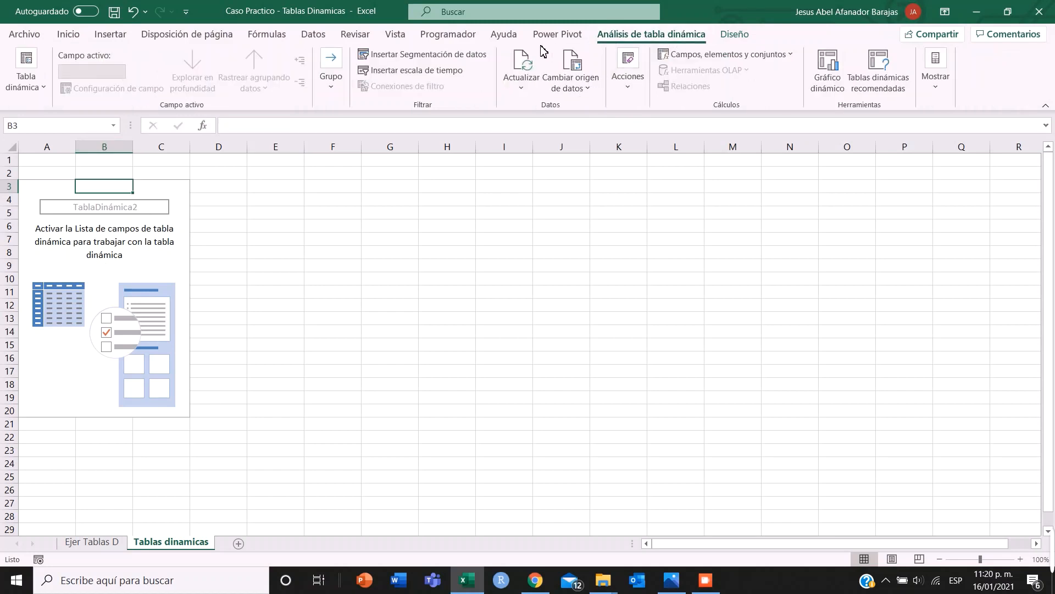
pyautogui.click(306, 242)
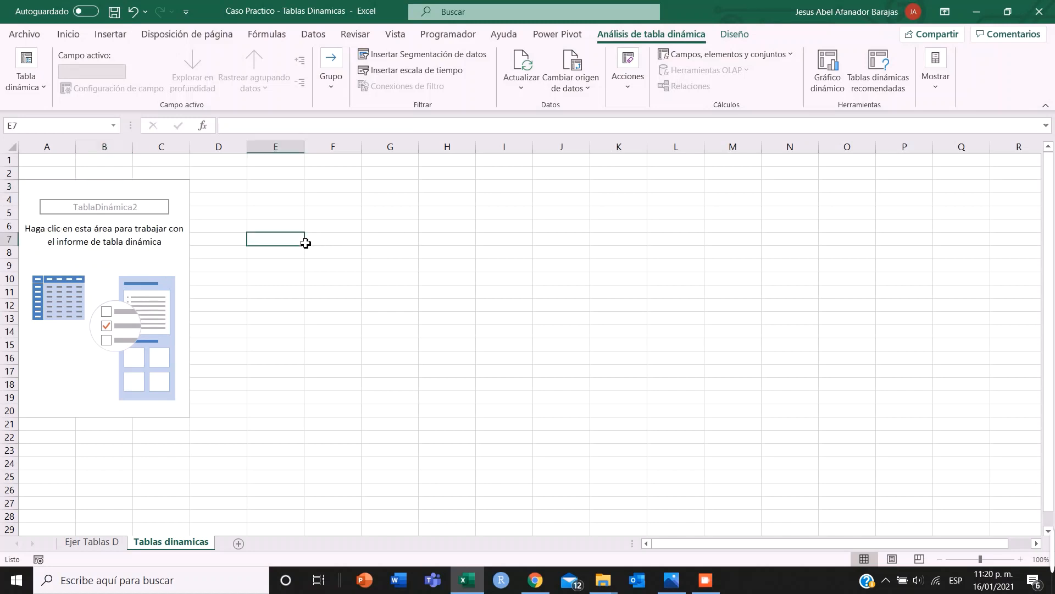
pyautogui.click(77, 197)
pyautogui.click(157, 201)
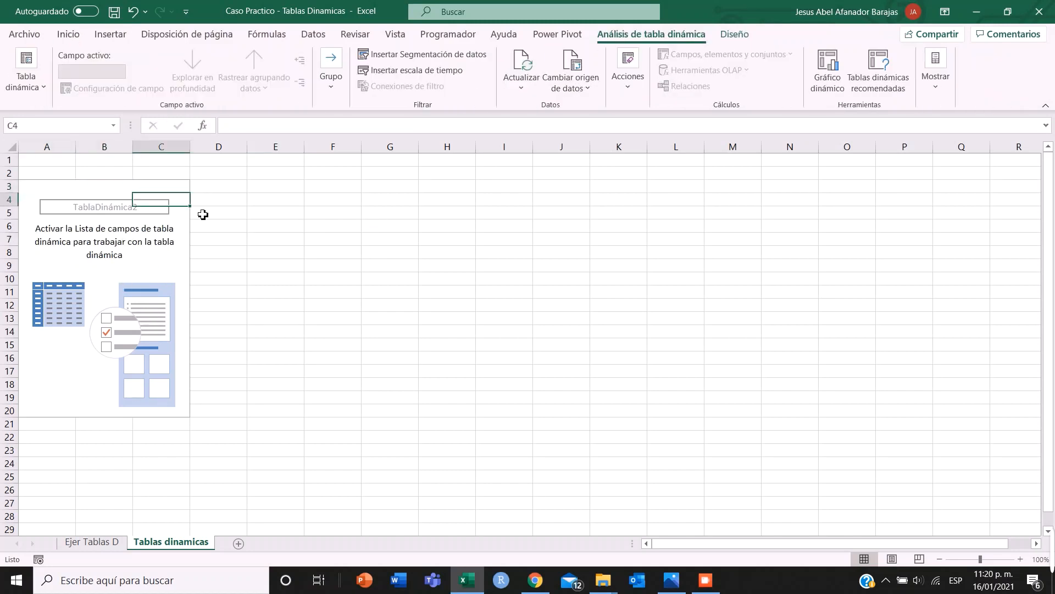
pyautogui.click(61, 191)
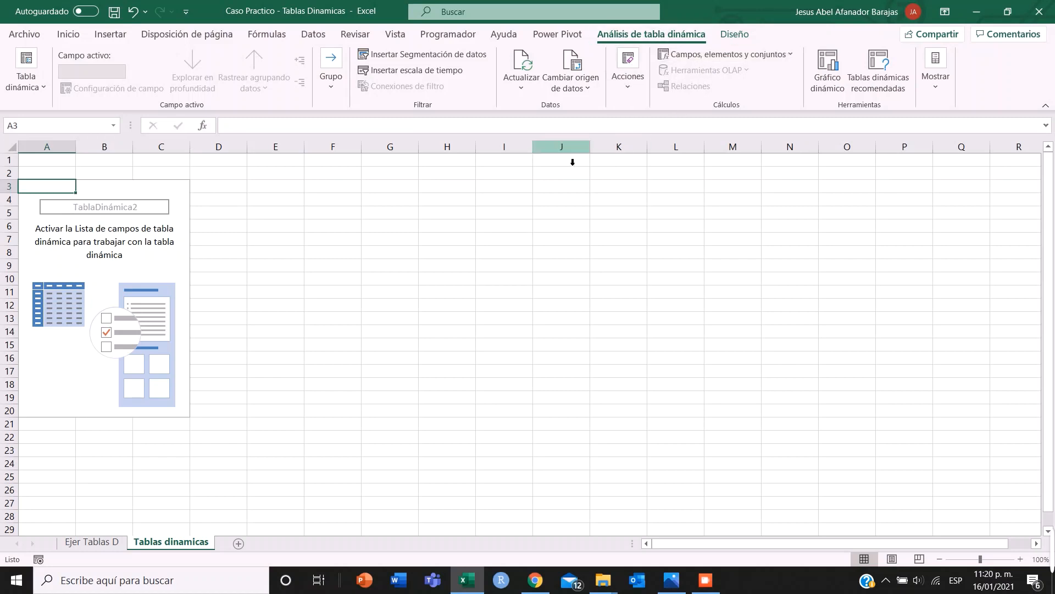
pyautogui.click(935, 87)
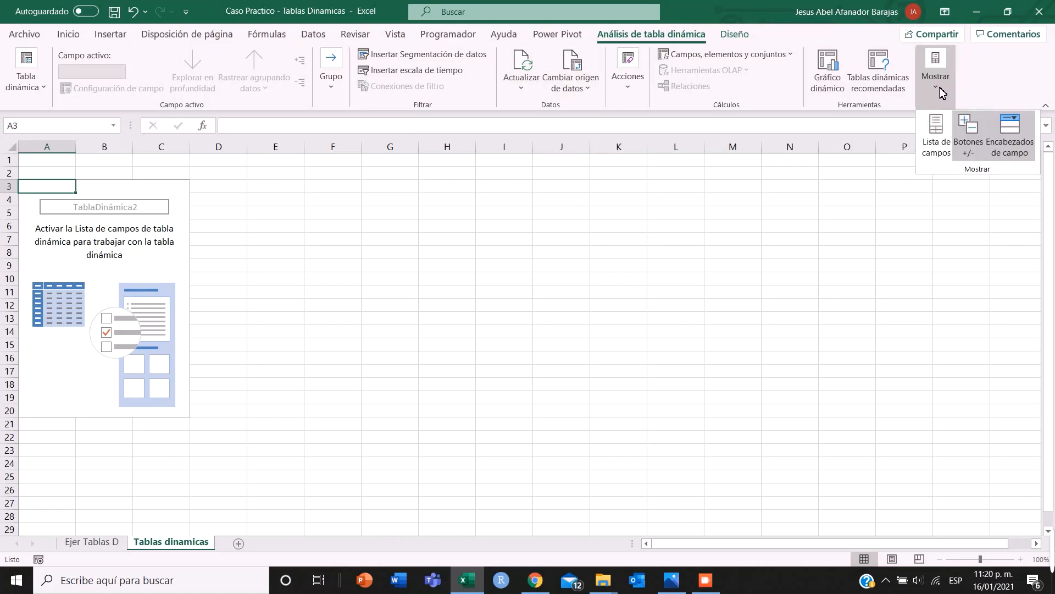
pyautogui.click(936, 149)
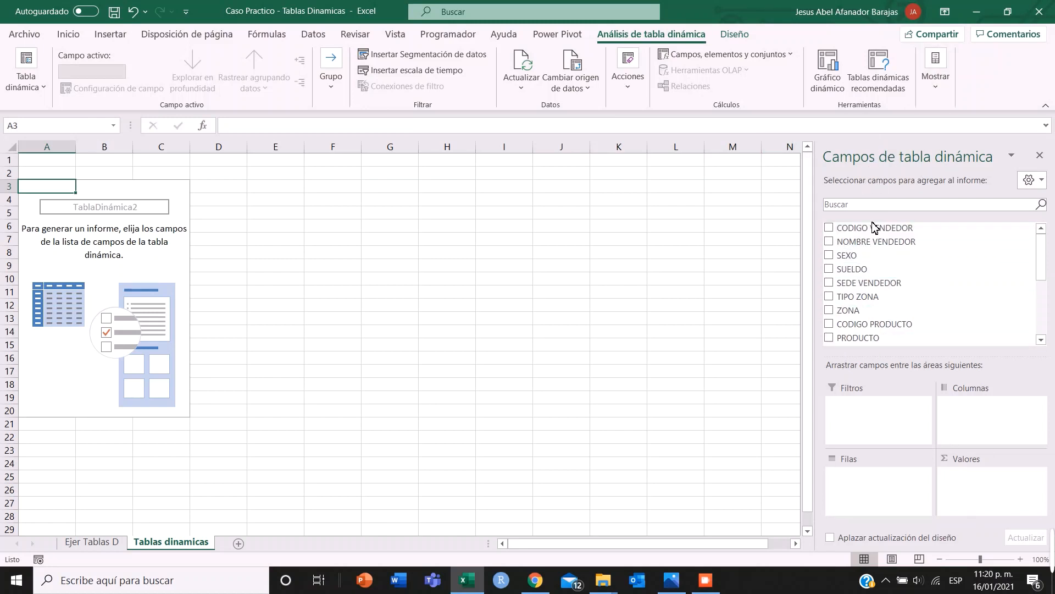
# Check the source columns against the pivot table's field list and add the SEXO field to the rows area
pyautogui.click(87, 542)
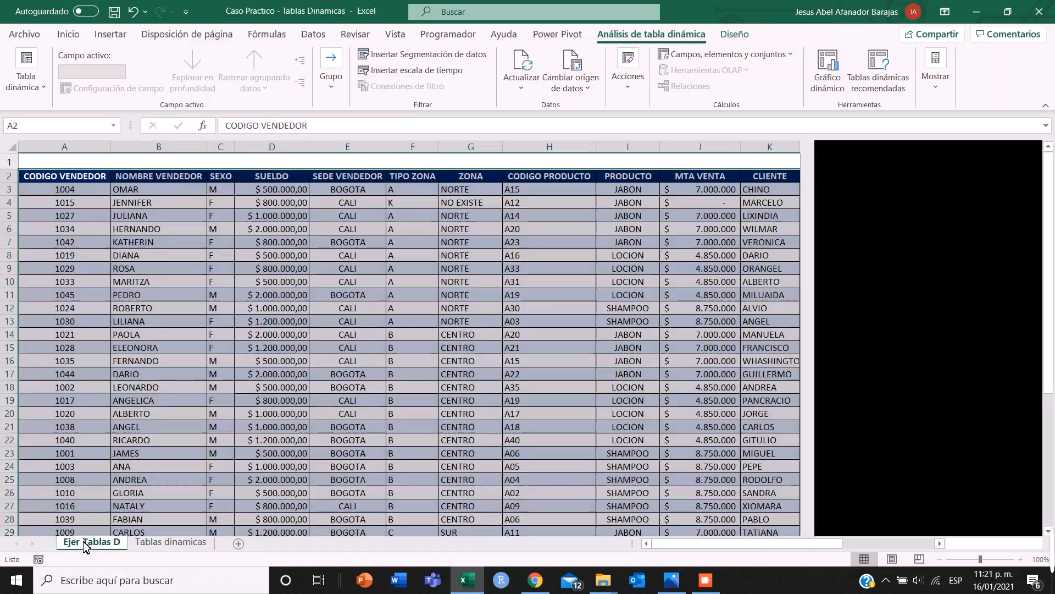
pyautogui.click(163, 547)
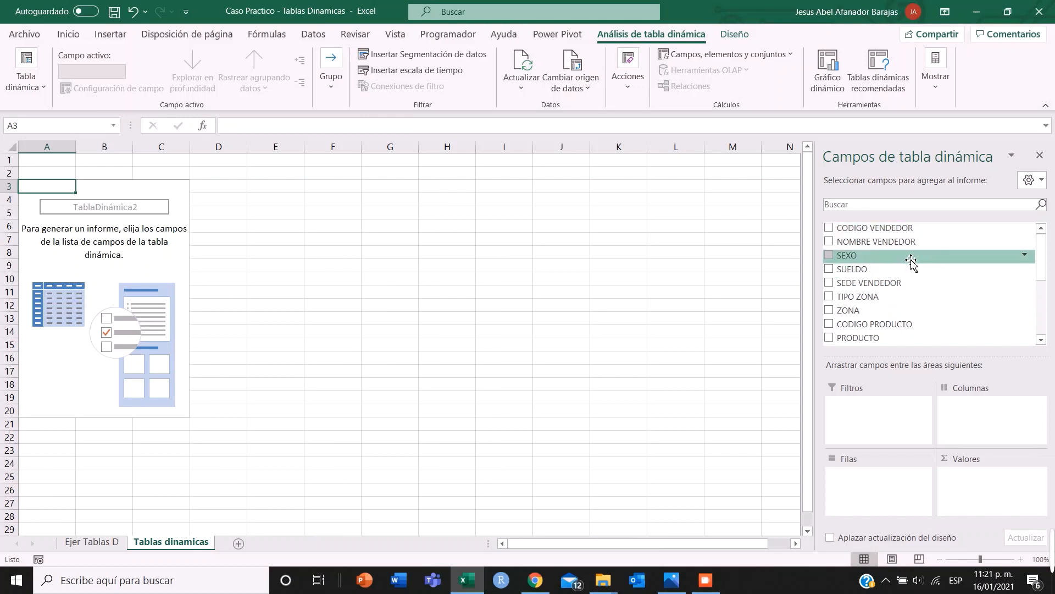
pyautogui.scroll(-5, 868, 296)
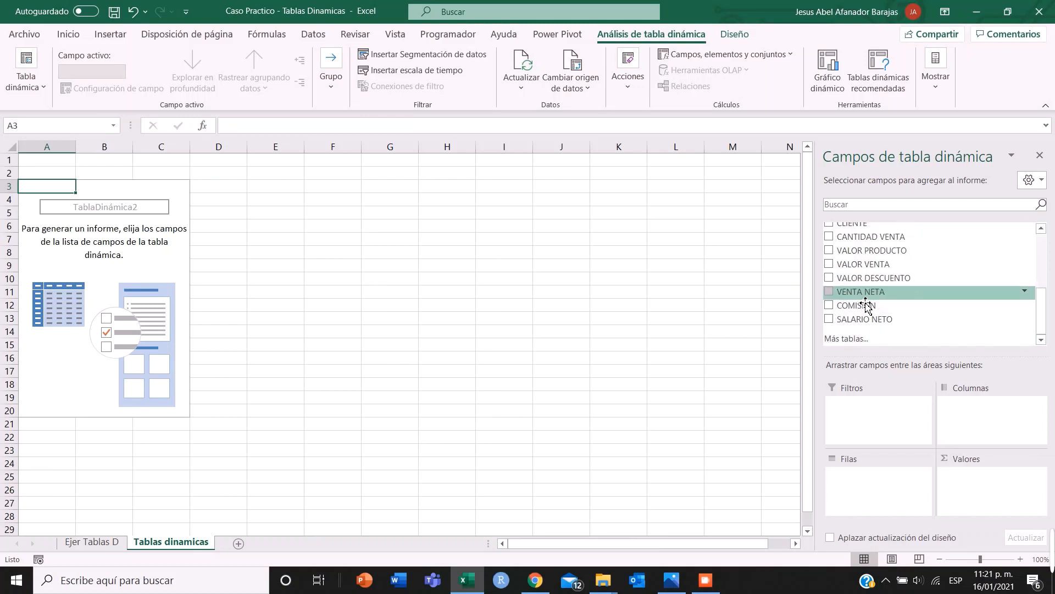
pyautogui.scroll(5, 880, 307)
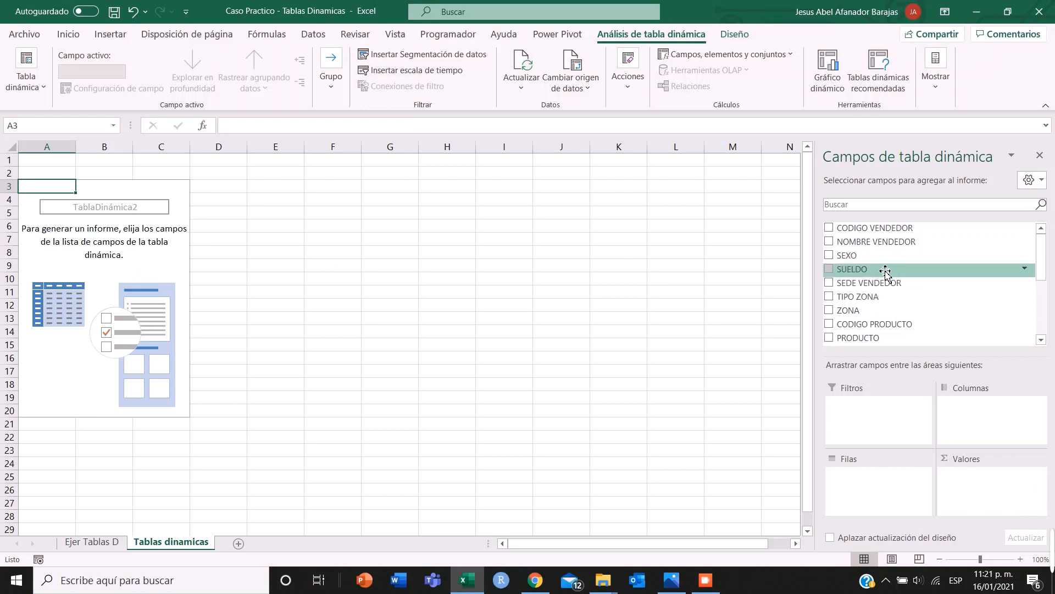
pyautogui.moveTo(873, 258); pyautogui.dragTo(881, 488)
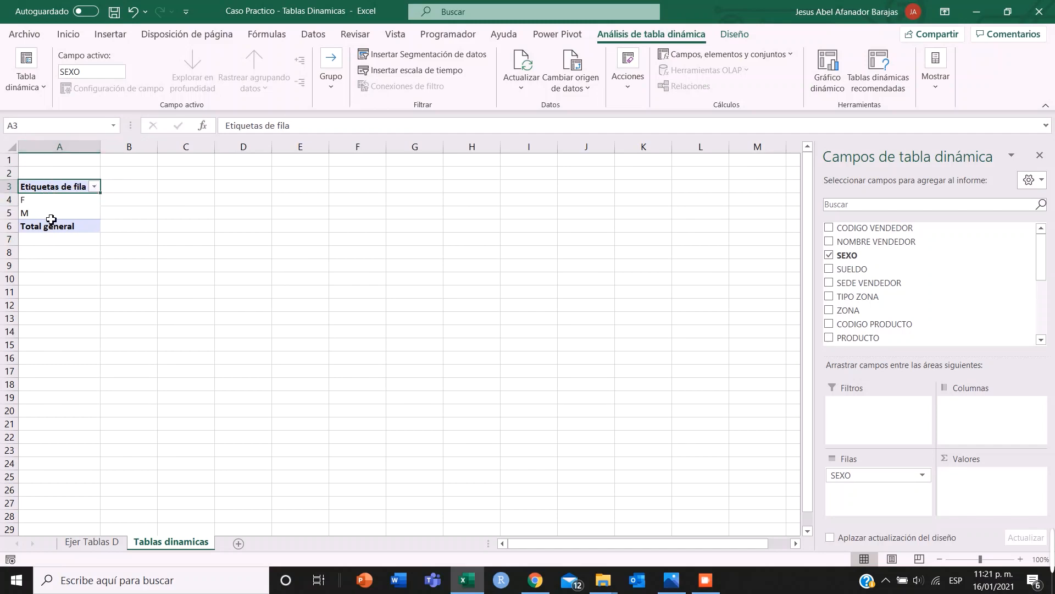
# Return to the Ejer Tablas D sheet and examine the SEXO column from its header in cell C2
pyautogui.click(105, 540)
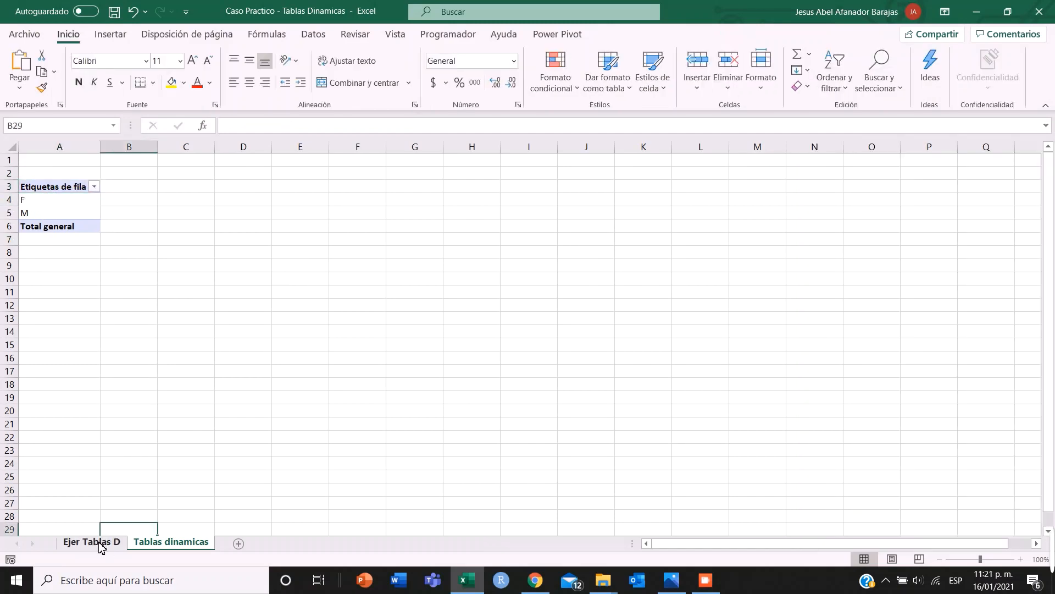
pyautogui.click(226, 176)
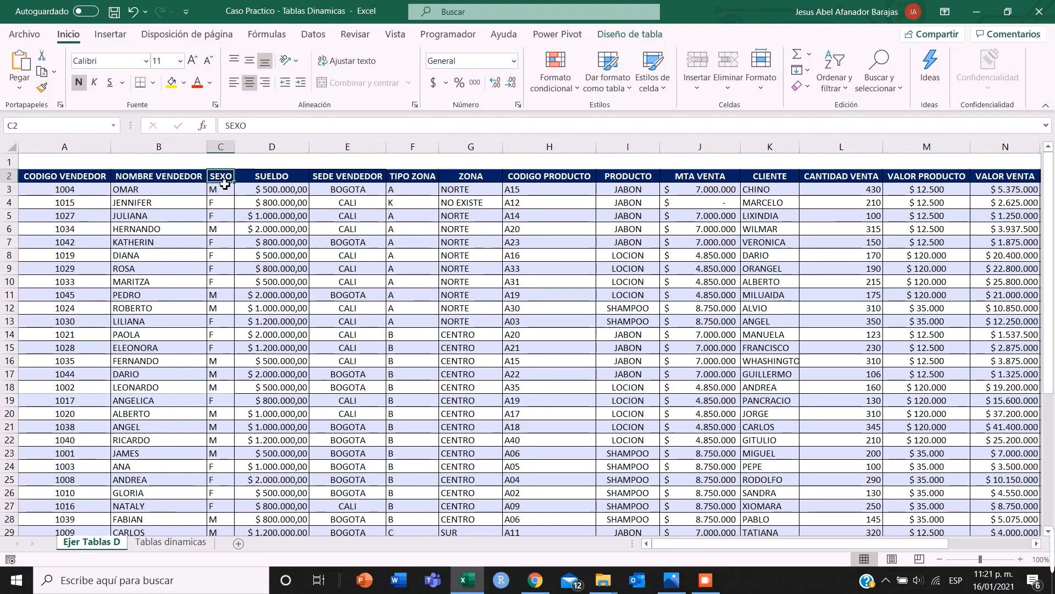
# Compare the source SEXO column with the pivot table's row labels and select the F label in cell A4
pyautogui.click(161, 543)
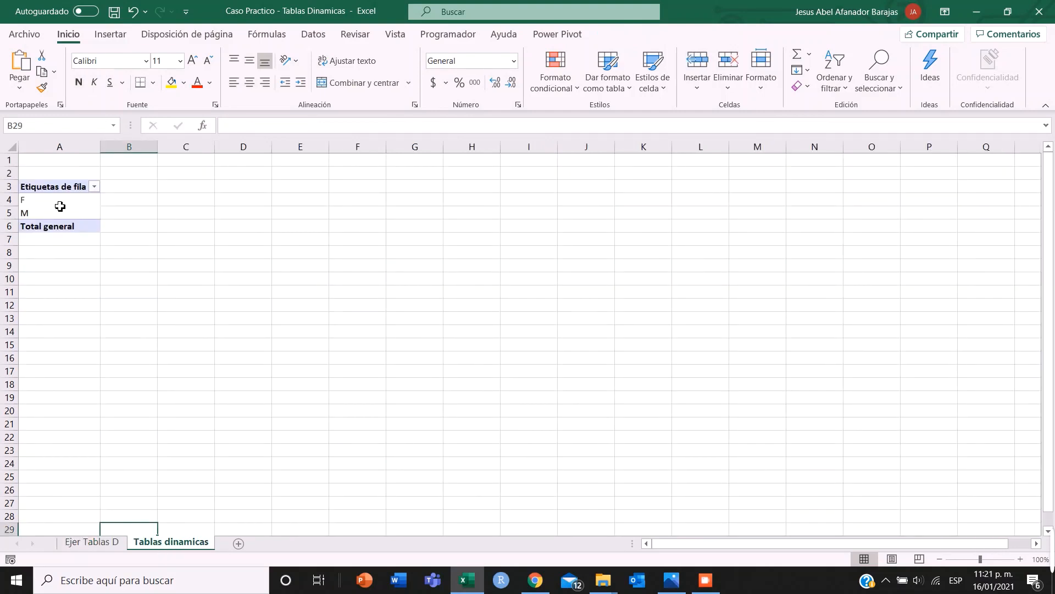
pyautogui.click(107, 544)
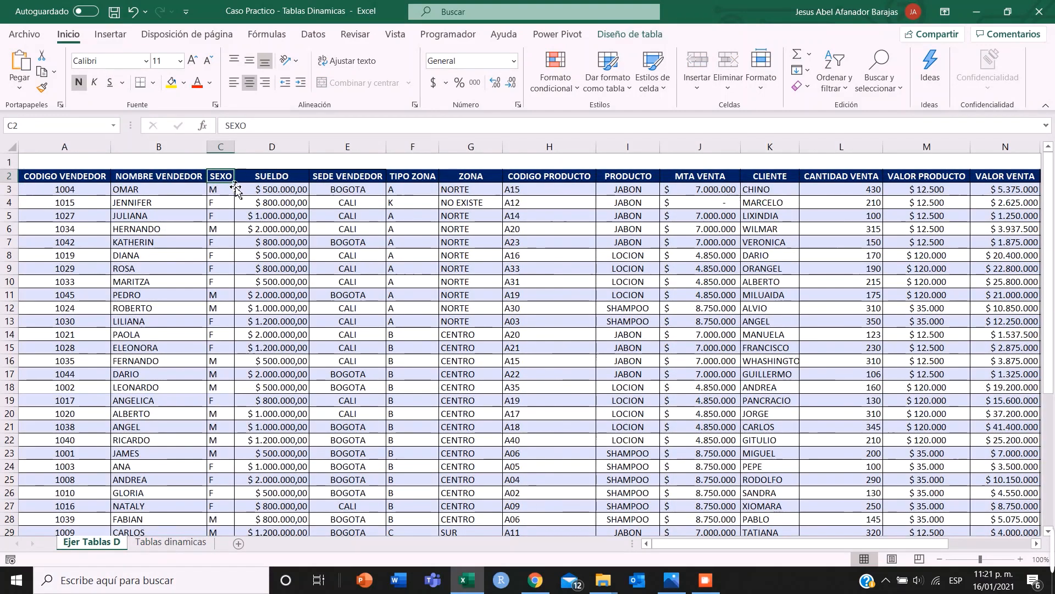
pyautogui.click(171, 542)
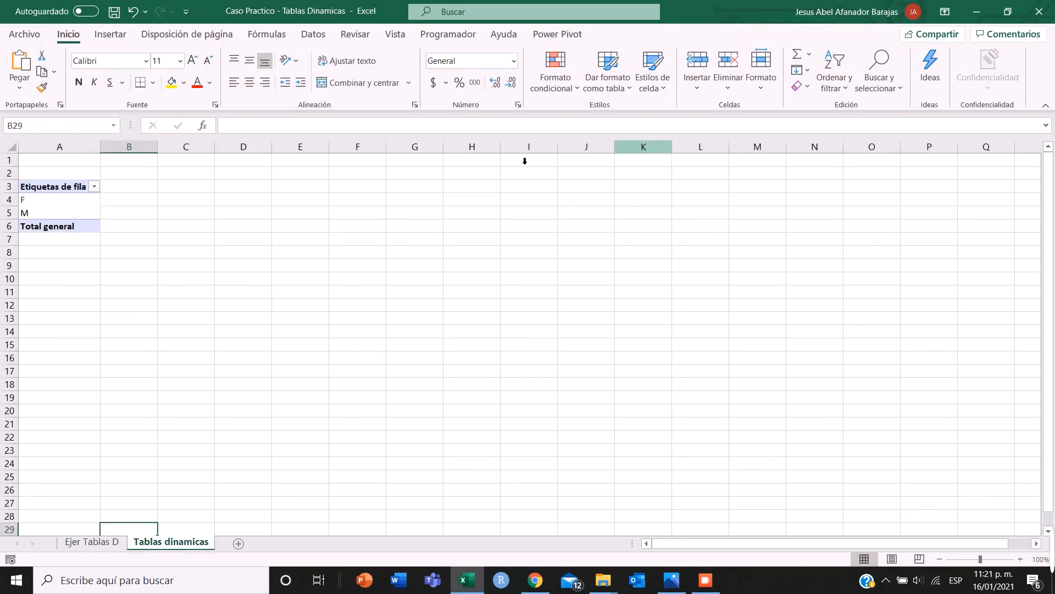
pyautogui.click(80, 202)
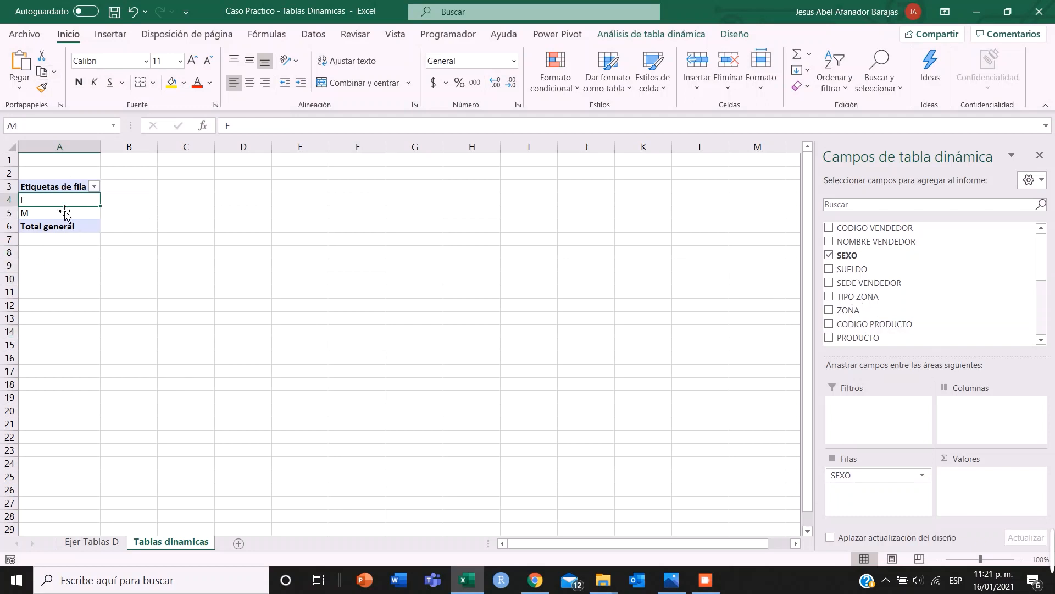
# Check the source table on Ejer Tablas D and add the SUELDO field to the pivot table's values area
pyautogui.click(83, 542)
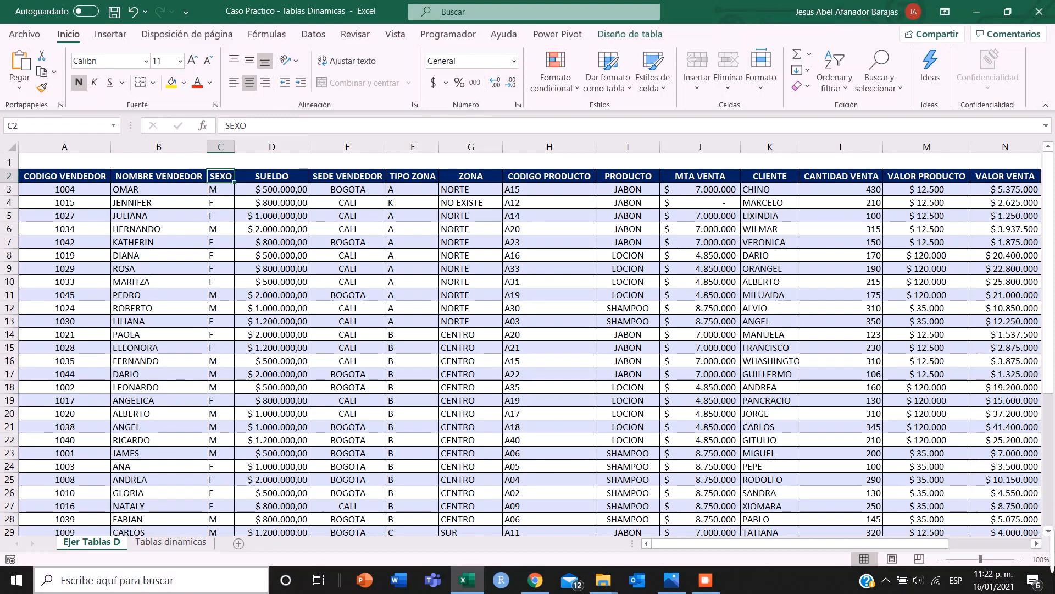
pyautogui.click(170, 541)
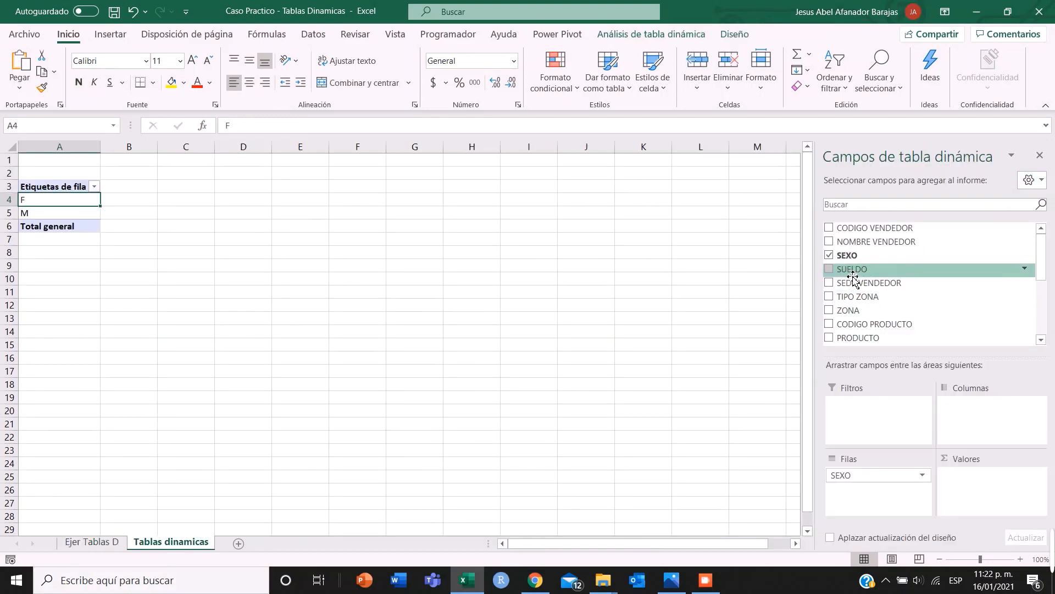
pyautogui.moveTo(852, 278); pyautogui.dragTo(998, 486)
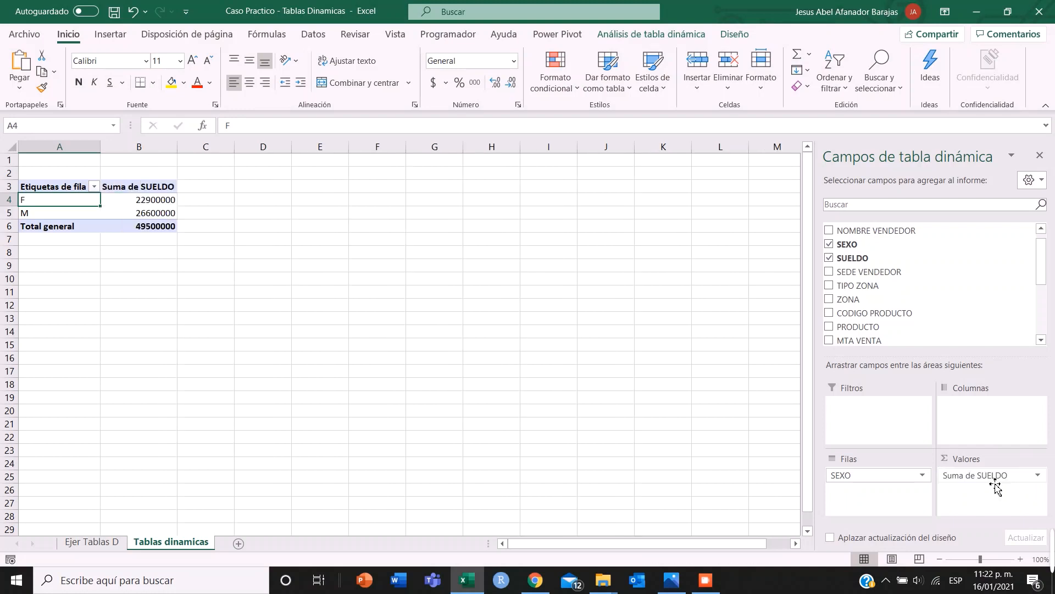
# Format the Suma de SUELDO values in cells B4:B6 with the Moneda number format
pyautogui.click(137, 203)
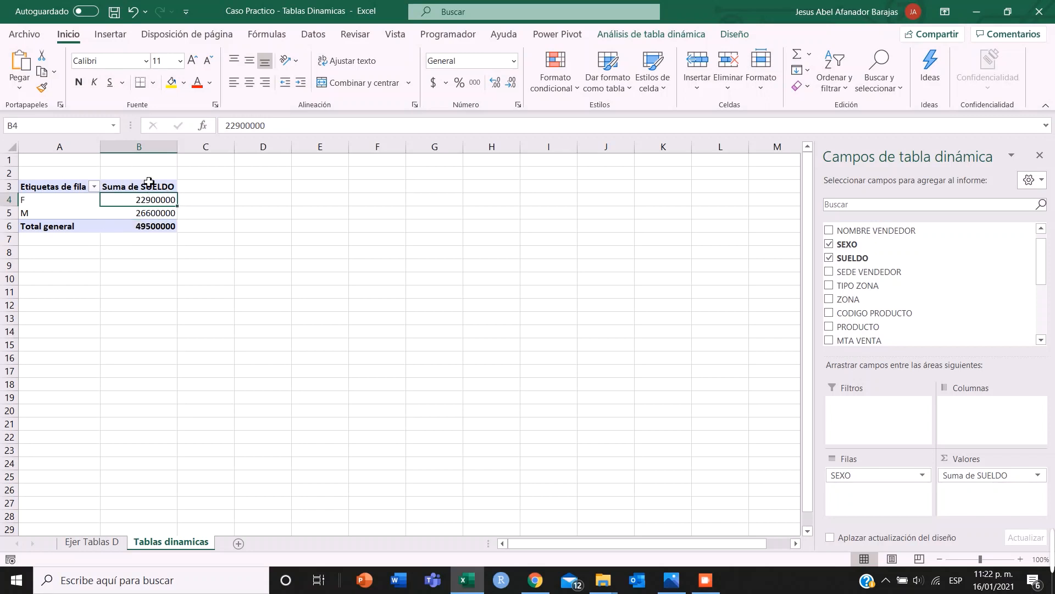
pyautogui.click(127, 191)
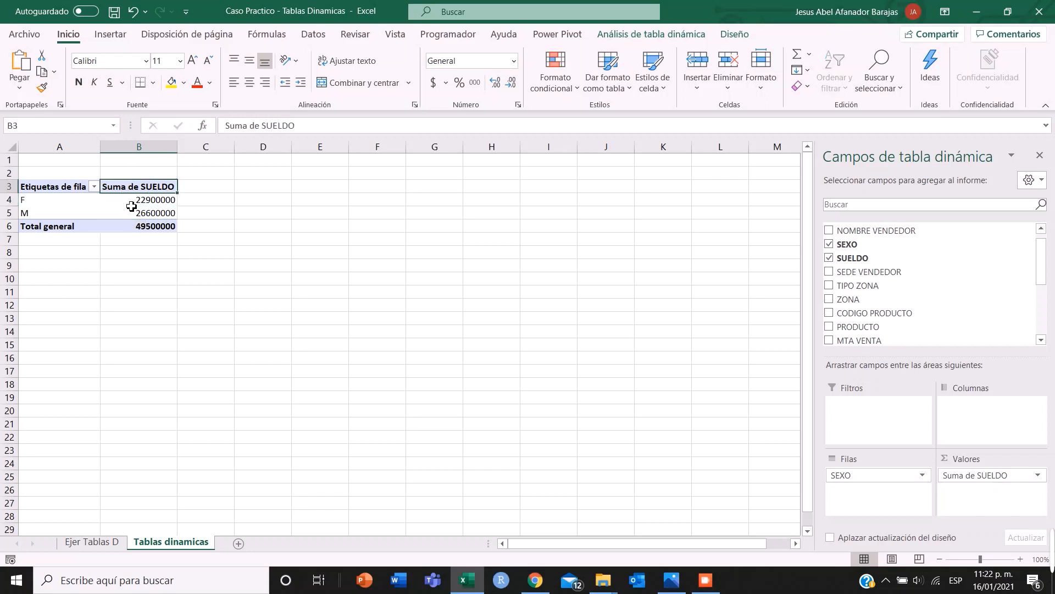
pyautogui.click(130, 202)
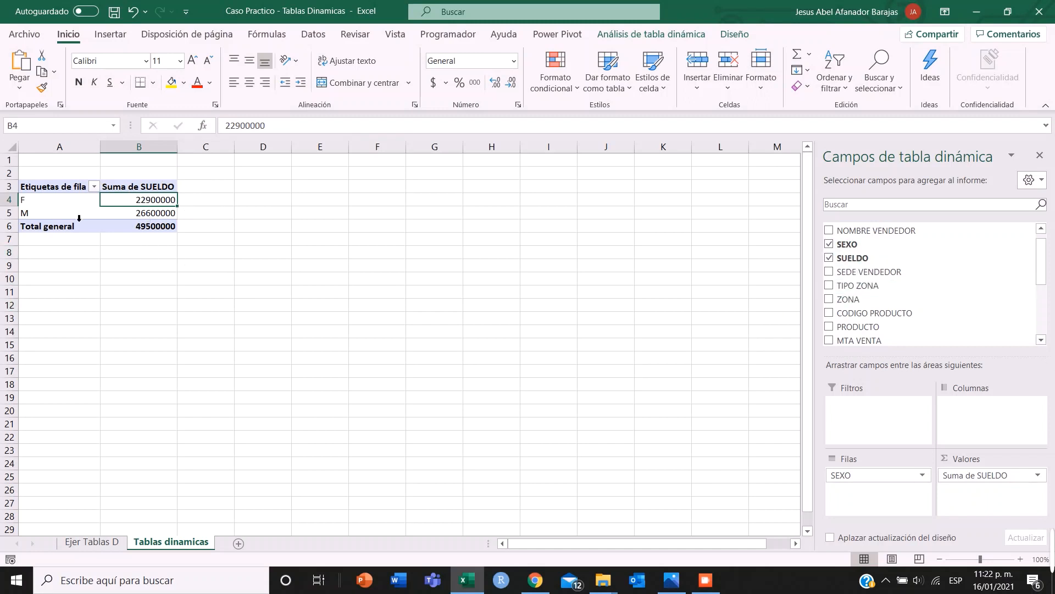
pyautogui.moveTo(133, 204); pyautogui.dragTo(137, 233)
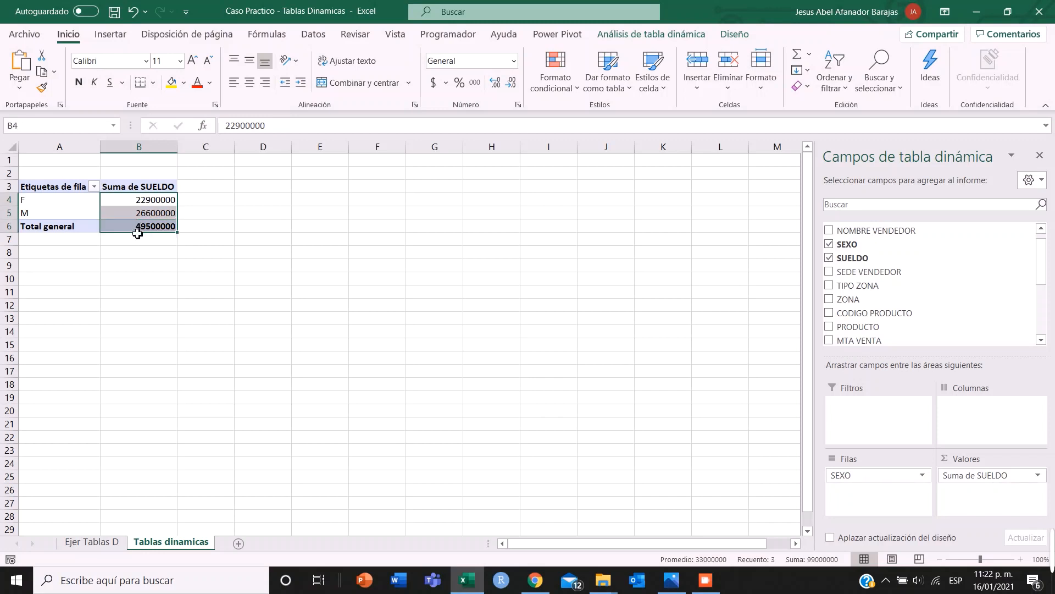
pyautogui.click(436, 83)
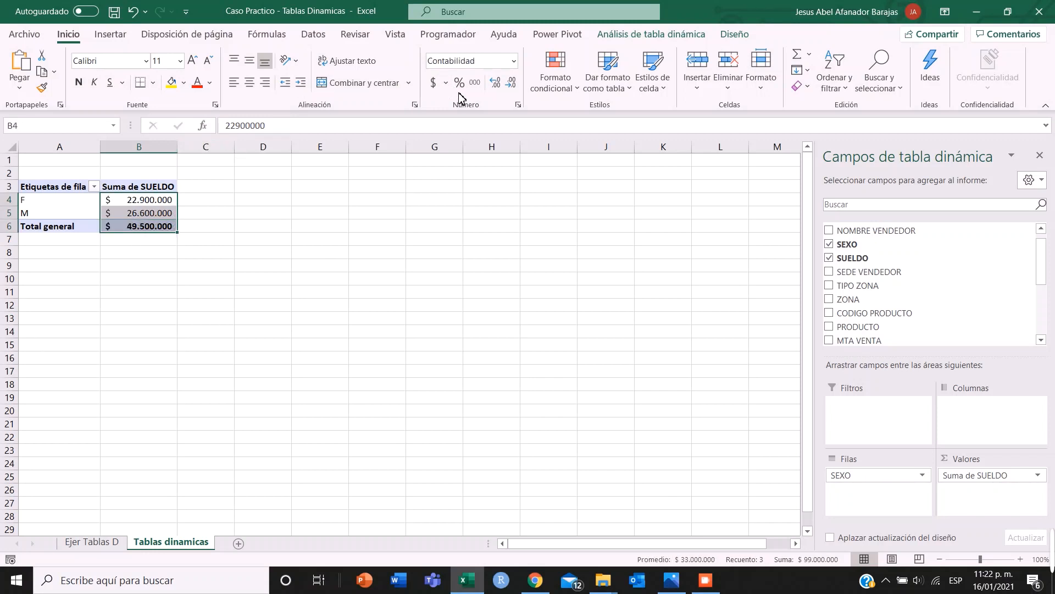
pyautogui.click(513, 60)
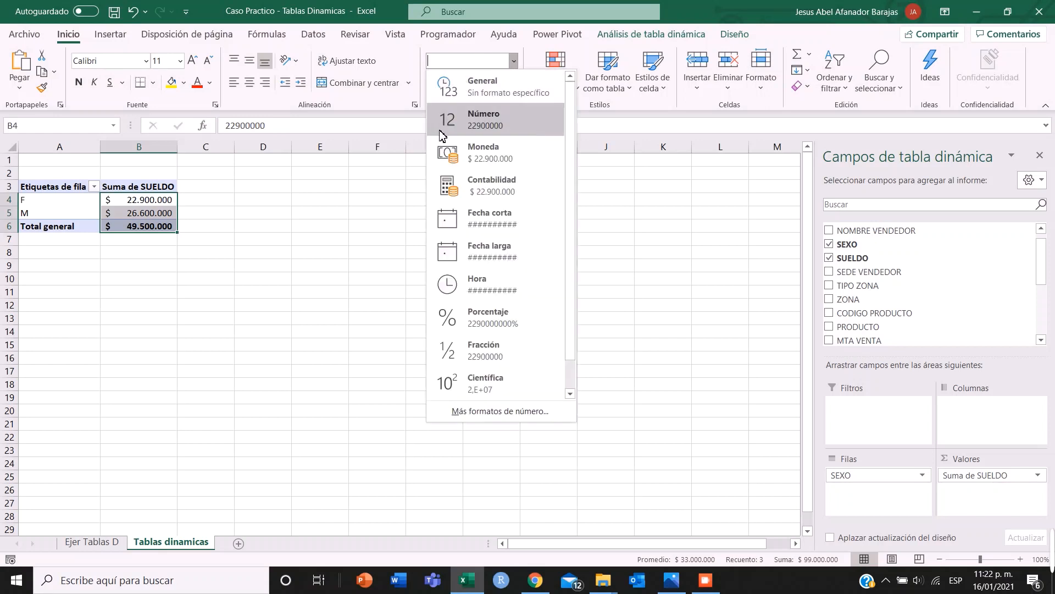
pyautogui.click(460, 154)
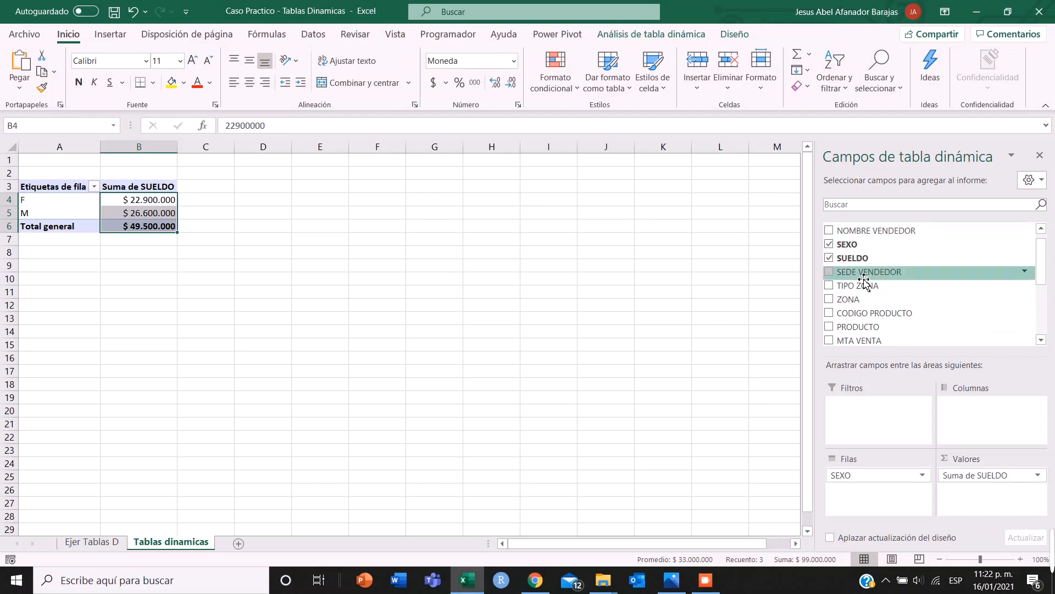
# Check the source SEXO column and add the SEXO field to the values area as a count below Suma de SUELDO
pyautogui.click(99, 543)
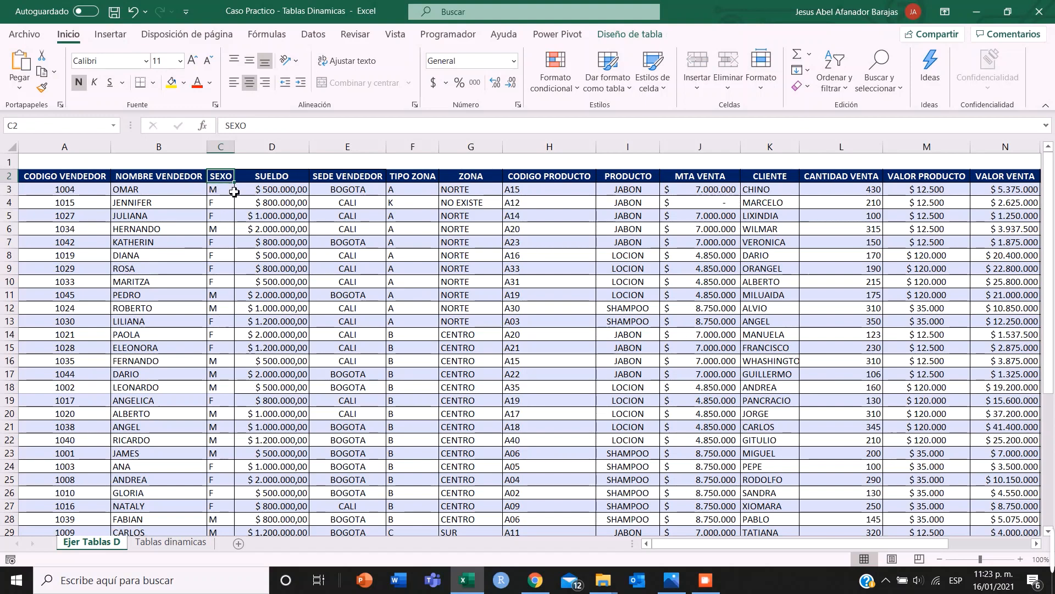
pyautogui.click(171, 543)
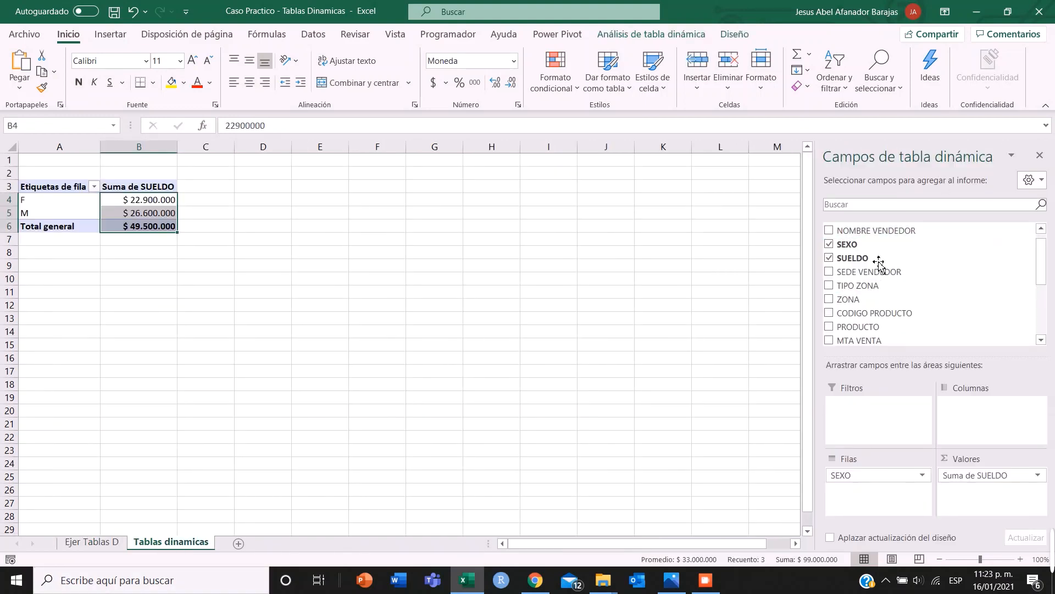
pyautogui.moveTo(866, 256); pyautogui.dragTo(985, 502)
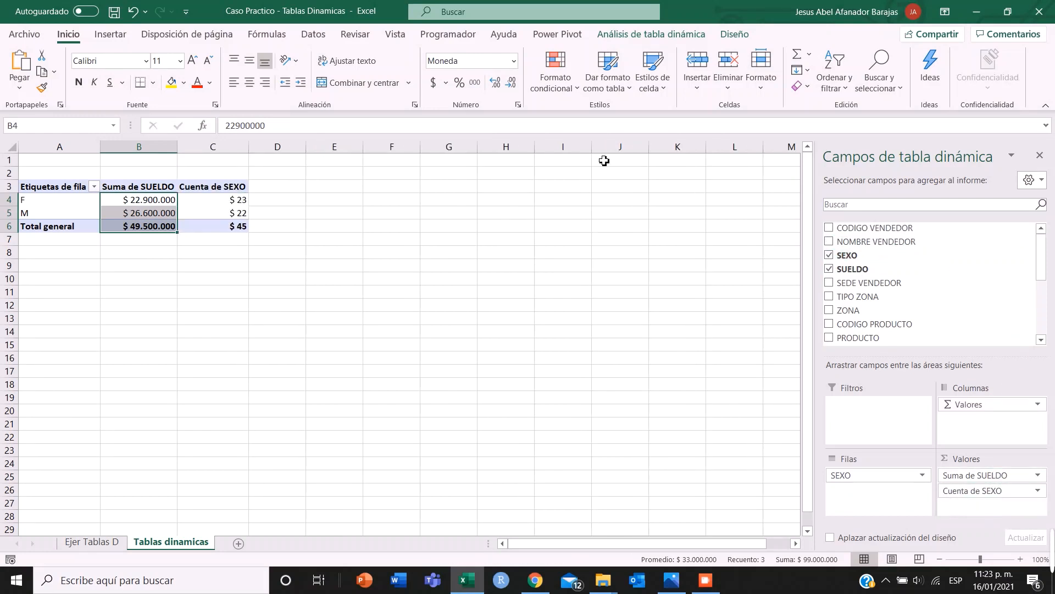
# Show the detail records behind the F count in cell C4 and delete the generated detail sheet
pyautogui.click(228, 203)
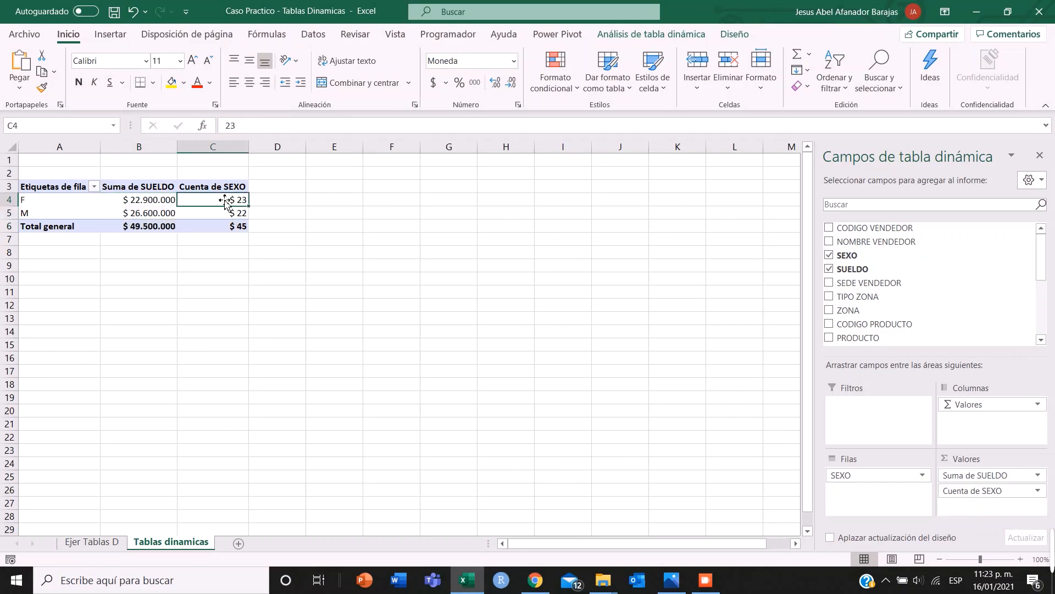
pyautogui.doubleClick(229, 206)
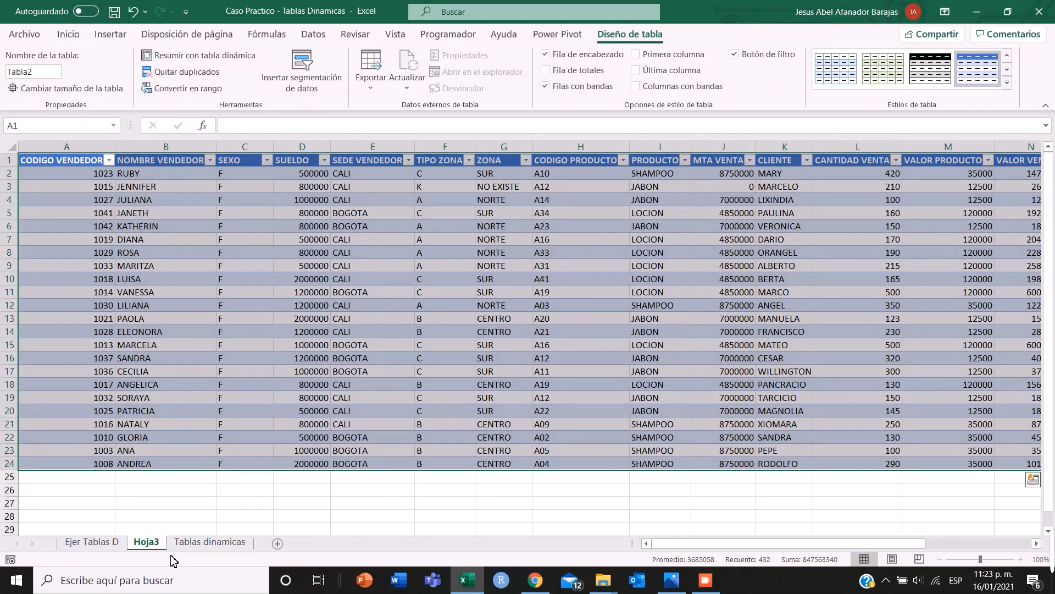
pyautogui.click(199, 544)
pyautogui.rightClick(150, 540)
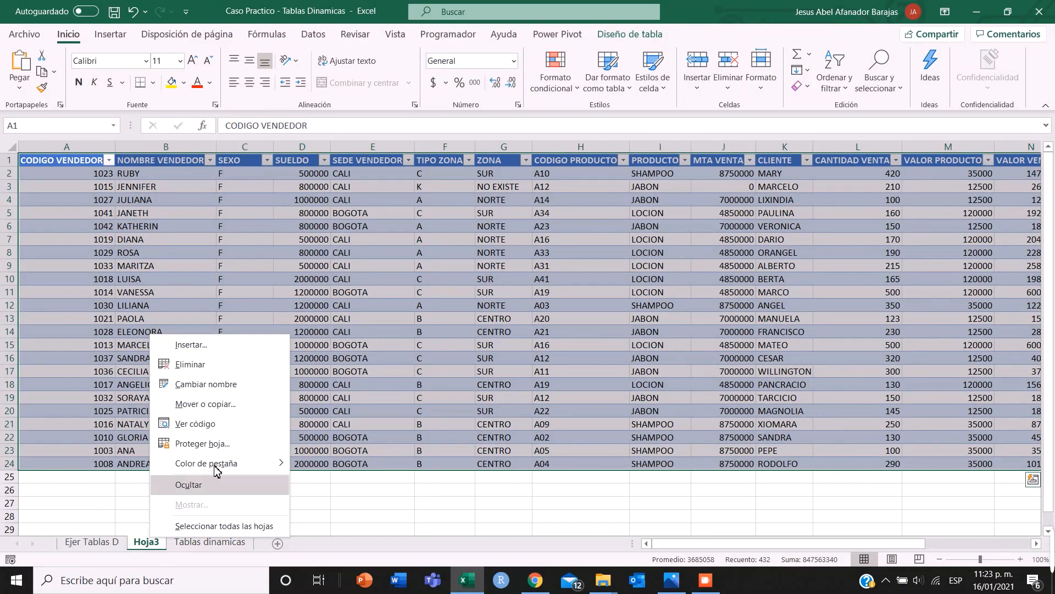
pyautogui.click(204, 364)
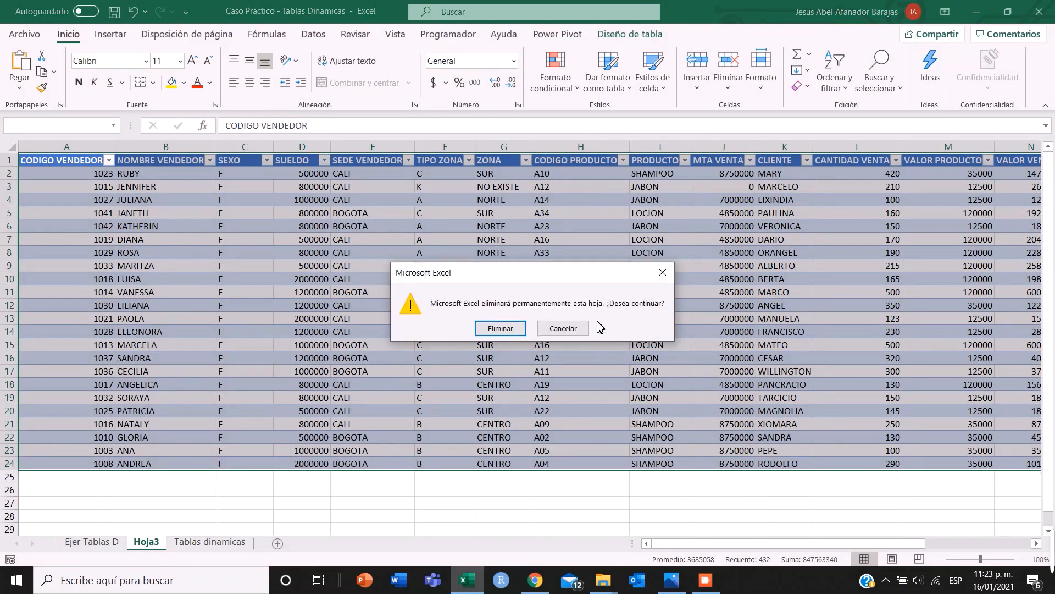
pyautogui.click(502, 329)
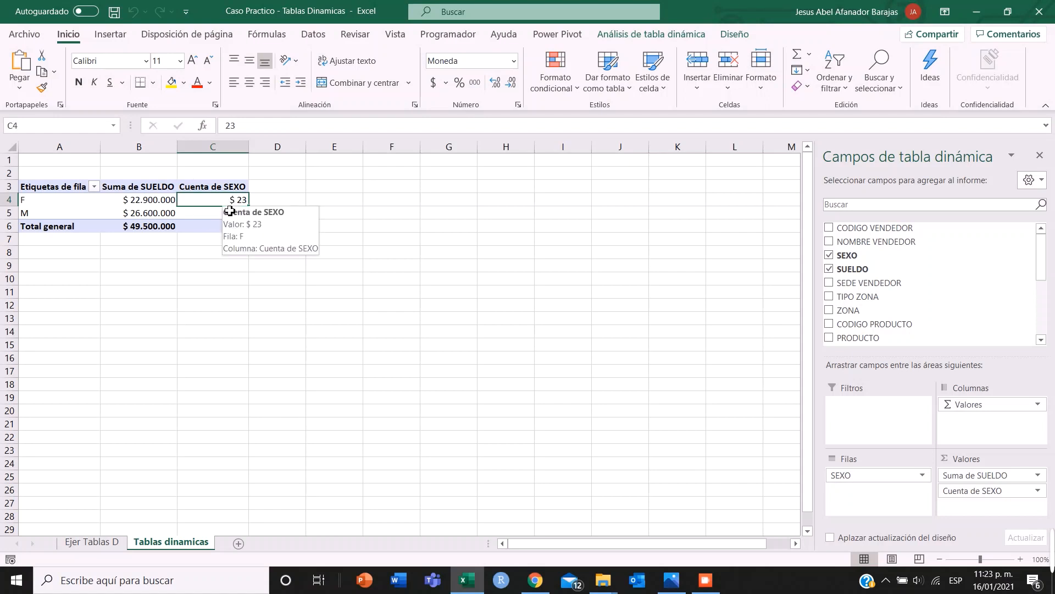
# Format the Cuenta de SEXO values in cells C4:C6 with the Número format and select the whole column of the report
pyautogui.moveTo(232, 206); pyautogui.dragTo(230, 225)
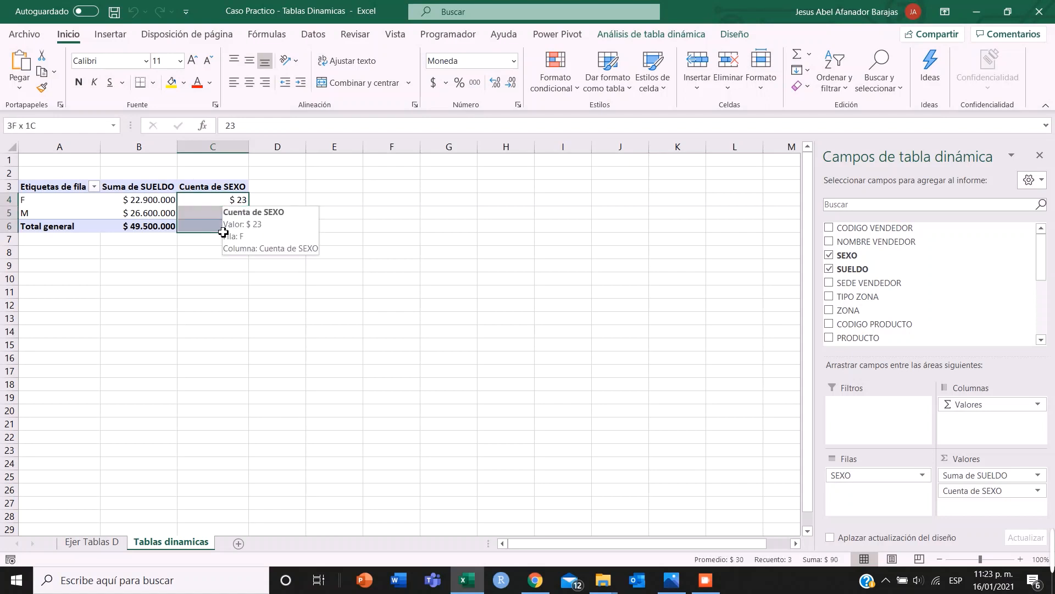
pyautogui.click(513, 60)
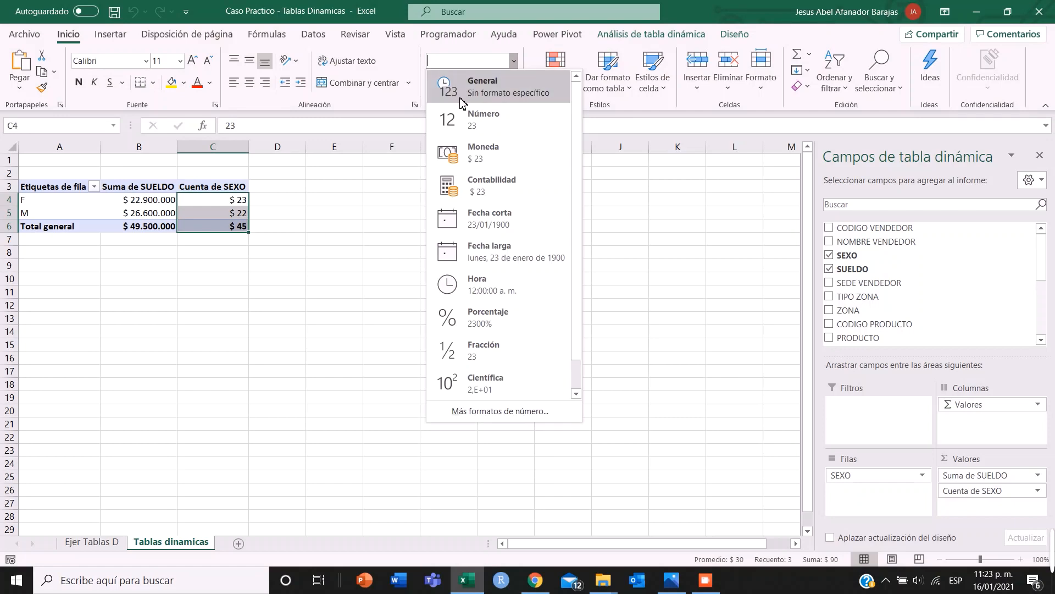
pyautogui.click(478, 124)
pyautogui.click(286, 224)
pyautogui.click(223, 181)
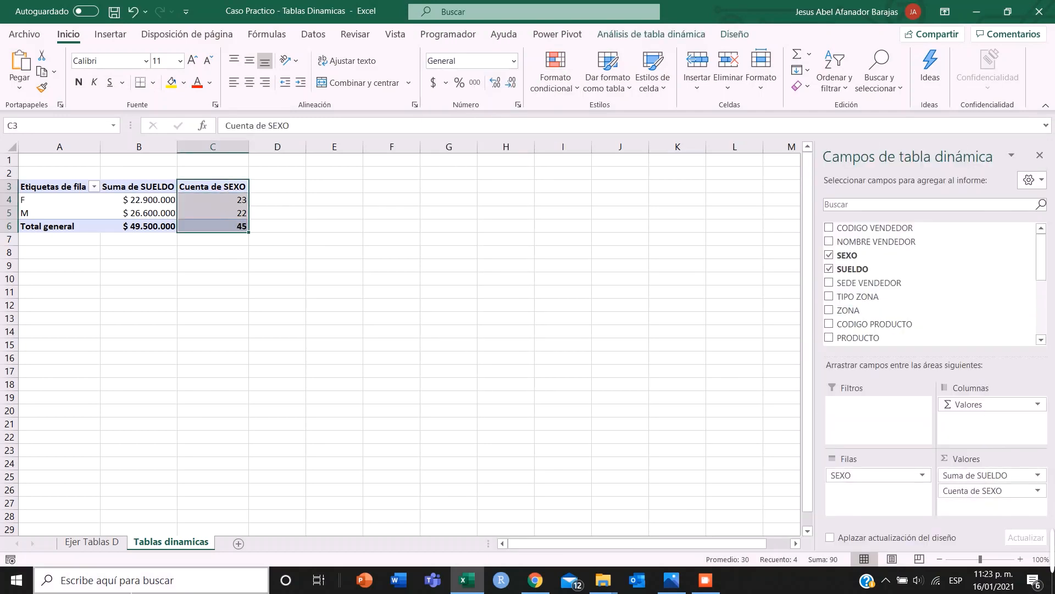
# Compare the SEXO counts and the SUELDO sum in the pivot table with the source data on Ejer Tablas D
pyautogui.click(92, 541)
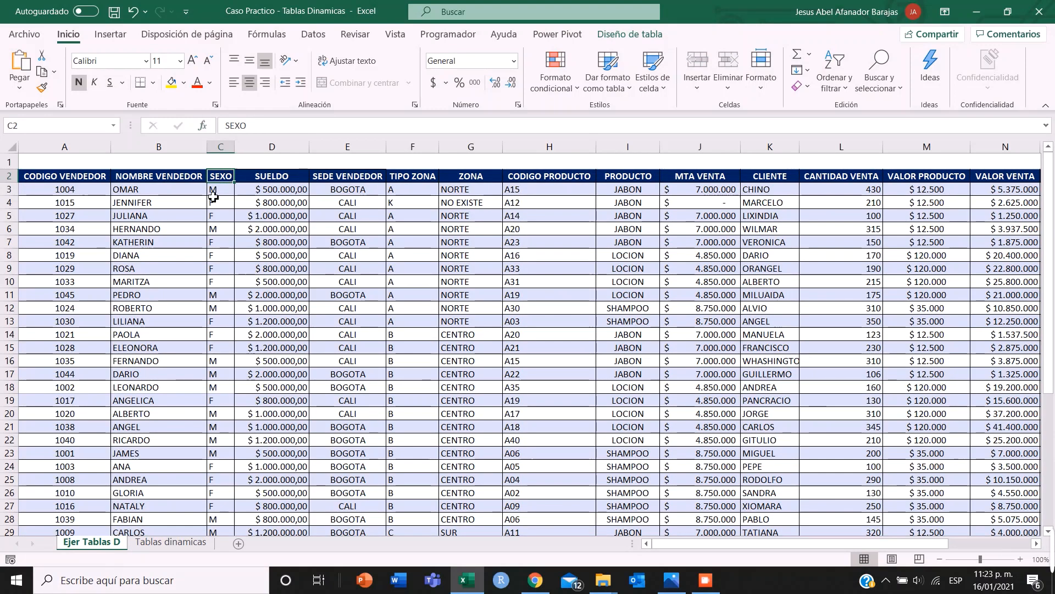
pyautogui.click(170, 542)
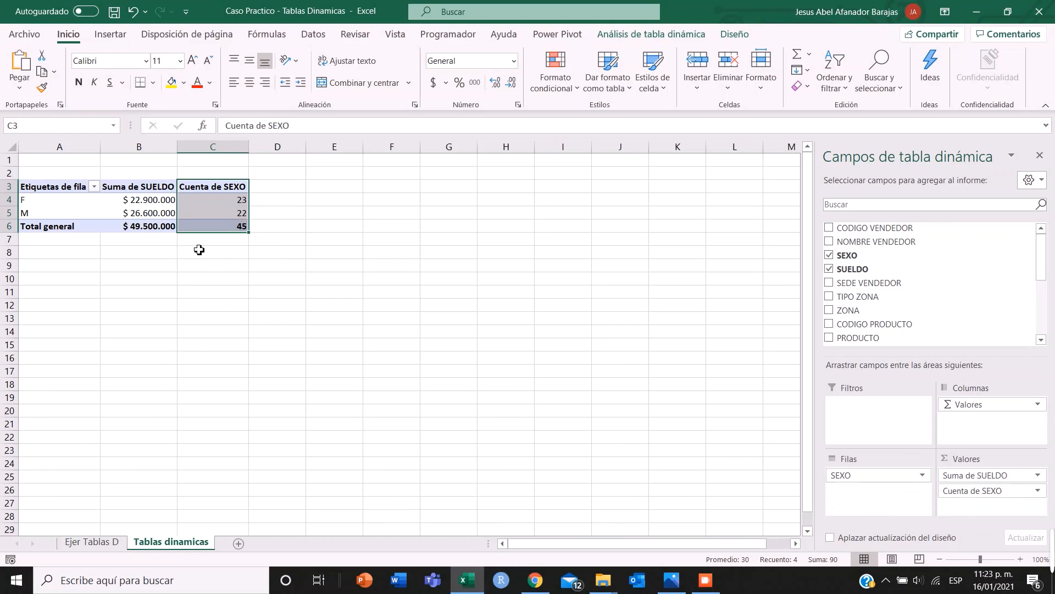
pyautogui.click(241, 205)
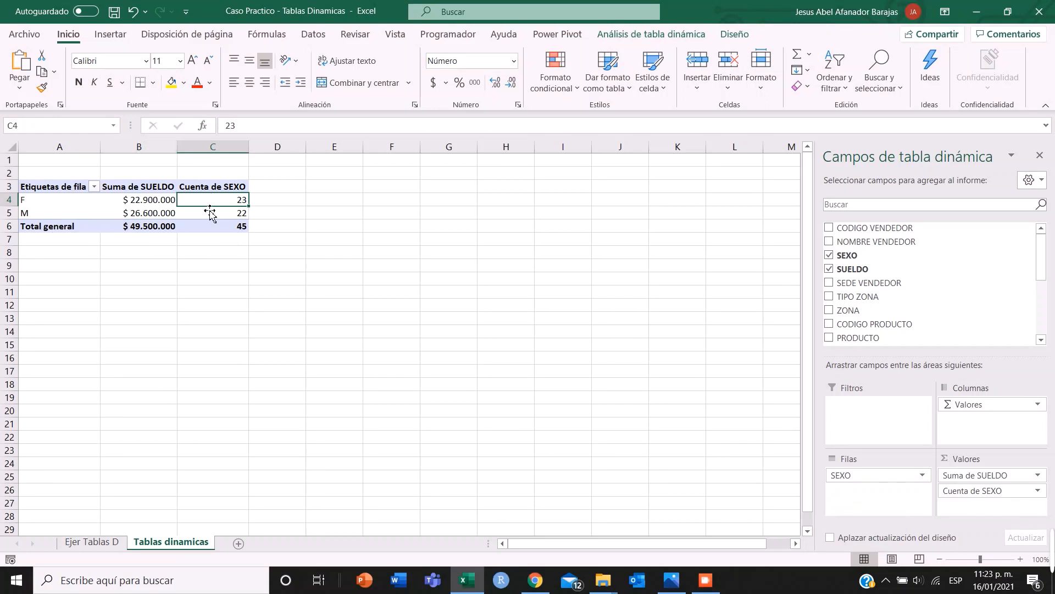
pyautogui.click(216, 228)
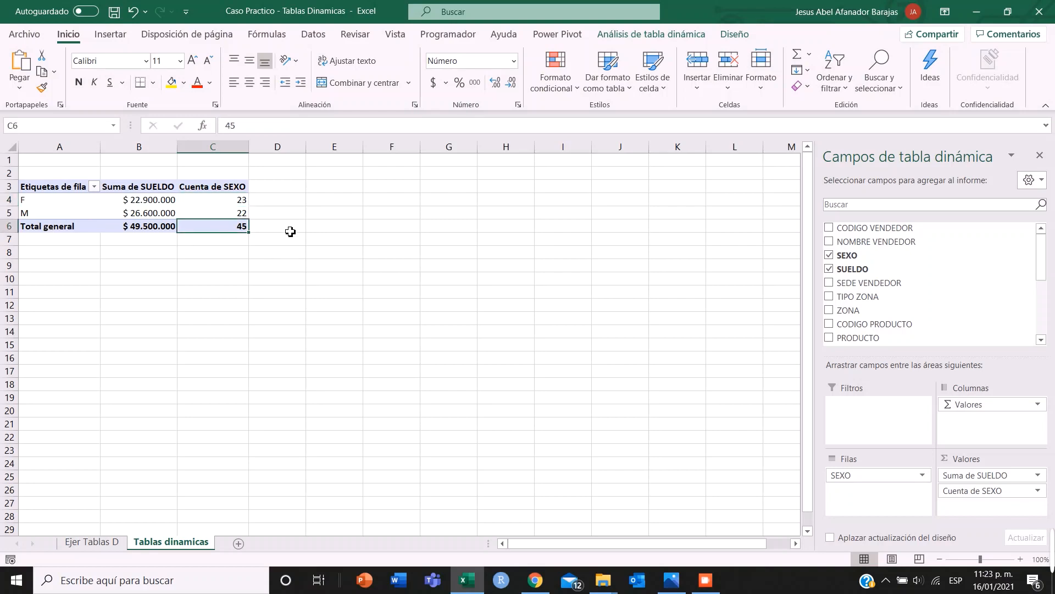
pyautogui.click(108, 546)
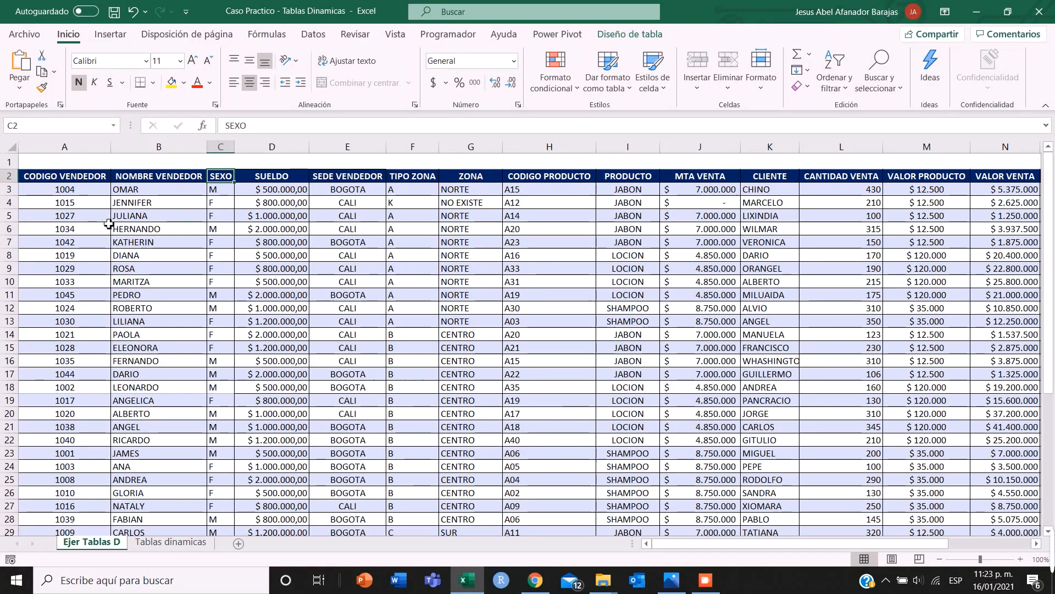
pyautogui.click(164, 543)
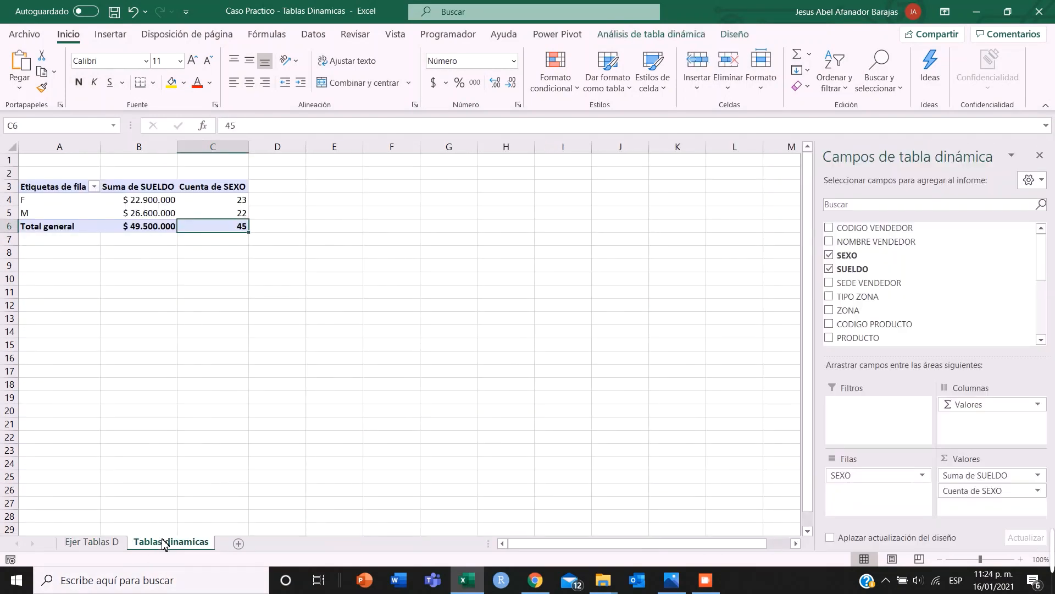
pyautogui.click(153, 205)
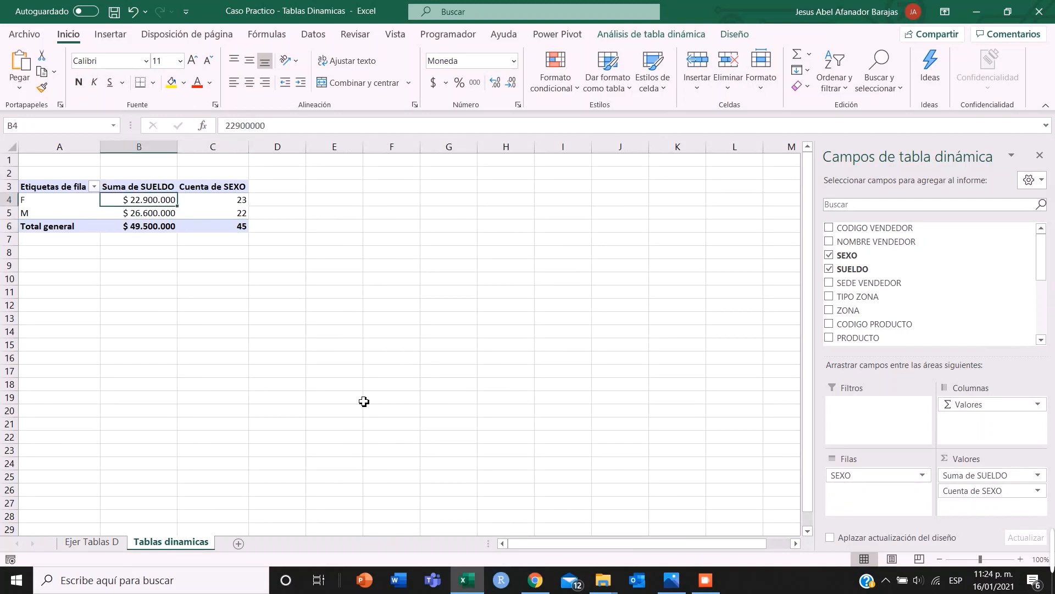
# Open the value field settings for Suma de SUELDO and move the dialog further down over the sheet
pyautogui.click(1033, 476)
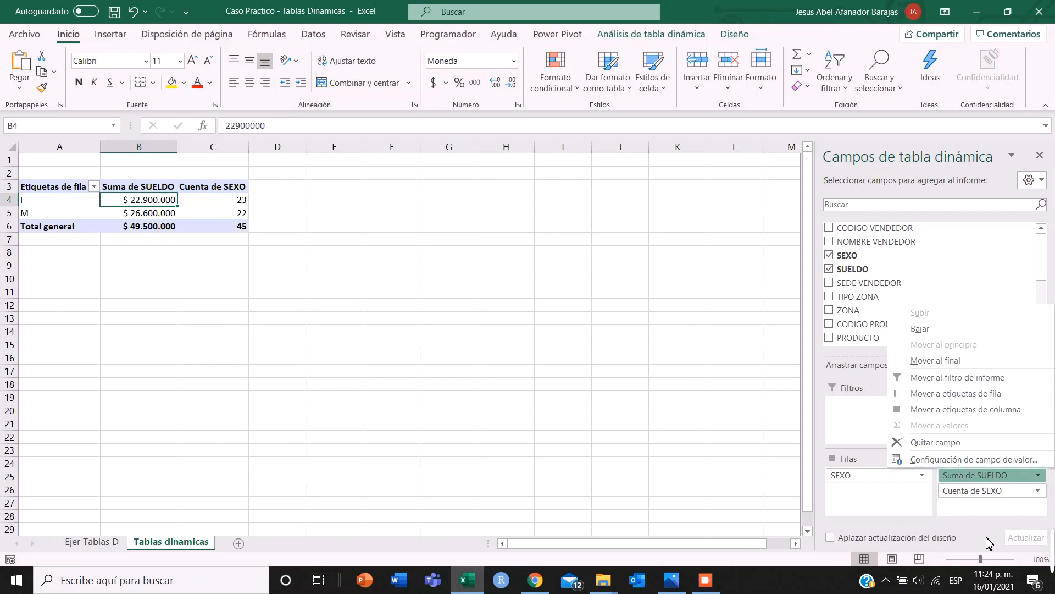
pyautogui.click(1028, 500)
pyautogui.click(1038, 476)
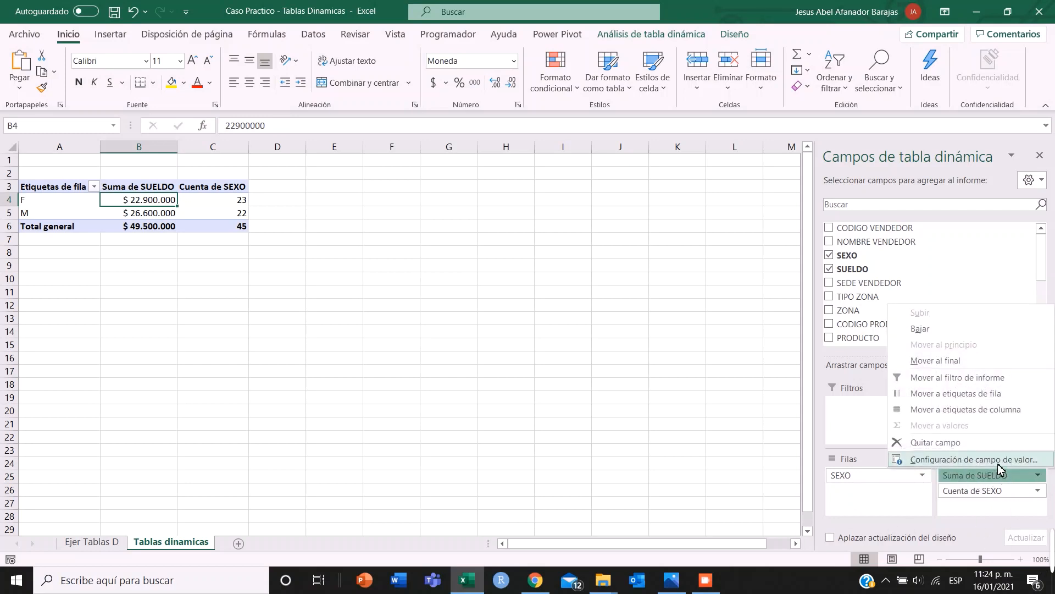
pyautogui.click(989, 519)
pyautogui.click(1038, 476)
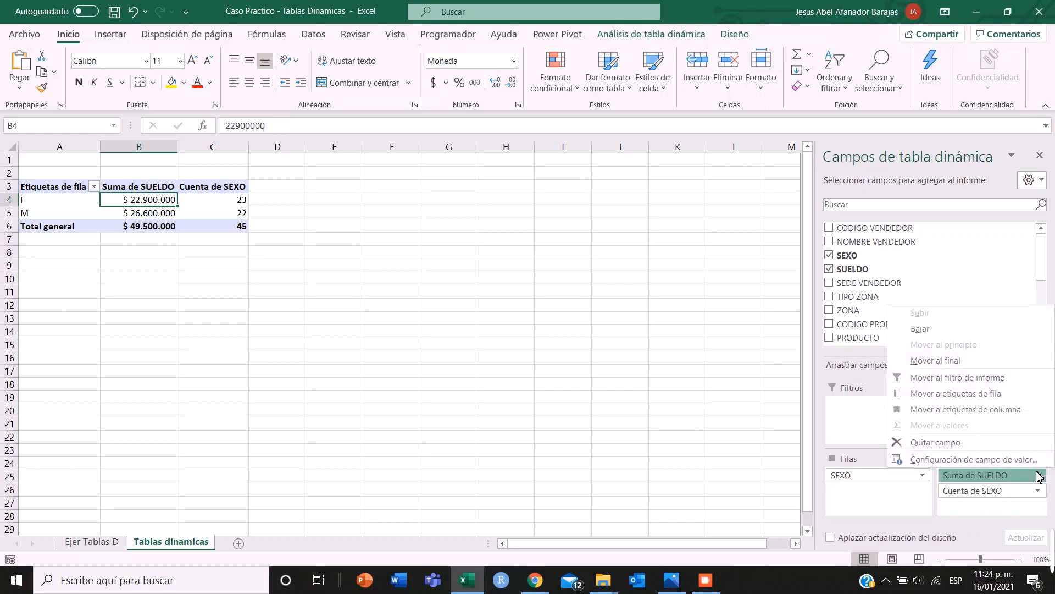
pyautogui.click(1006, 461)
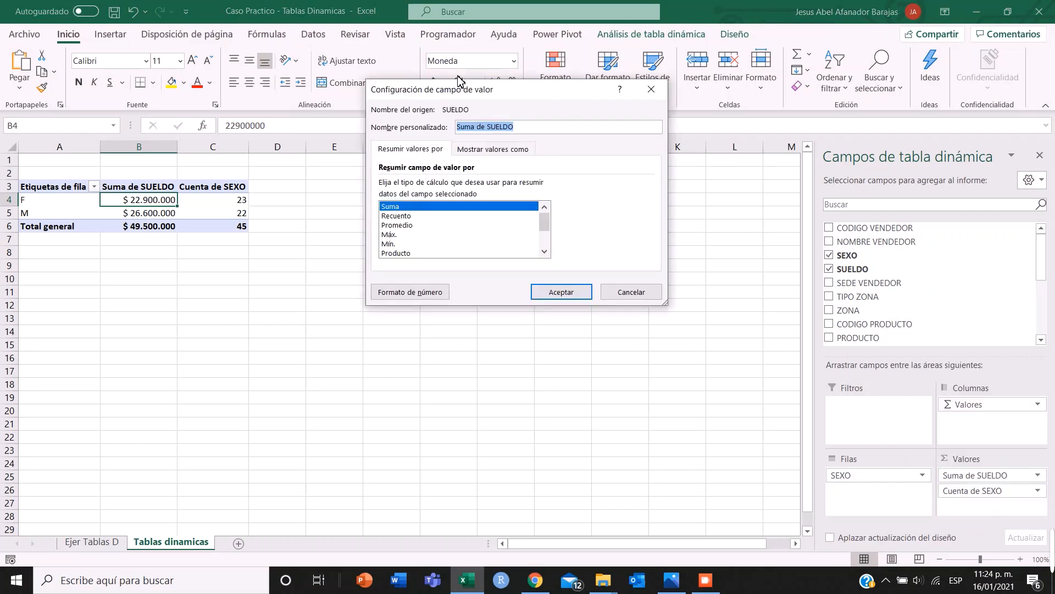
pyautogui.moveTo(462, 99); pyautogui.dragTo(493, 173)
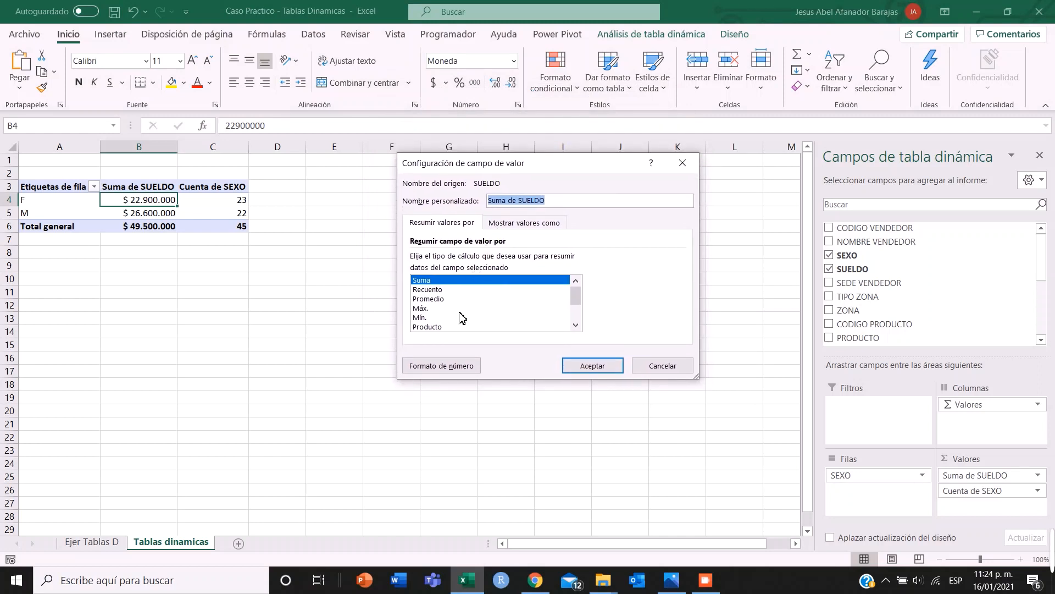
# Go through the summary functions for SUELDO from Recuento, Promedio, Máx. and Mín. on, and select Varp
pyautogui.click(433, 289)
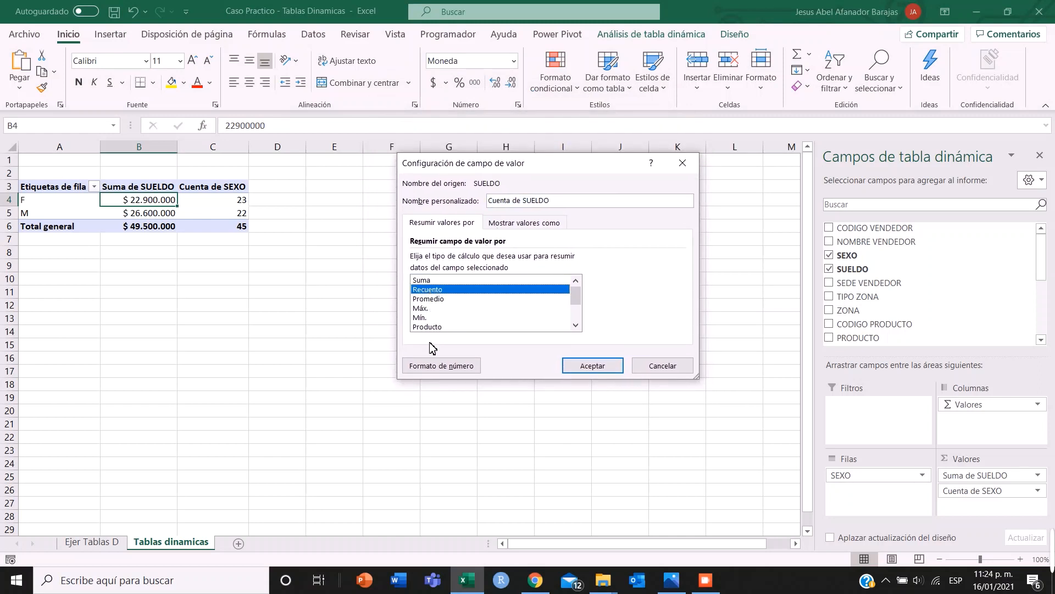
pyautogui.click(430, 299)
pyautogui.click(430, 308)
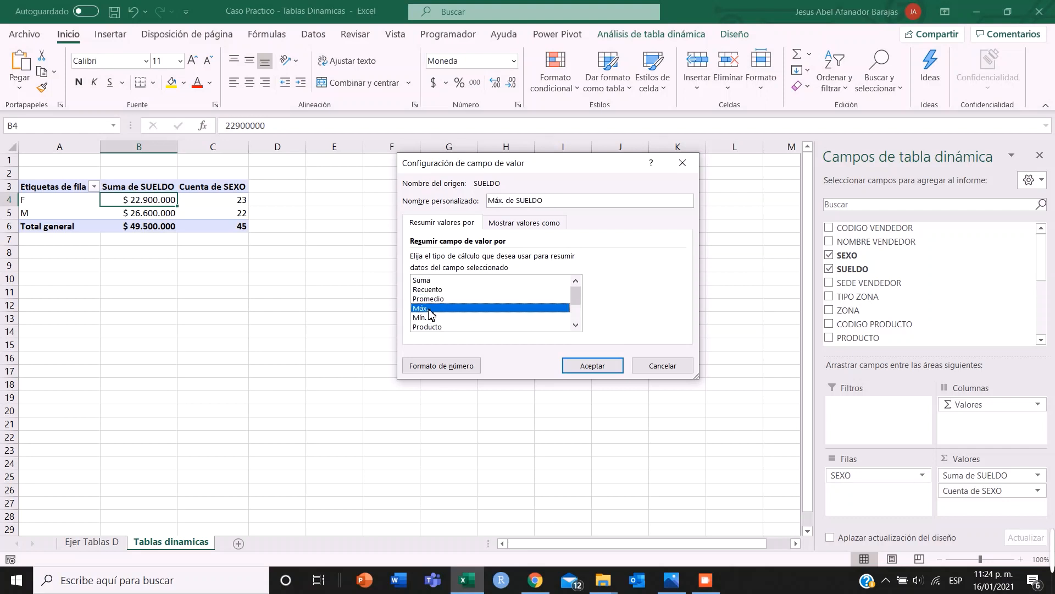
pyautogui.click(458, 318)
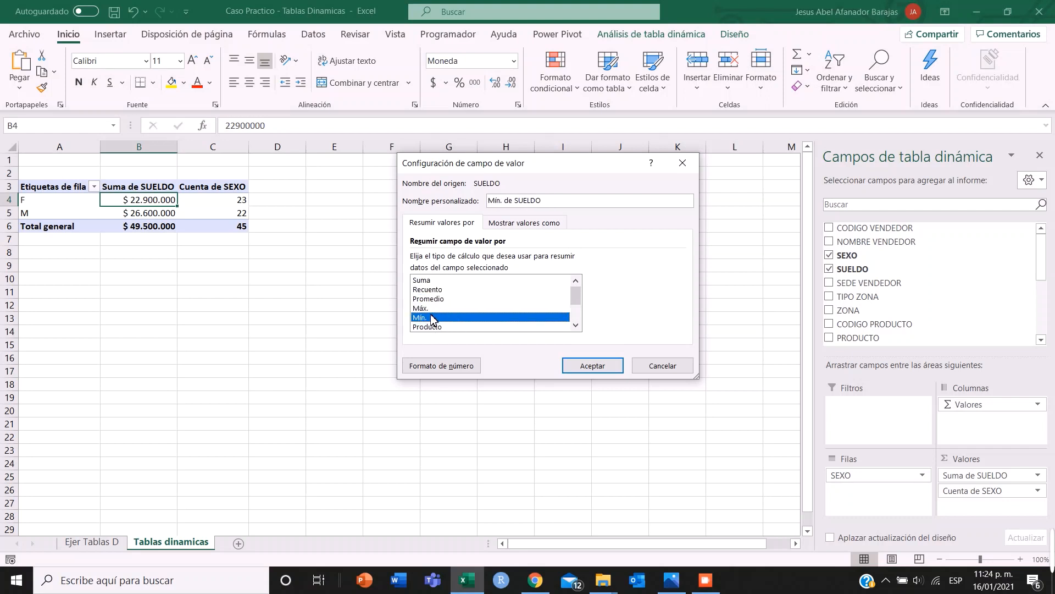
pyautogui.scroll(-1, 432, 317)
pyautogui.click(433, 300)
pyautogui.click(434, 308)
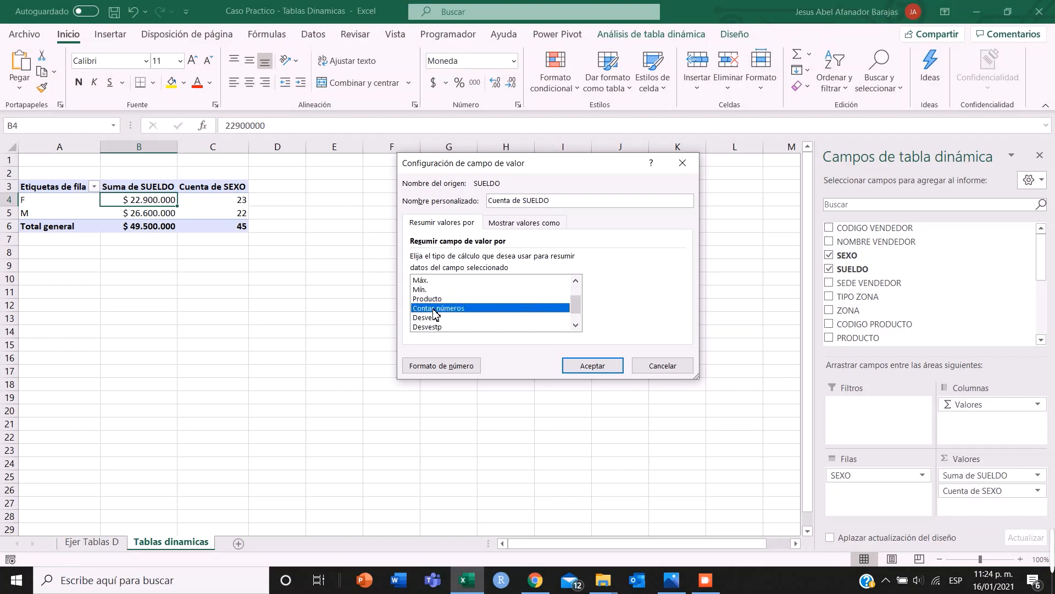
pyautogui.scroll(-1, 434, 314)
pyautogui.click(439, 298)
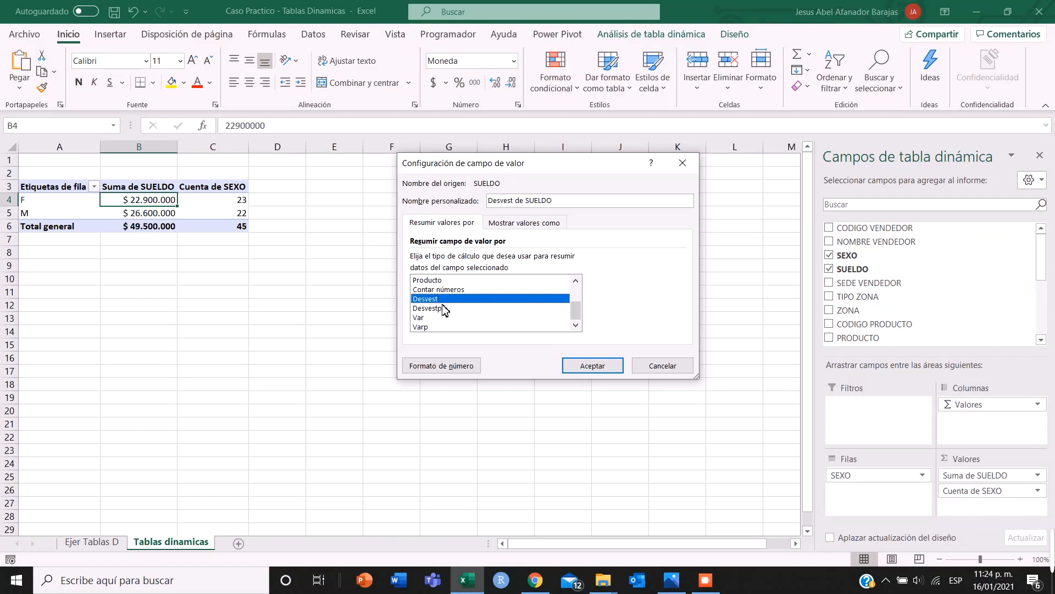
pyautogui.click(443, 309)
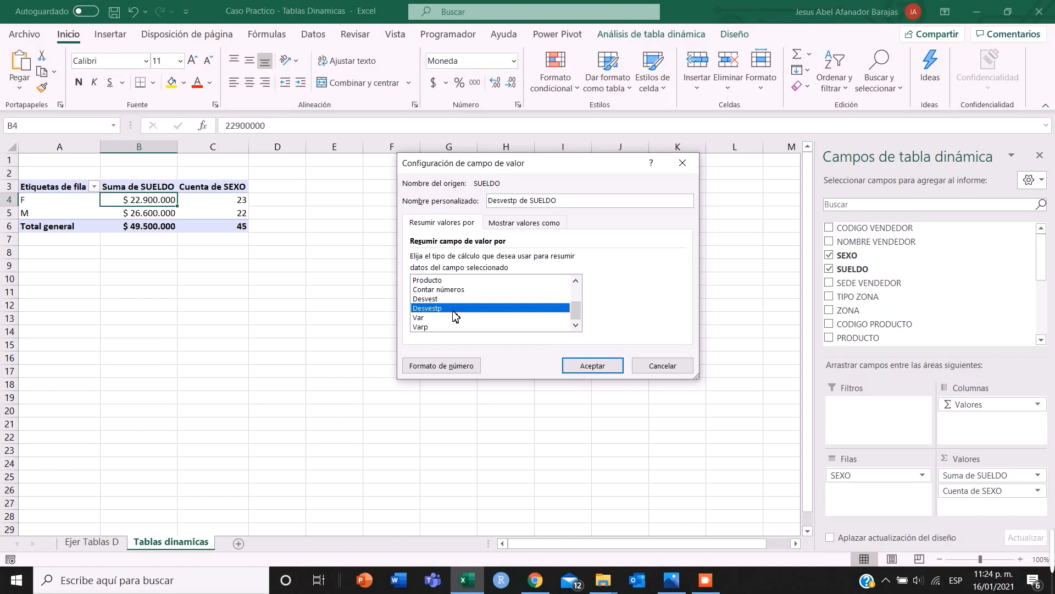
pyautogui.click(423, 318)
pyautogui.click(433, 328)
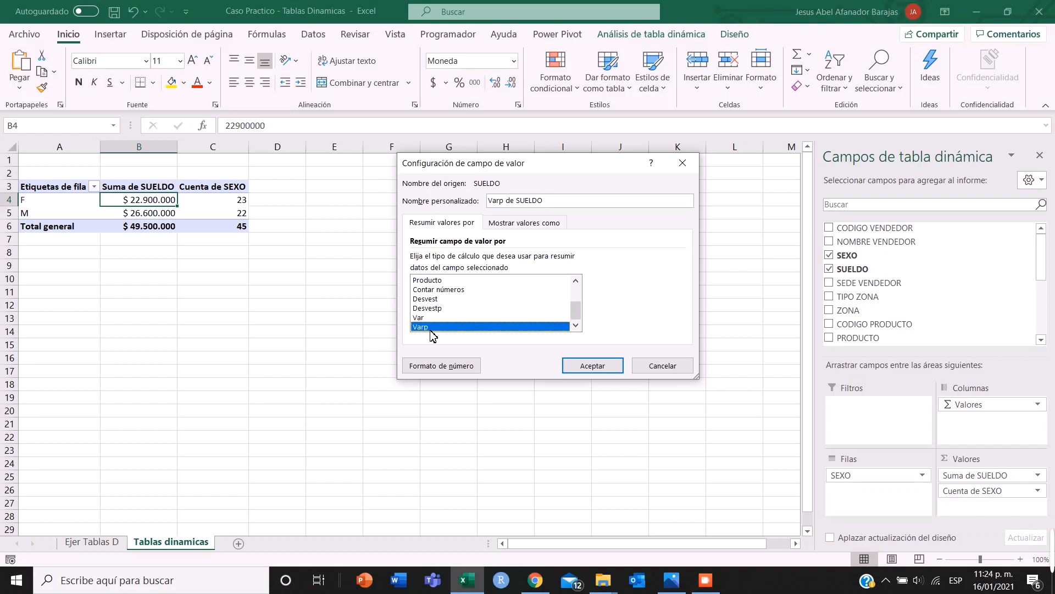
# Review the show-values-as calculations for SUELDO, leave Sin cálculo, and apply the Varp summary to the report
pyautogui.click(518, 226)
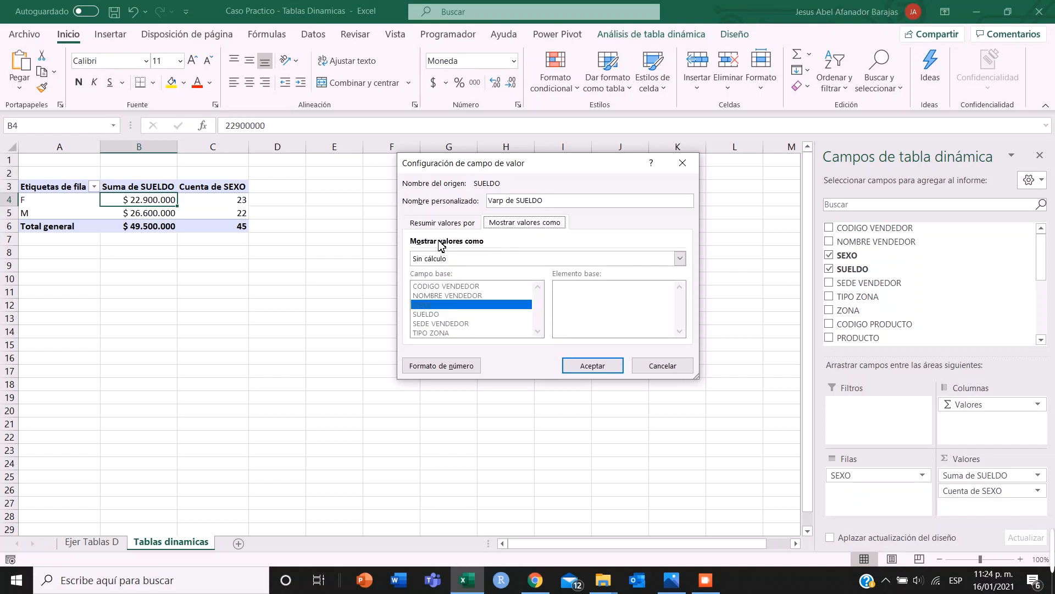
pyautogui.click(680, 258)
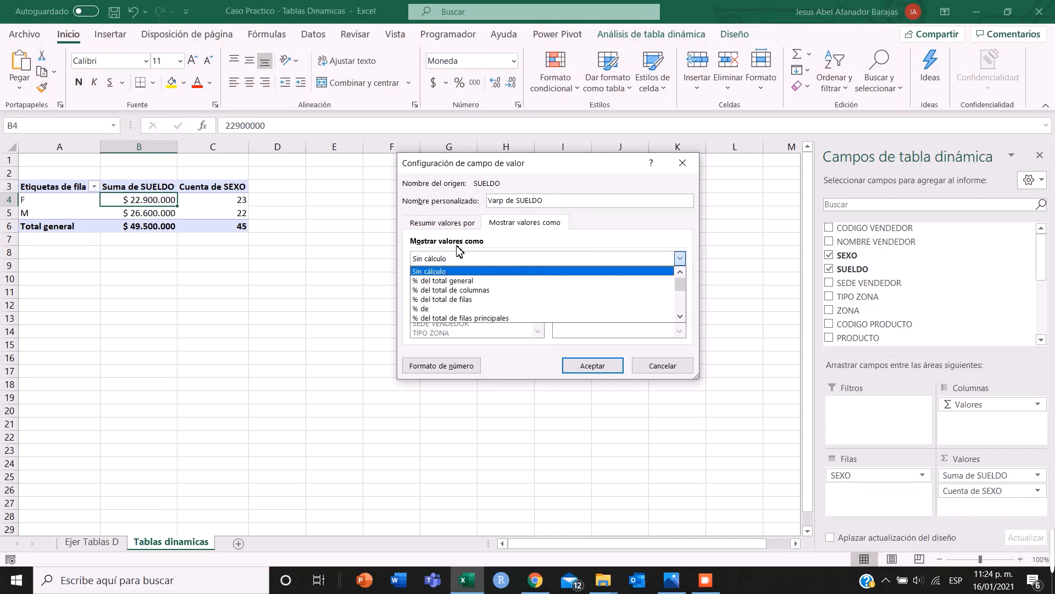
pyautogui.scroll(-1, 448, 294)
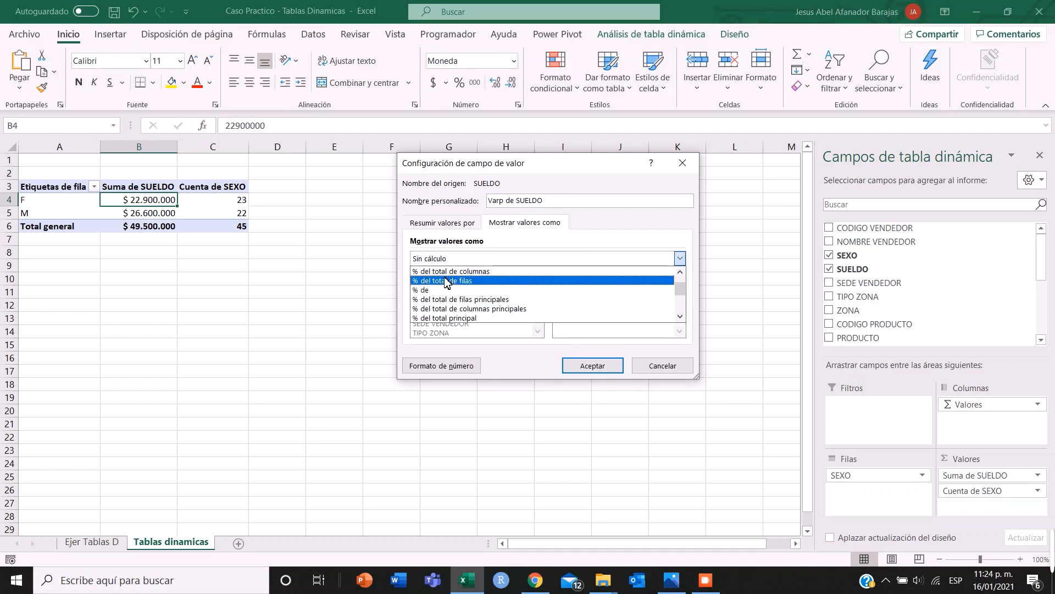
pyautogui.scroll(-1, 459, 291)
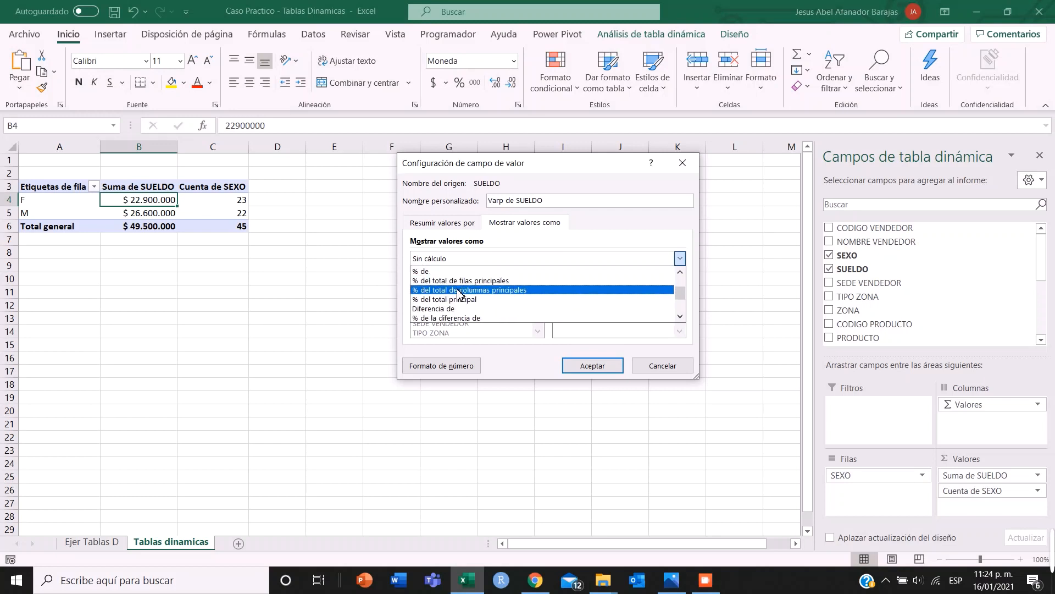
pyautogui.scroll(-1, 462, 292)
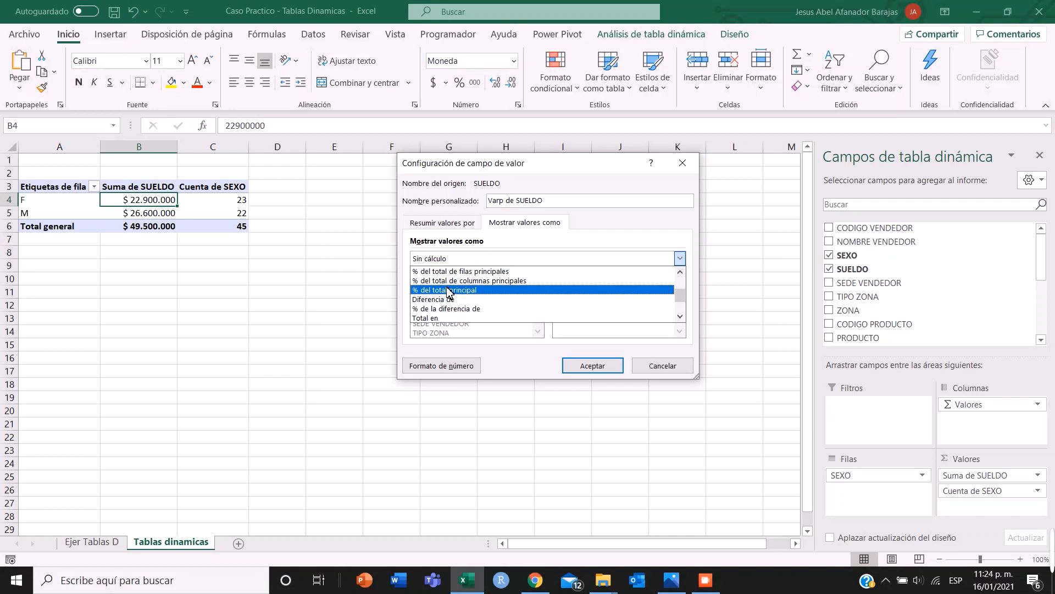
pyautogui.scroll(-4, 450, 291)
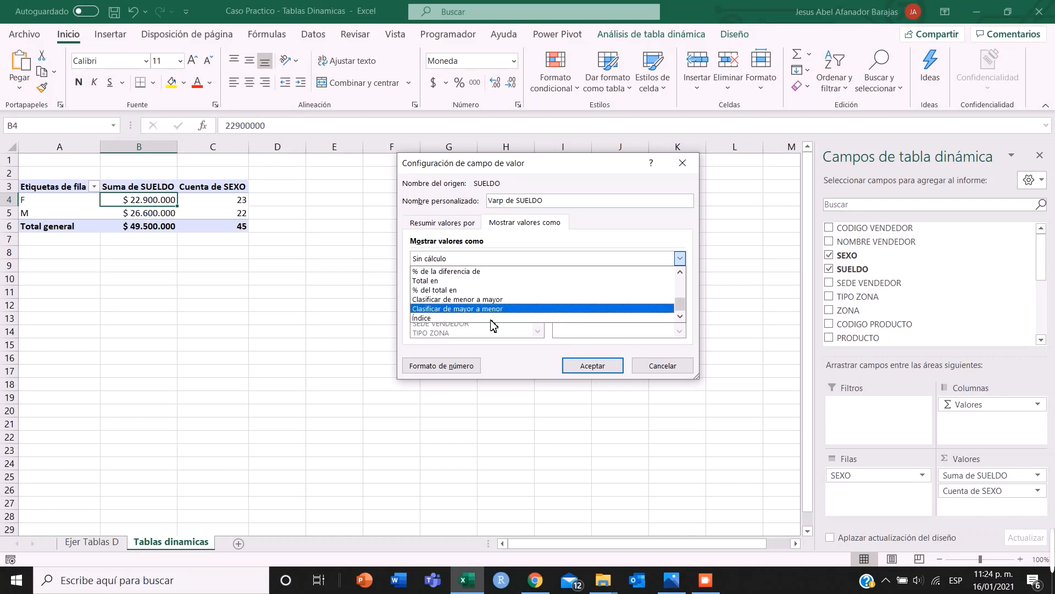
pyautogui.click(523, 242)
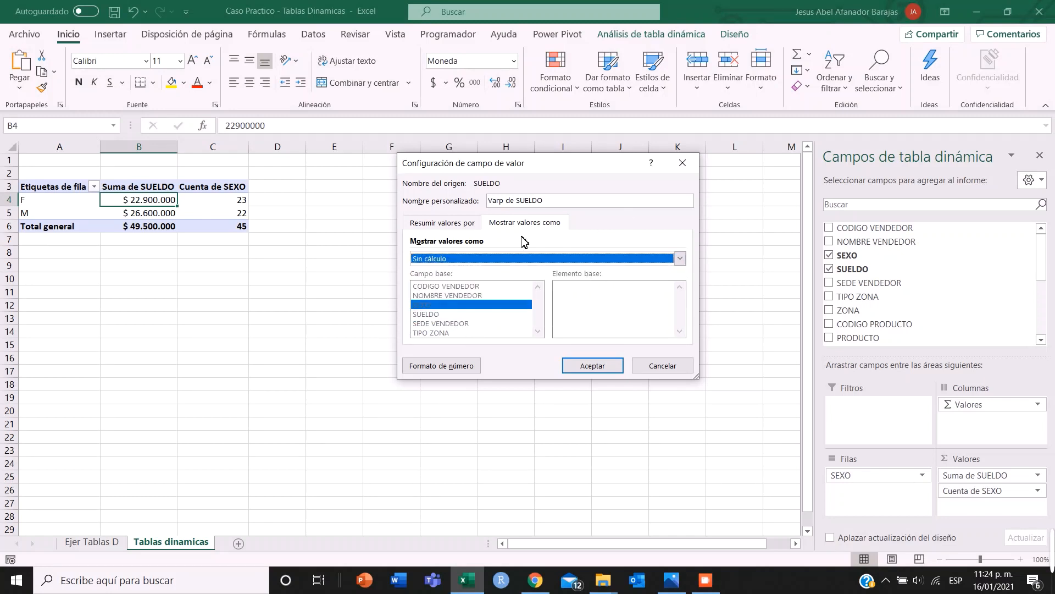
pyautogui.click(445, 224)
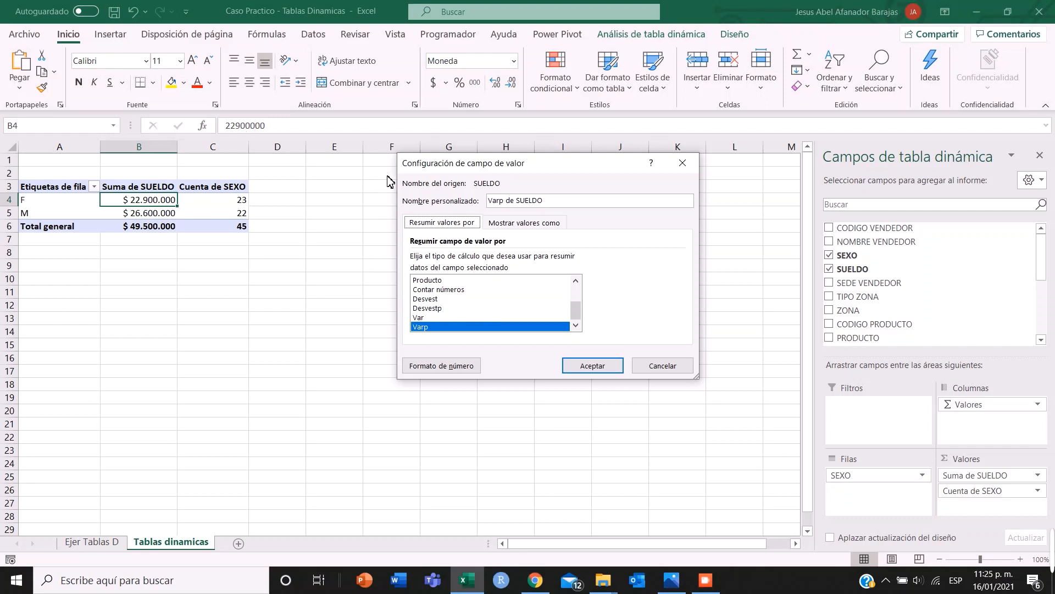
pyautogui.click(593, 366)
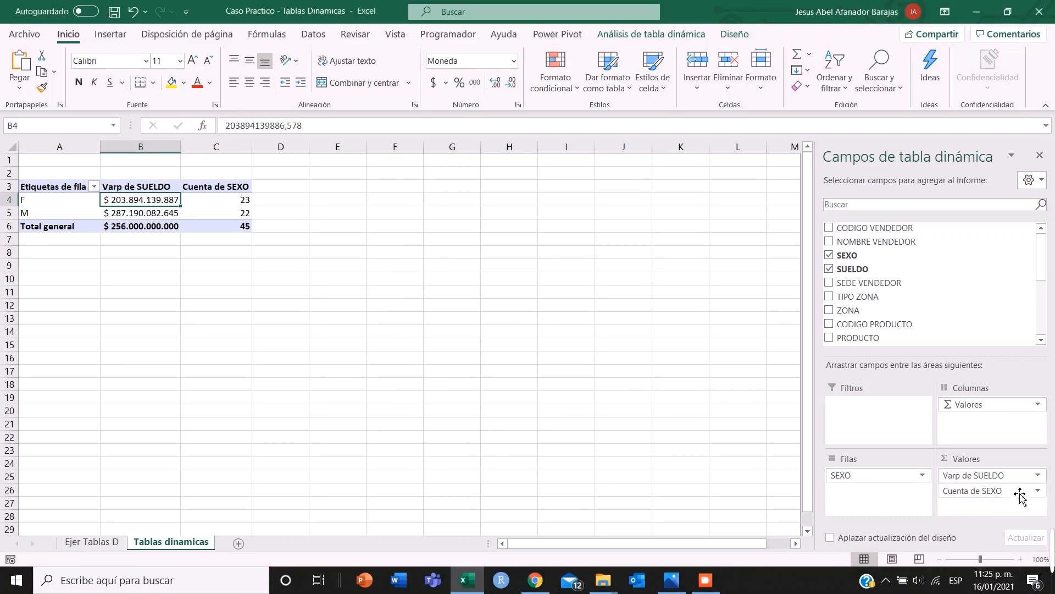
# Change the SUELDO value field's summary function back to Suma
pyautogui.click(1037, 475)
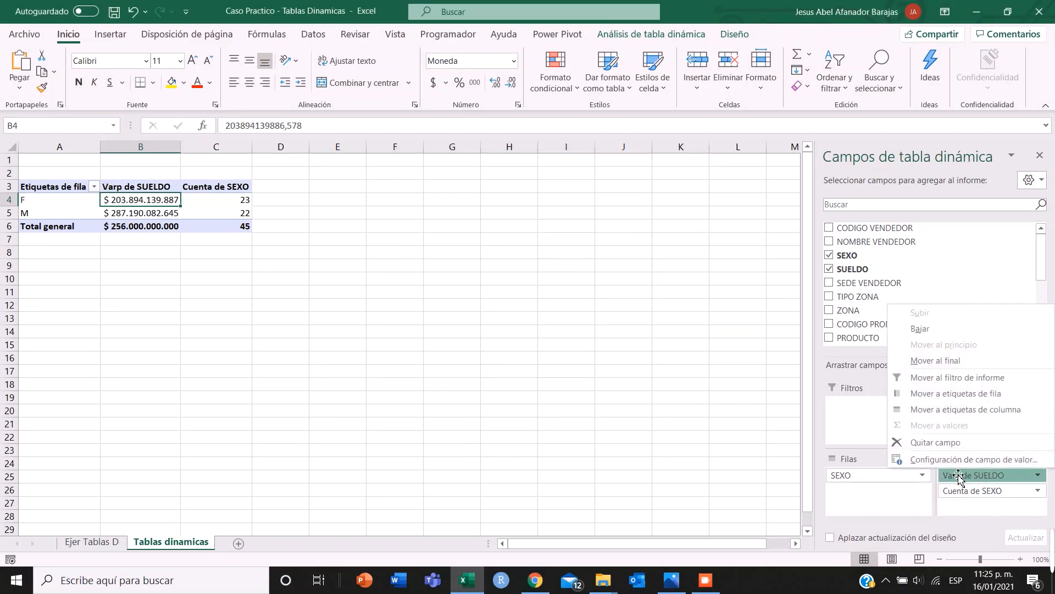
pyautogui.click(959, 457)
pyautogui.scroll(2, 471, 310)
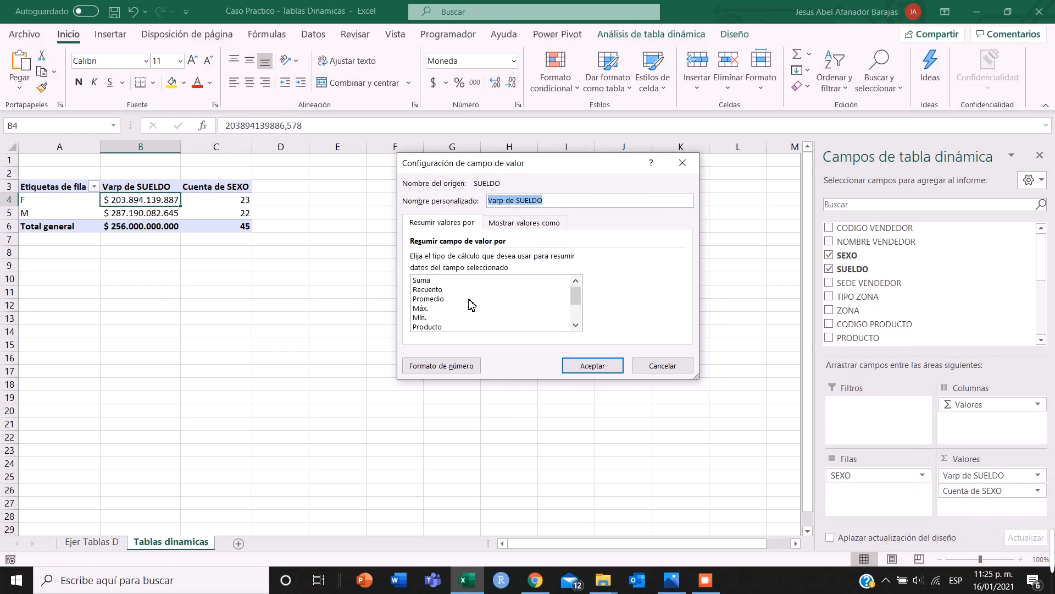
pyautogui.click(432, 281)
pyautogui.click(593, 366)
pyautogui.click(318, 284)
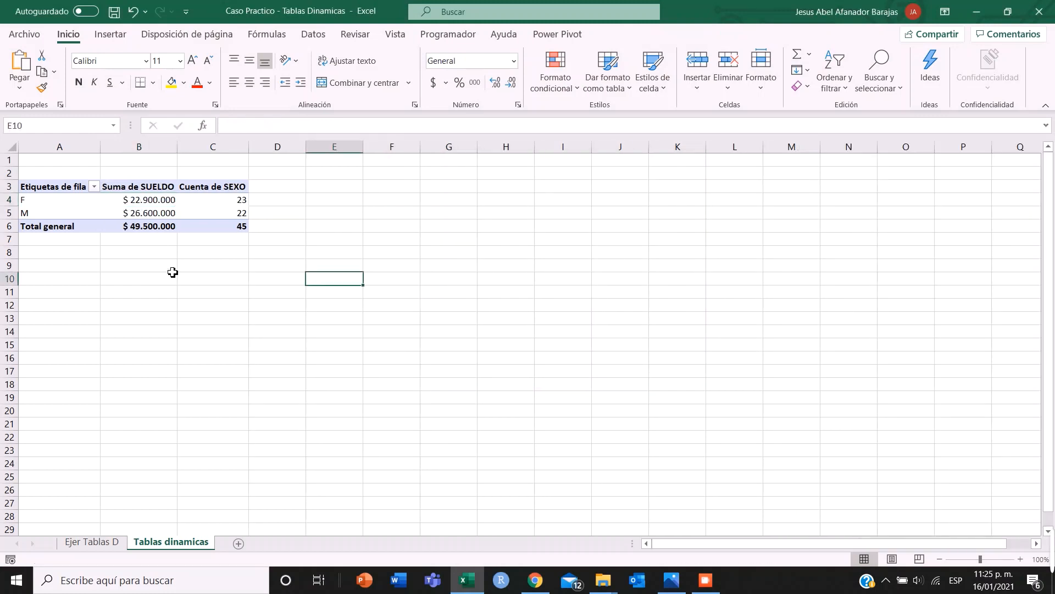
# Set the Cuenta de SEXO value field to show its values as % del total general
pyautogui.click(138, 199)
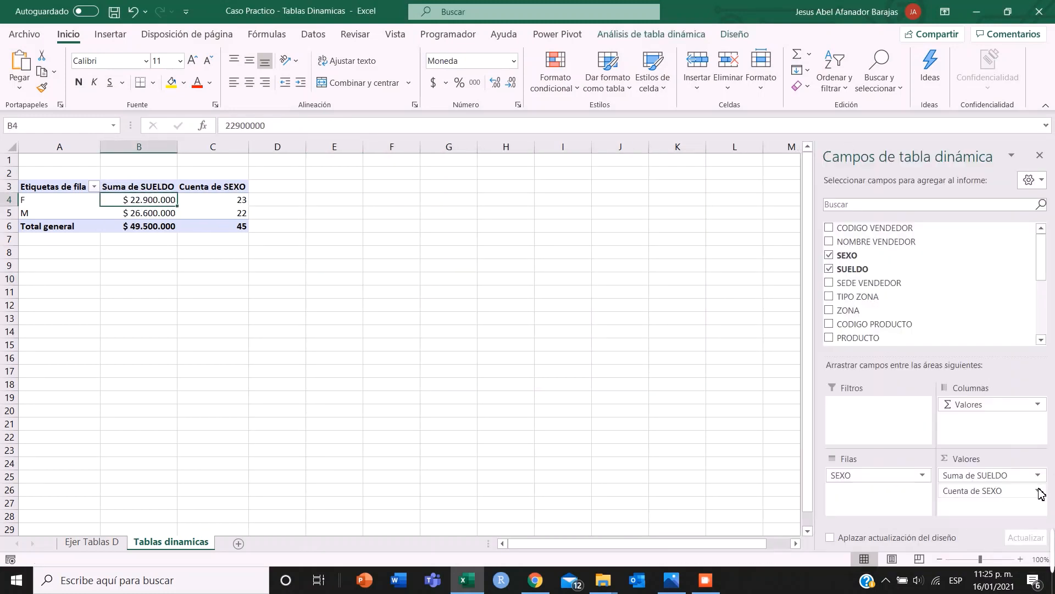
pyautogui.click(1038, 490)
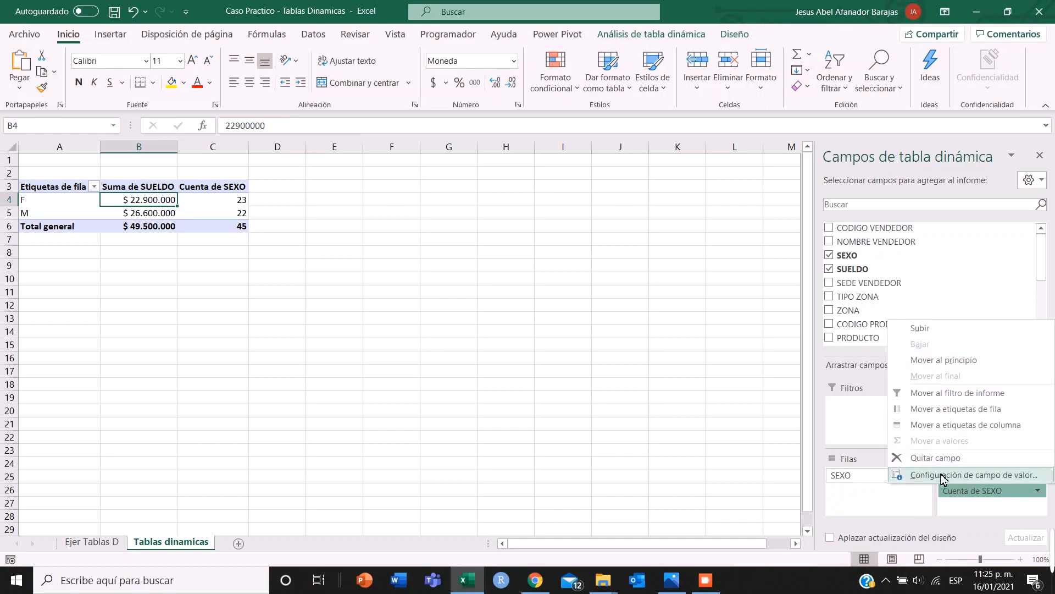
pyautogui.click(961, 476)
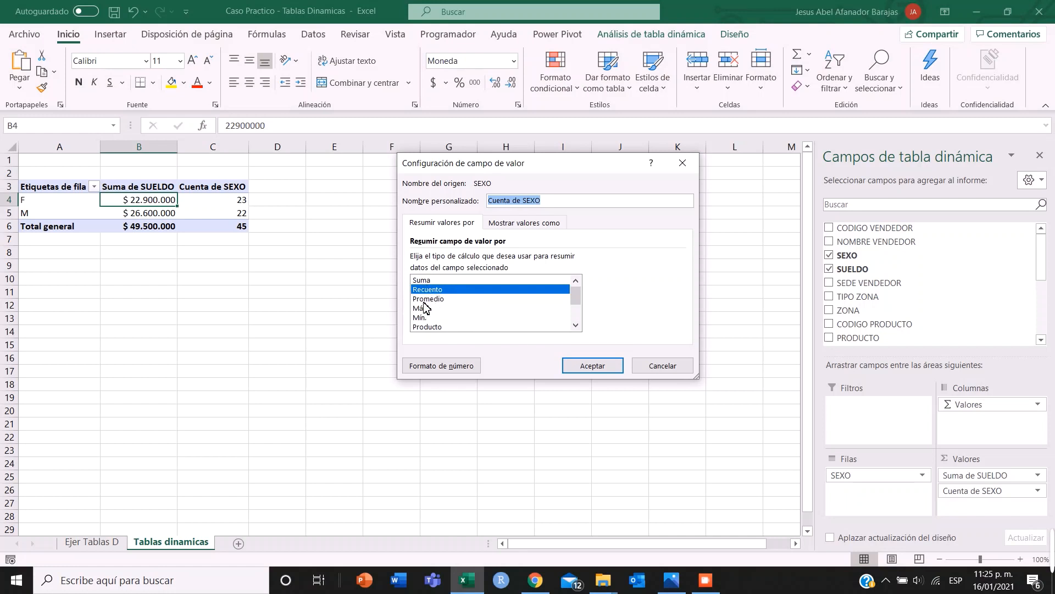
pyautogui.click(528, 224)
pyautogui.click(453, 225)
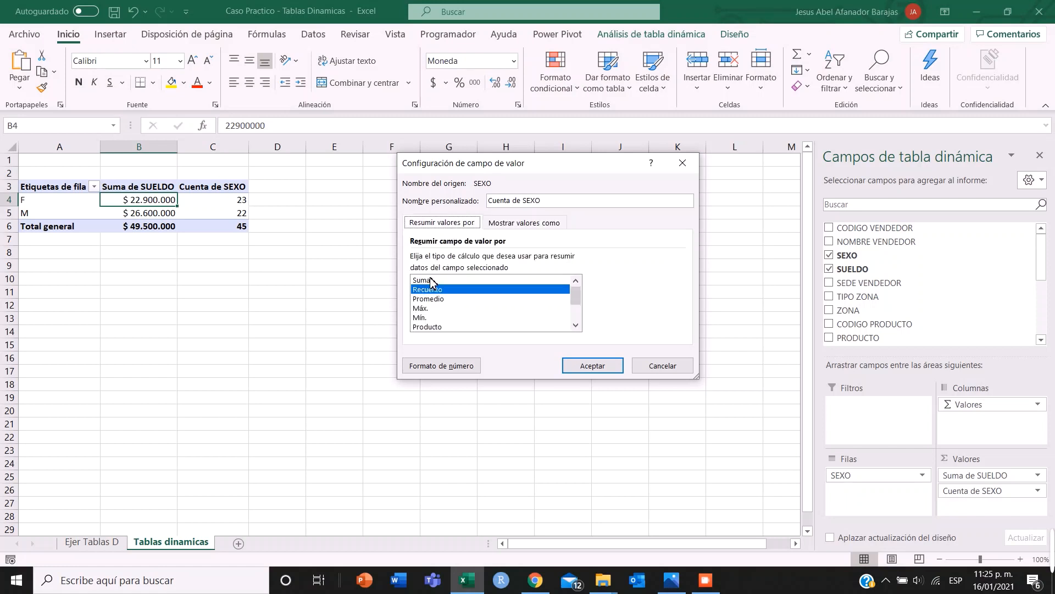
pyautogui.click(510, 222)
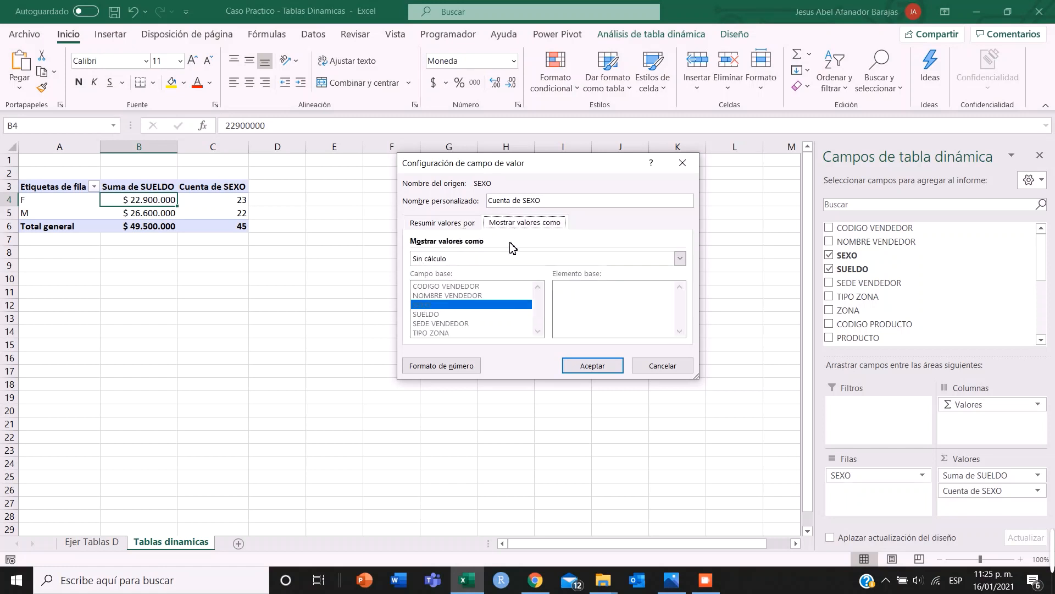
pyautogui.click(498, 258)
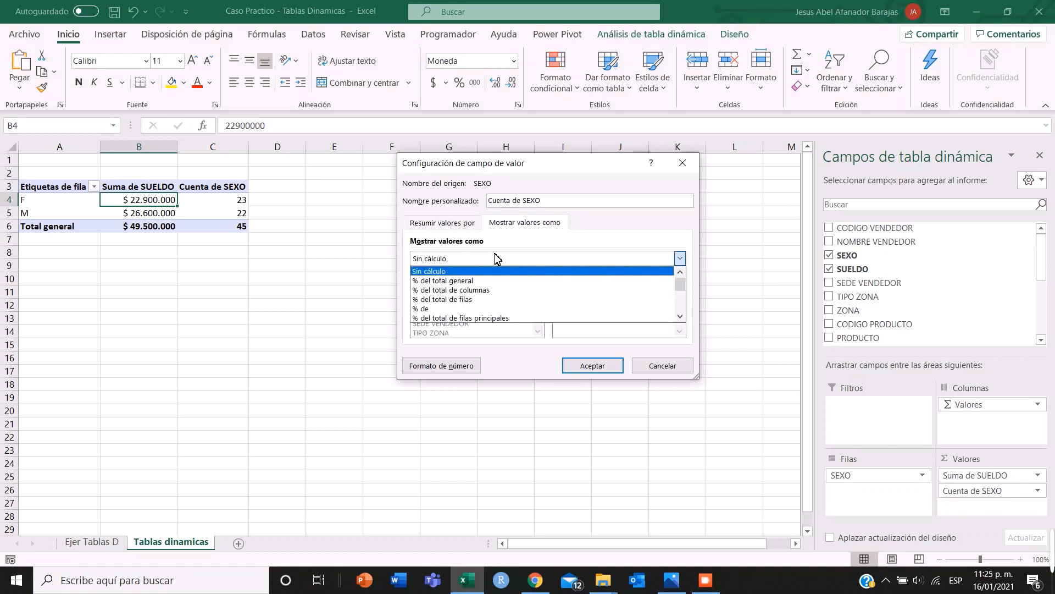
pyautogui.click(457, 281)
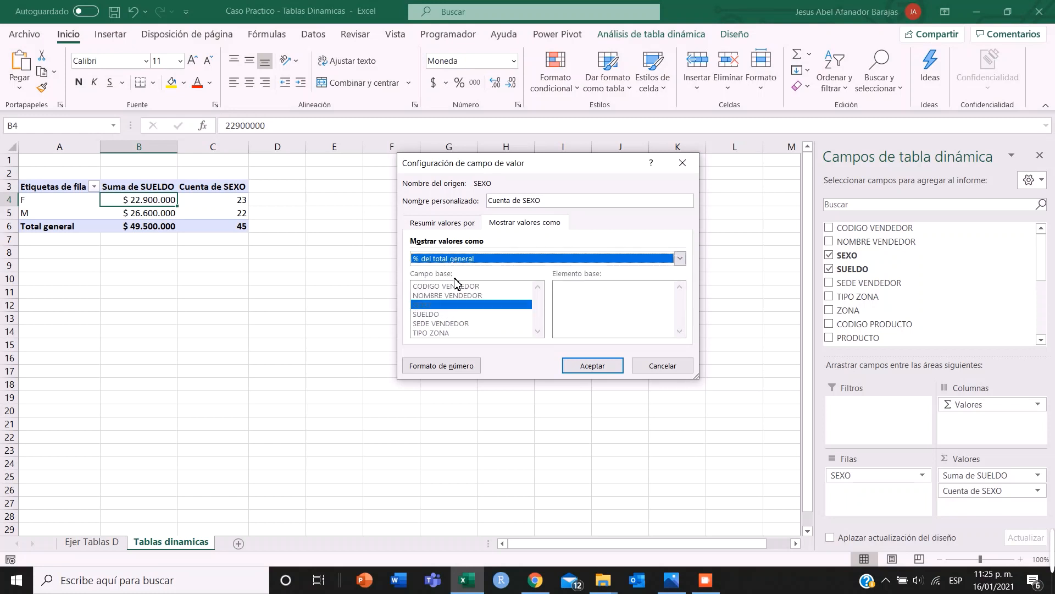
pyautogui.click(610, 370)
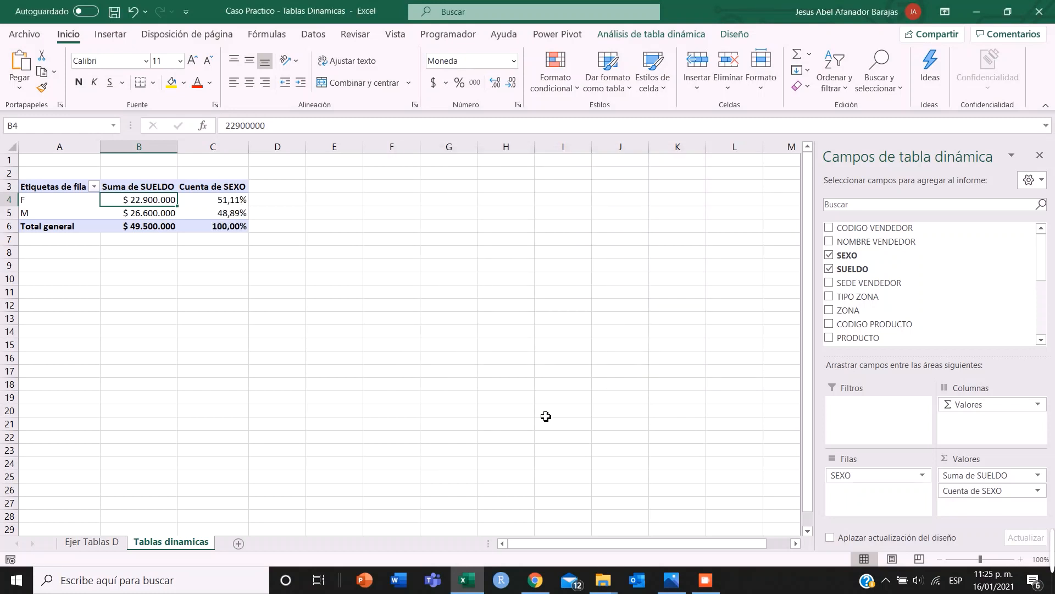
# Check the Cuenta de SEXO percentages for F and M in cells C4 and C5
pyautogui.click(240, 270)
pyautogui.click(238, 214)
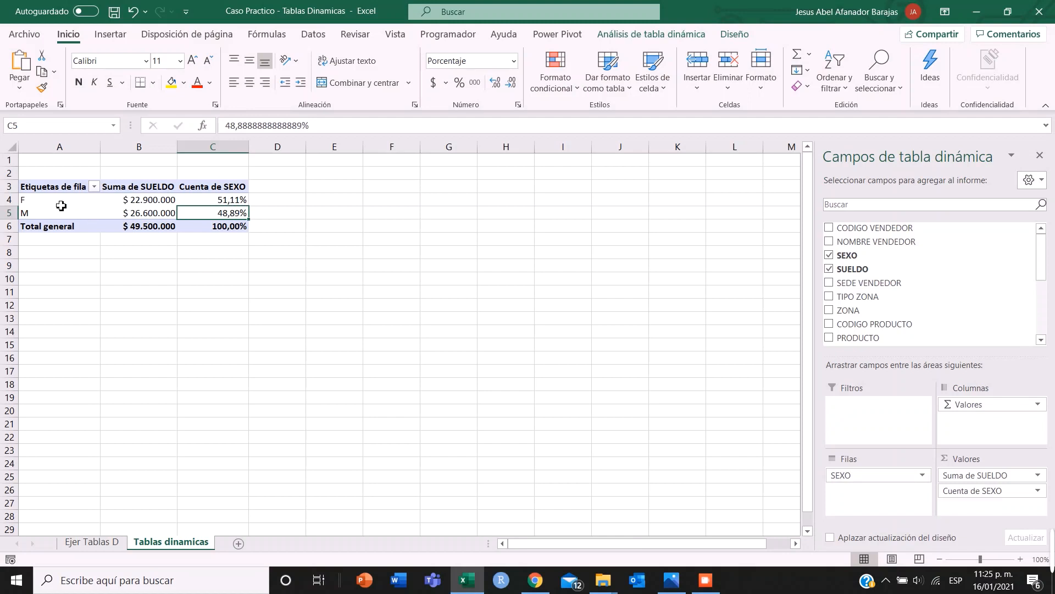
pyautogui.click(37, 183)
pyautogui.click(242, 202)
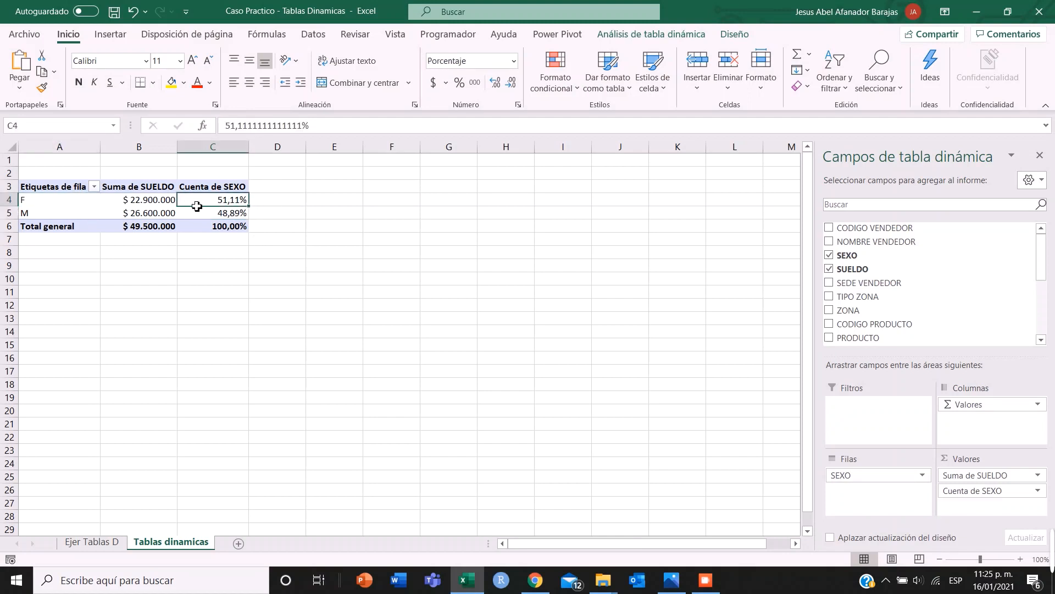
pyautogui.click(226, 218)
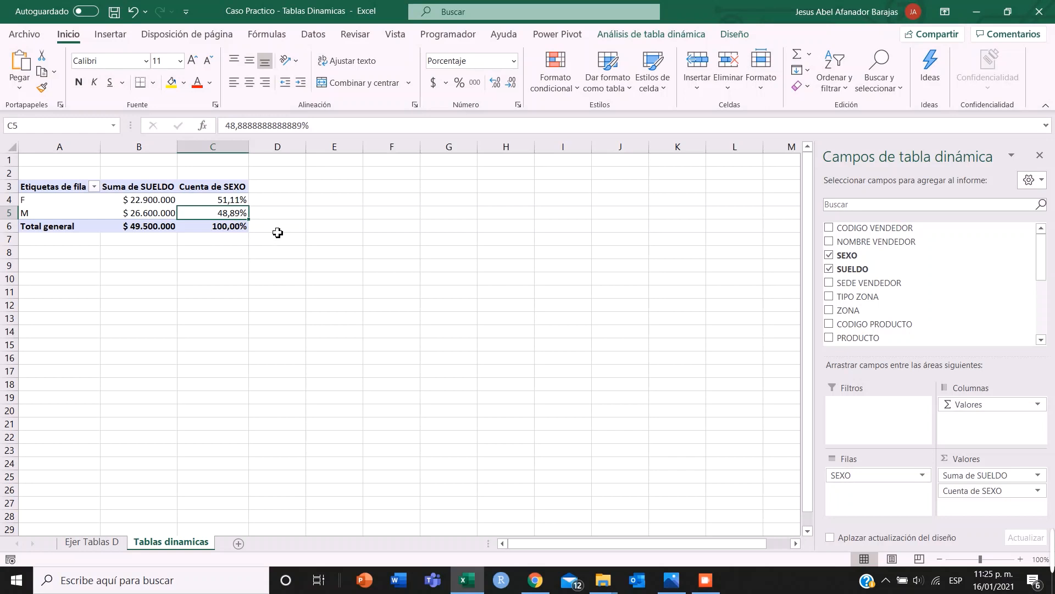
# Remove both decimal places from the Cuenta de SEXO percentages in C4:C5
pyautogui.click(211, 256)
pyautogui.click(242, 218)
pyautogui.moveTo(242, 203)
pyautogui.mouseDown()
pyautogui.moveTo(237, 226)
pyautogui.moveTo(237, 217)
pyautogui.mouseUp()
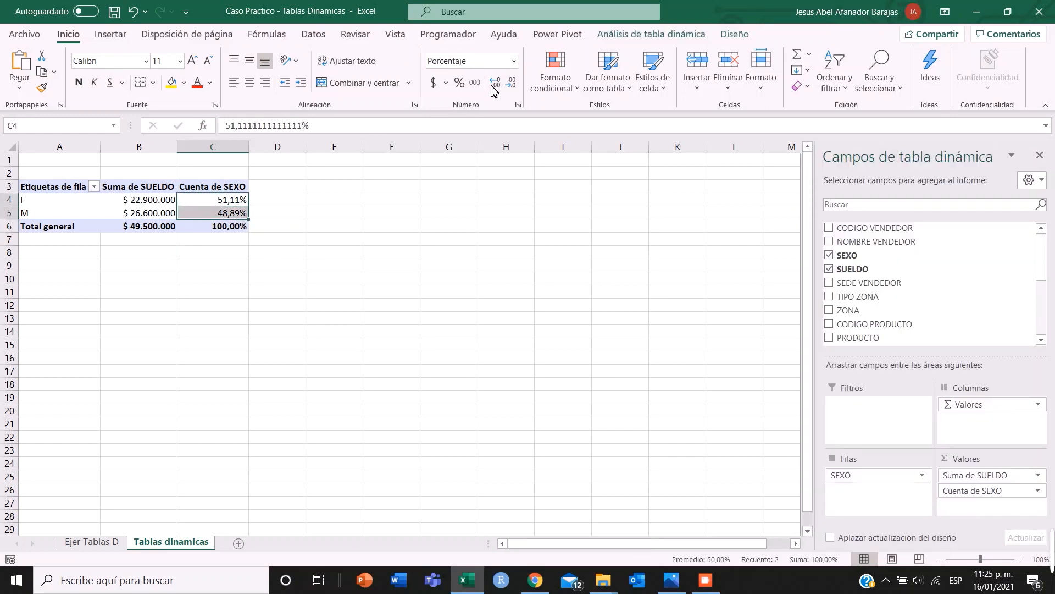
pyautogui.click(510, 83)
pyautogui.click(511, 82)
pyautogui.click(236, 265)
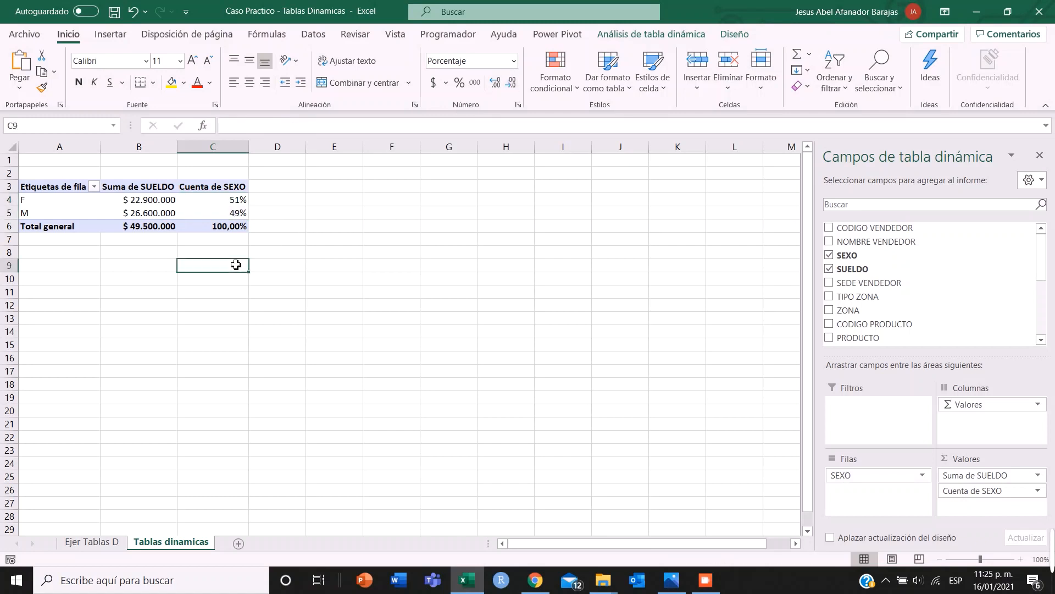
# Examine the pivot table's F and M rows with their SUELDO sums and SEXO percentages
pyautogui.click(243, 201)
pyautogui.click(242, 264)
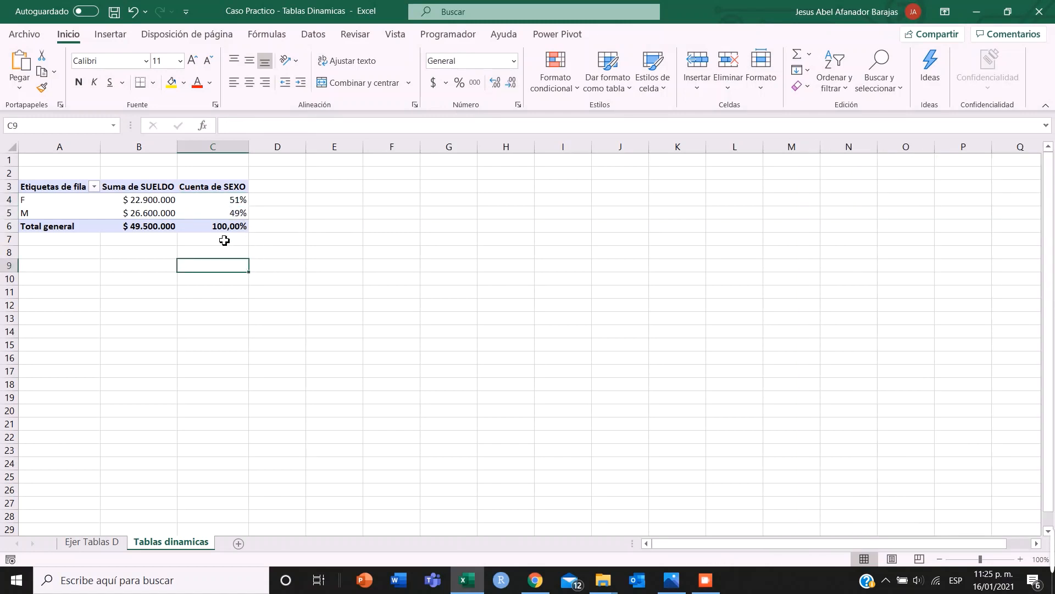
pyautogui.click(230, 206)
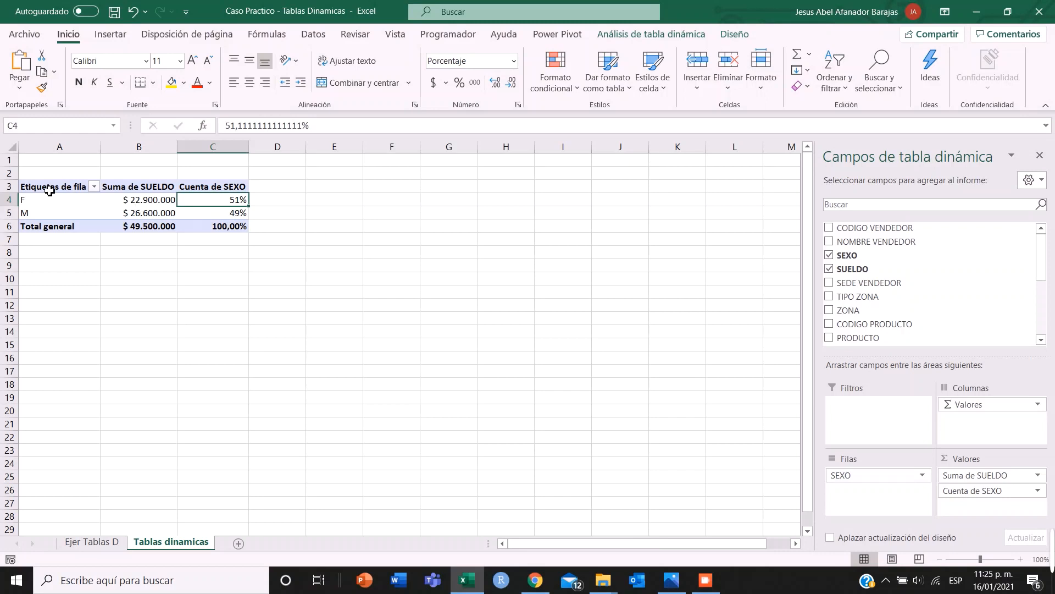
pyautogui.moveTo(48, 187); pyautogui.dragTo(231, 226)
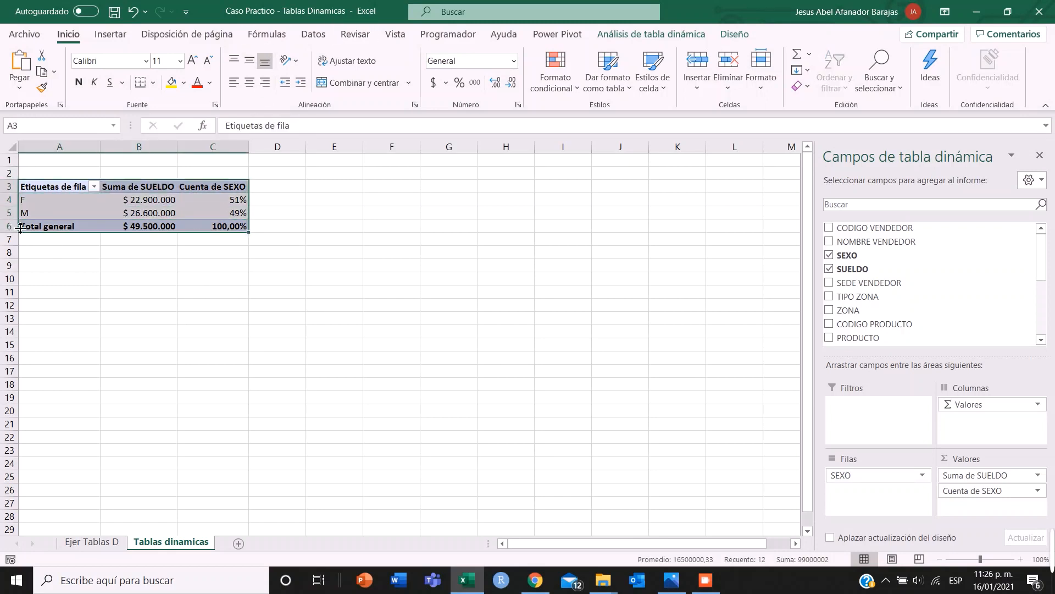
pyautogui.click(304, 226)
pyautogui.click(96, 201)
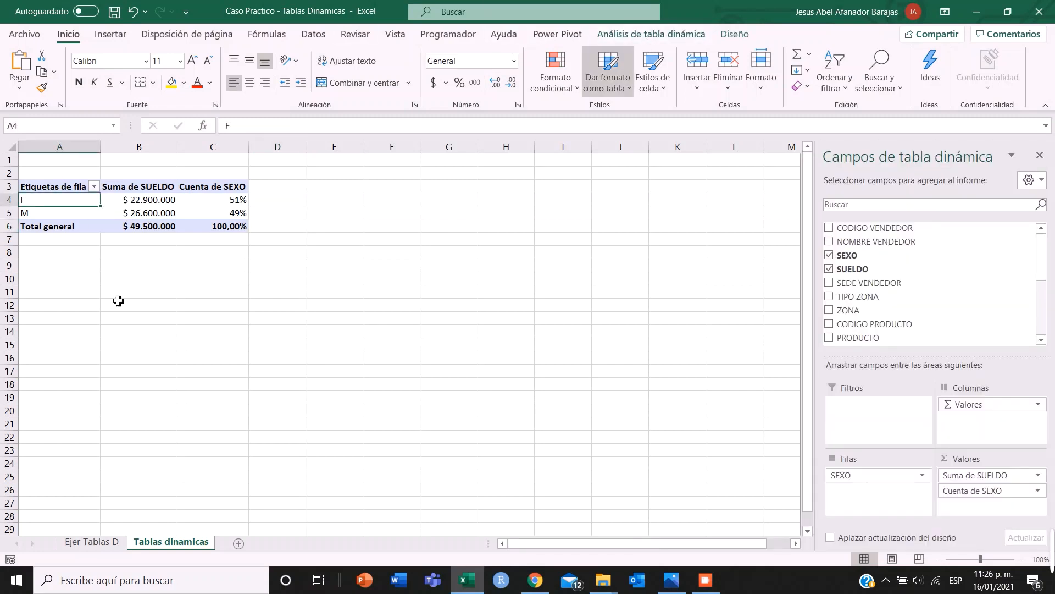
pyautogui.click(301, 217)
pyautogui.click(58, 218)
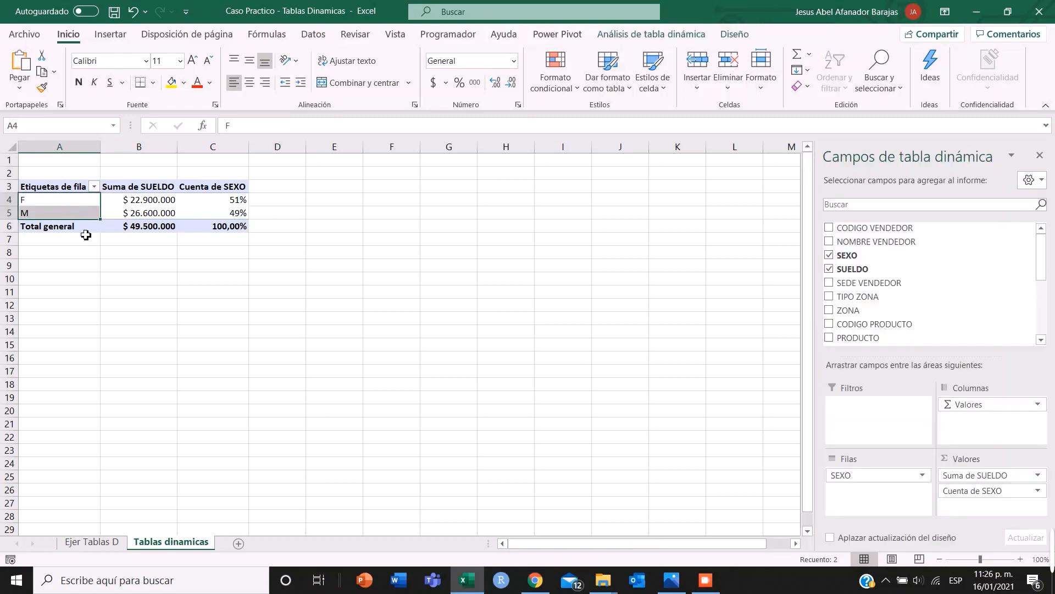
pyautogui.click(203, 190)
pyautogui.click(90, 210)
pyautogui.click(218, 225)
pyautogui.click(113, 212)
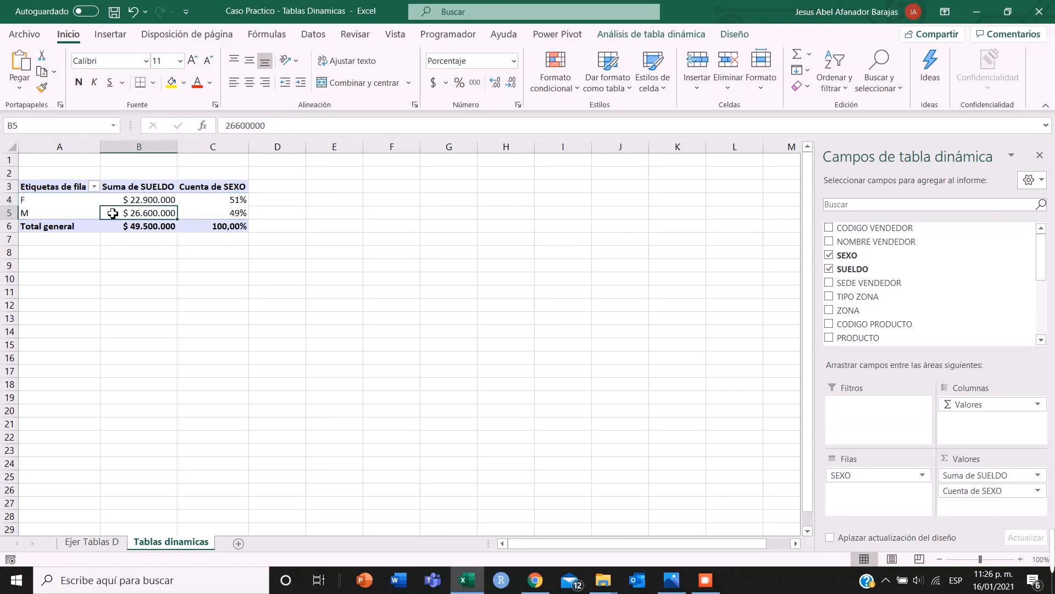
# Insert a Columnas agrupadas pivot chart from the report and place it beside the pivot table, starting around row 2
pyautogui.click(640, 35)
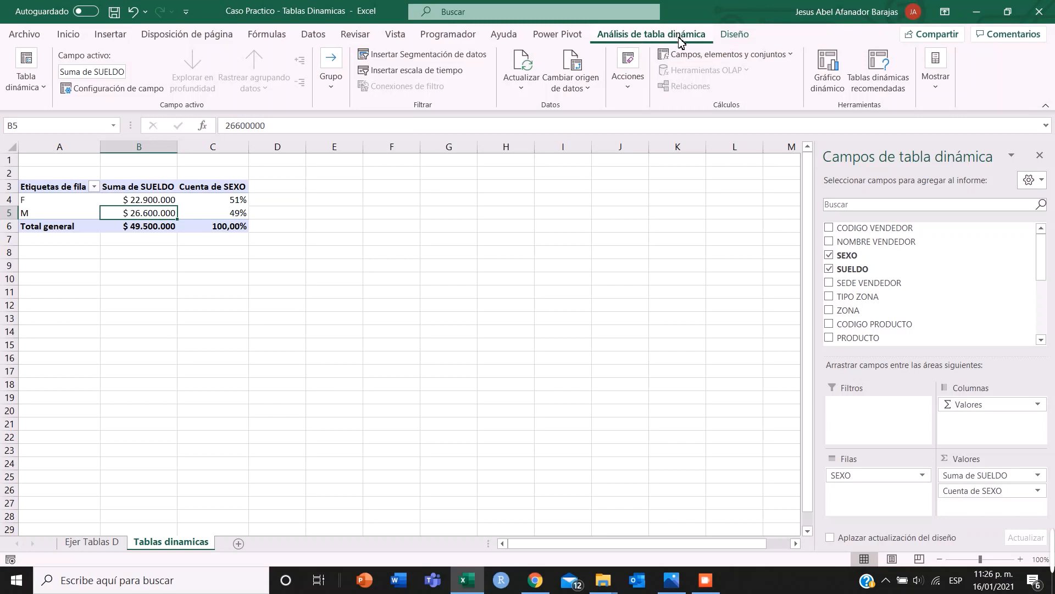
pyautogui.click(833, 82)
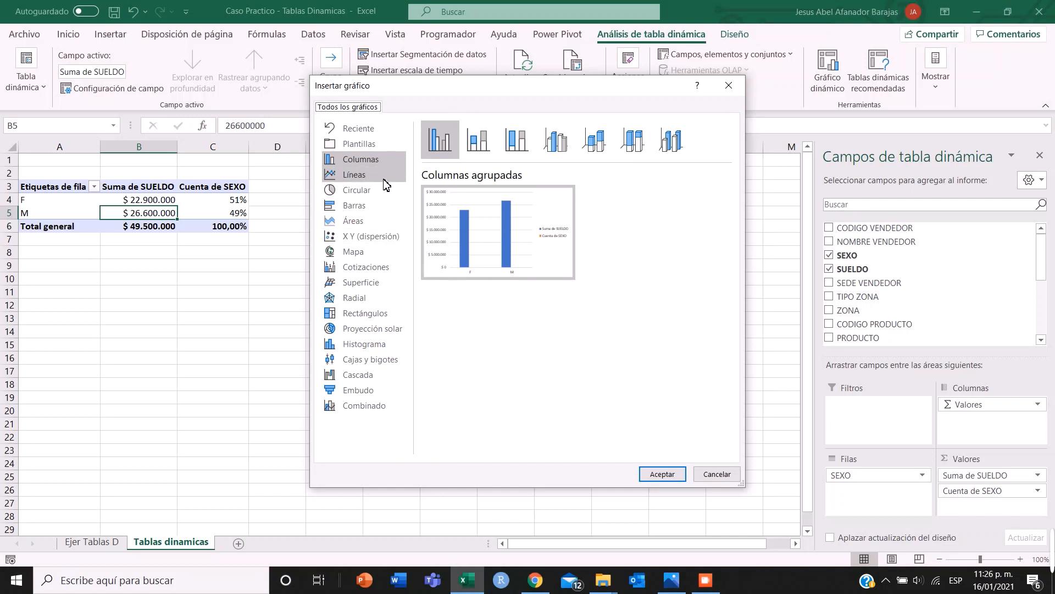
pyautogui.moveTo(454, 234)
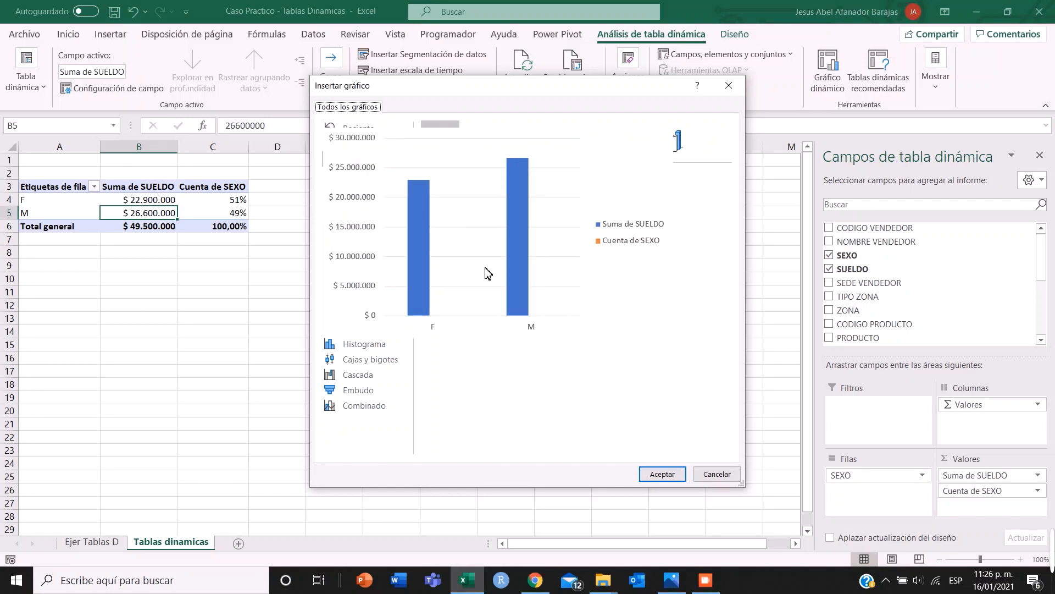
pyautogui.click(649, 478)
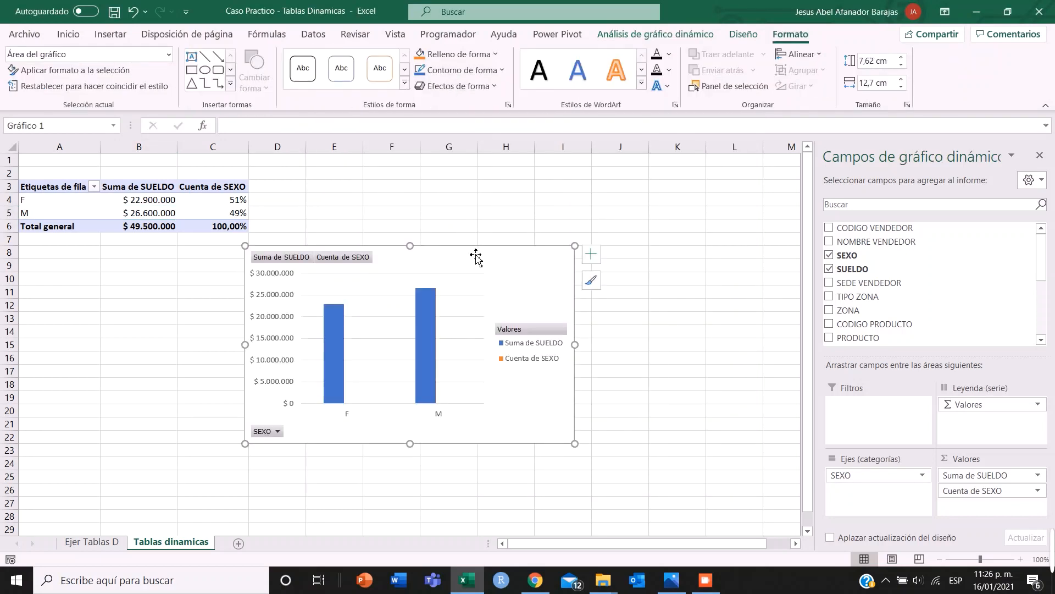
pyautogui.moveTo(476, 254); pyautogui.dragTo(537, 175)
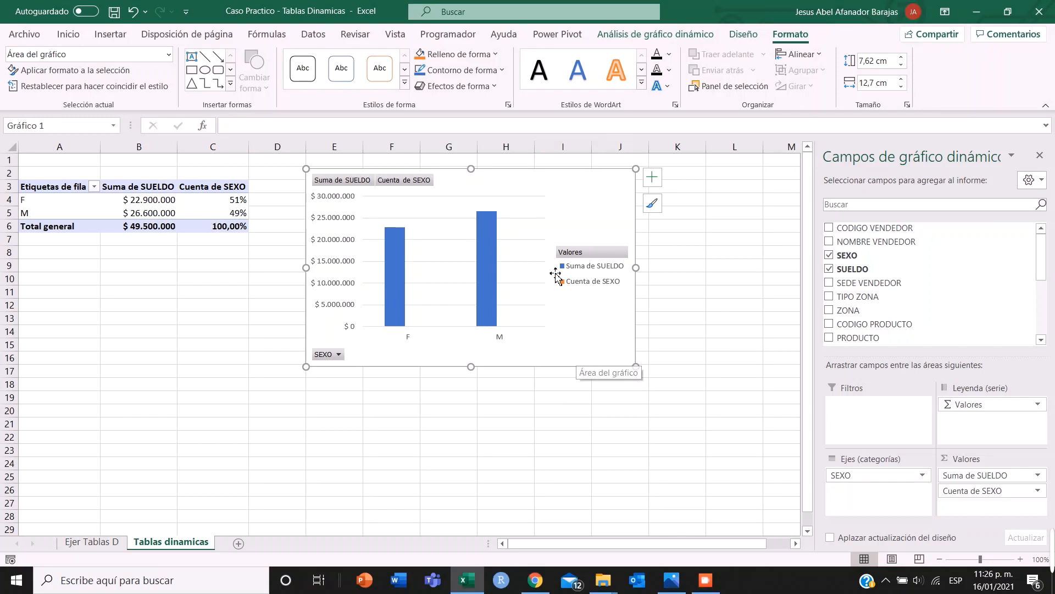
pyautogui.moveTo(537, 177); pyautogui.dragTo(513, 178)
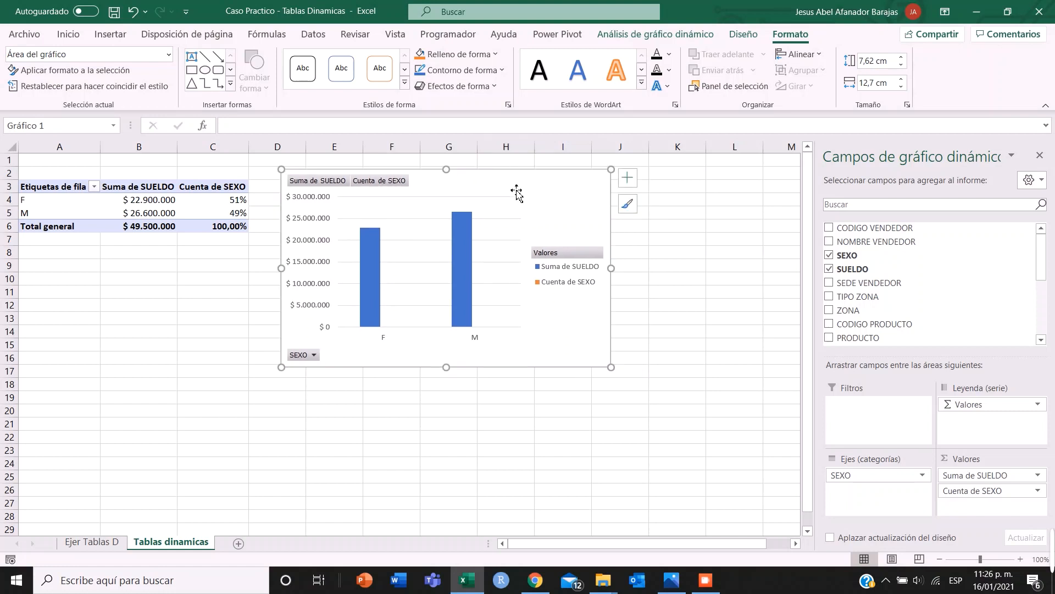
# Change the pivot chart to a combination, with Cuenta de SEXO as Línea con marcadores on the secondary axis
pyautogui.click(463, 235)
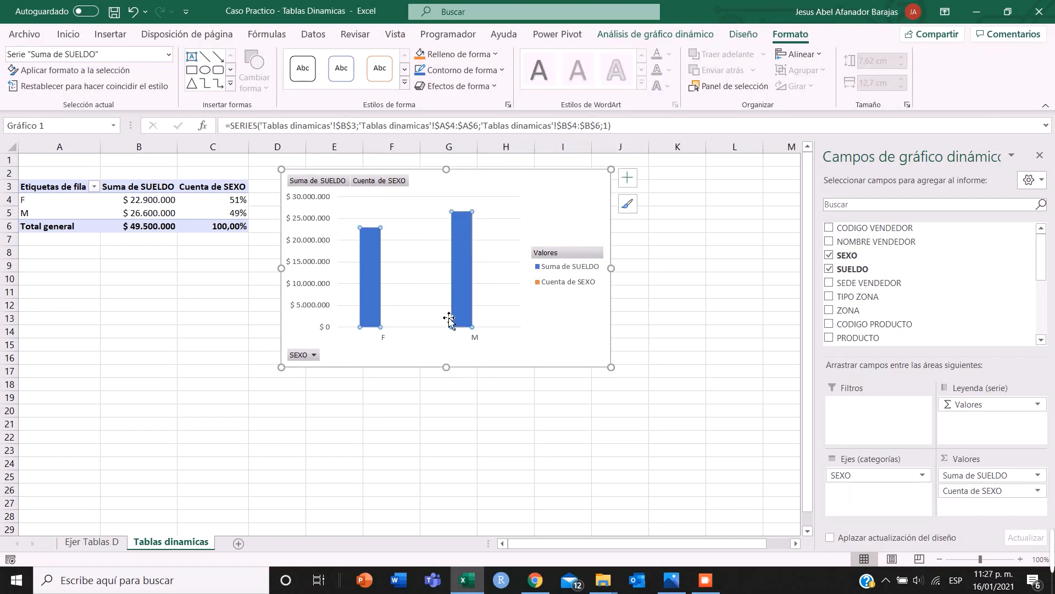
pyautogui.rightClick(374, 271)
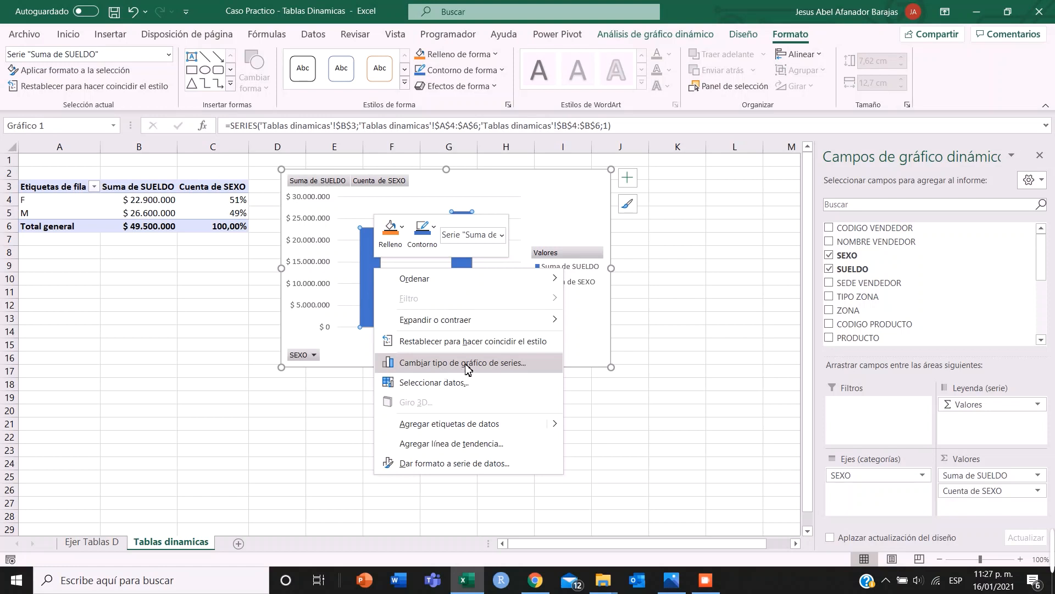
pyautogui.click(468, 368)
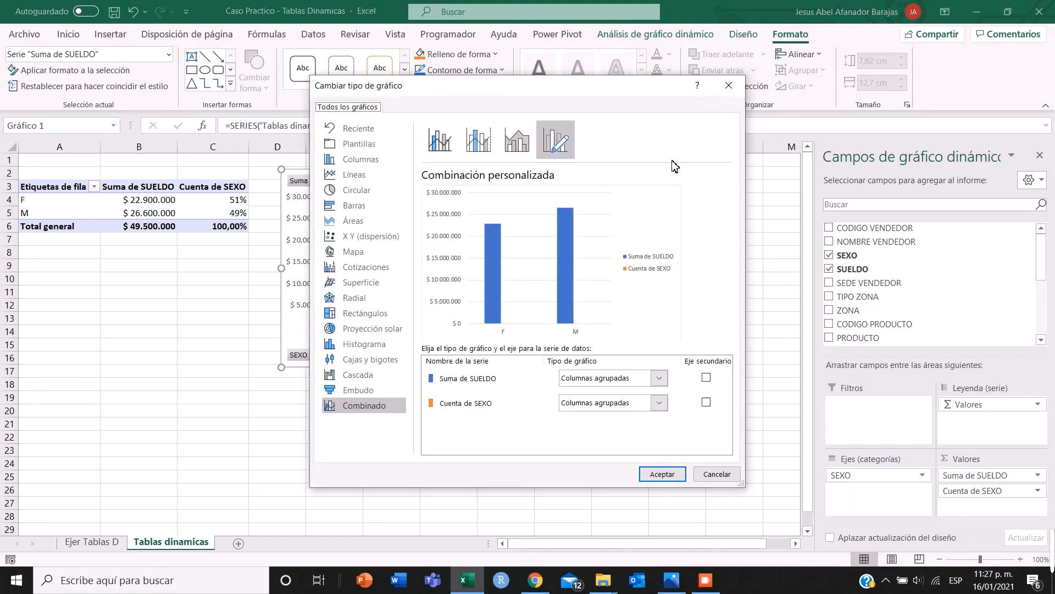
pyautogui.moveTo(592, 93); pyautogui.dragTo(567, 26)
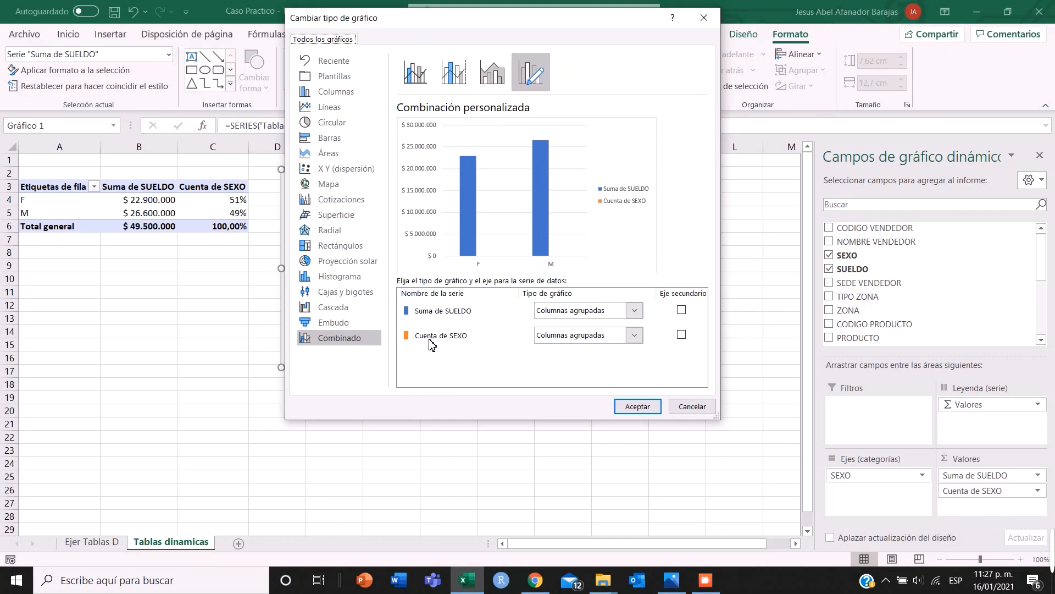
pyautogui.click(635, 337)
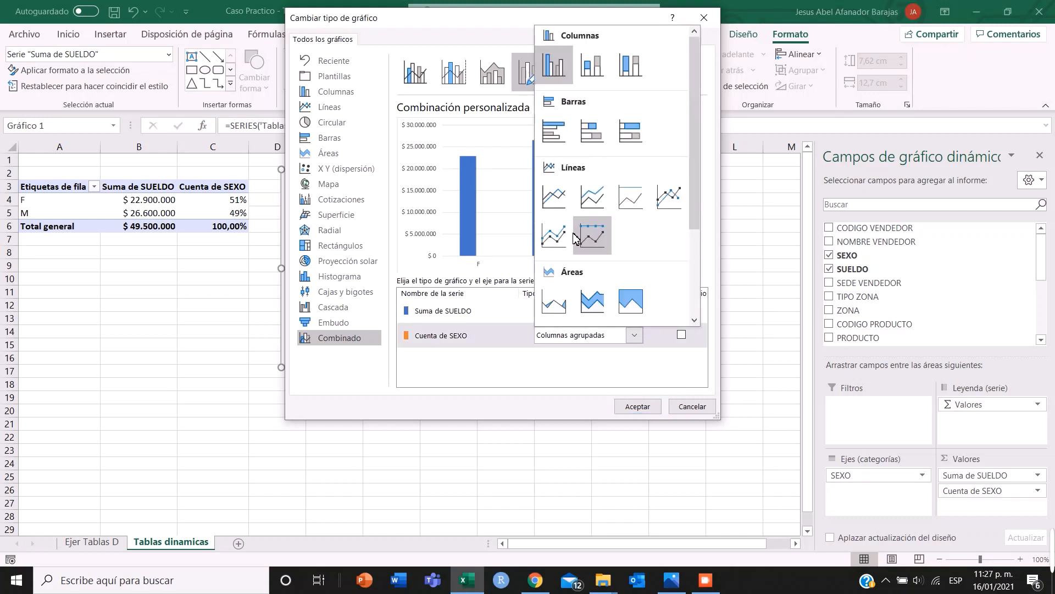
pyautogui.click(669, 208)
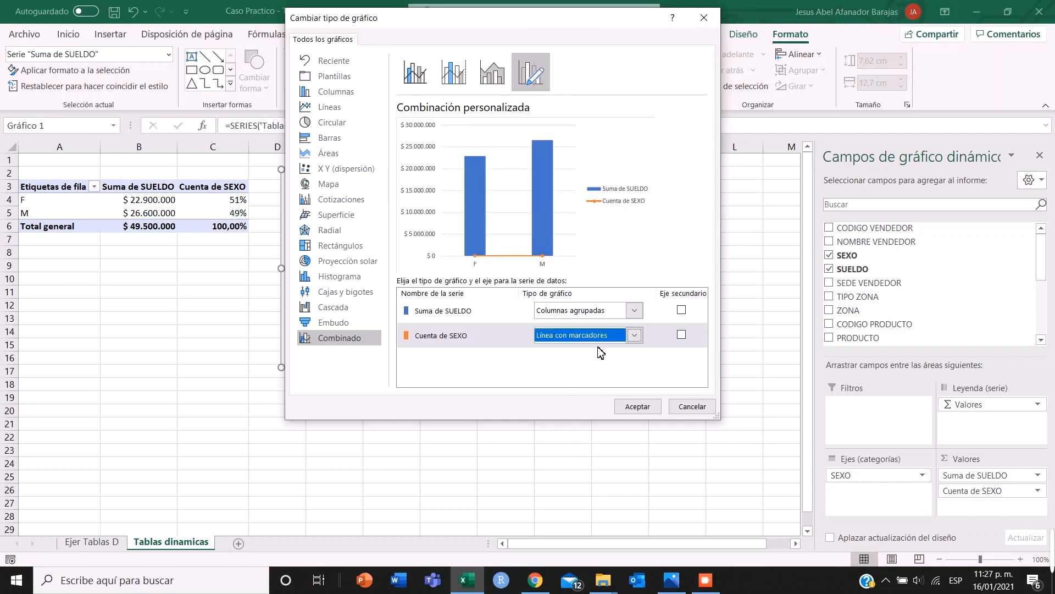
pyautogui.click(685, 337)
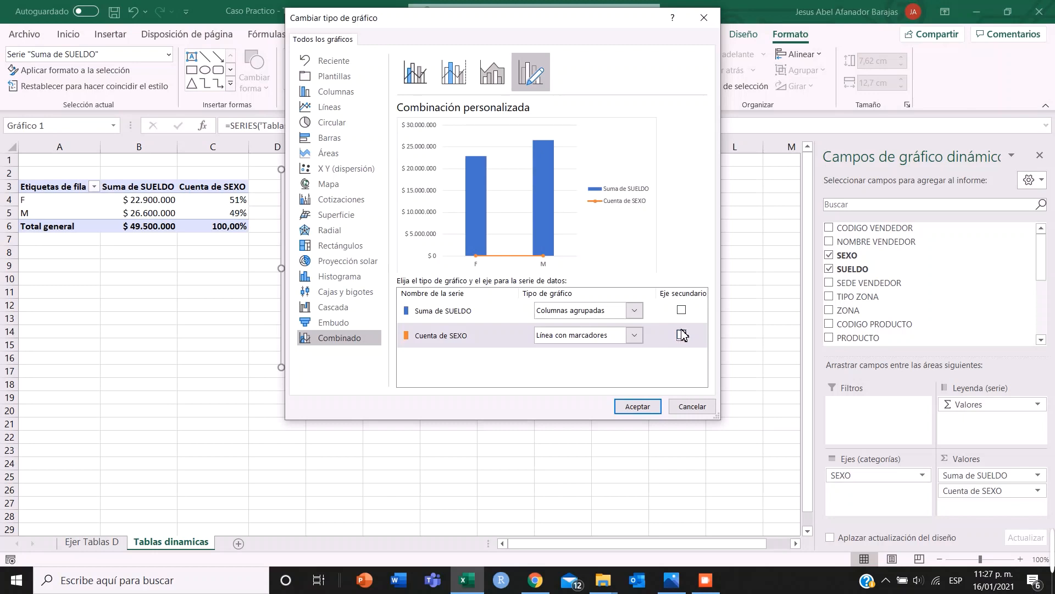
pyautogui.click(682, 335)
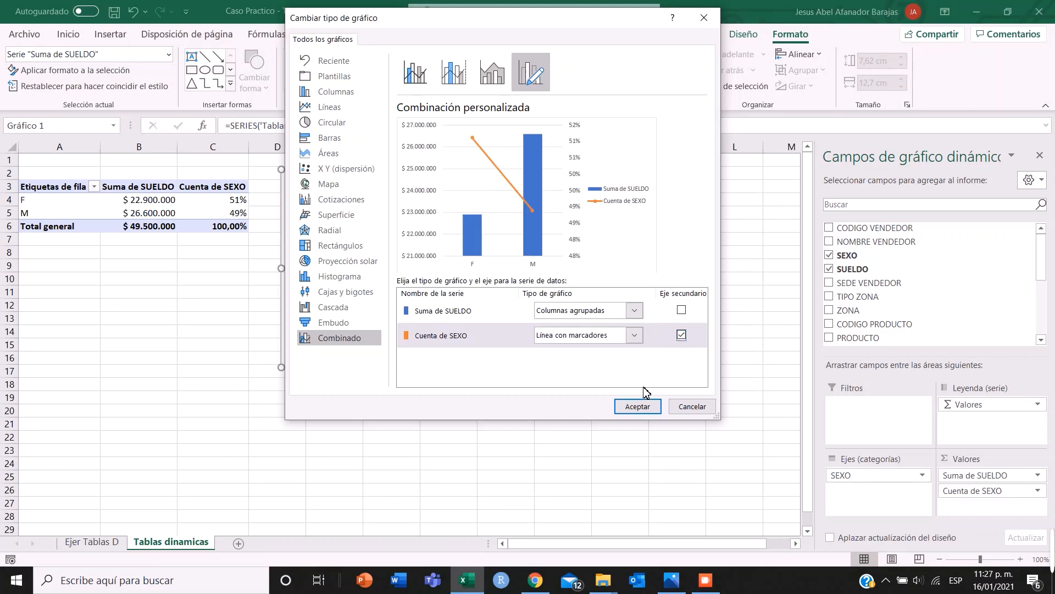
pyautogui.click(638, 407)
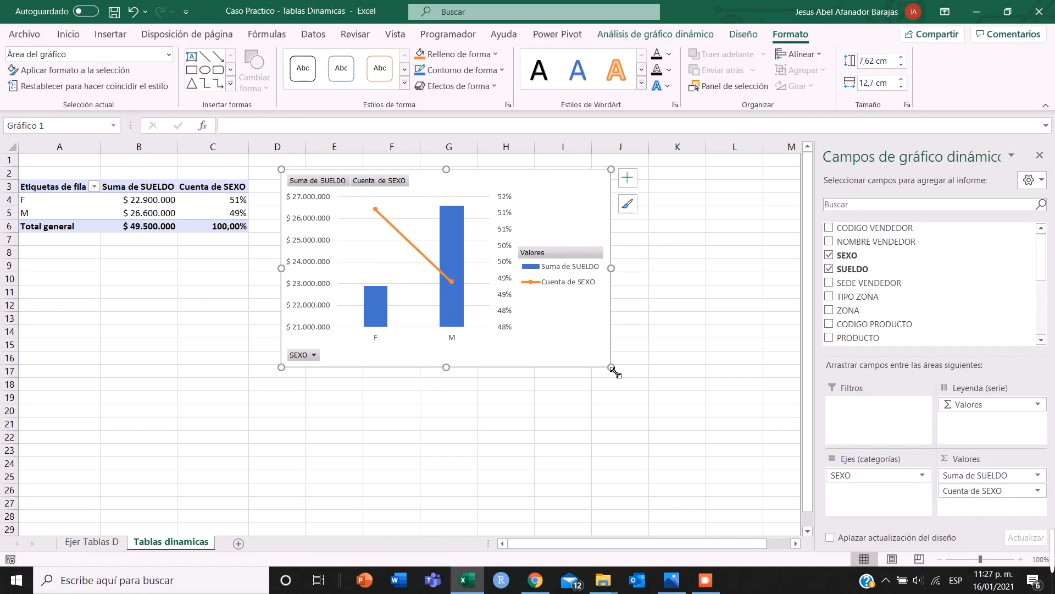
# Enlarge the pivot chart to about 9,51 cm high by 15,92 cm wide and check its two series
pyautogui.moveTo(611, 367); pyautogui.dragTo(695, 417)
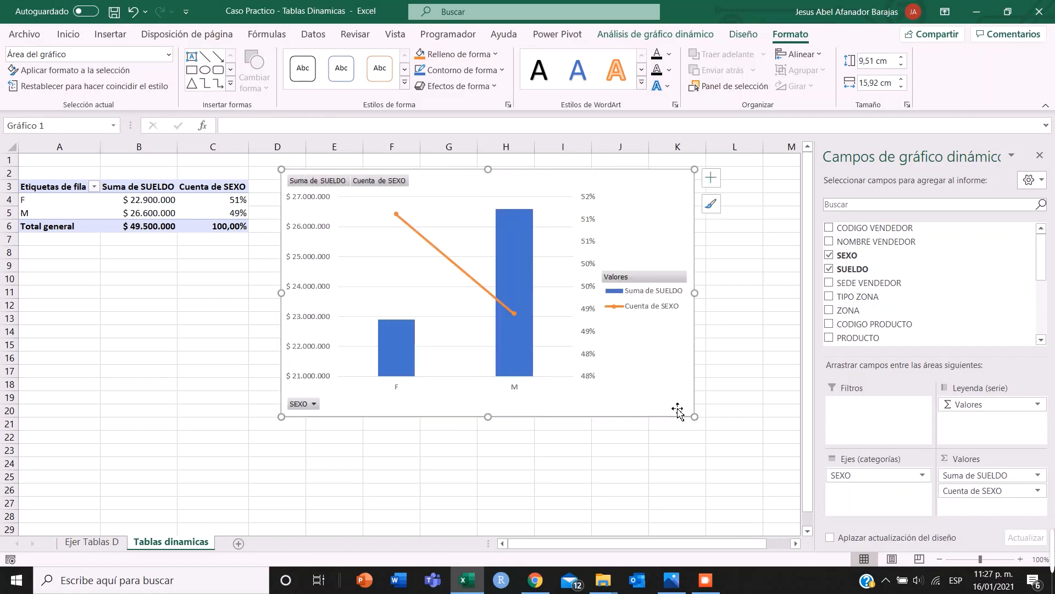
pyautogui.click(397, 214)
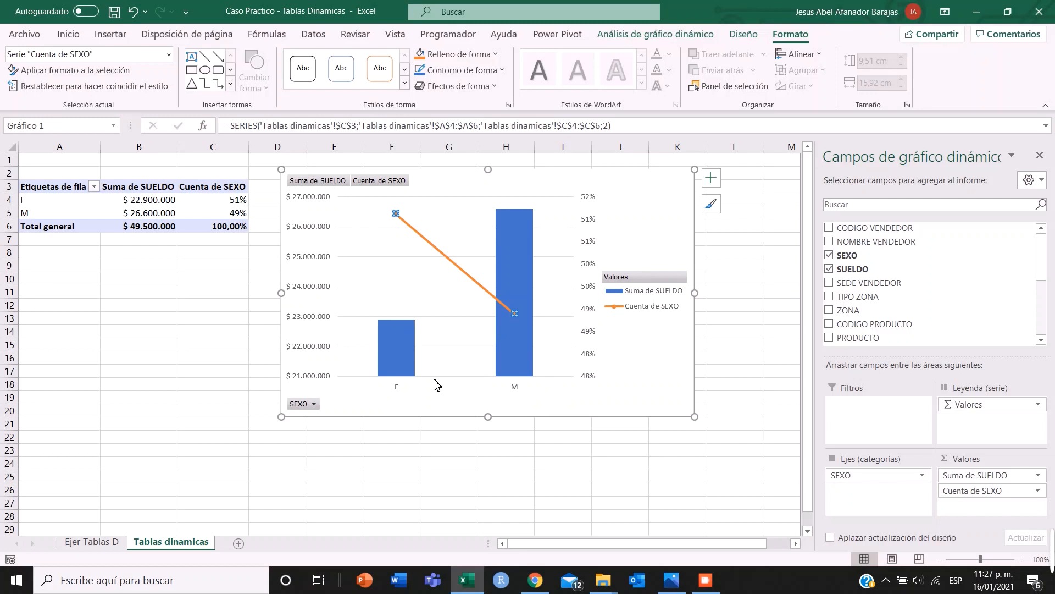
pyautogui.click(394, 360)
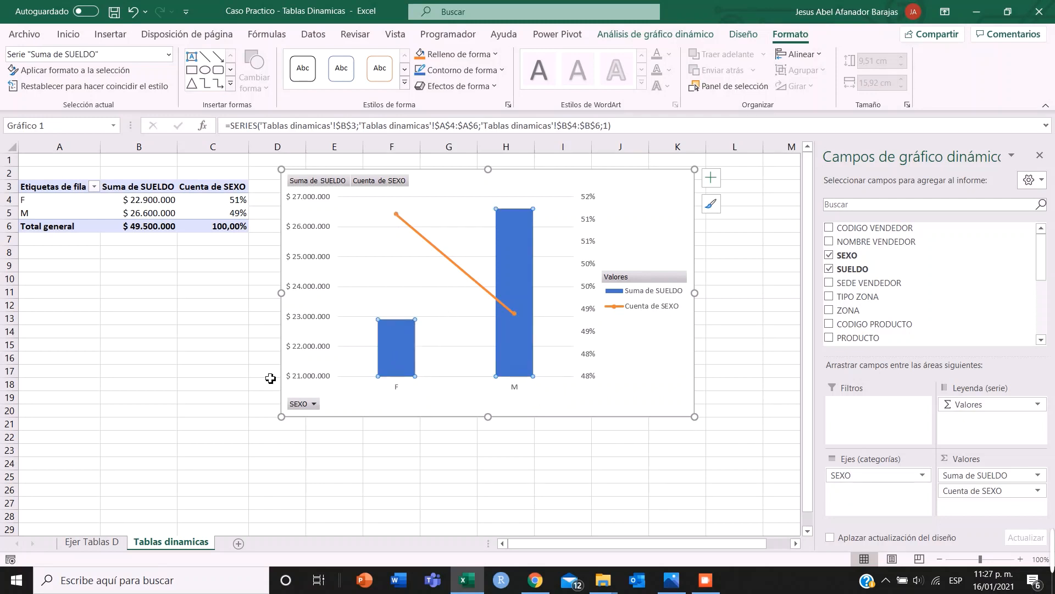
pyautogui.click(191, 382)
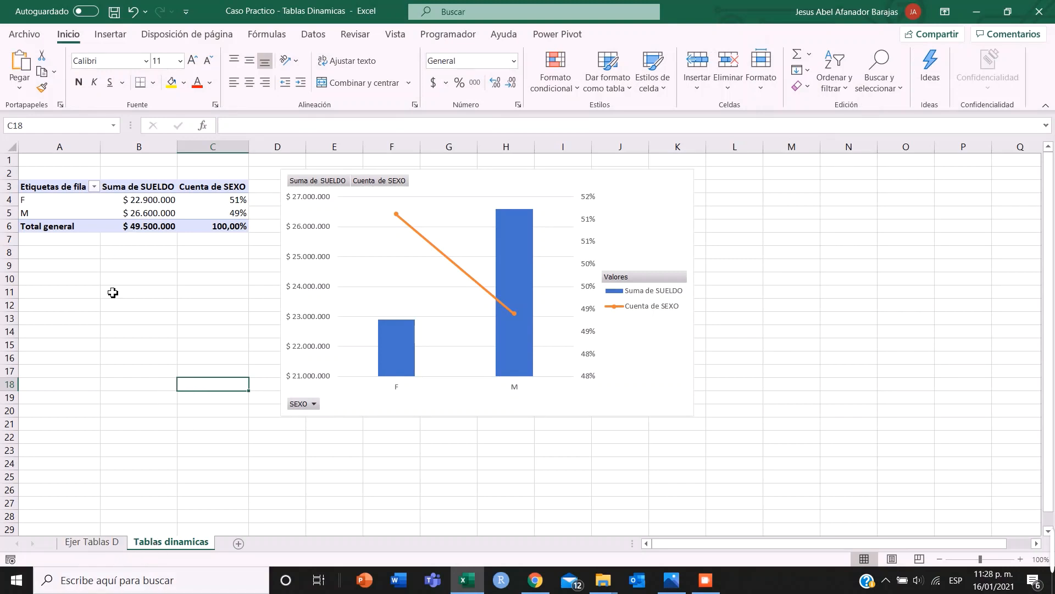
# Select the full sales table on the Ejer Tablas D sheet, starting from the CODIGO VENDEDOR header in A2
pyautogui.click(102, 542)
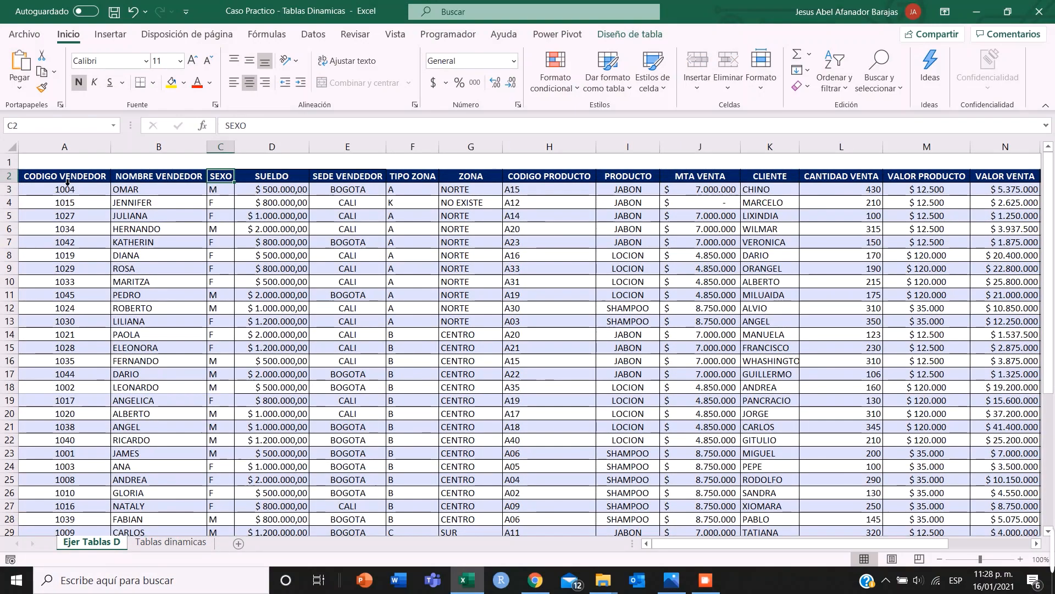
pyautogui.click(47, 177)
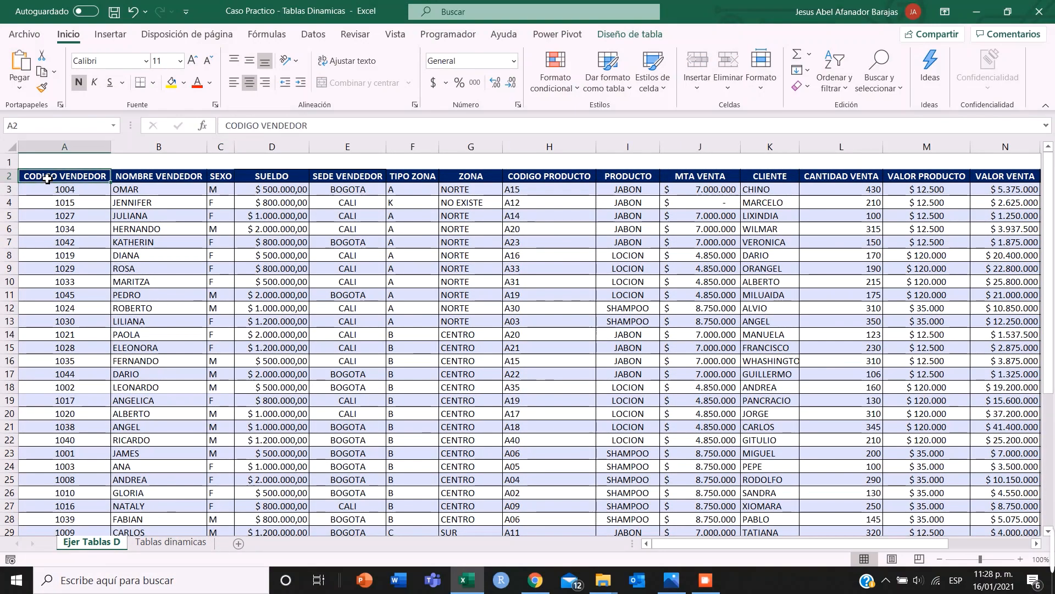
pyautogui.hotkey('ctrl', 'shift', 'Right')
pyautogui.hotkey('ctrl', 'shift', 'Down')
pyautogui.scroll(8, 102, 201)
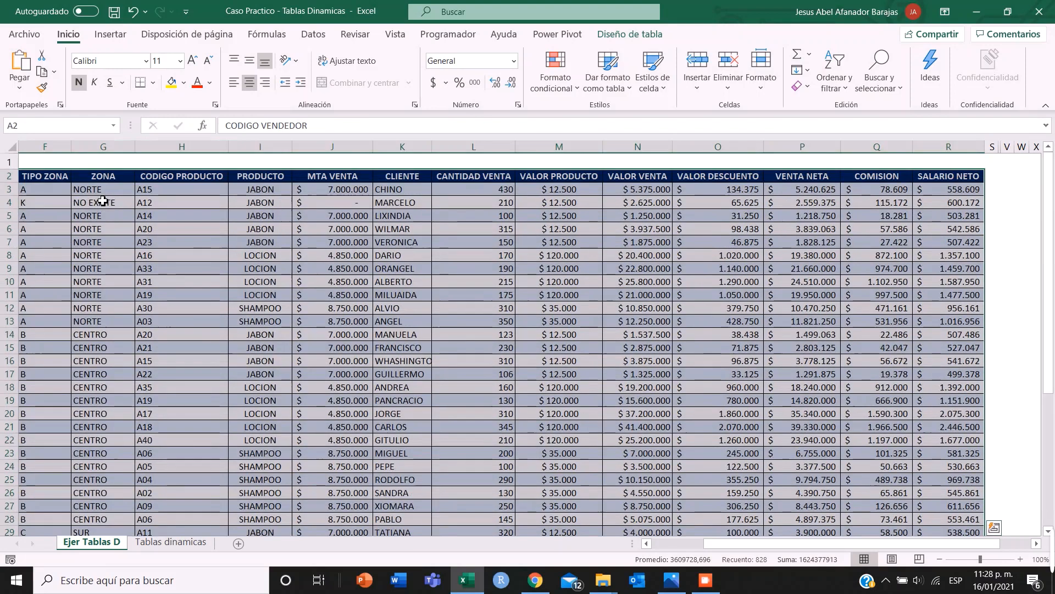
pyautogui.click(110, 34)
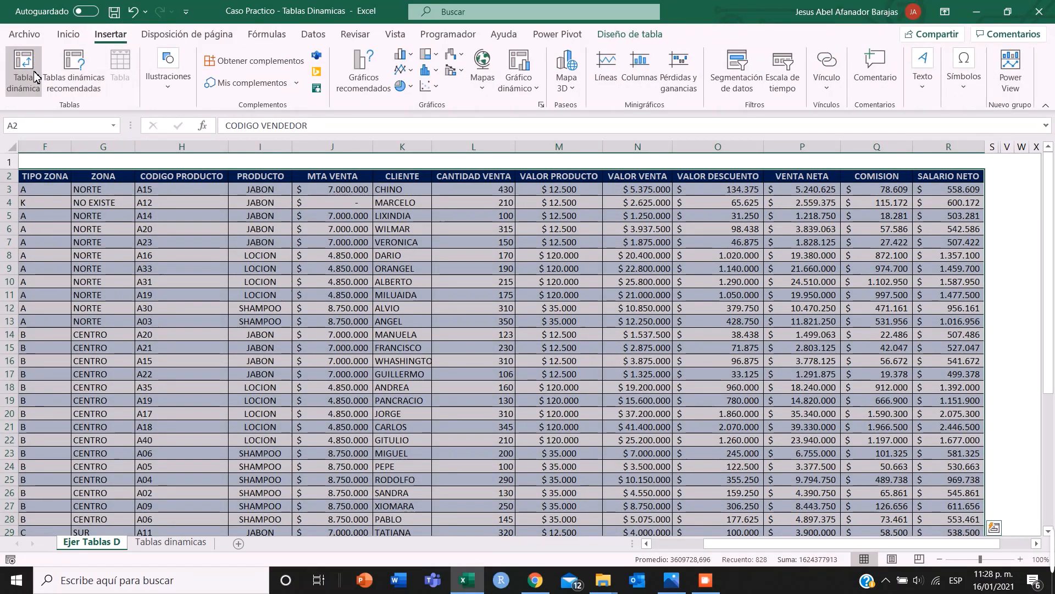
pyautogui.click(172, 541)
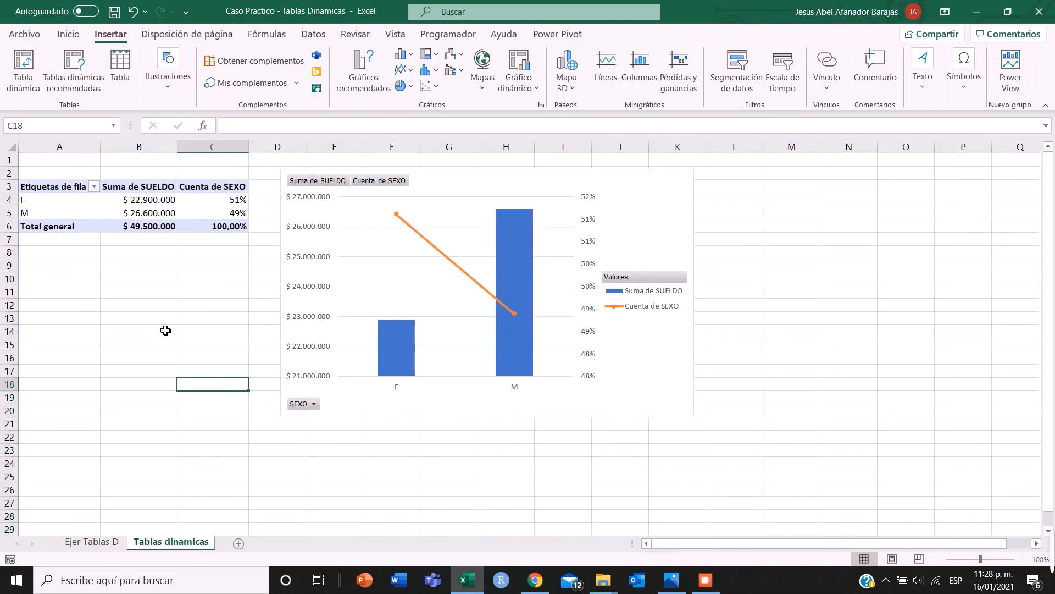
pyautogui.click(93, 543)
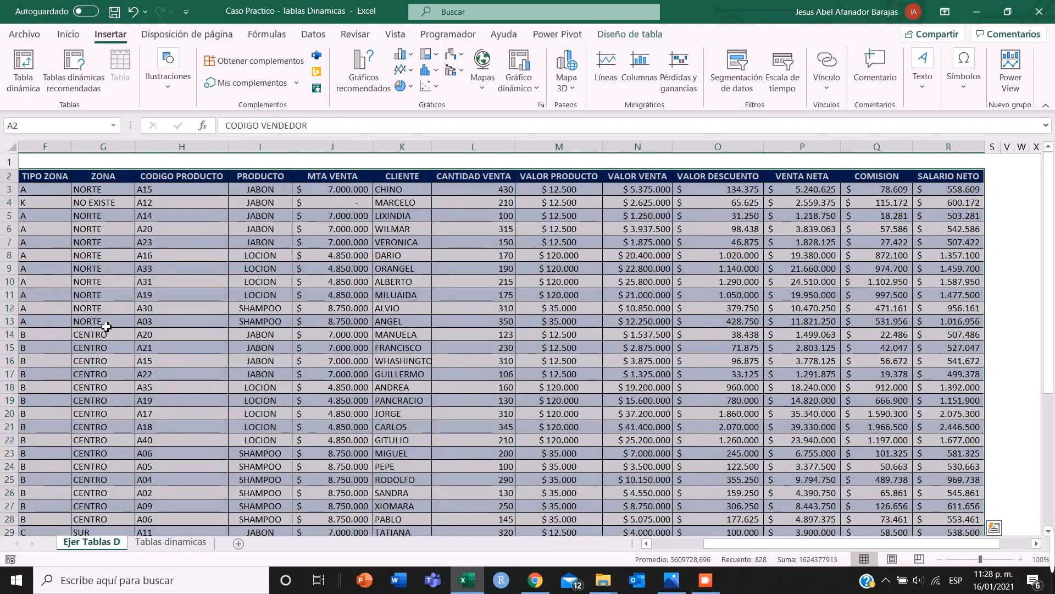
# Create a pivot table from tablaDatos, placed on the existing Tablas dinamicas sheet at cell A11
pyautogui.click(23, 68)
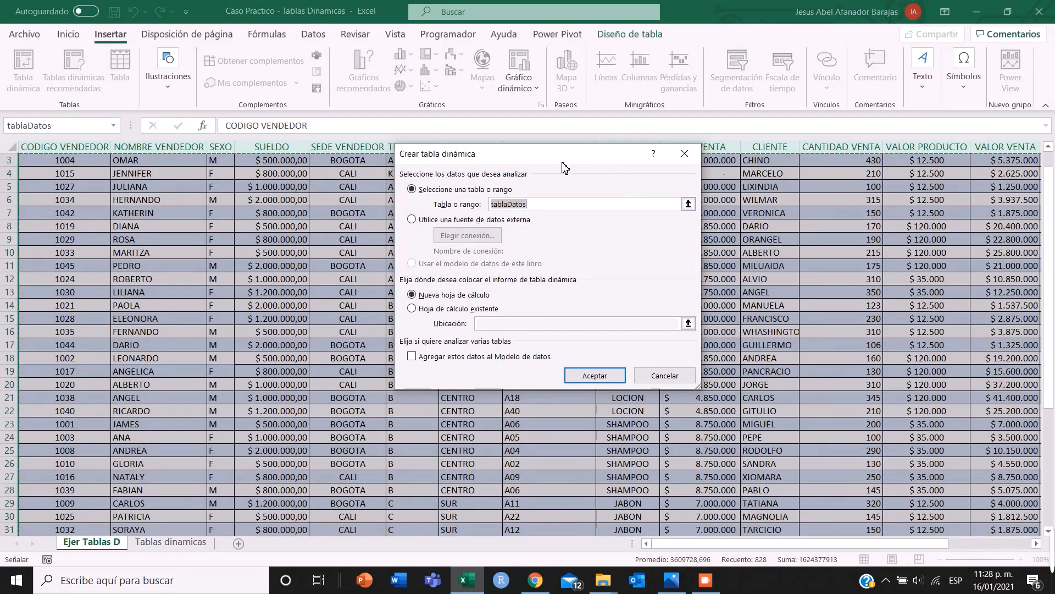
pyautogui.click(456, 309)
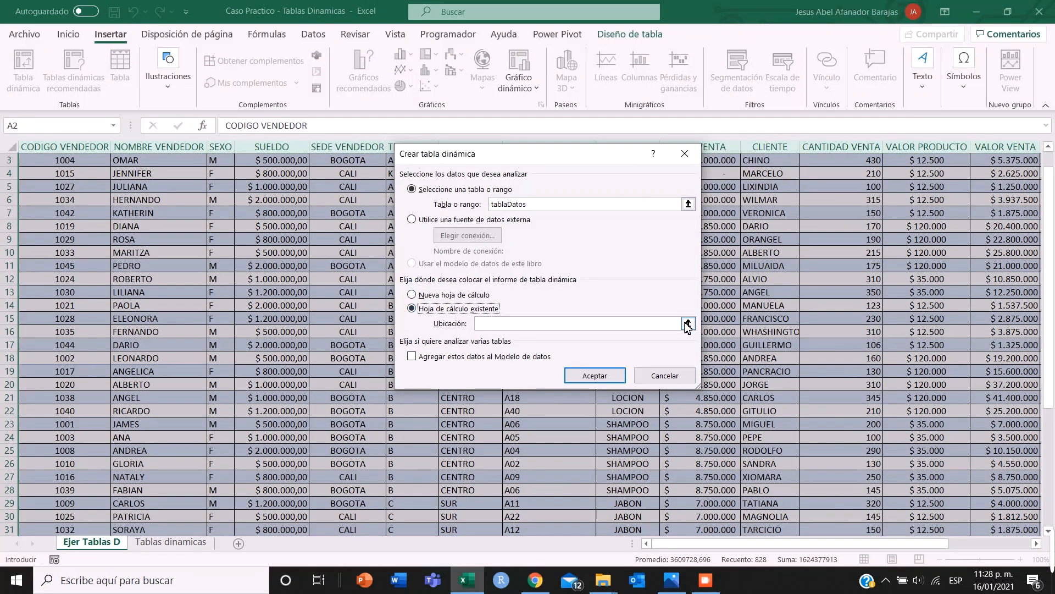
pyautogui.click(688, 324)
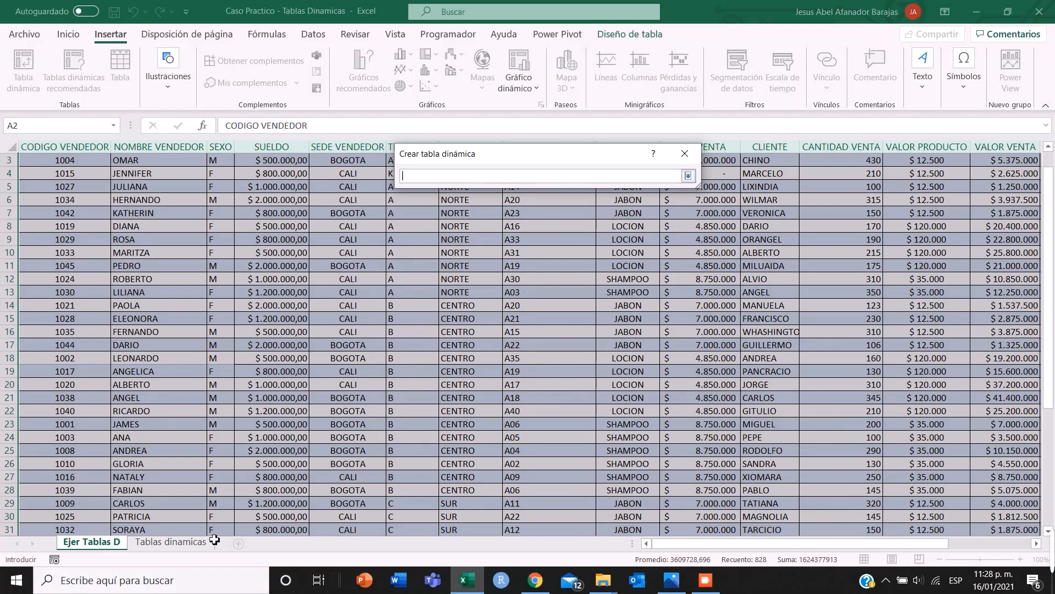
pyautogui.click(175, 543)
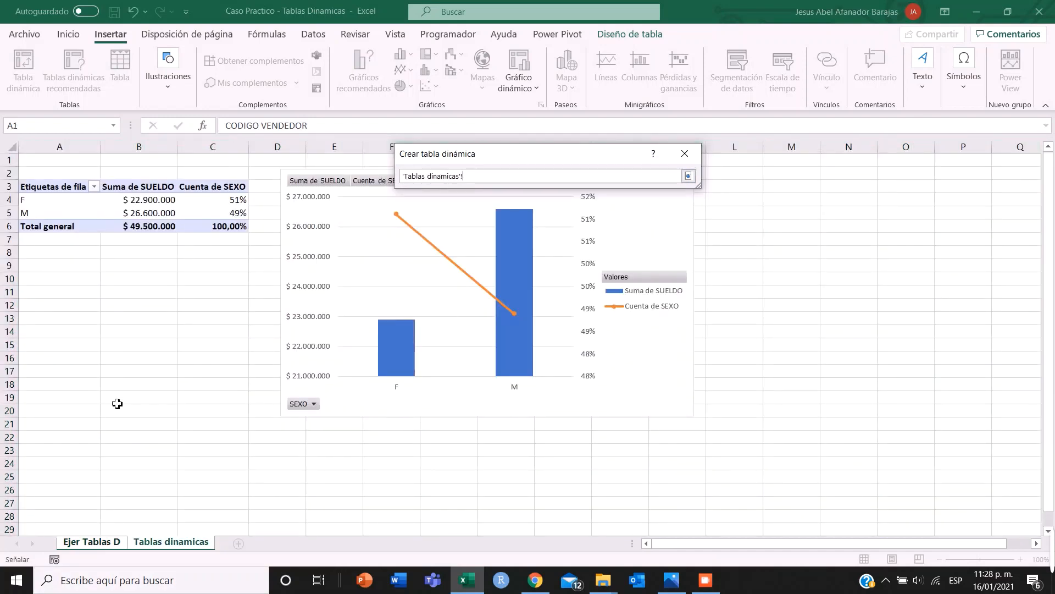
pyautogui.scroll(-3, 75, 434)
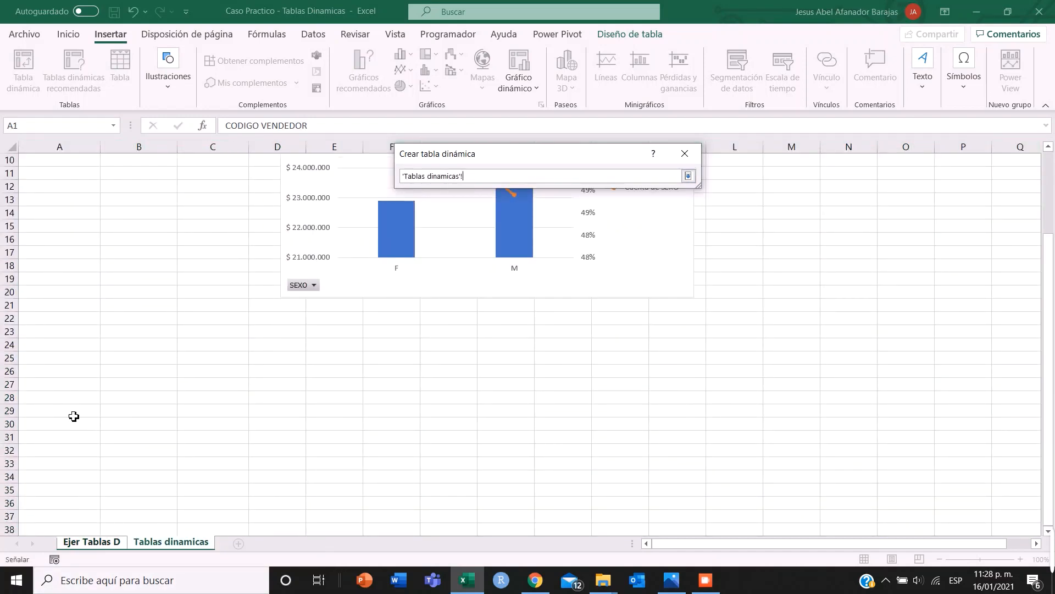
pyautogui.click(42, 349)
pyautogui.scroll(2, 69, 360)
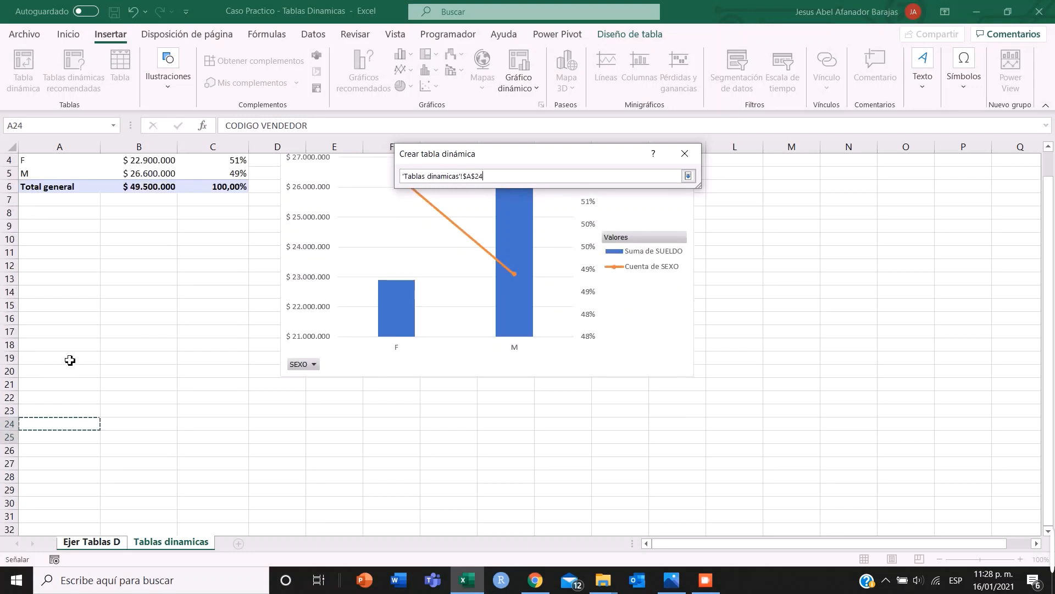
pyautogui.scroll(1, 69, 363)
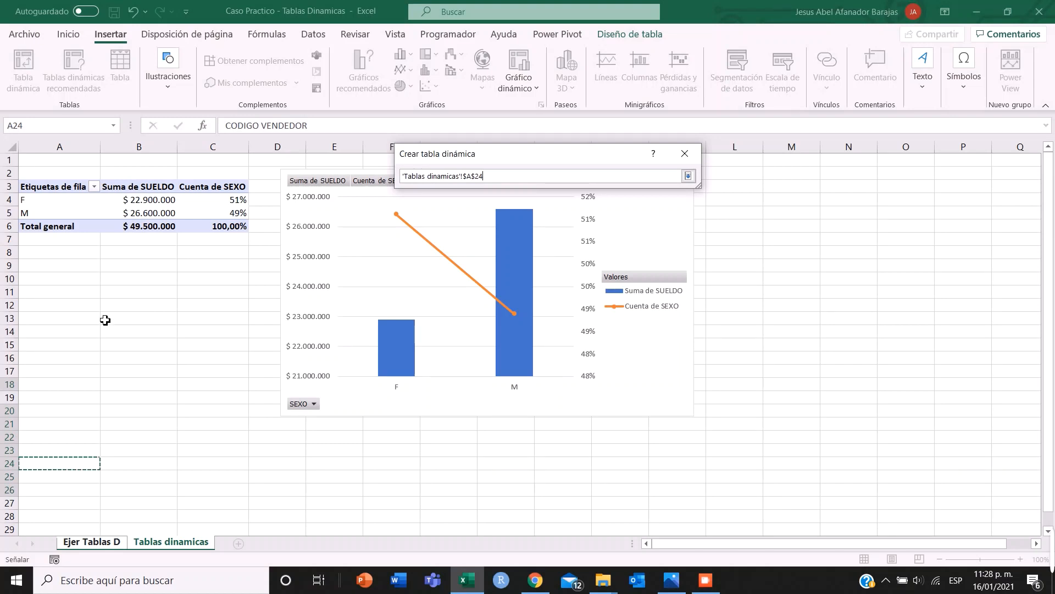
pyautogui.click(42, 258)
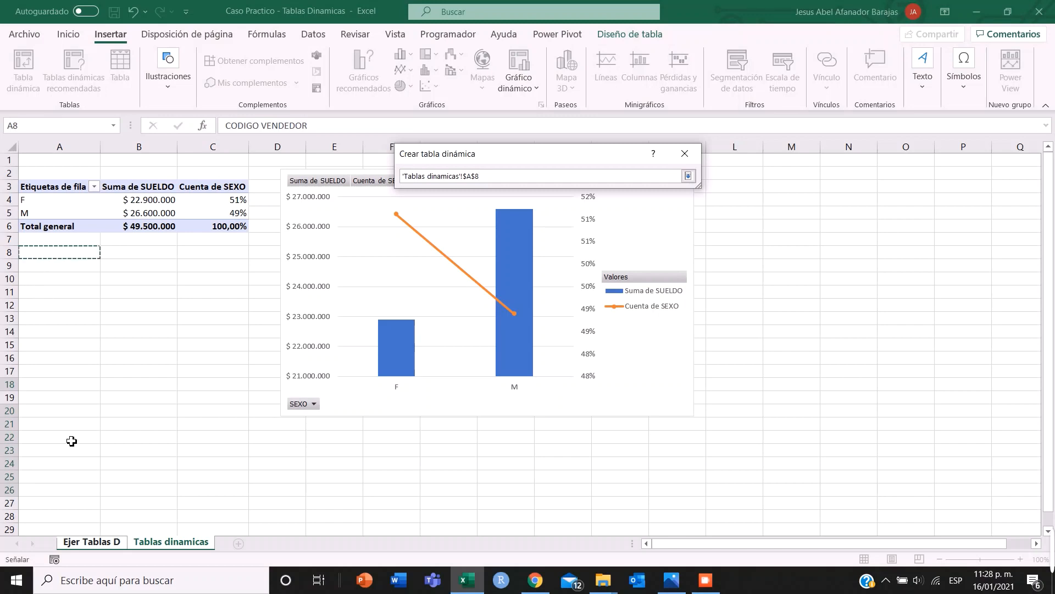
pyautogui.click(39, 297)
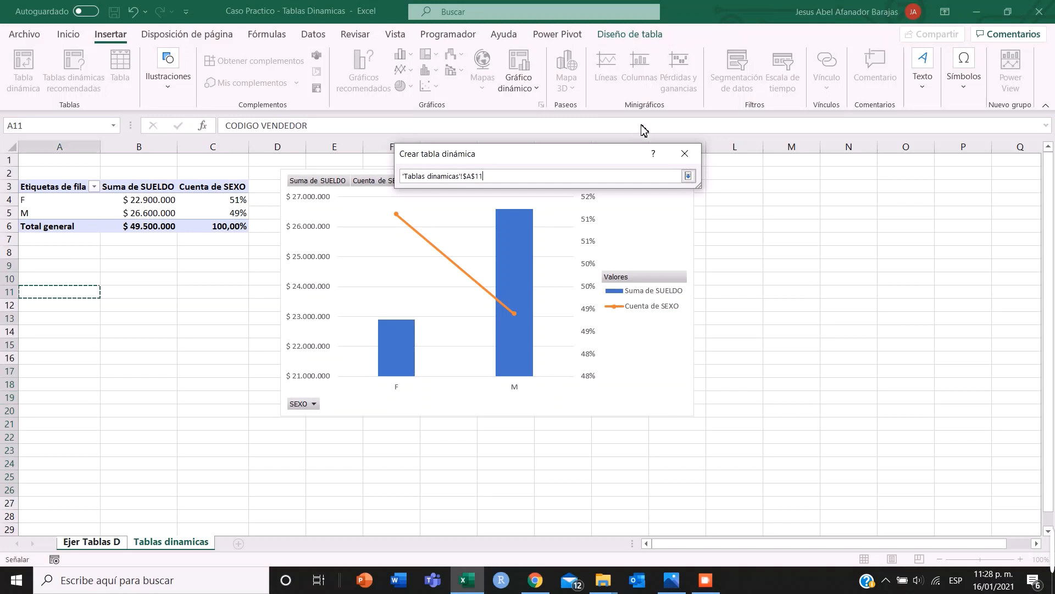
pyautogui.click(689, 176)
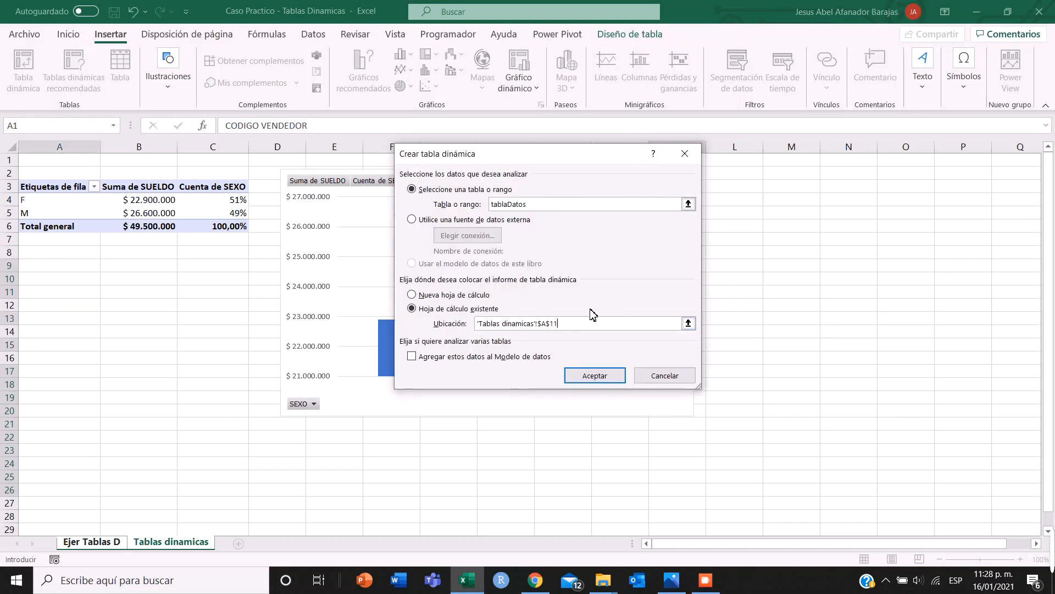
pyautogui.click(593, 376)
# Shift the combo chart sideways so it starts around column G, and reselect the empty pivot table at A11
pyautogui.click(192, 270)
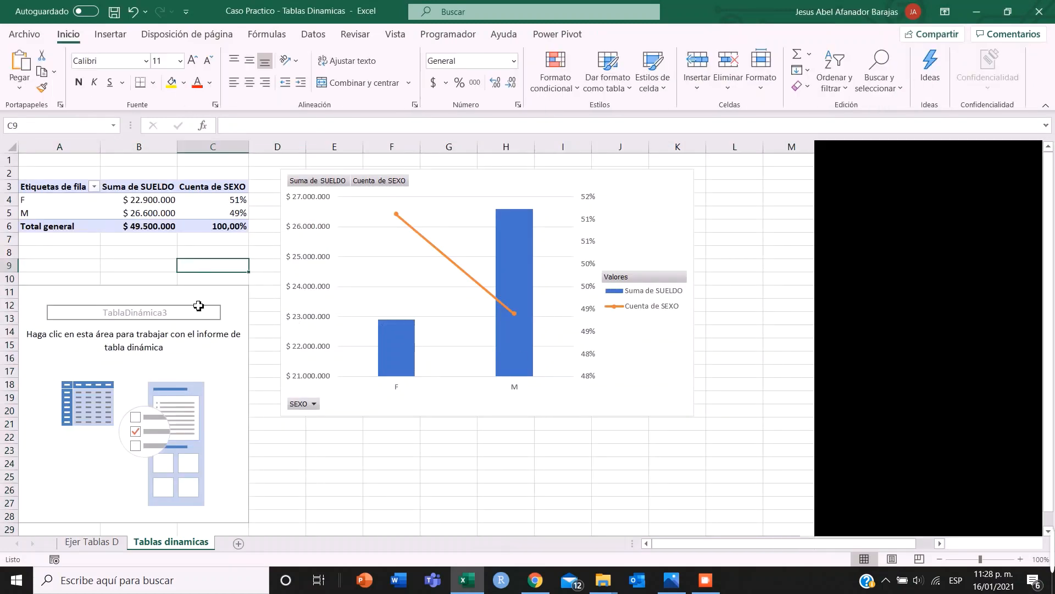
pyautogui.click(171, 307)
pyautogui.moveTo(565, 178); pyautogui.dragTo(728, 178)
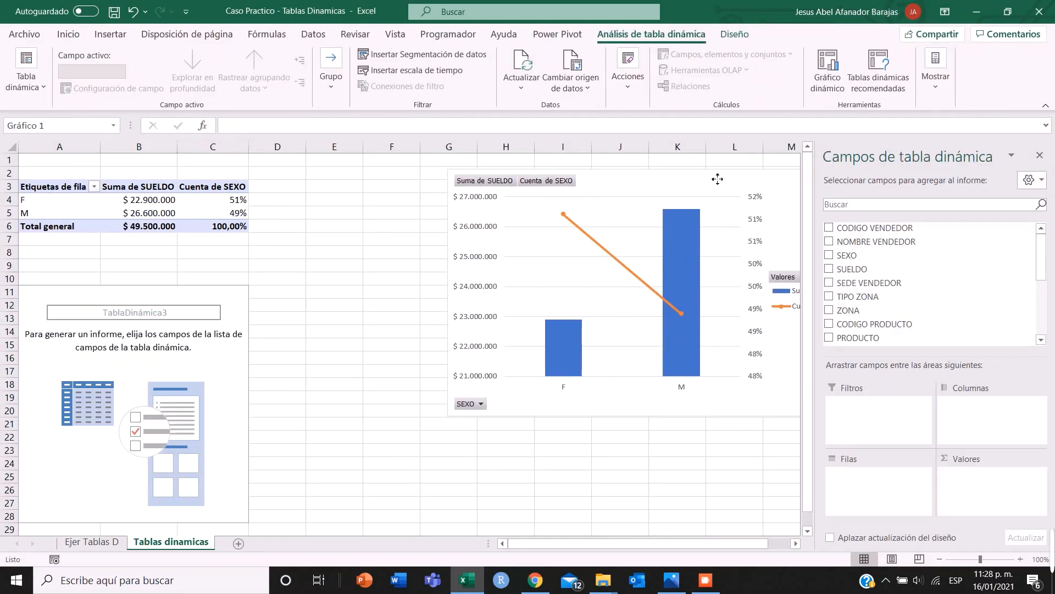
pyautogui.click(222, 311)
pyautogui.click(76, 319)
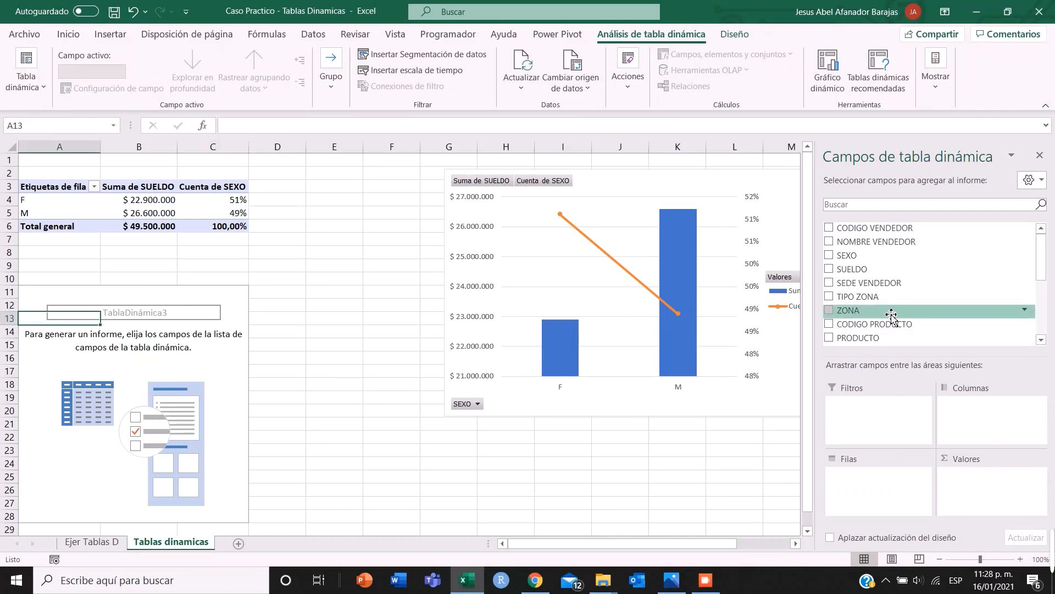
# Add SEDE VENDEDOR, TIPO ZONA and ZONA, in that order, as row fields of the new pivot table
pyautogui.scroll(-1, 889, 318)
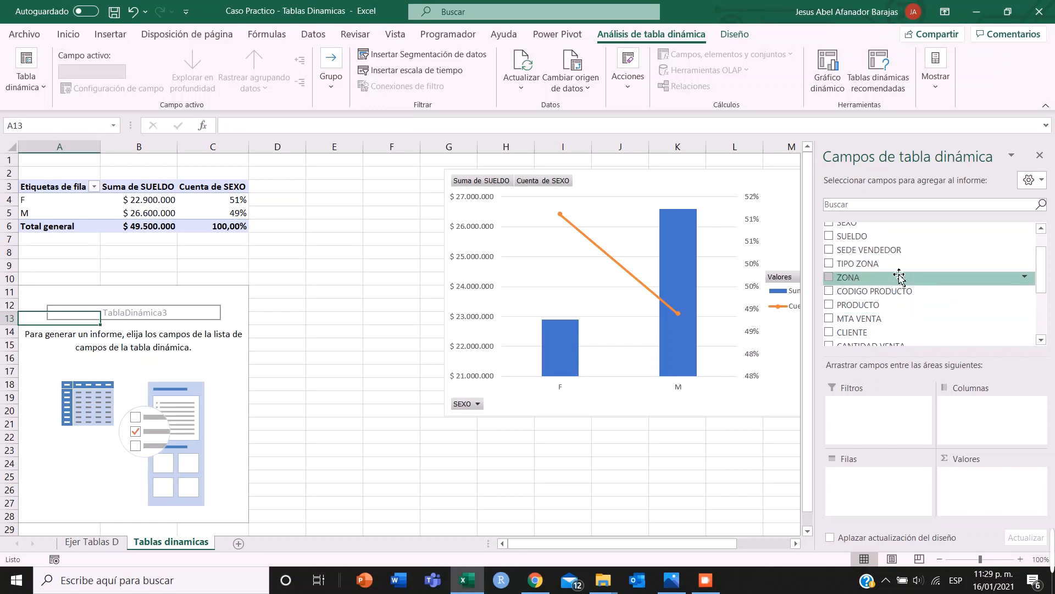
pyautogui.scroll(1, 875, 277)
pyautogui.moveTo(872, 295); pyautogui.dragTo(882, 504)
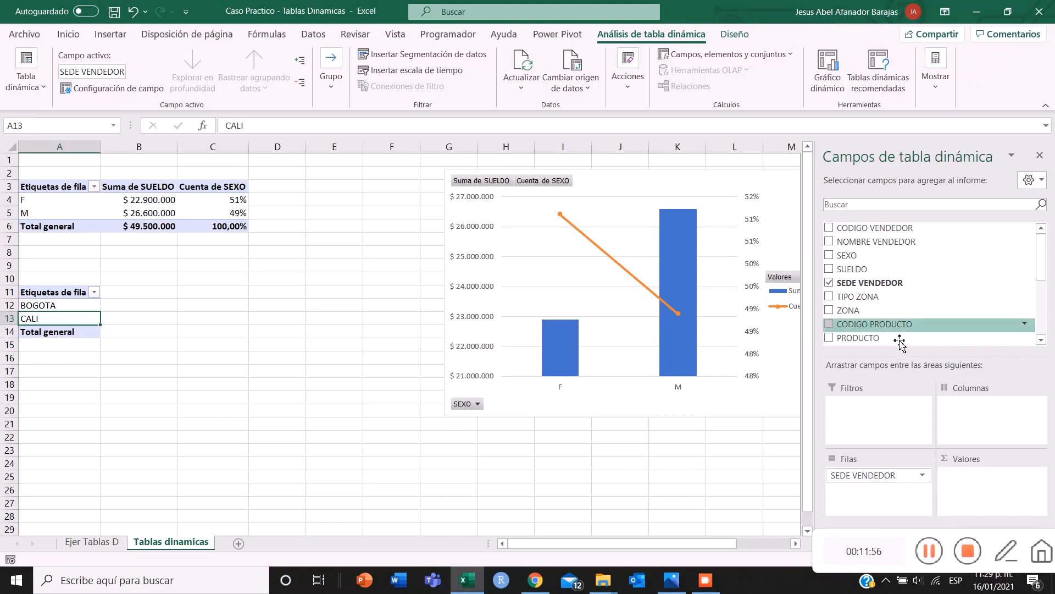
pyautogui.moveTo(847, 303); pyautogui.dragTo(876, 511)
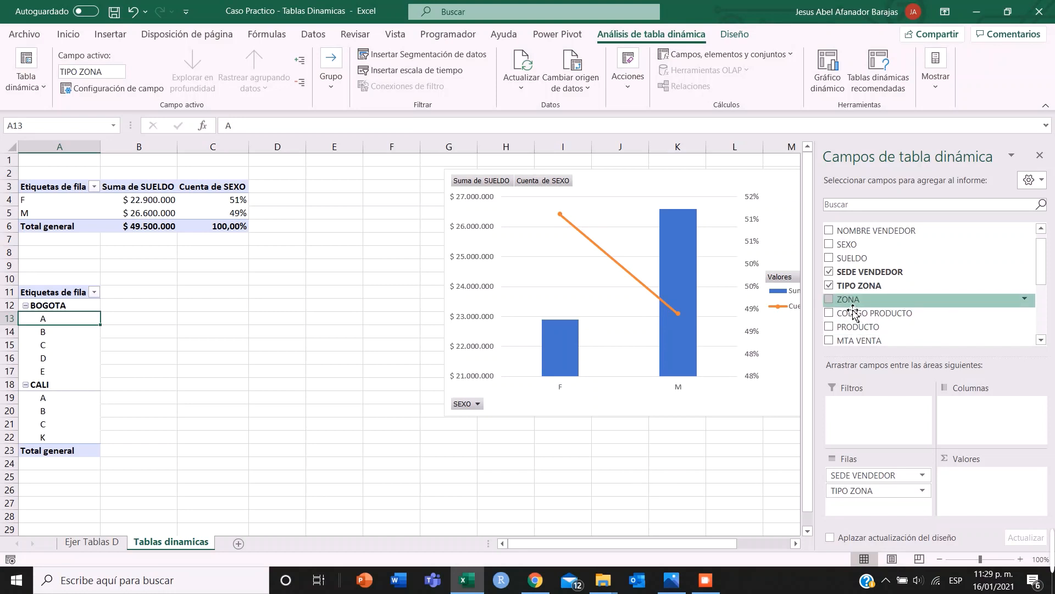
pyautogui.moveTo(848, 304); pyautogui.dragTo(879, 513)
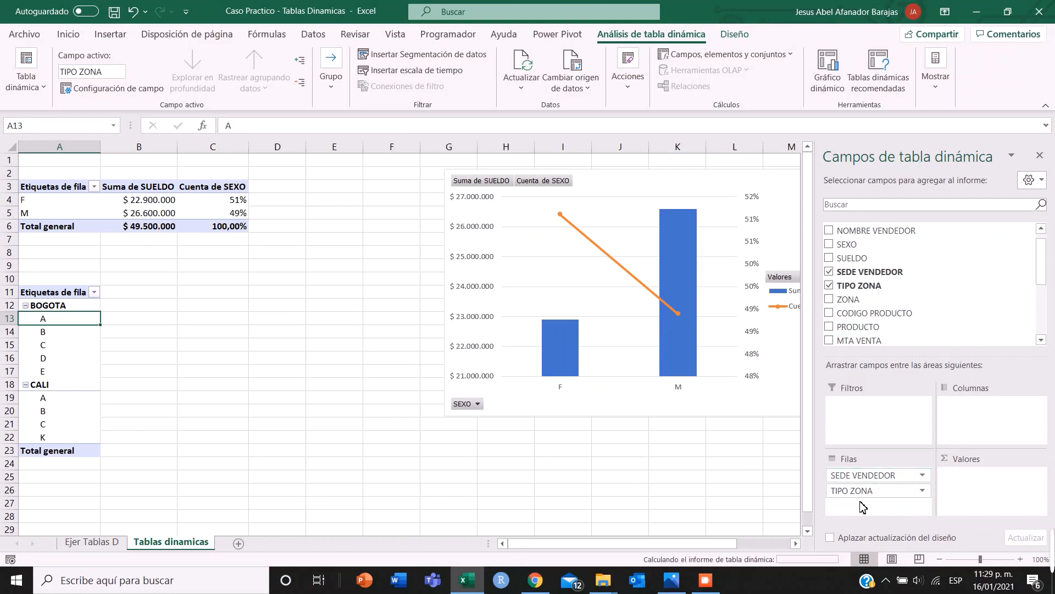
pyautogui.scroll(-2, 459, 452)
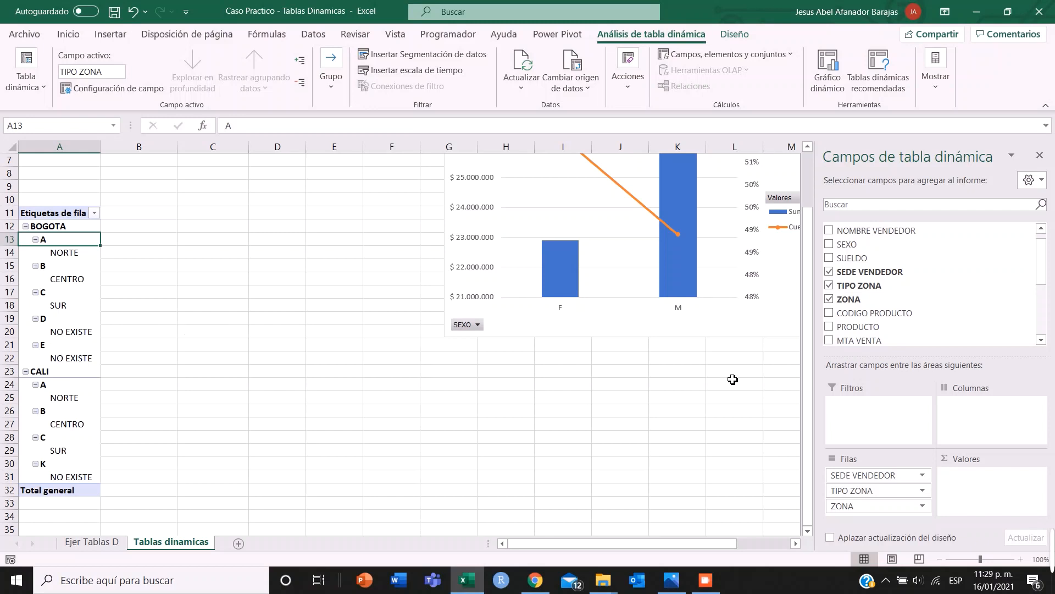
# Add CANTIDAD VENTA and VENTA NETA as summed value fields of the new pivot table
pyautogui.scroll(-1, 911, 309)
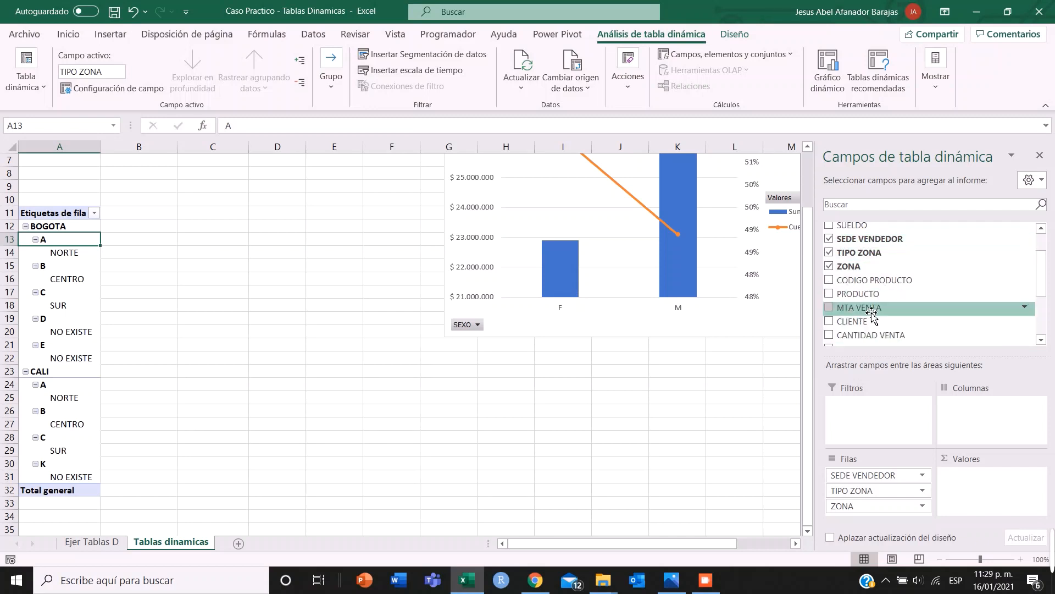
pyautogui.scroll(-2, 880, 305)
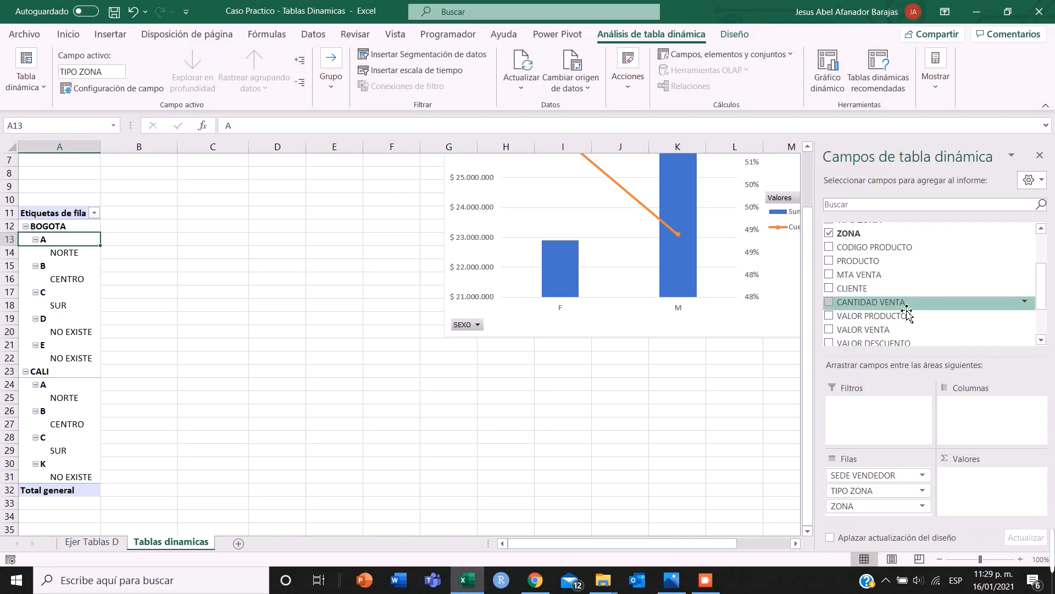
pyautogui.scroll(-1, 934, 309)
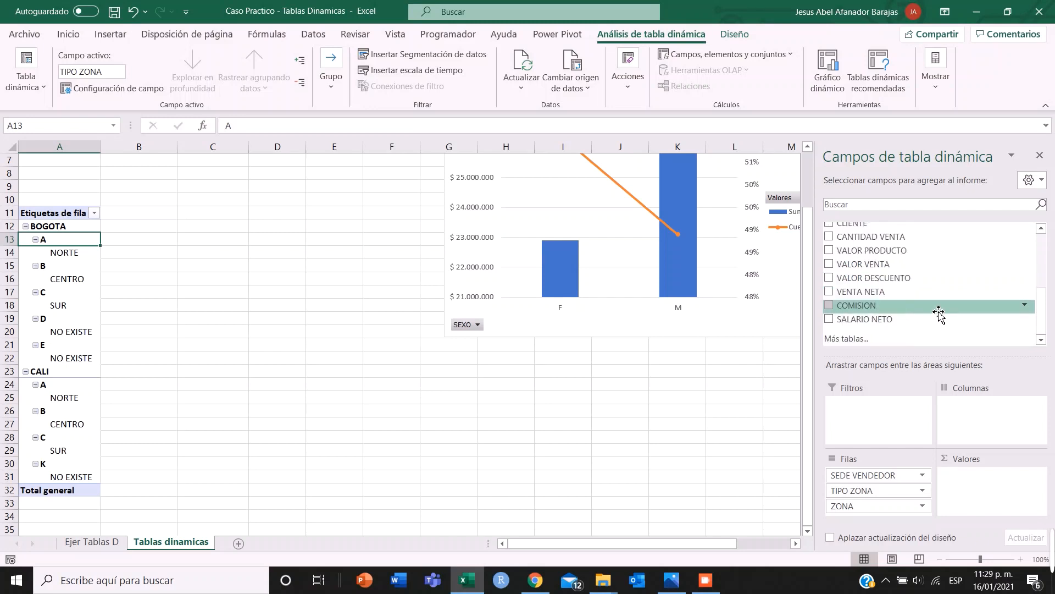
pyautogui.scroll(1, 902, 294)
pyautogui.moveTo(882, 272); pyautogui.dragTo(998, 483)
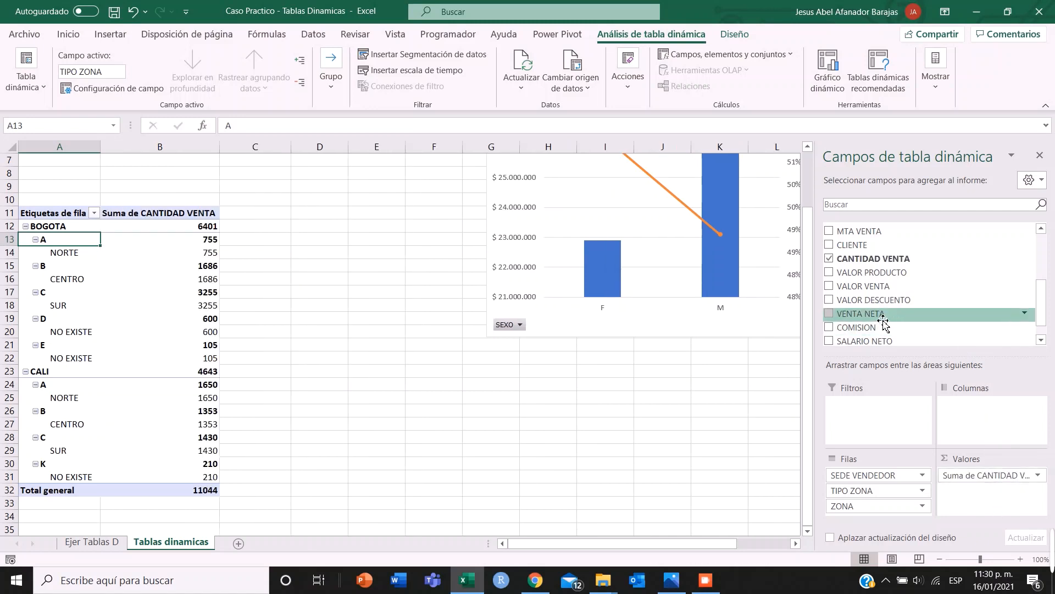
pyautogui.moveTo(907, 327); pyautogui.dragTo(994, 502)
# Add VENTA NETA a second time as a value field of the new pivot table
pyautogui.scroll(-1, 923, 330)
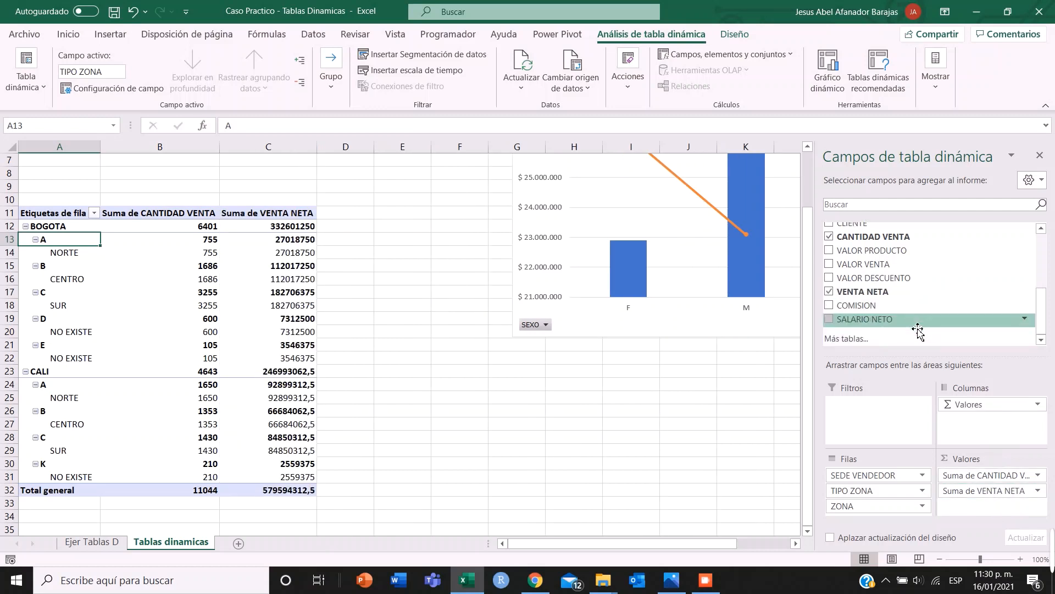
pyautogui.scroll(2, 921, 308)
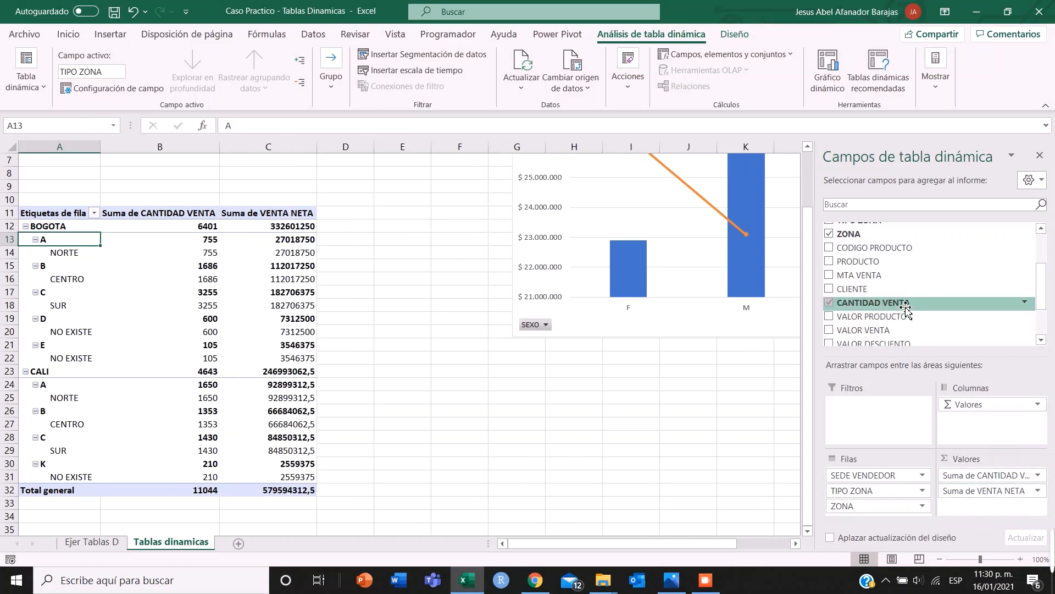
pyautogui.scroll(-1, 929, 297)
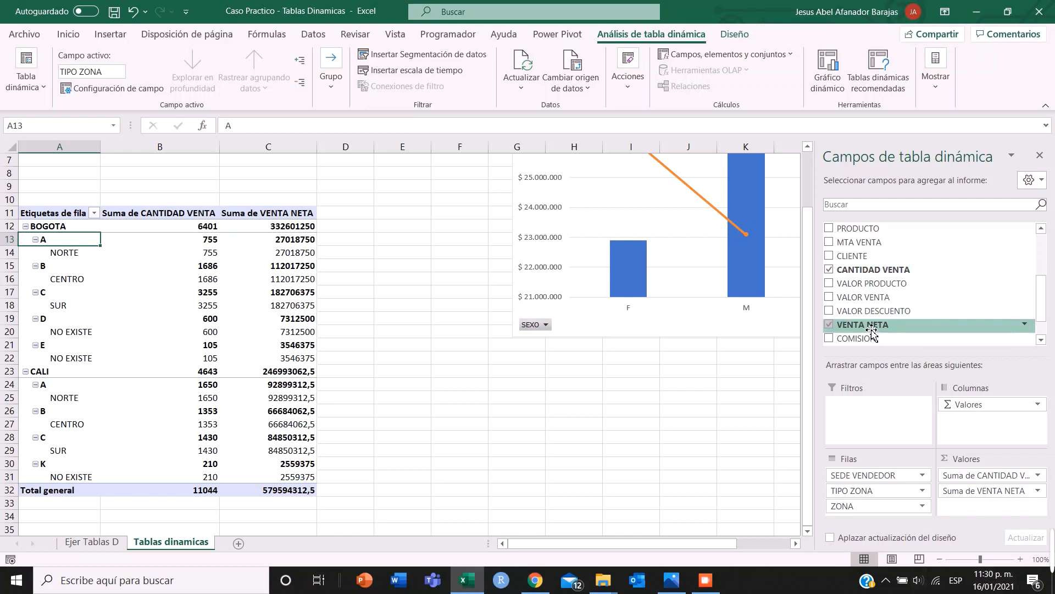
pyautogui.moveTo(871, 327); pyautogui.dragTo(998, 514)
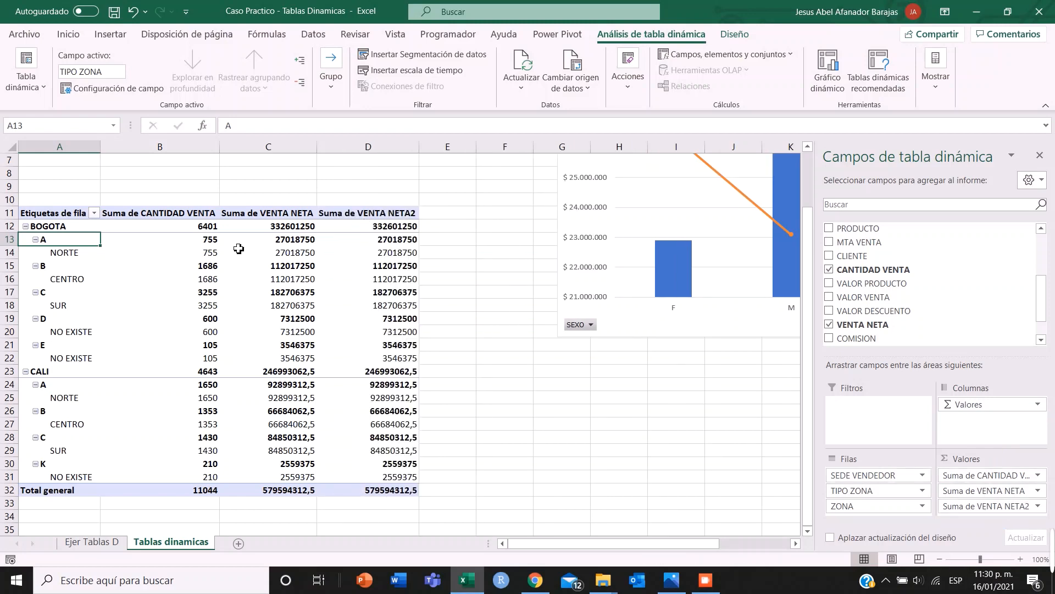
# Apply the Contabilidad number format to both VENTA NETA value columns of the second pivot table, C12:D32, including the grand total row
pyautogui.click(185, 231)
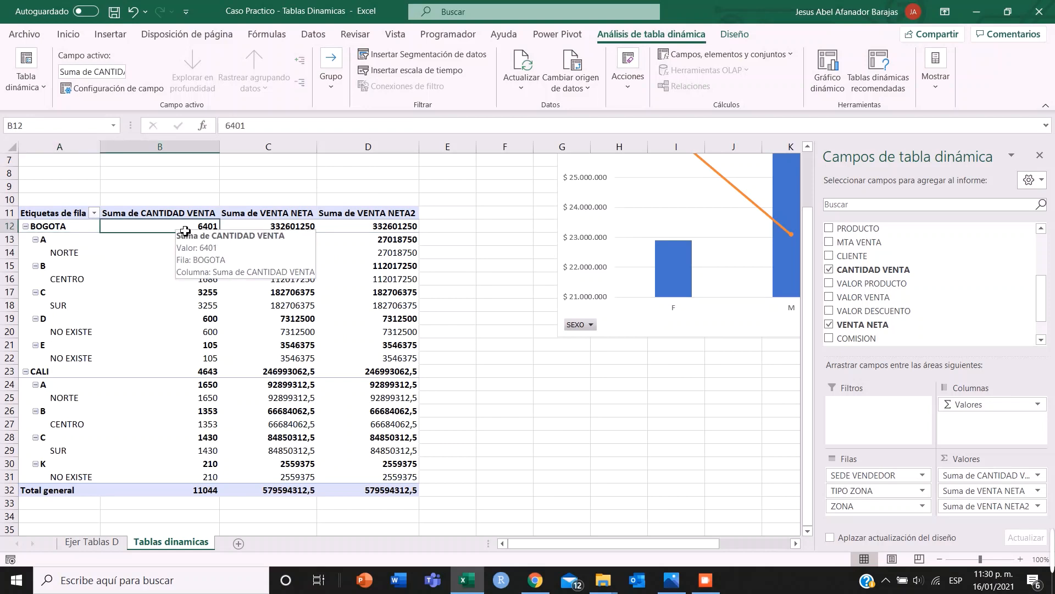
pyautogui.click(288, 227)
pyautogui.moveTo(296, 239); pyautogui.dragTo(383, 483)
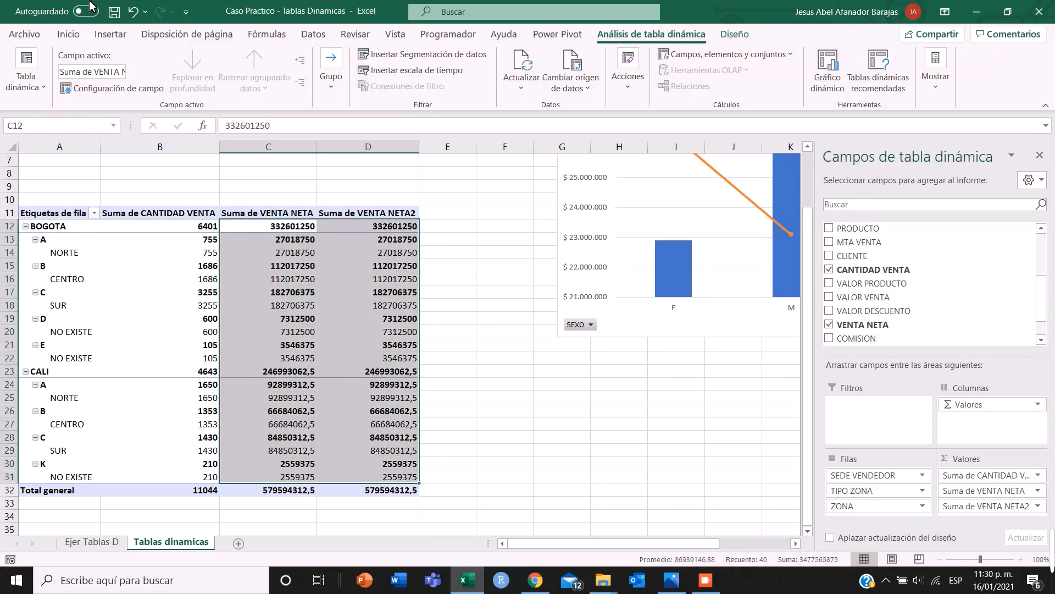
pyautogui.click(69, 34)
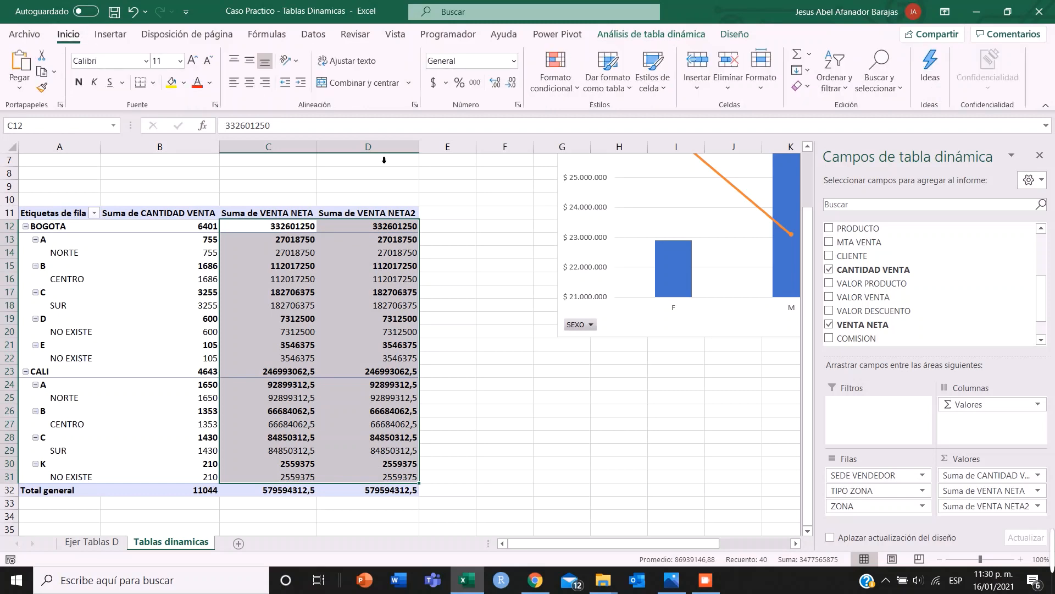
pyautogui.click(515, 62)
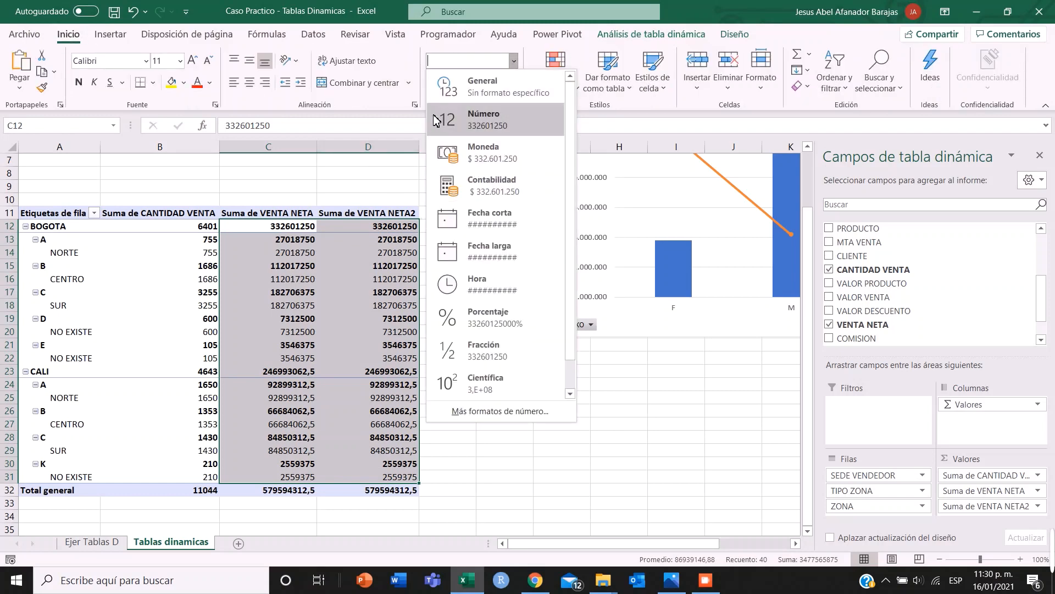
pyautogui.click(459, 194)
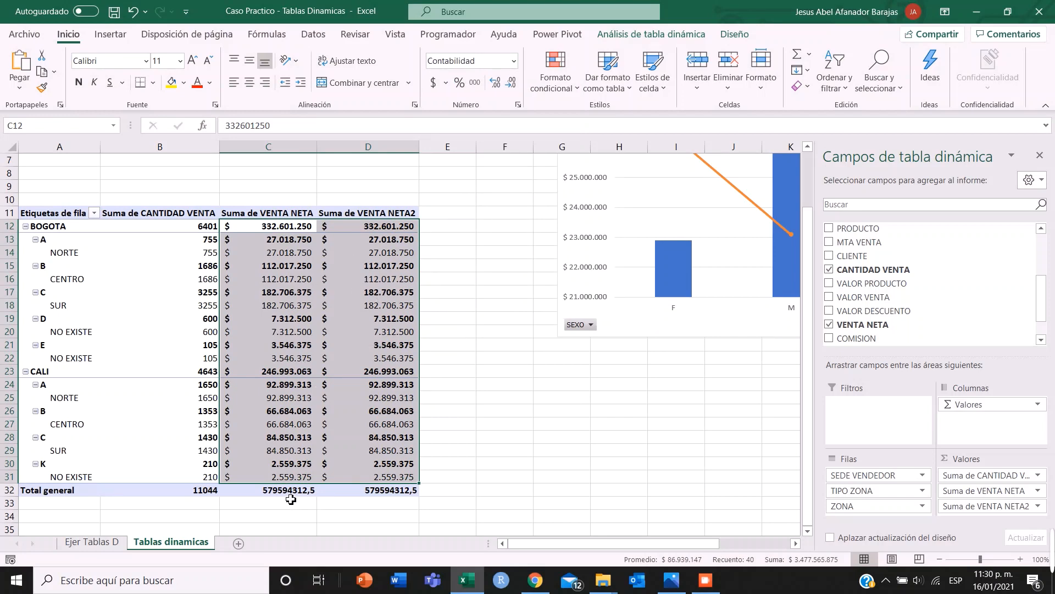
pyautogui.moveTo(291, 492); pyautogui.dragTo(373, 490)
pyautogui.click(434, 83)
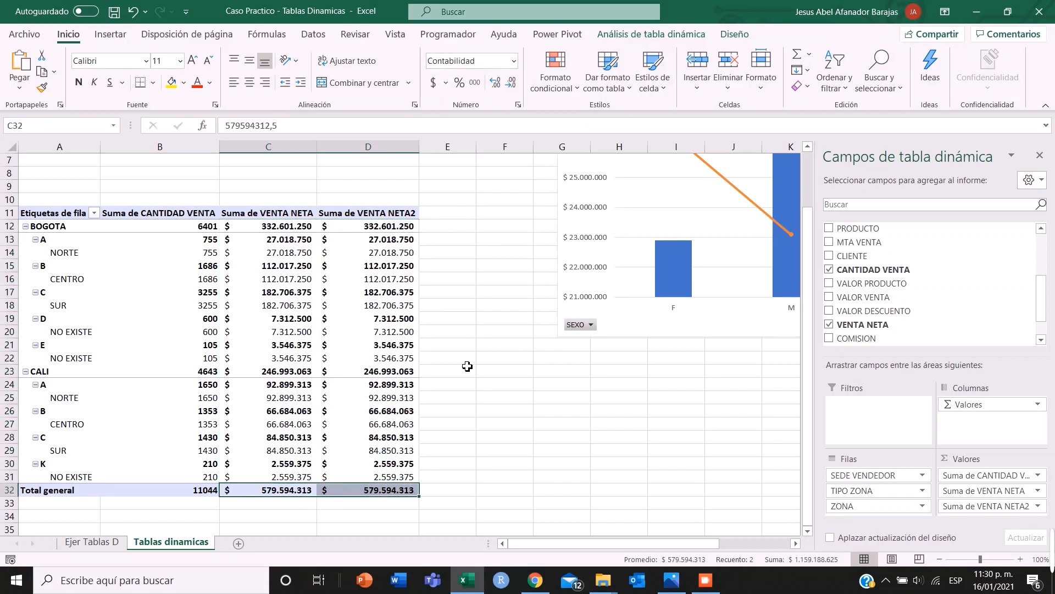
pyautogui.click(437, 346)
# Change the second VENTA NETA value field to summarize by Promedio instead of a sum
pyautogui.click(271, 252)
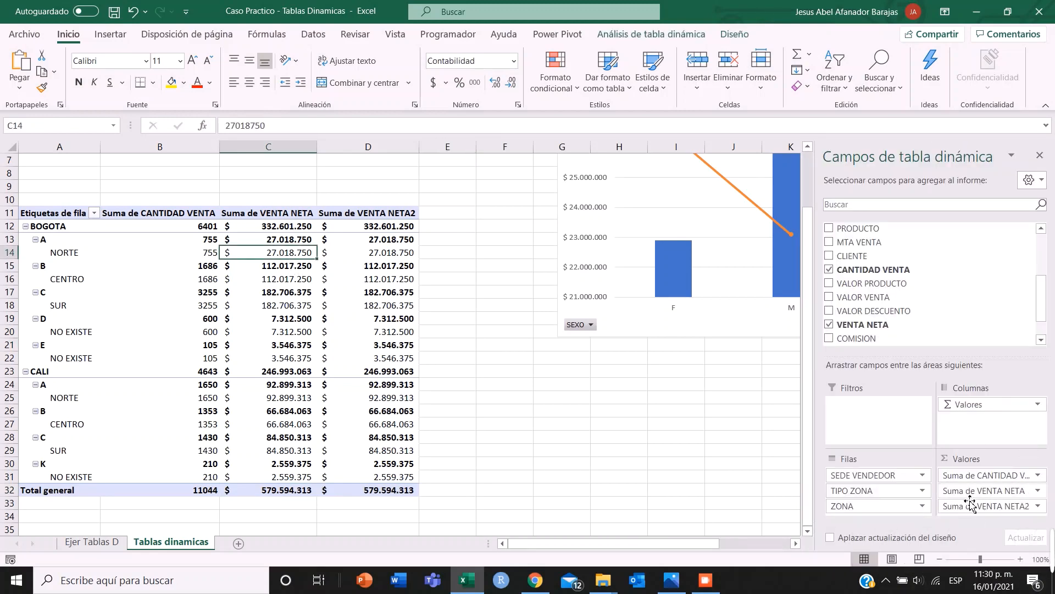
pyautogui.click(394, 216)
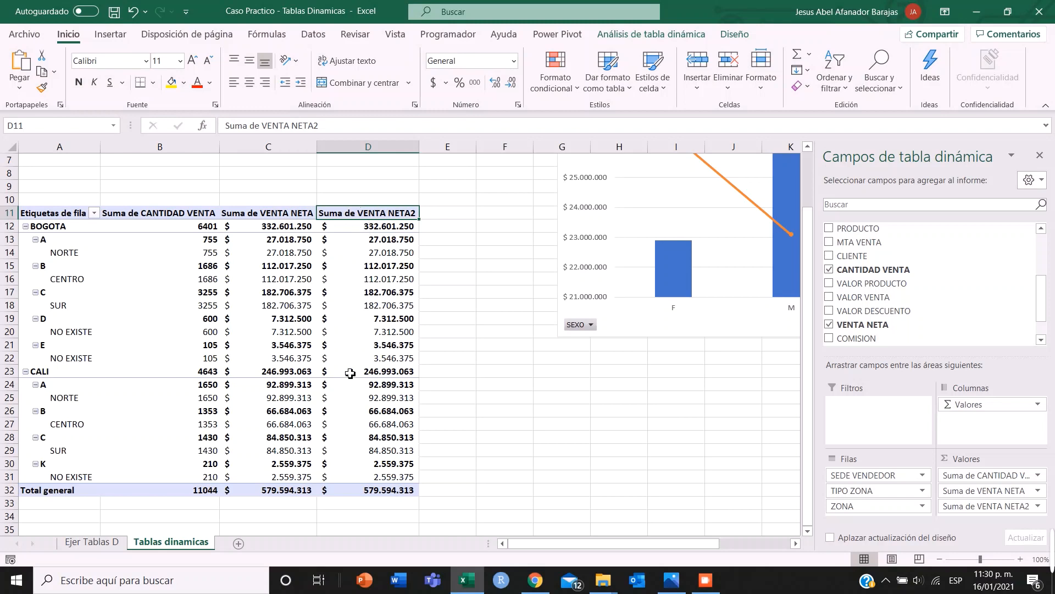
pyautogui.click(1036, 506)
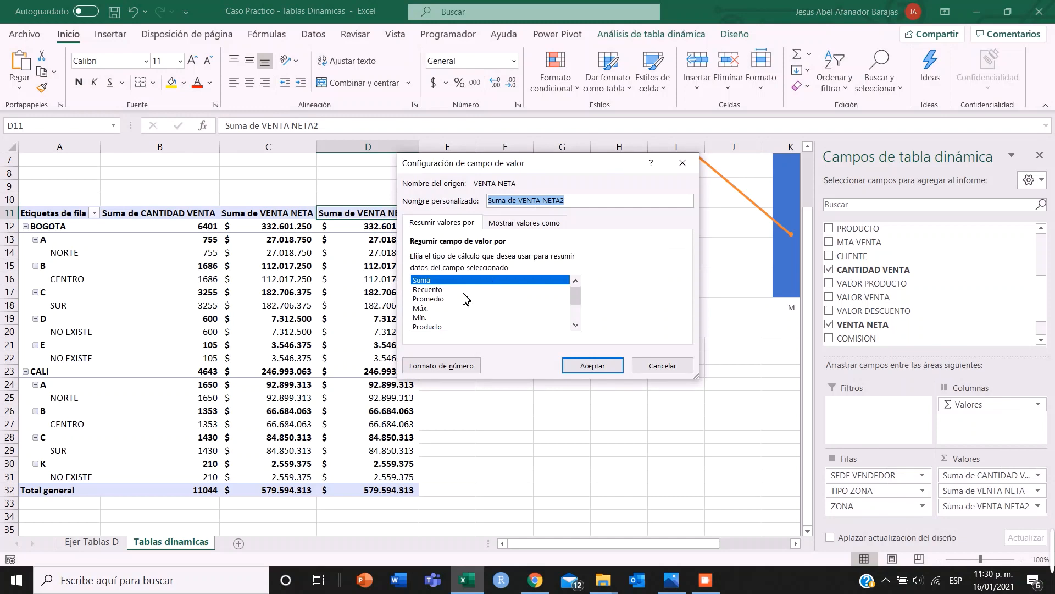
pyautogui.click(435, 299)
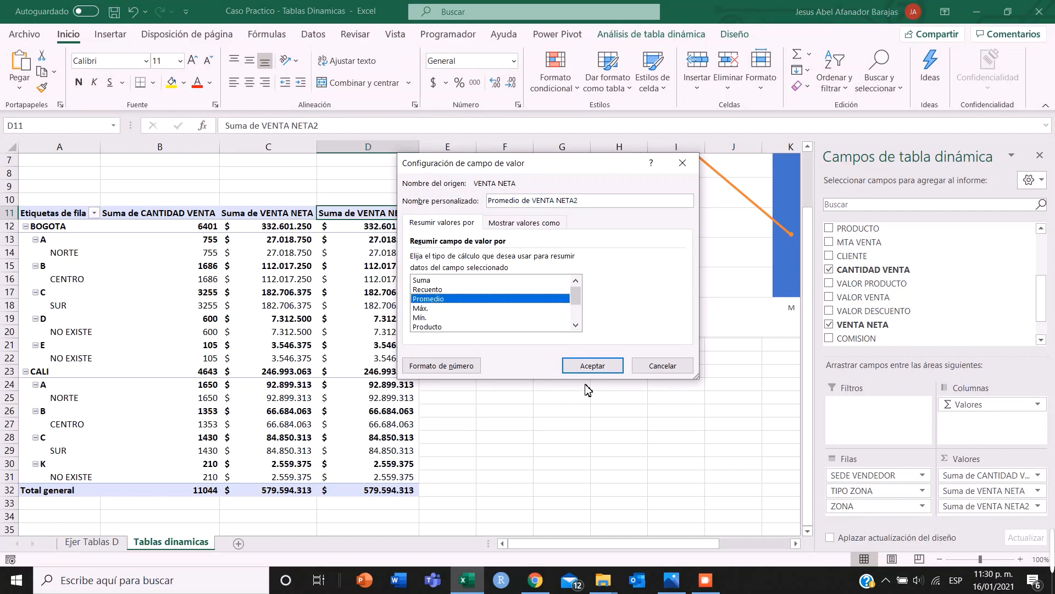
pyautogui.click(599, 366)
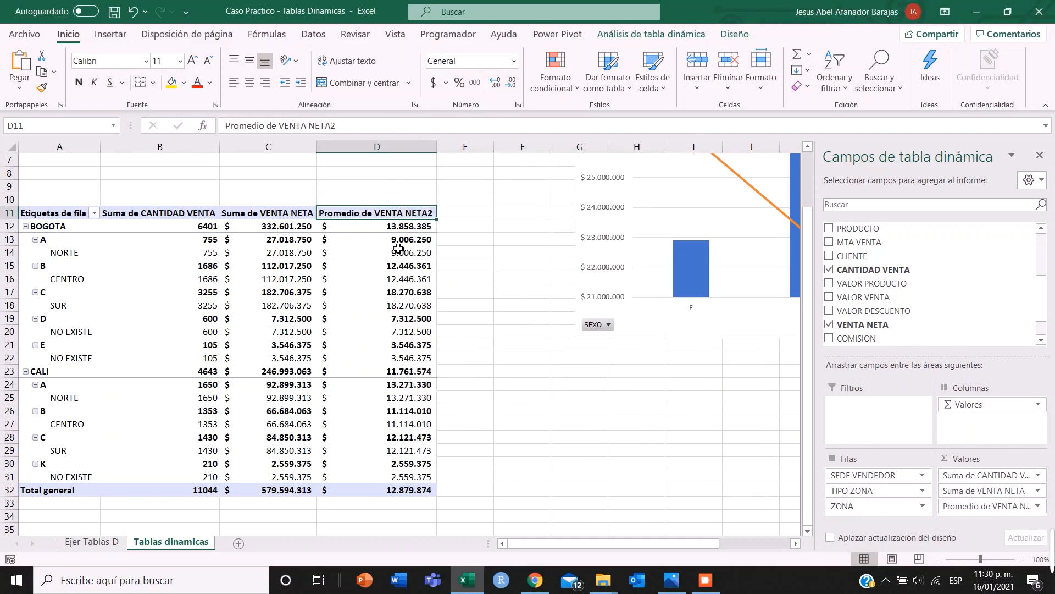
# Insert a clustered column (Columnas agrupadas) pivot chart based on the sales pivot table
pyautogui.click(292, 215)
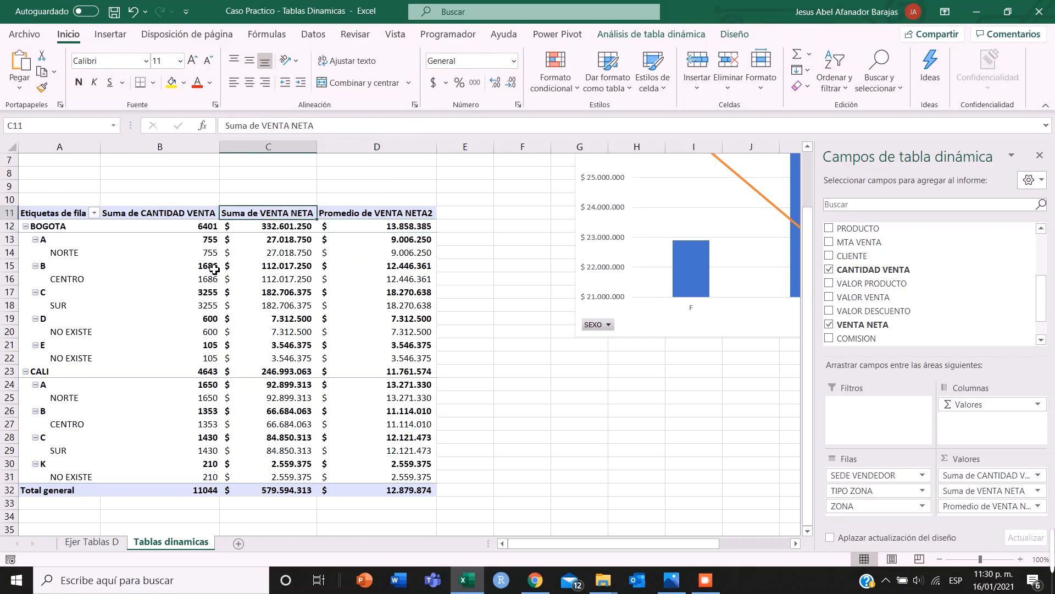
pyautogui.click(208, 227)
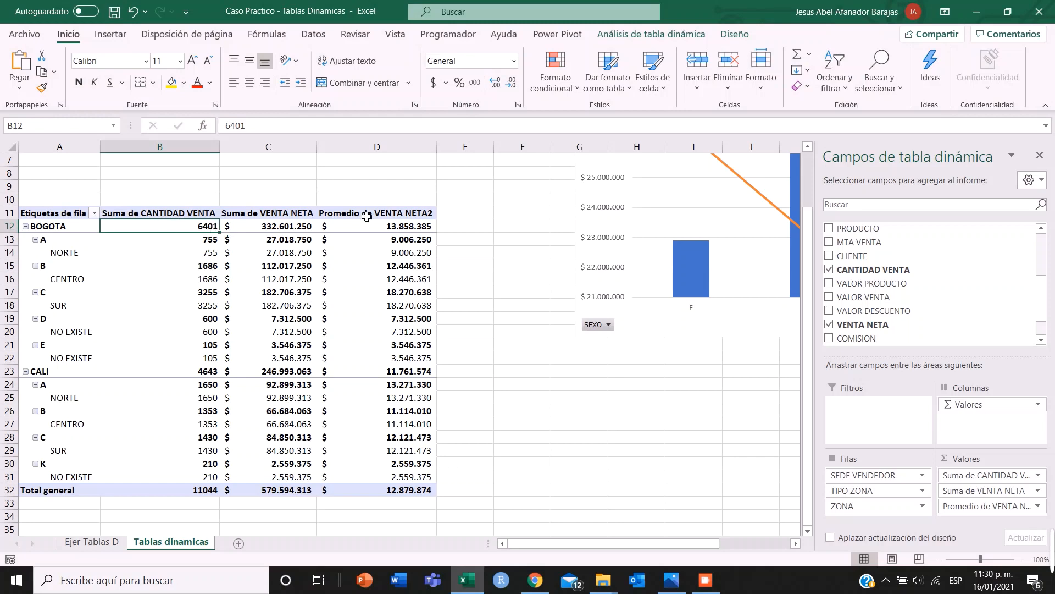
pyautogui.click(269, 215)
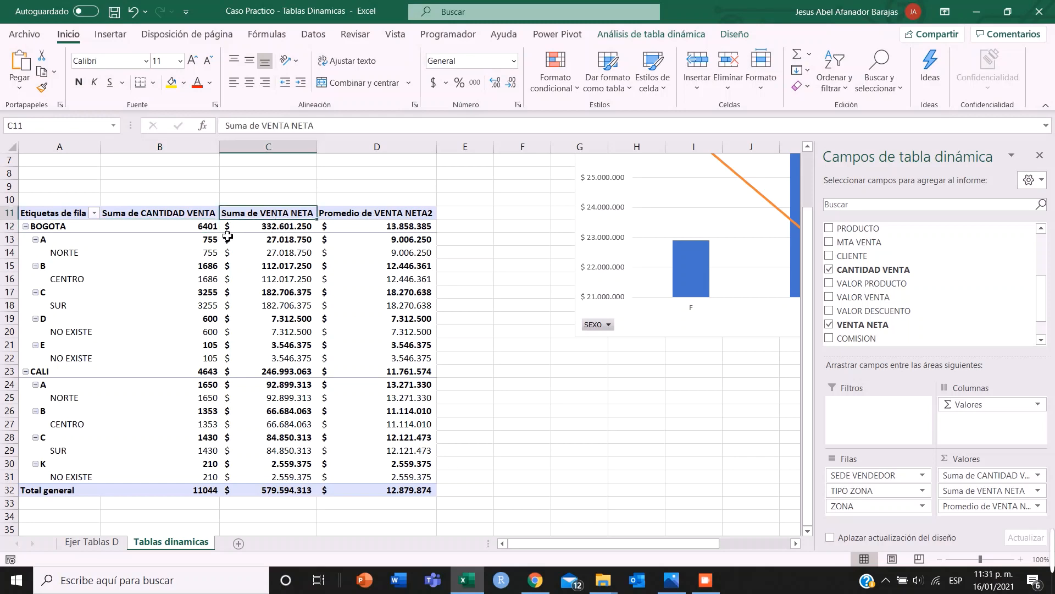
pyautogui.moveTo(975, 477)
pyautogui.mouseDown()
pyautogui.moveTo(710, 484)
pyautogui.moveTo(1008, 473)
pyautogui.moveTo(978, 488)
pyautogui.mouseUp()
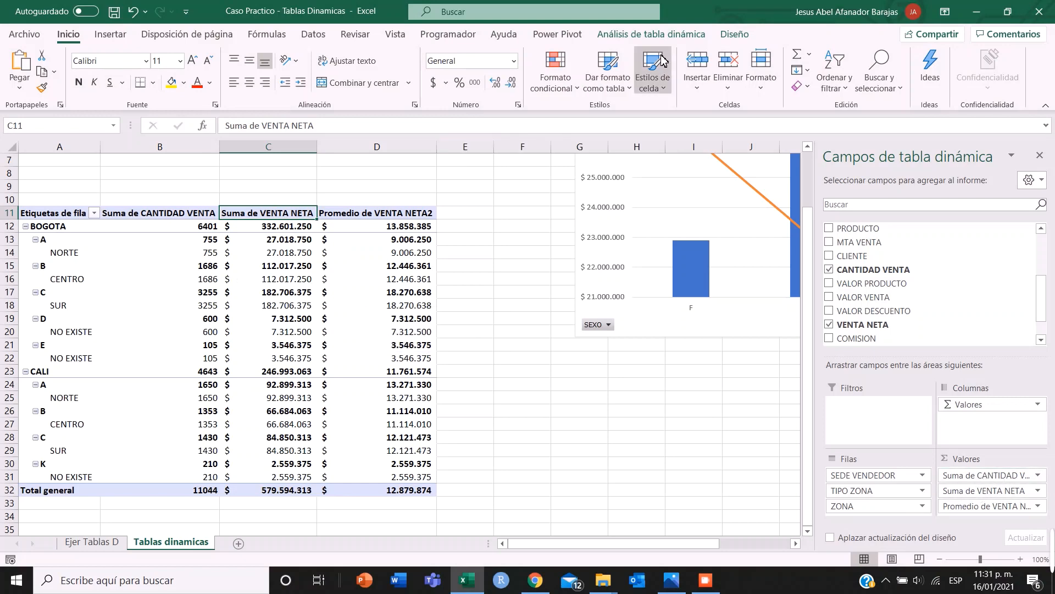
pyautogui.click(680, 34)
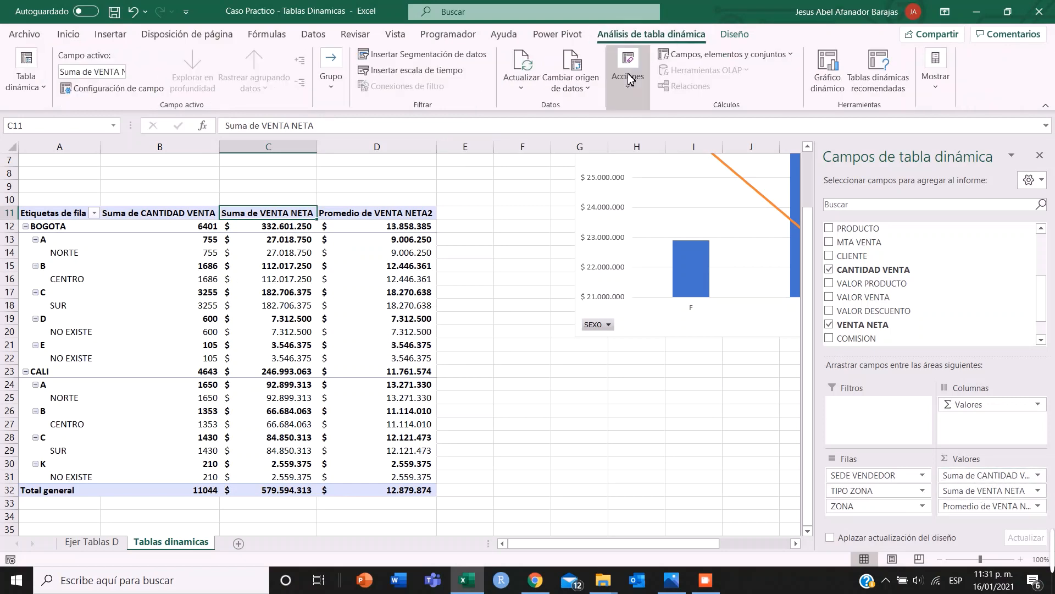
pyautogui.click(828, 67)
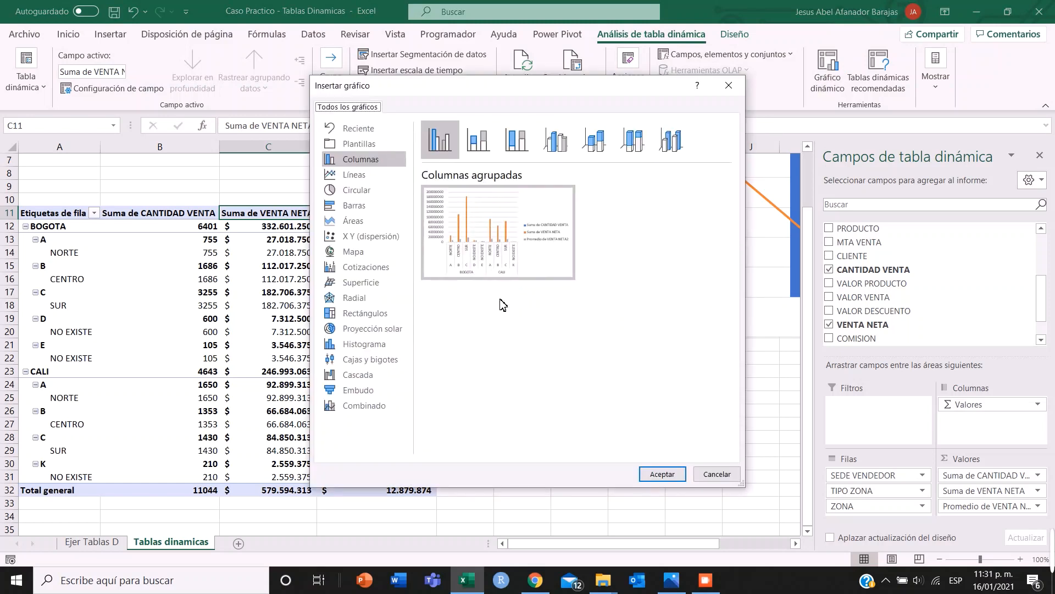
pyautogui.click(675, 477)
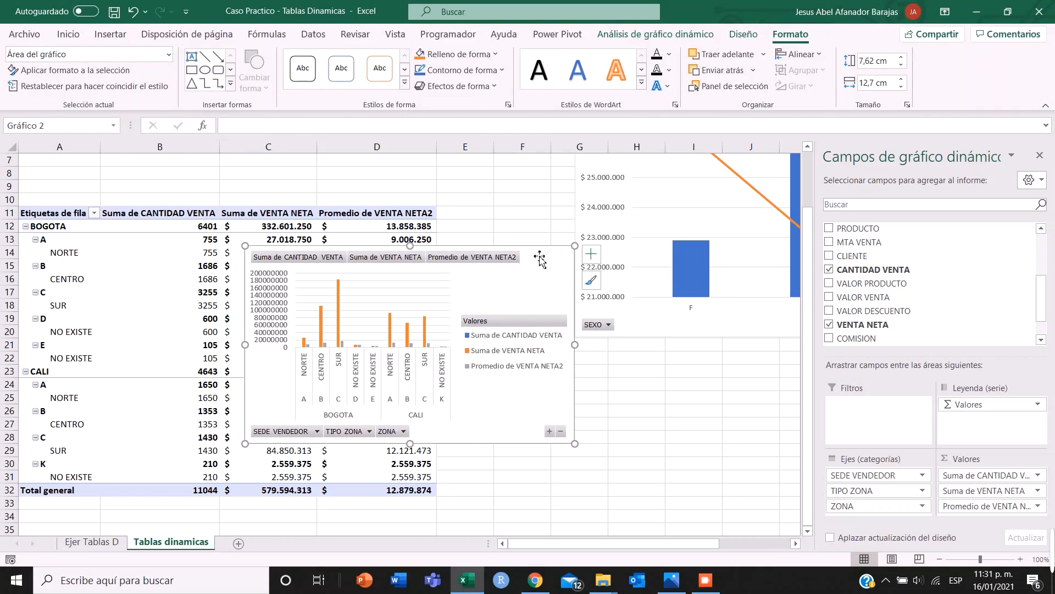
# Enlarge the new pivot chart to about 8,56 cm high by 16,09 cm wide and move it clear of the first pivot table columns
pyautogui.moveTo(539, 258); pyautogui.dragTo(471, 274)
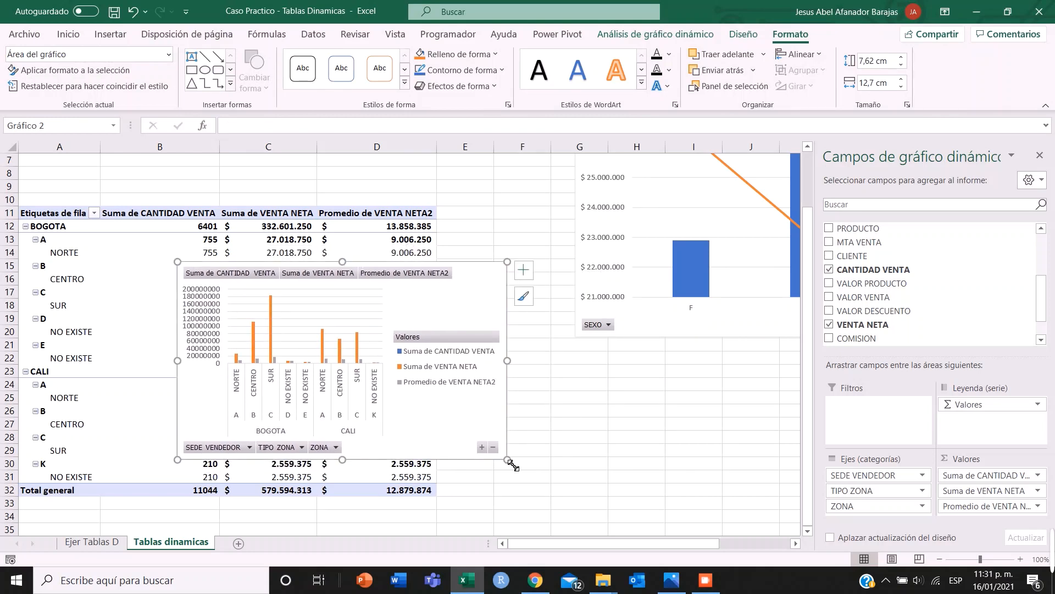
pyautogui.moveTo(513, 464); pyautogui.dragTo(600, 486)
pyautogui.moveTo(502, 273); pyautogui.dragTo(618, 247)
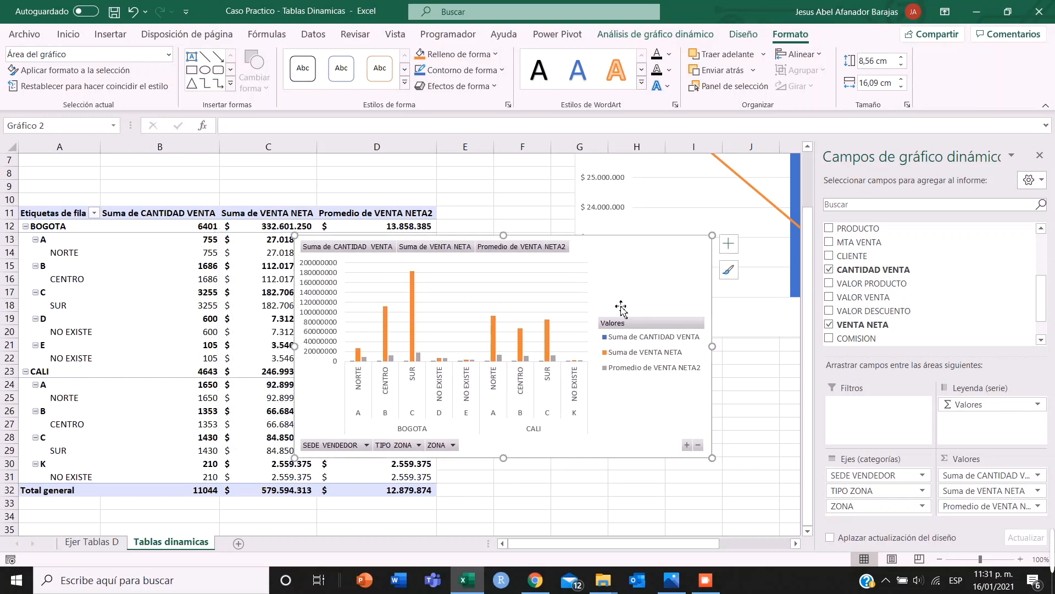
# Make the sales chart a combination, showing Suma de CANTIDAD VENTA as a stacked line with markers on the secondary axis
pyautogui.click(493, 342)
pyautogui.rightClick(494, 342)
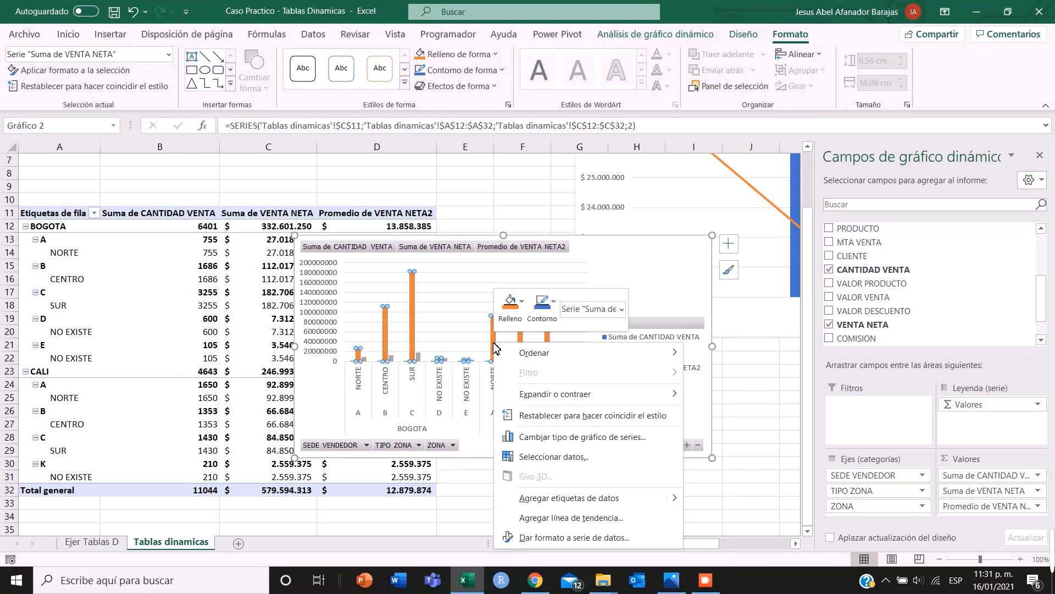
pyautogui.click(564, 436)
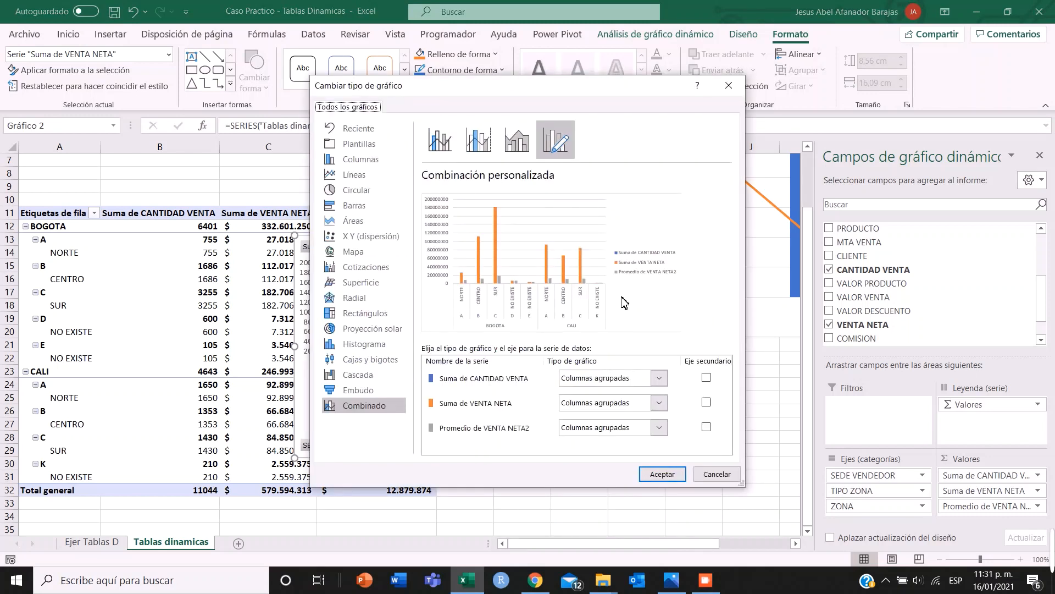
pyautogui.click(659, 377)
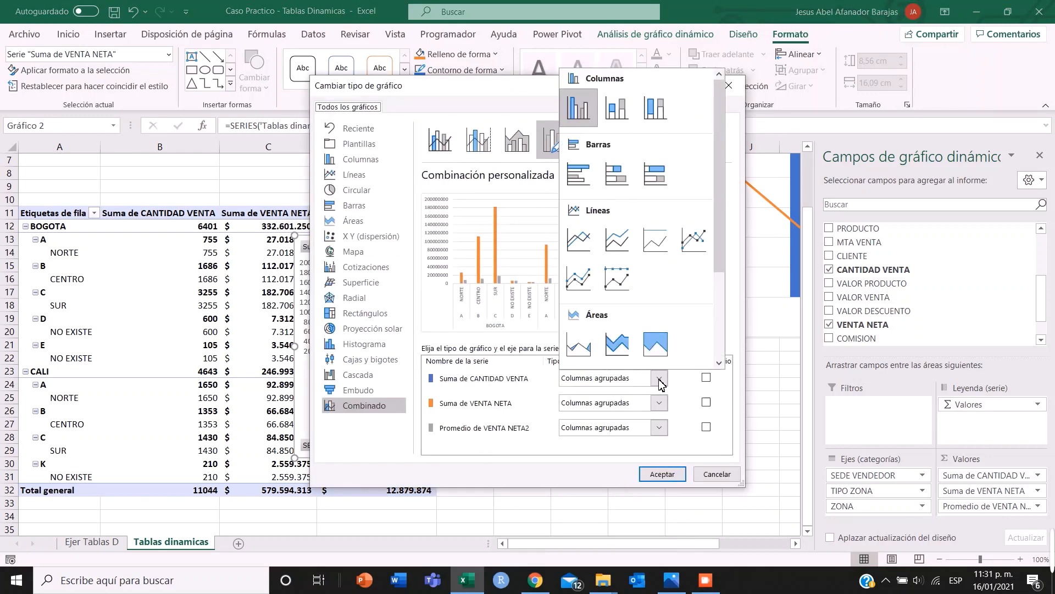
pyautogui.click(579, 278)
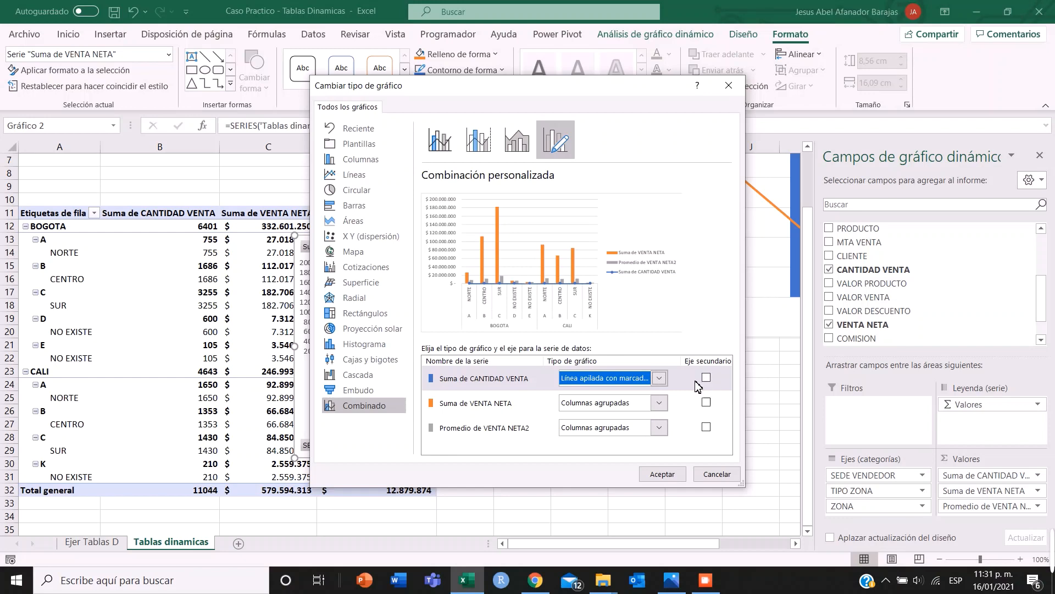
pyautogui.click(707, 377)
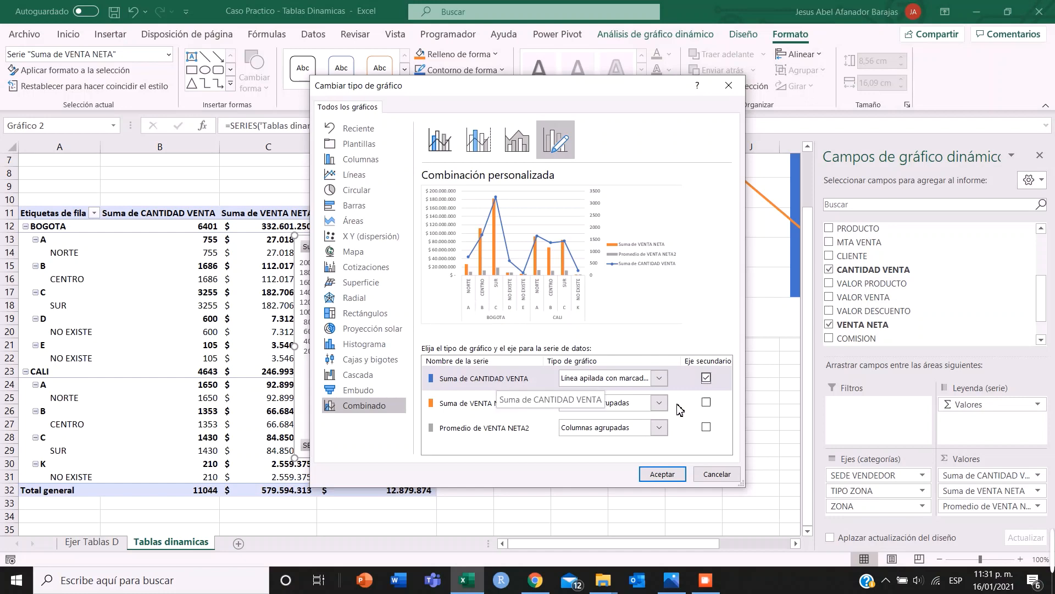
pyautogui.click(672, 476)
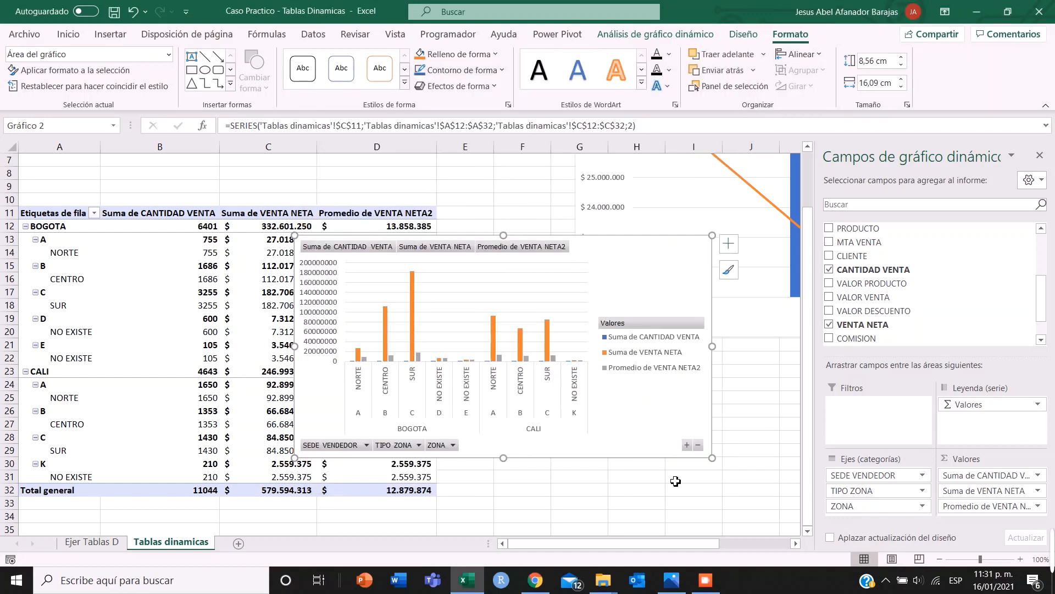
# Move the sales combo chart directly below the SUELDO/SEXO chart, starting around column G and row 21
pyautogui.click(766, 405)
pyautogui.moveTo(608, 248); pyautogui.dragTo(883, 360)
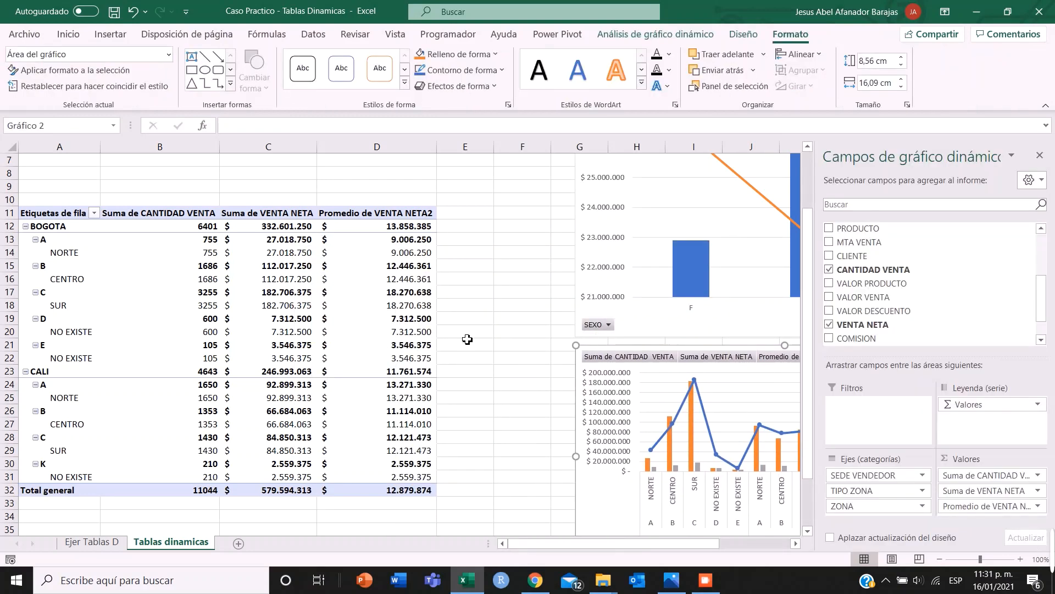
pyautogui.scroll(2, 467, 338)
pyautogui.scroll(-4, 464, 343)
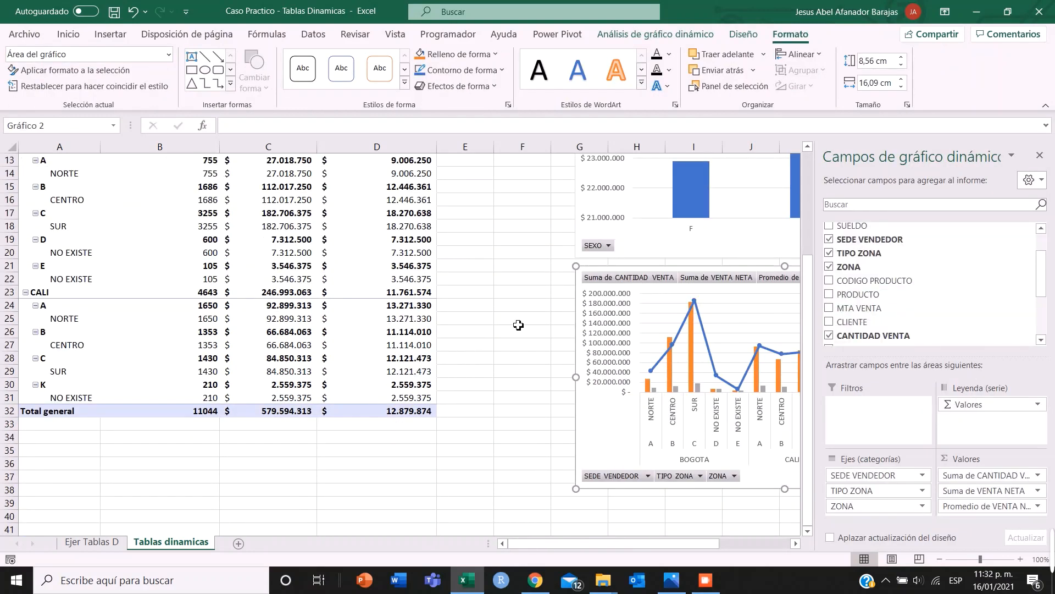
pyautogui.scroll(-3, 302, 396)
pyautogui.scroll(7, 159, 374)
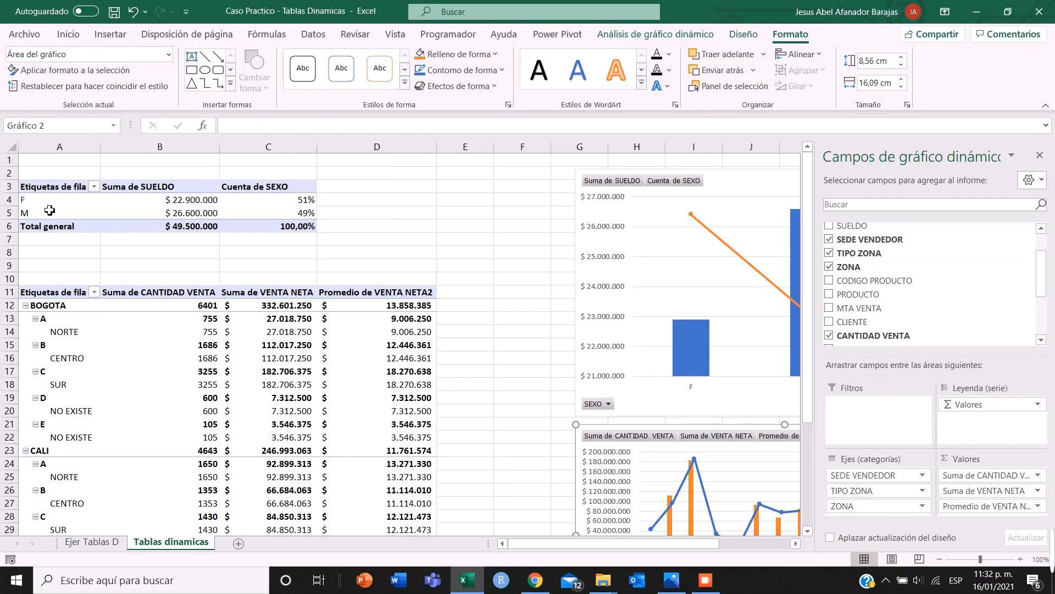
# Check the full source data table on the Ejer Tablas D sheet and return to the Tablas dinamicas sheet
pyautogui.click(91, 541)
pyautogui.hotkey('ctrl', 'a')
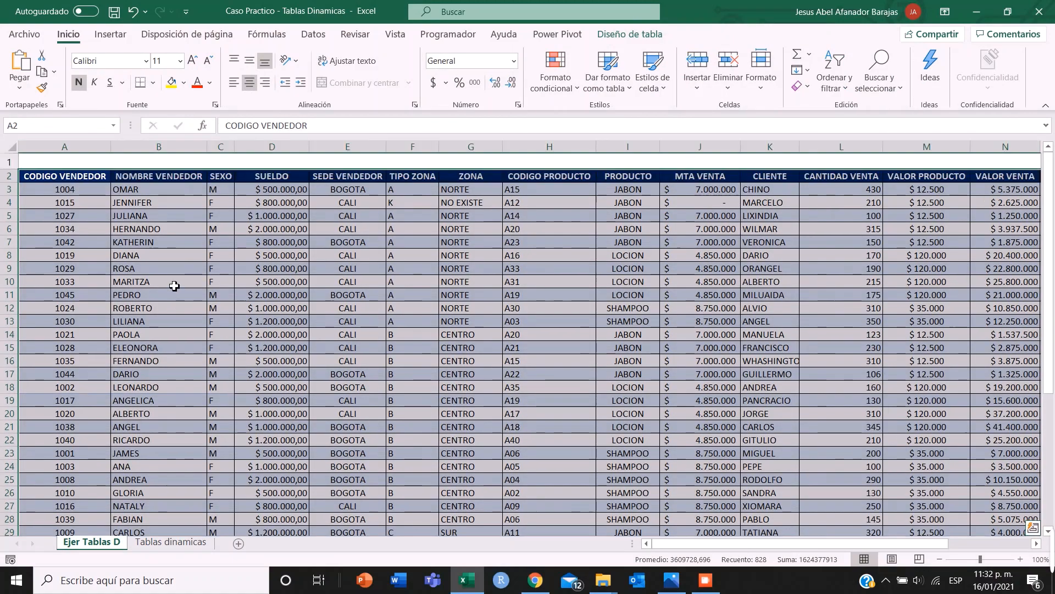
pyautogui.click(170, 541)
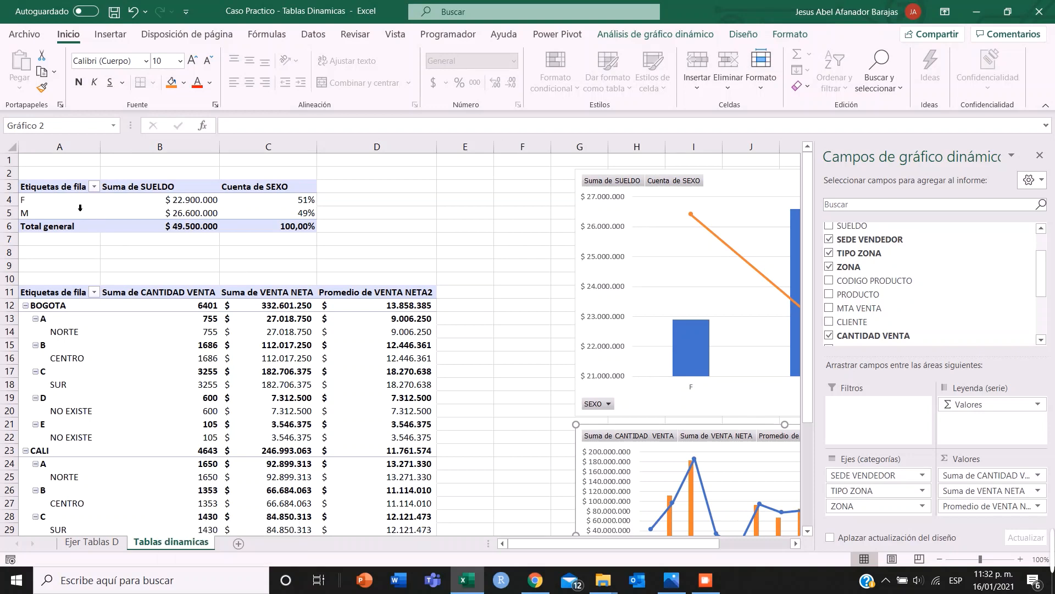
# Copy the SUELDO/SEXO pivot table, A3:C6, and paste the copy at A37 below the sales pivot table
pyautogui.moveTo(51, 192); pyautogui.dragTo(305, 227)
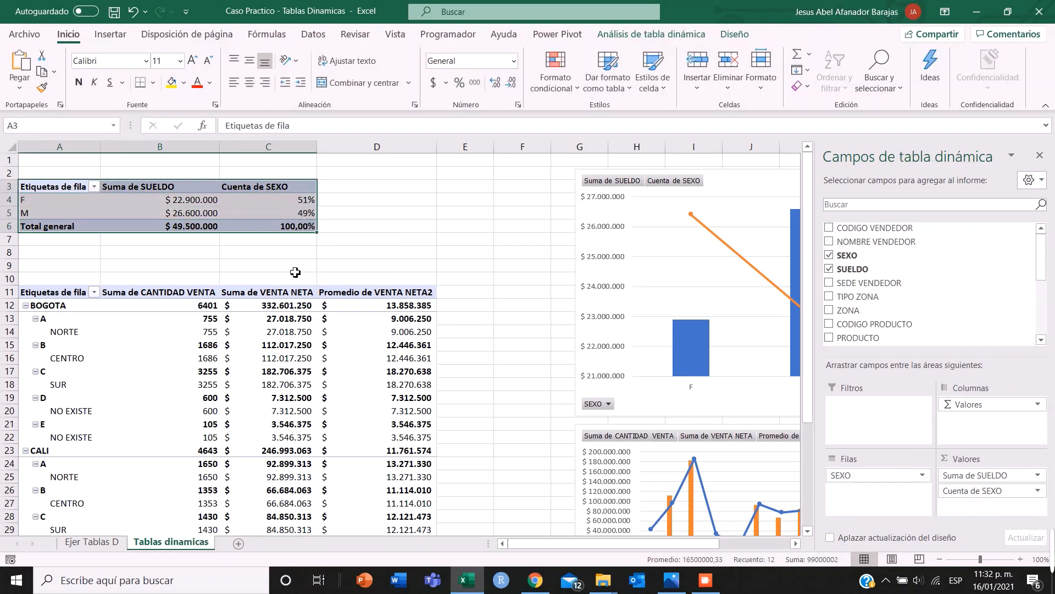
pyautogui.hotkey('ctrl', 'c')
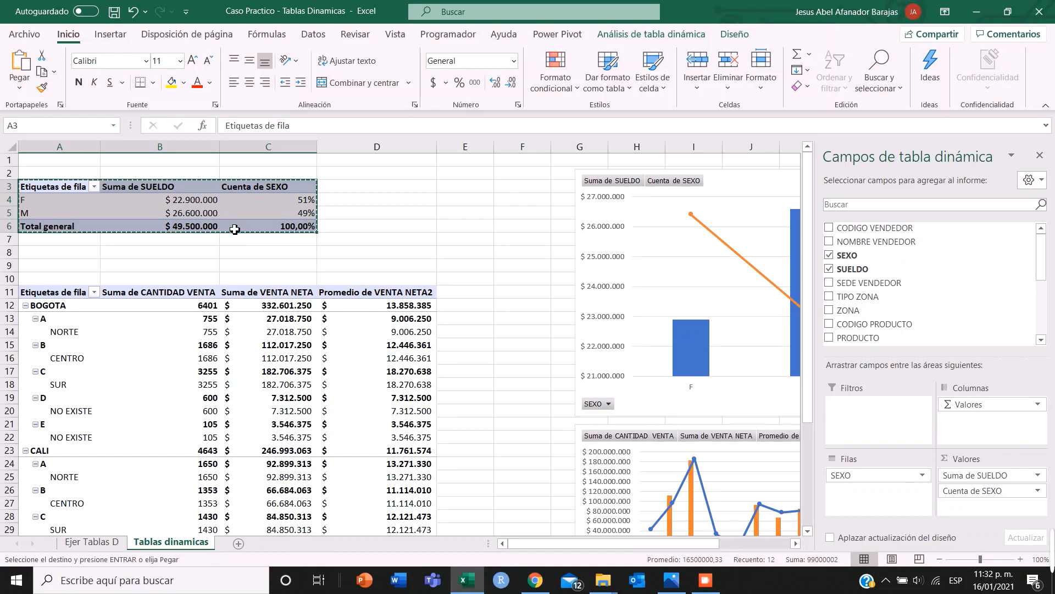
pyautogui.scroll(-9, 65, 245)
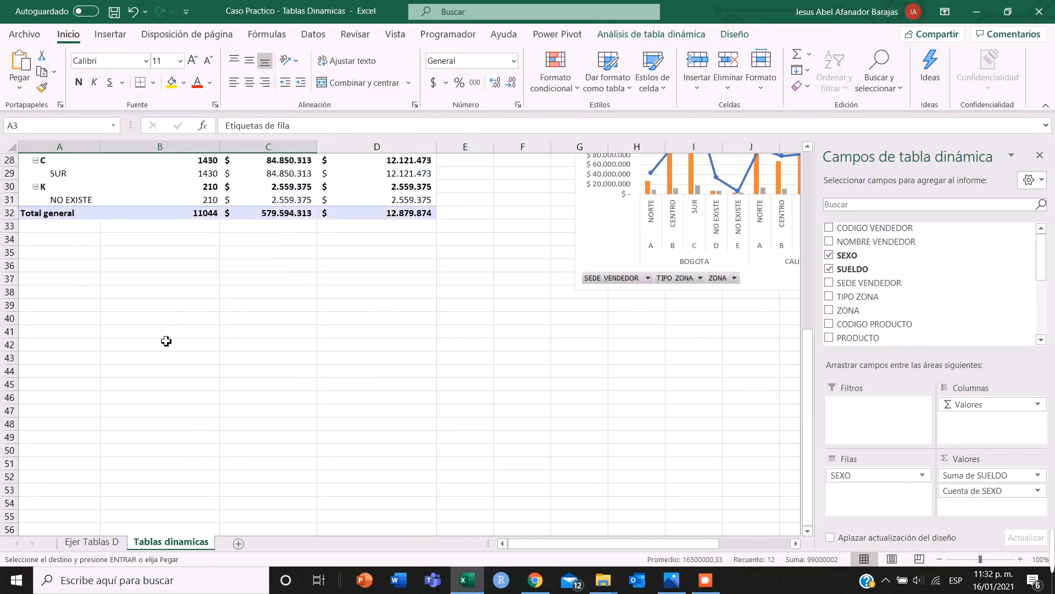
pyautogui.click(57, 280)
pyautogui.hotkey('ctrl', 'v')
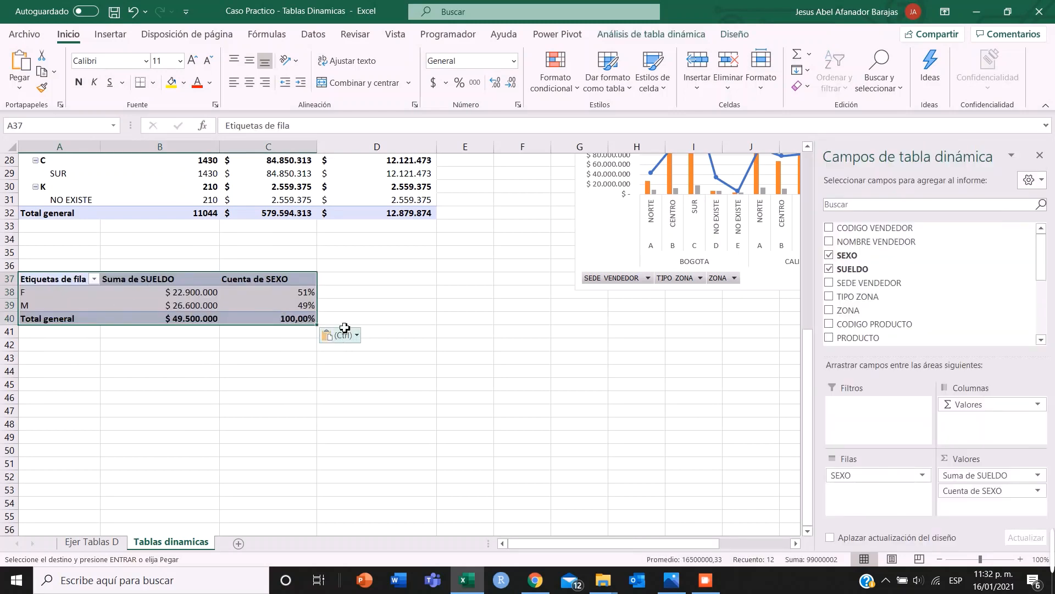
# Remove SEXO, Suma de SUELDO and Cuenta de SEXO from the copied pivot table at A37
pyautogui.click(358, 282)
pyautogui.moveTo(91, 306); pyautogui.dragTo(86, 294)
pyautogui.scroll(9, 130, 325)
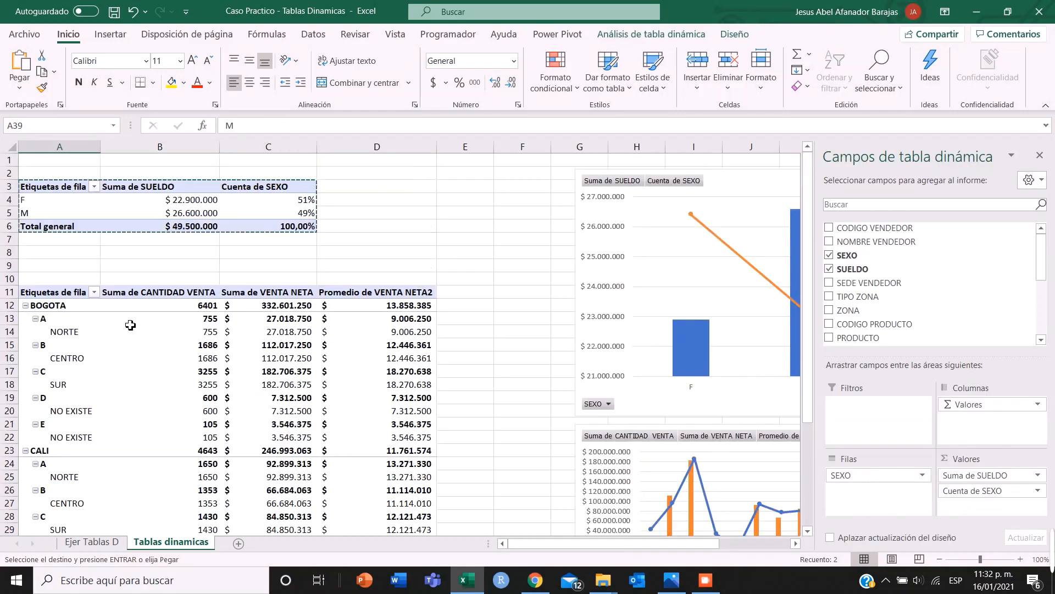
pyautogui.scroll(-8, 211, 227)
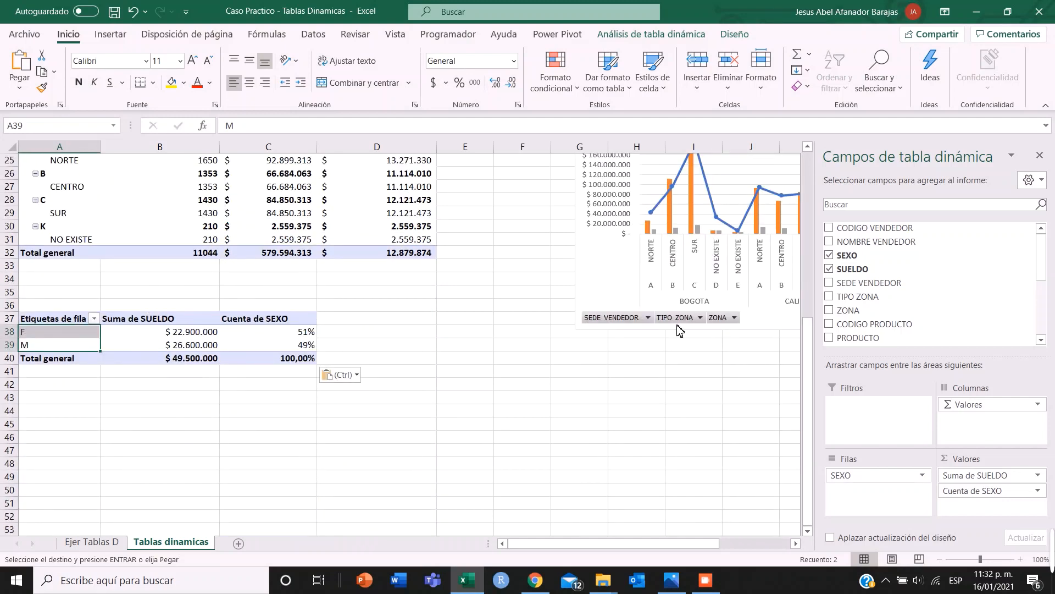
pyautogui.moveTo(909, 484); pyautogui.dragTo(720, 486)
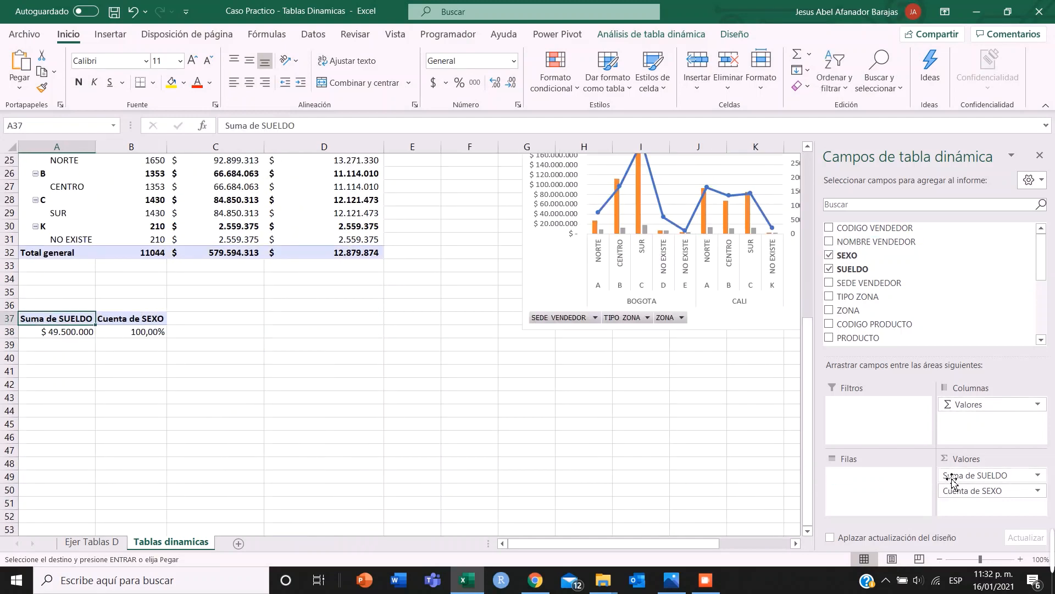
pyautogui.moveTo(951, 476); pyautogui.dragTo(659, 487)
pyautogui.moveTo(971, 490); pyautogui.dragTo(434, 433)
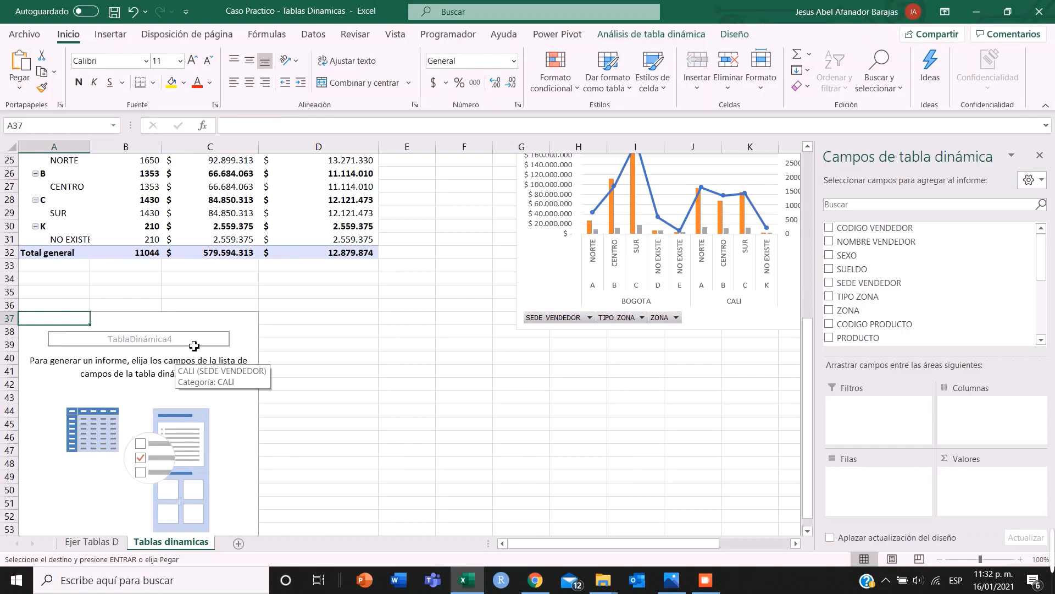
# Add PRODUCTO and, nested under it, SEDE VENDEDOR as row fields of the emptied pivot table at A37
pyautogui.scroll(8, 483, 357)
pyautogui.scroll(-6, 484, 357)
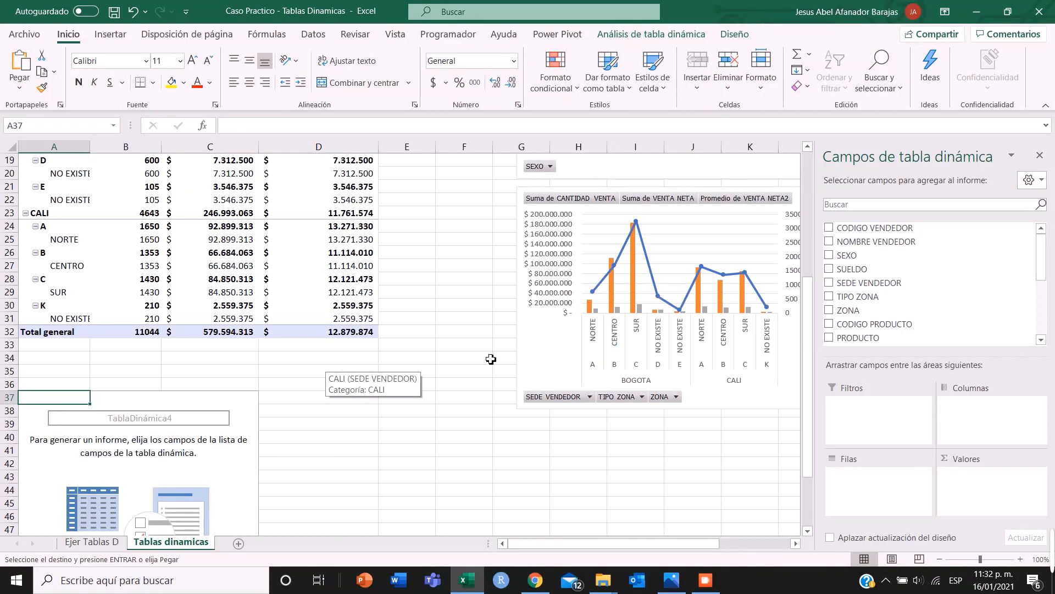
pyautogui.scroll(-4, 491, 359)
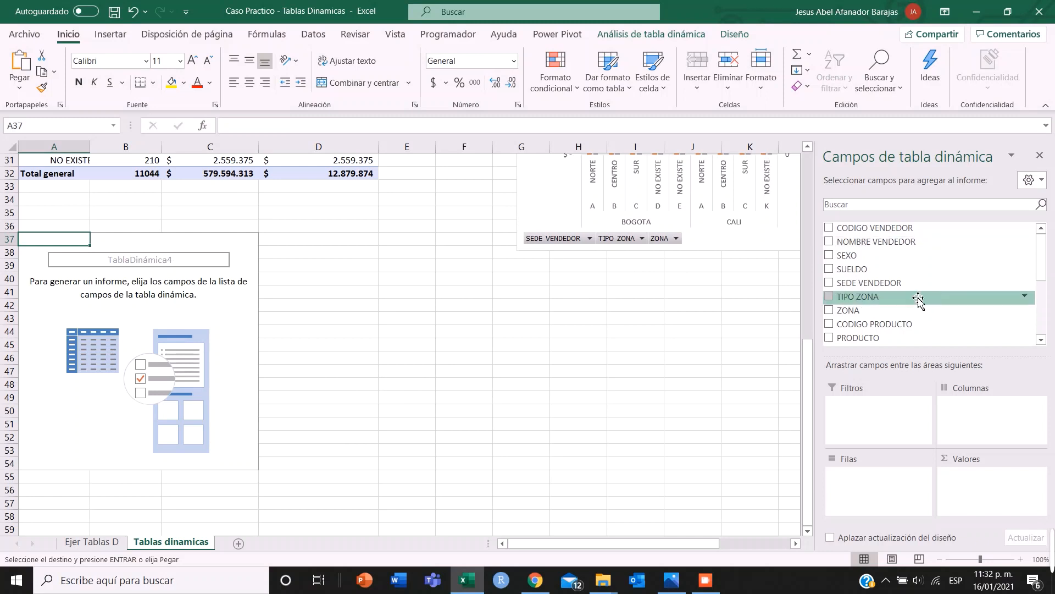
pyautogui.scroll(-2, 919, 302)
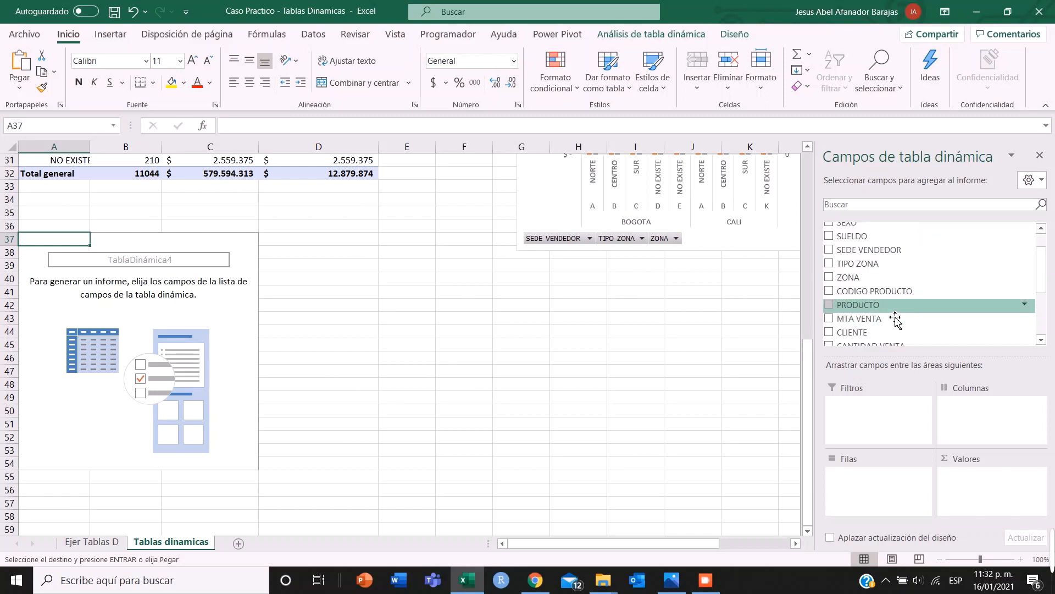
pyautogui.moveTo(894, 316); pyautogui.dragTo(896, 489)
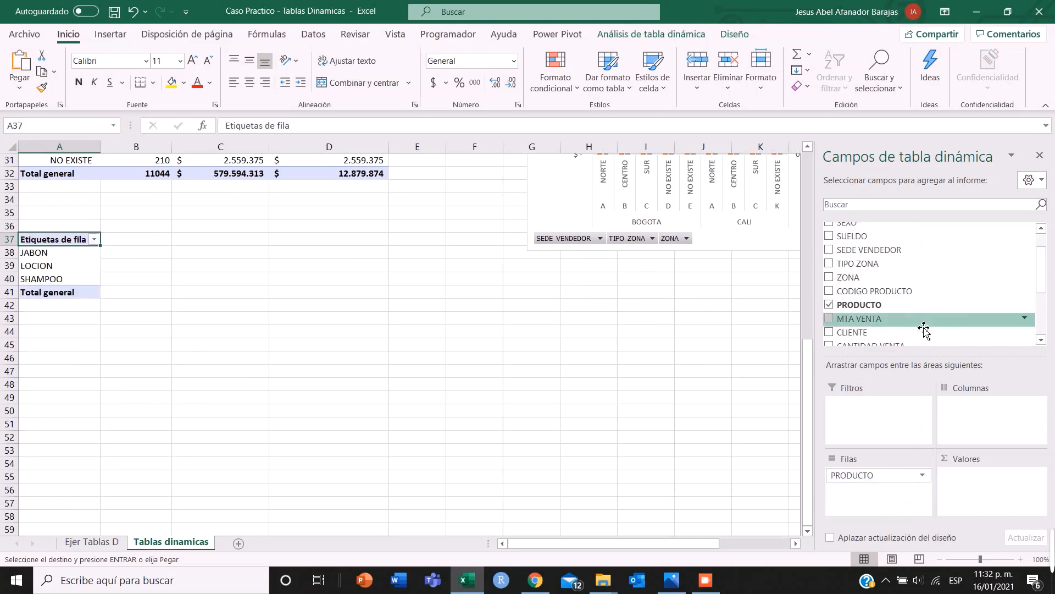
pyautogui.scroll(-1, 924, 329)
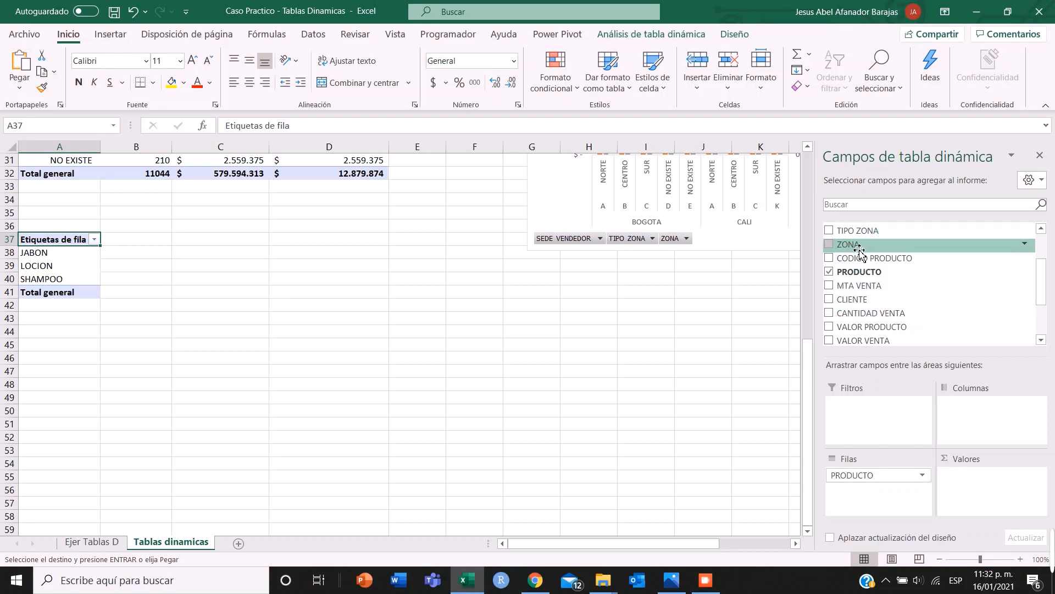
pyautogui.scroll(2, 859, 251)
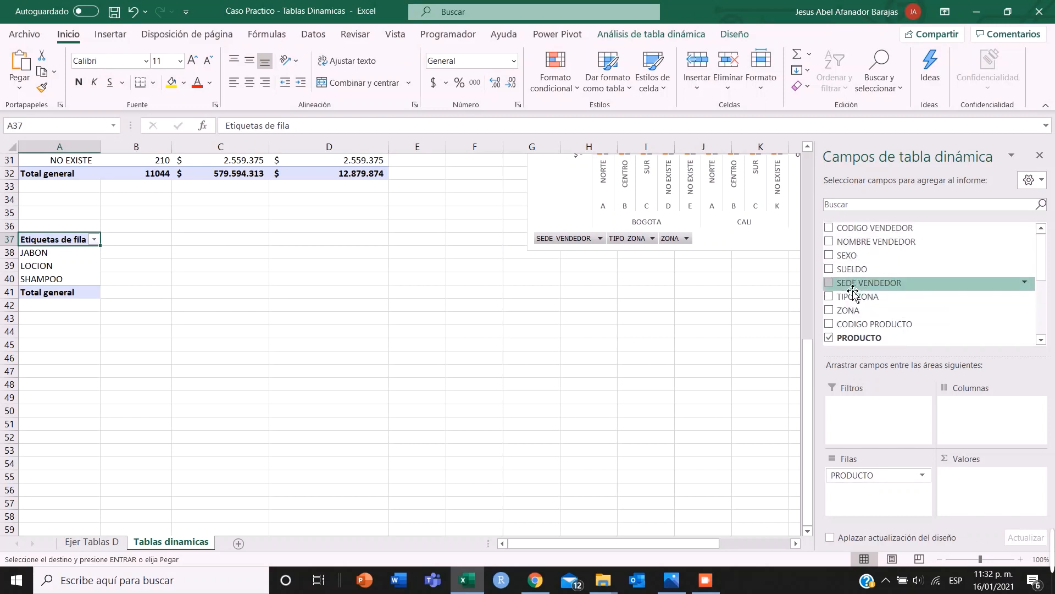
pyautogui.moveTo(853, 293); pyautogui.dragTo(884, 479)
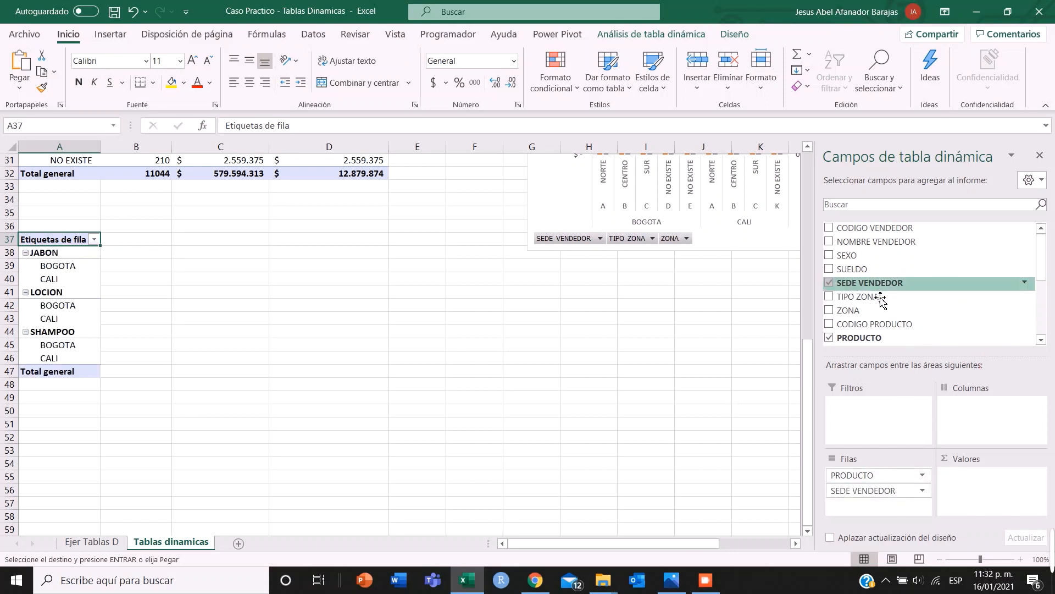
# Add the sums of VENTA NETA and CANTIDAD VENTA as values of the product pivot table
pyautogui.scroll(-4, 901, 297)
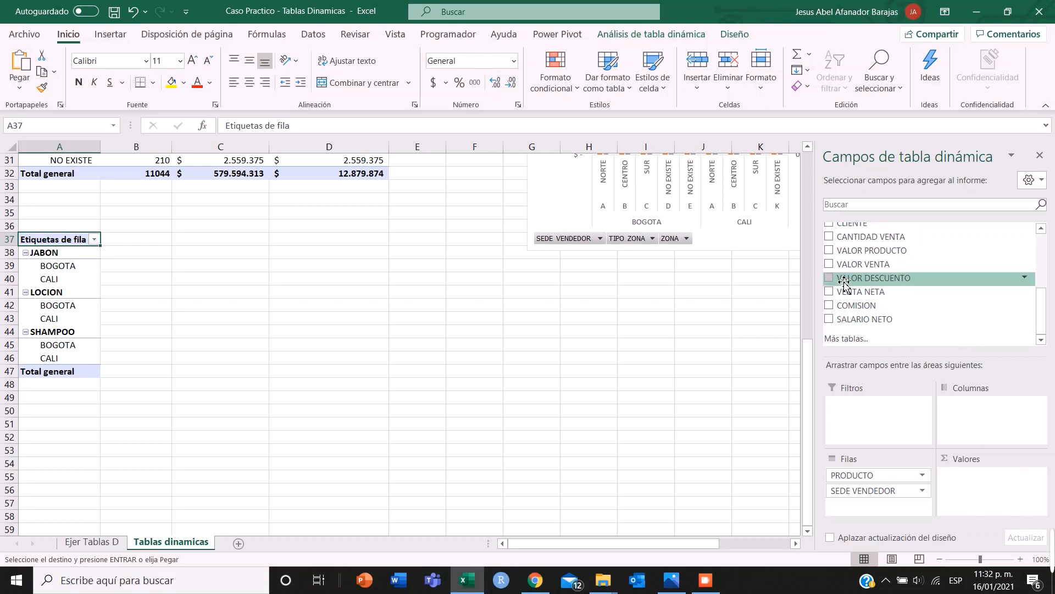
pyautogui.moveTo(846, 291); pyautogui.dragTo(967, 473)
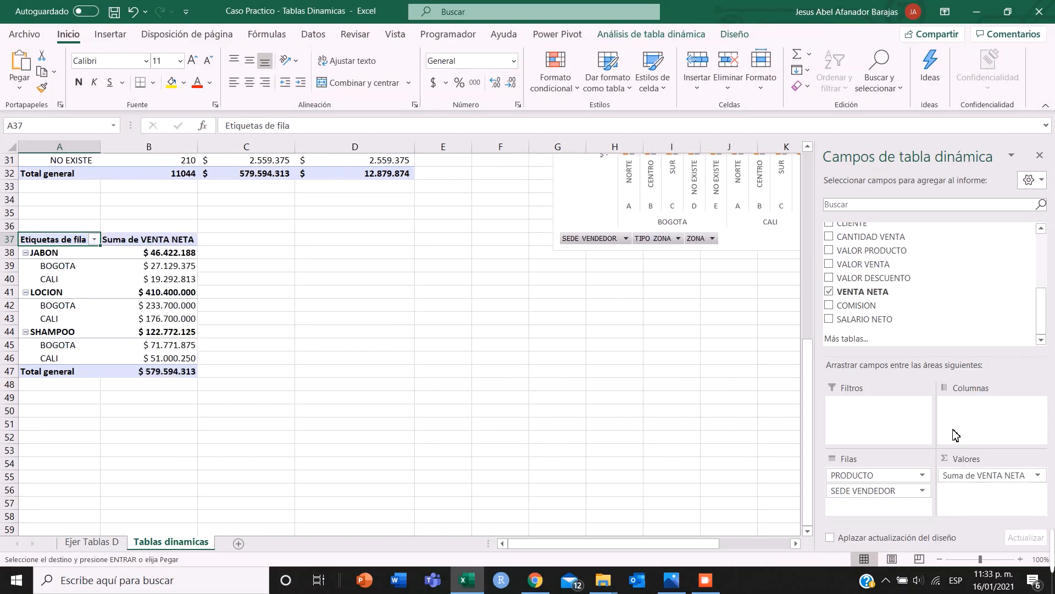
pyautogui.scroll(2, 879, 325)
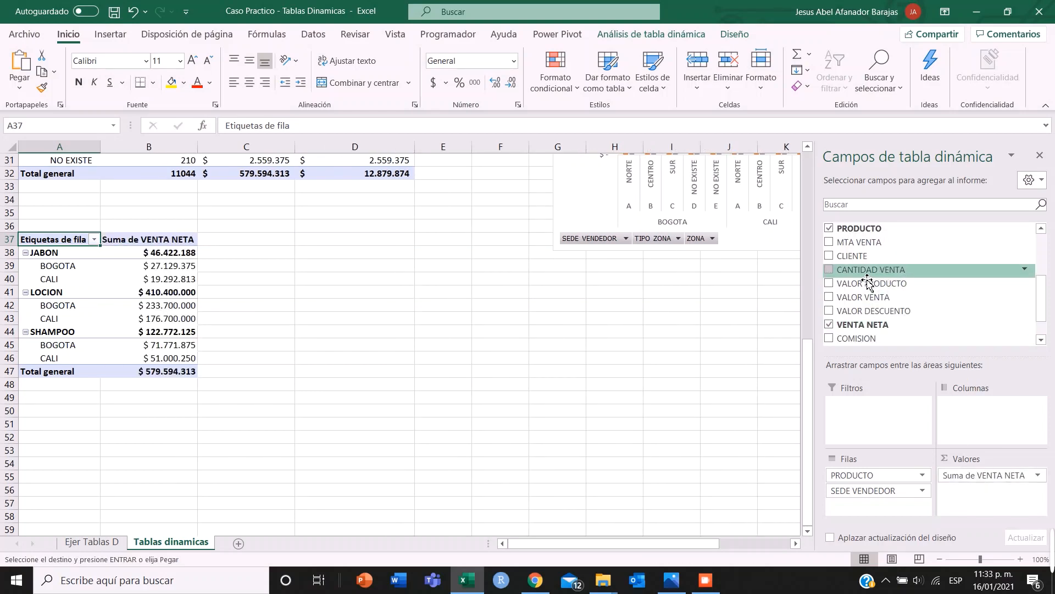
pyautogui.moveTo(867, 281); pyautogui.dragTo(1003, 505)
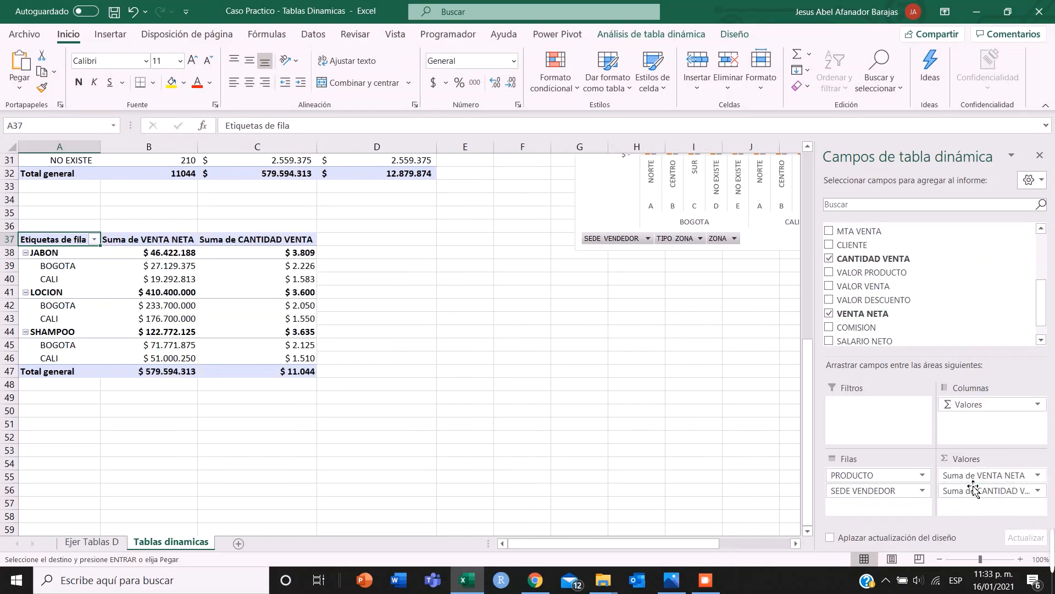
# Insert a clustered column pivot chart based on the product pivot table
pyautogui.click(425, 373)
pyautogui.click(176, 267)
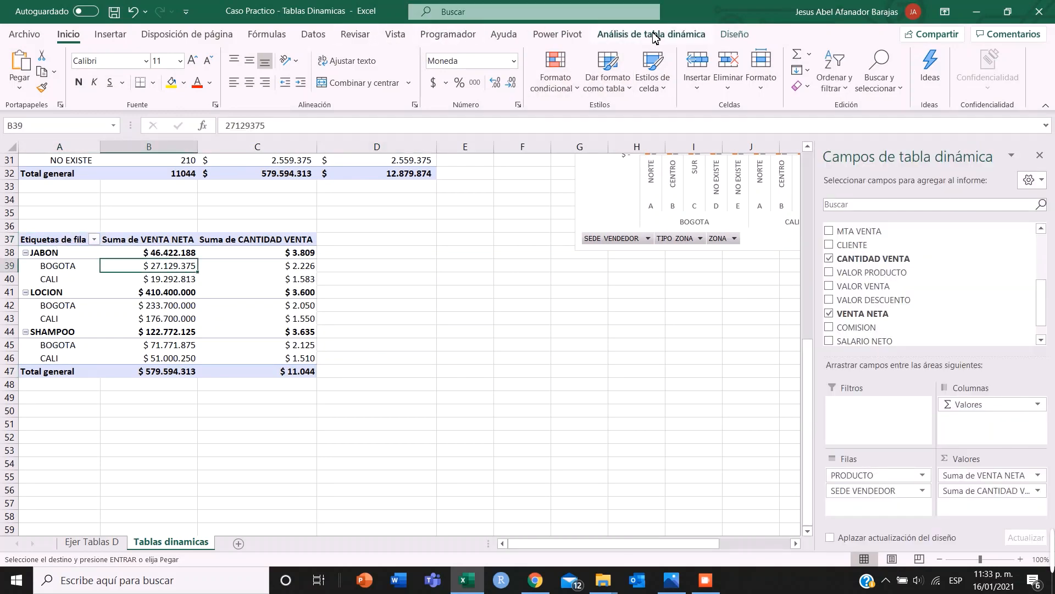
pyautogui.click(634, 39)
pyautogui.click(820, 84)
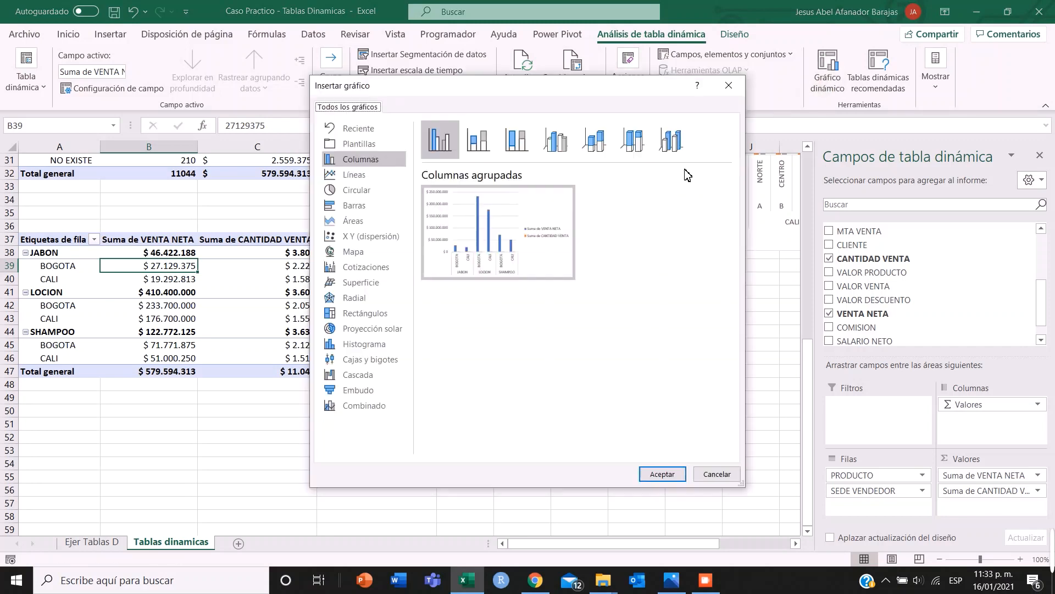
pyautogui.click(650, 477)
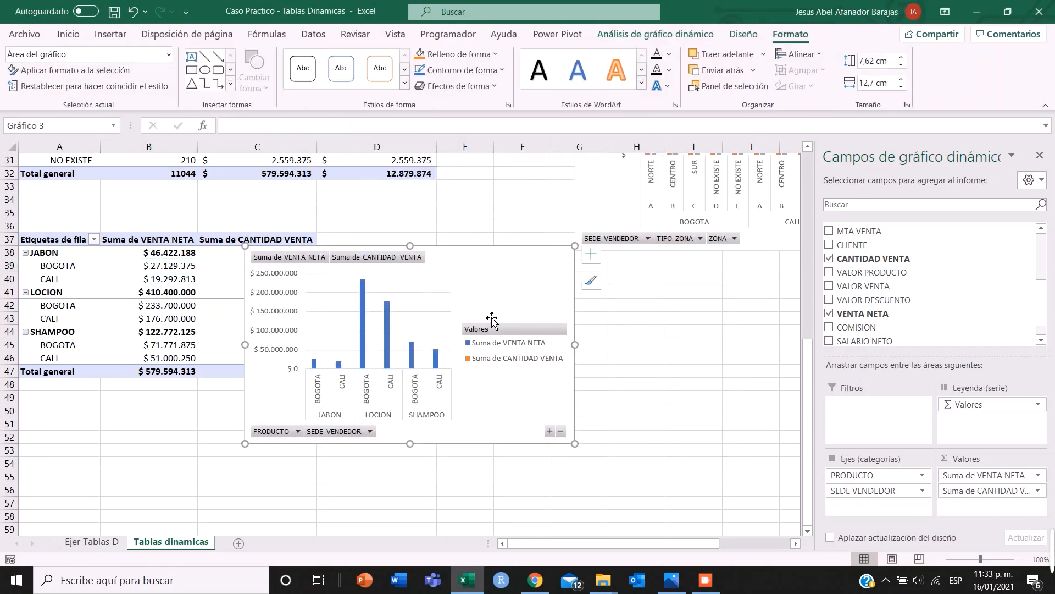
pyautogui.rightClick(387, 334)
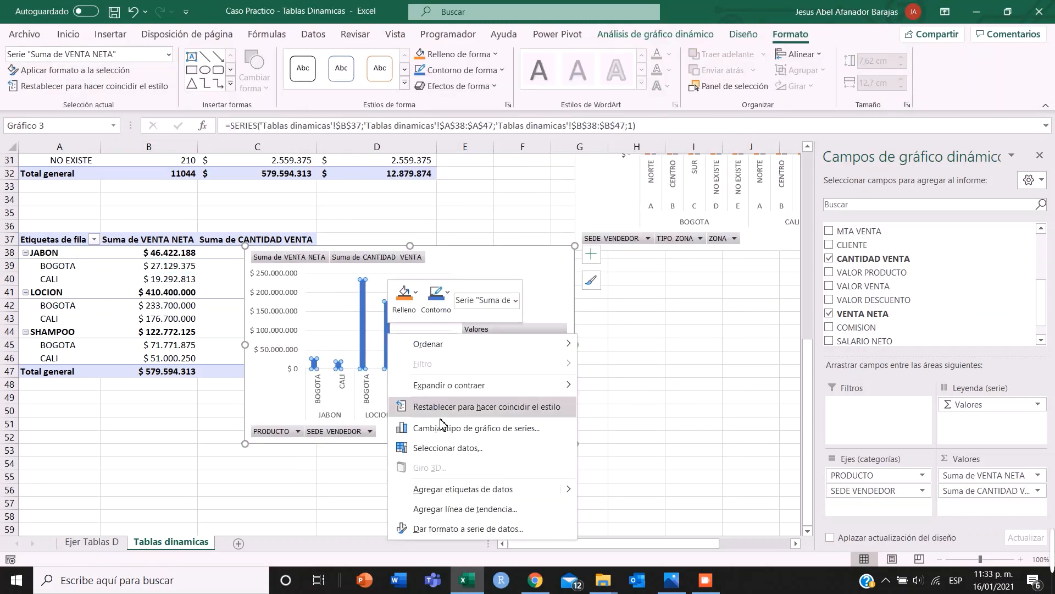
pyautogui.click(501, 450)
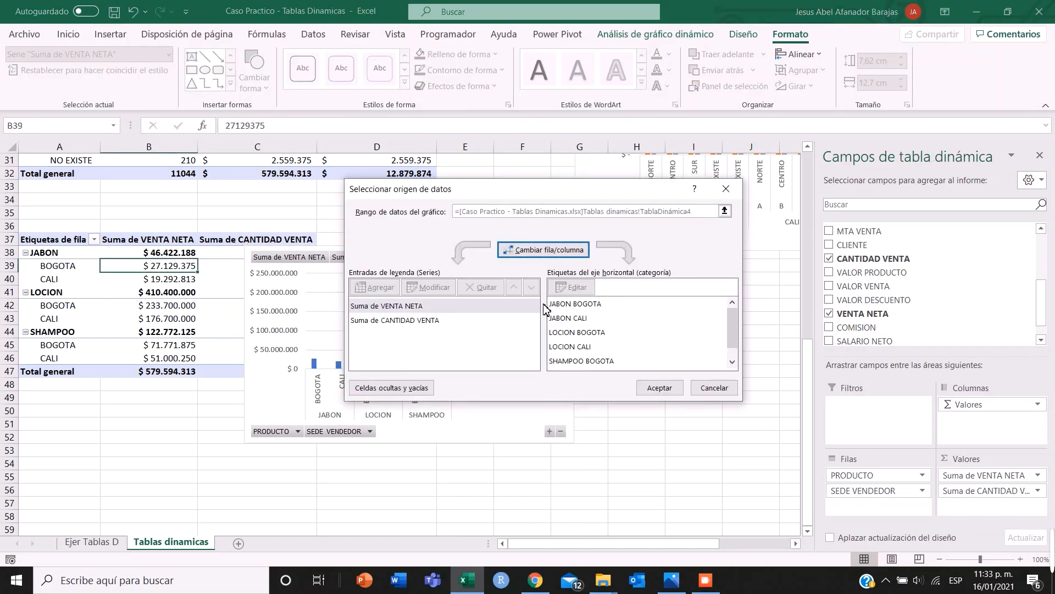
pyautogui.click(726, 188)
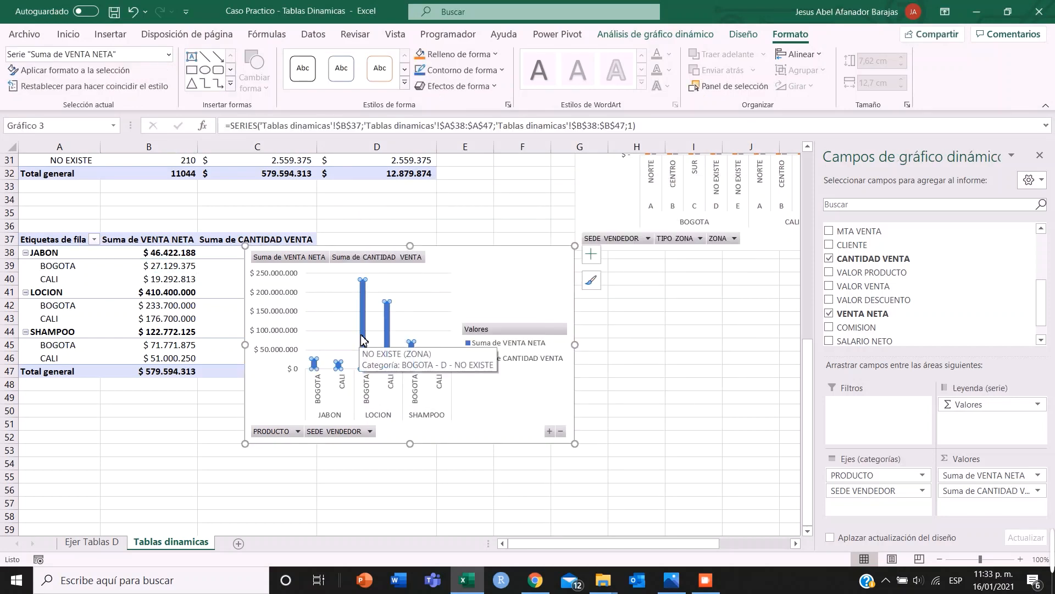
# Make the product chart a combination, showing Suma de CANTIDAD VENTA as a stacked line with markers on the secondary axis
pyautogui.rightClick(363, 338)
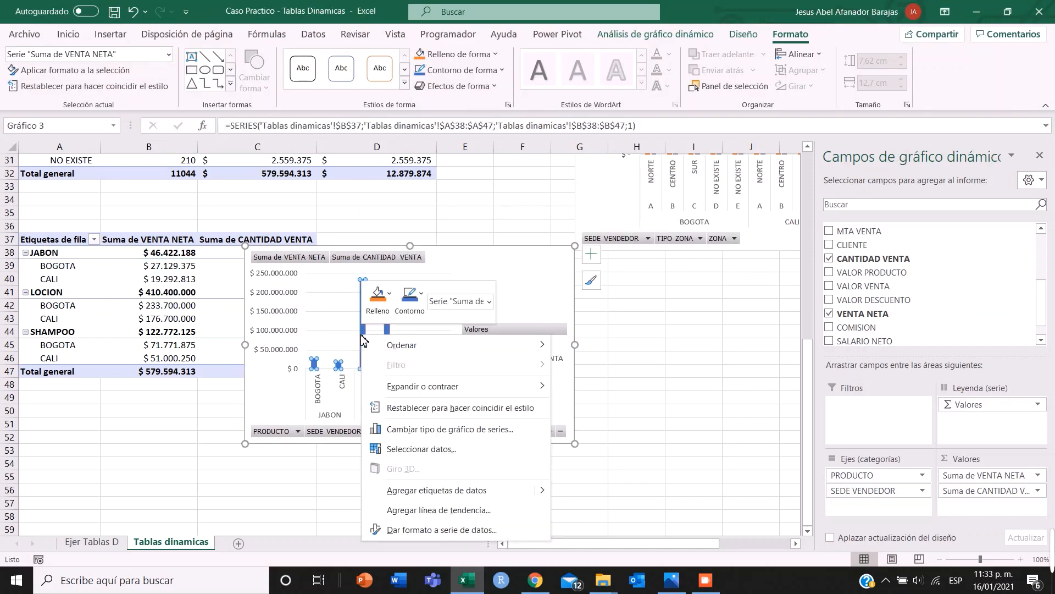
pyautogui.click(403, 429)
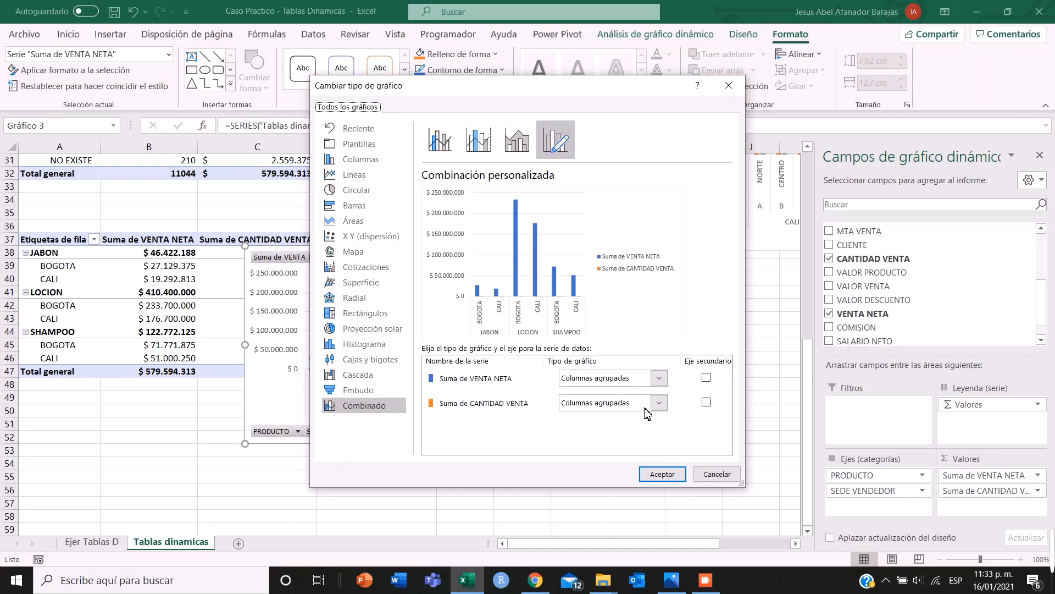
pyautogui.click(706, 402)
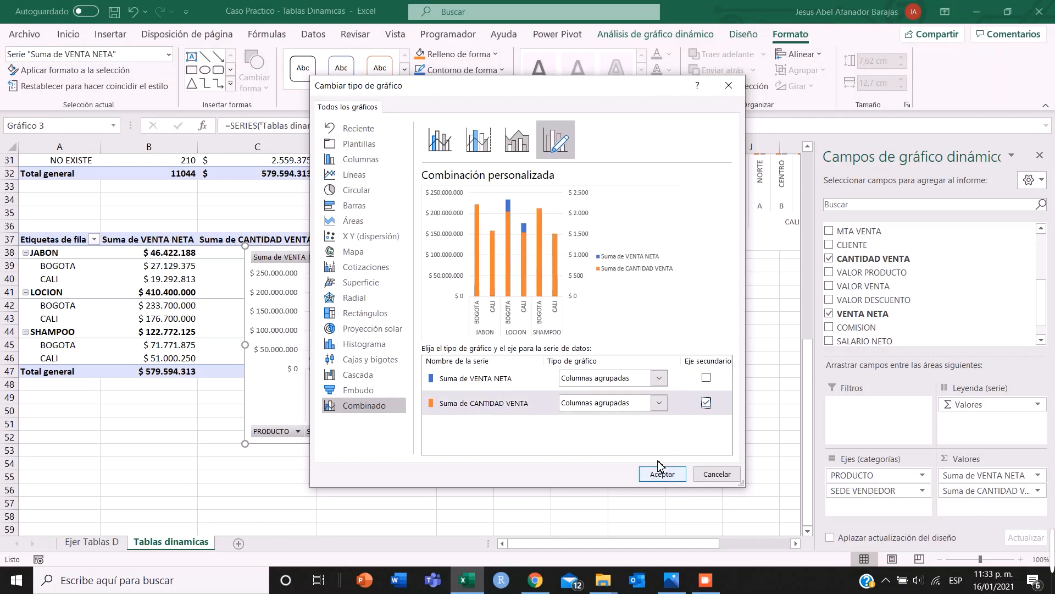
pyautogui.click(657, 404)
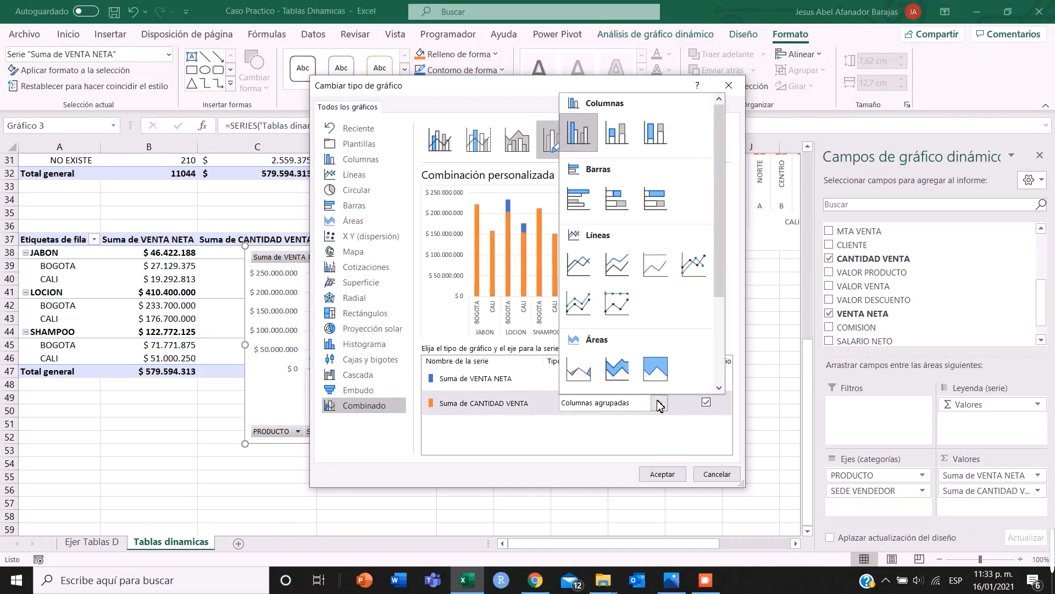
pyautogui.click(616, 309)
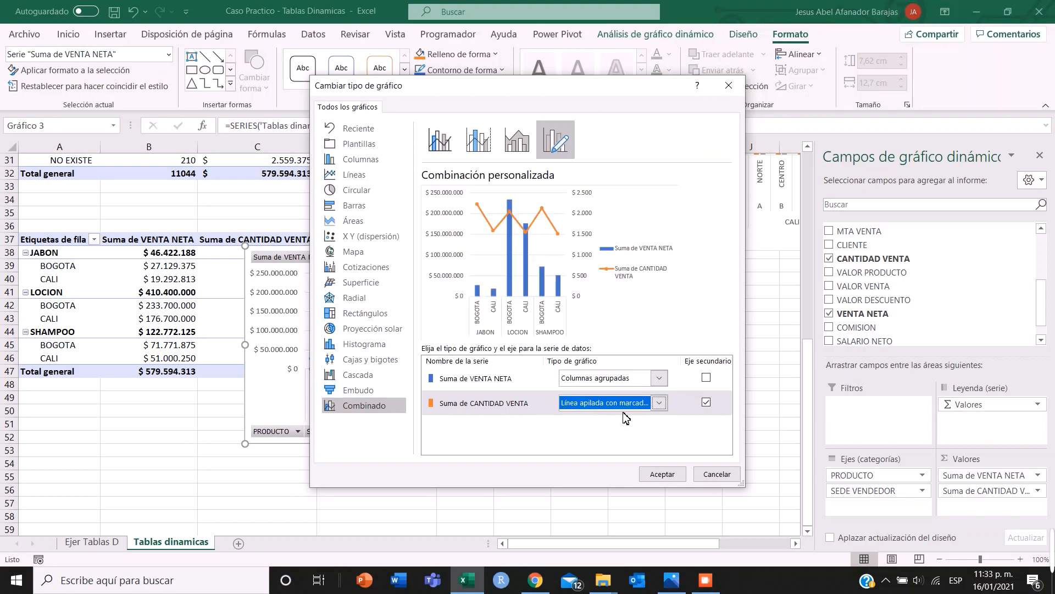
pyautogui.click(663, 473)
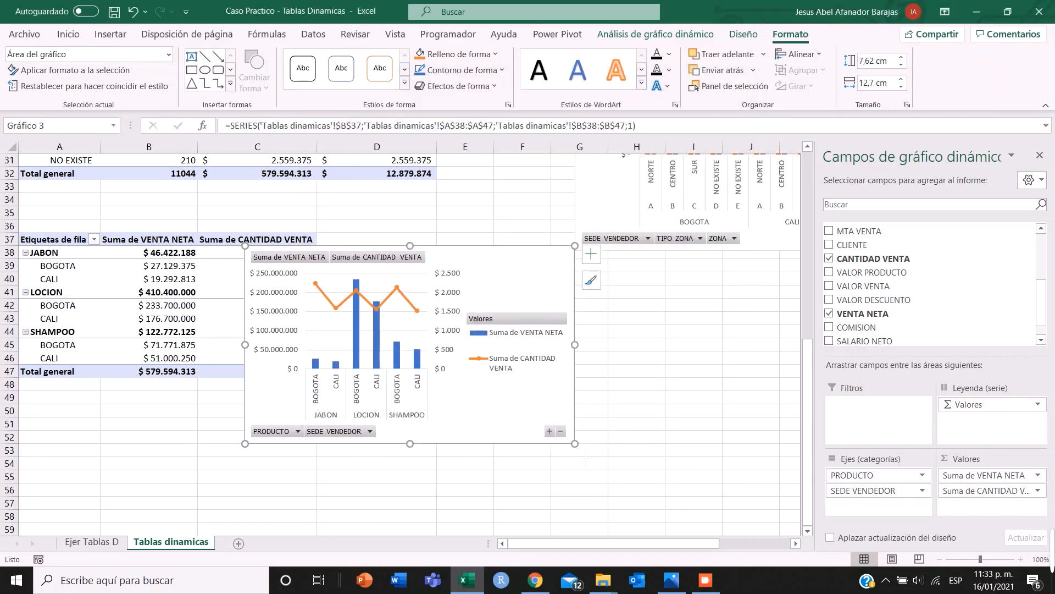
# Enlarge the product chart to about 8.39 by 15.52 cm and move it beside its pivot table, starting around row 40
pyautogui.moveTo(575, 443); pyautogui.dragTo(647, 463)
pyautogui.moveTo(476, 252); pyautogui.dragTo(655, 278)
pyautogui.scroll(9, 542, 240)
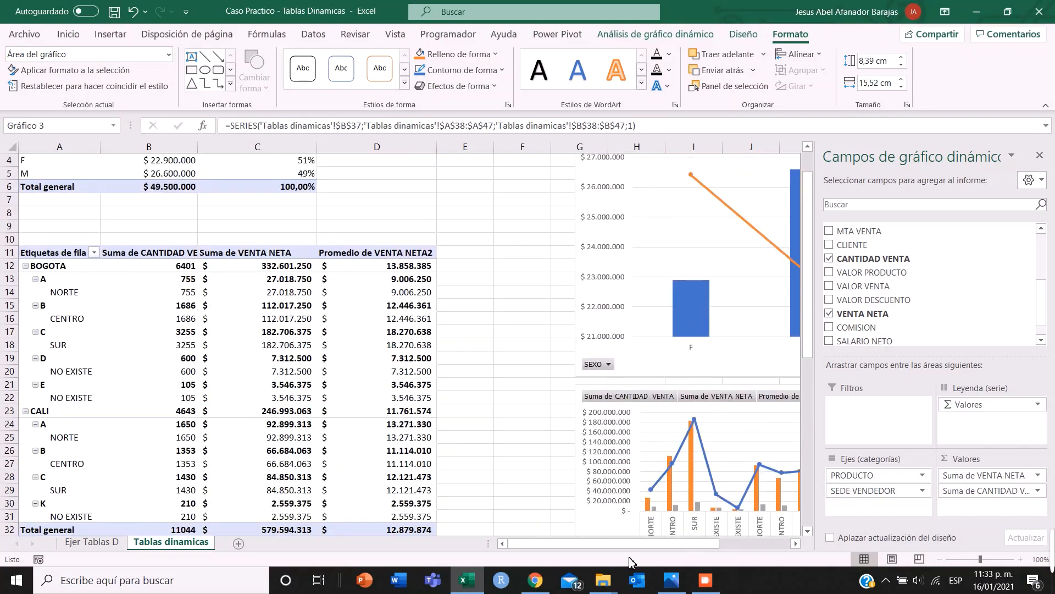
pyautogui.moveTo(666, 545); pyautogui.dragTo(735, 545)
pyautogui.scroll(-6, 382, 278)
pyautogui.scroll(2, 381, 278)
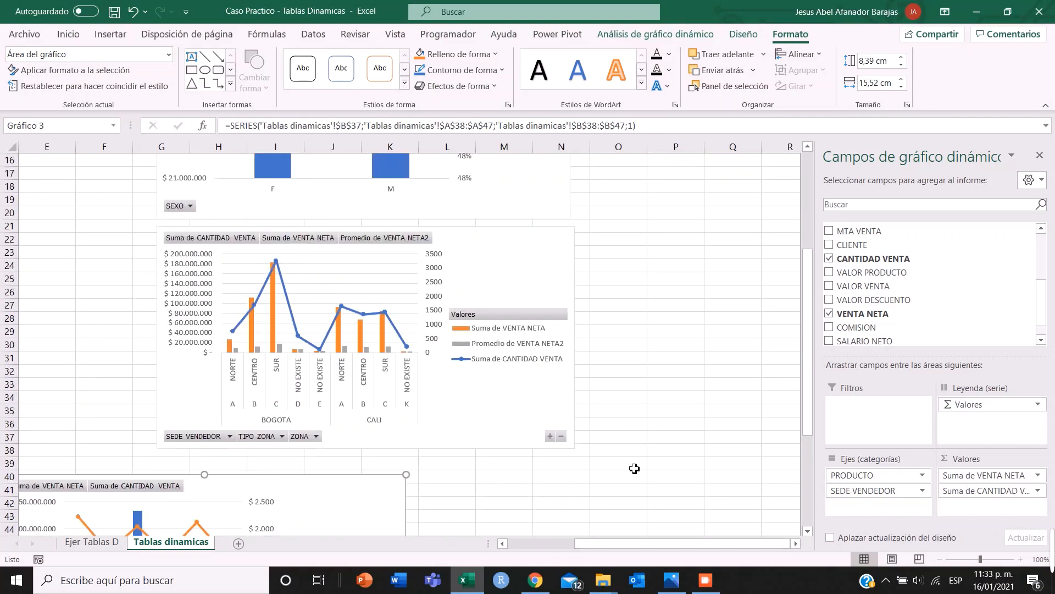
# Add SEDE VENDEDOR as a report filter to the SUELDO/SEXO pivot table
pyautogui.moveTo(605, 546); pyautogui.dragTo(488, 546)
pyautogui.scroll(3, 195, 198)
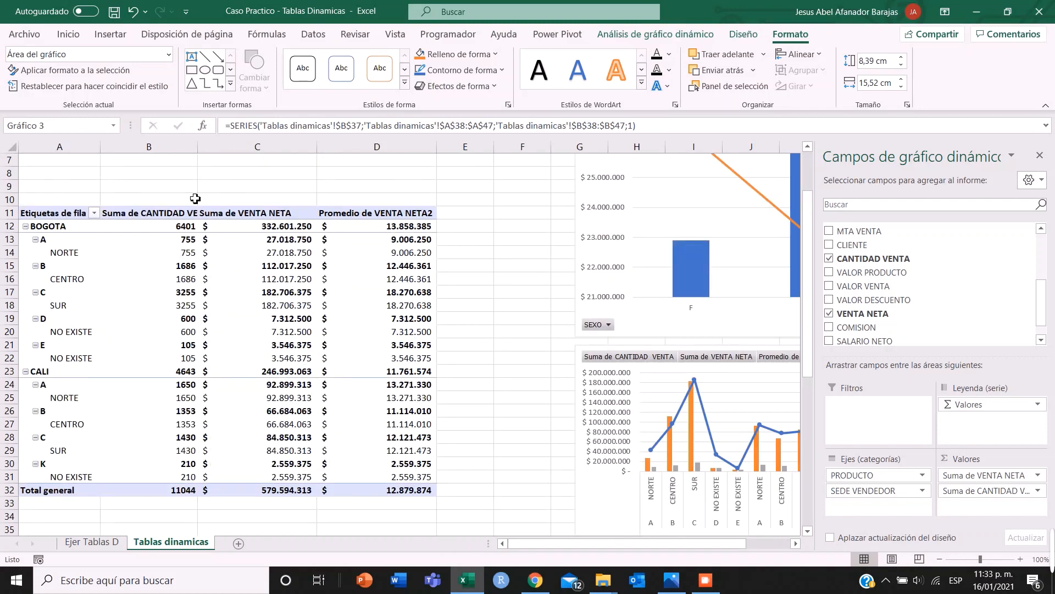
pyautogui.scroll(2, 195, 199)
pyautogui.click(44, 201)
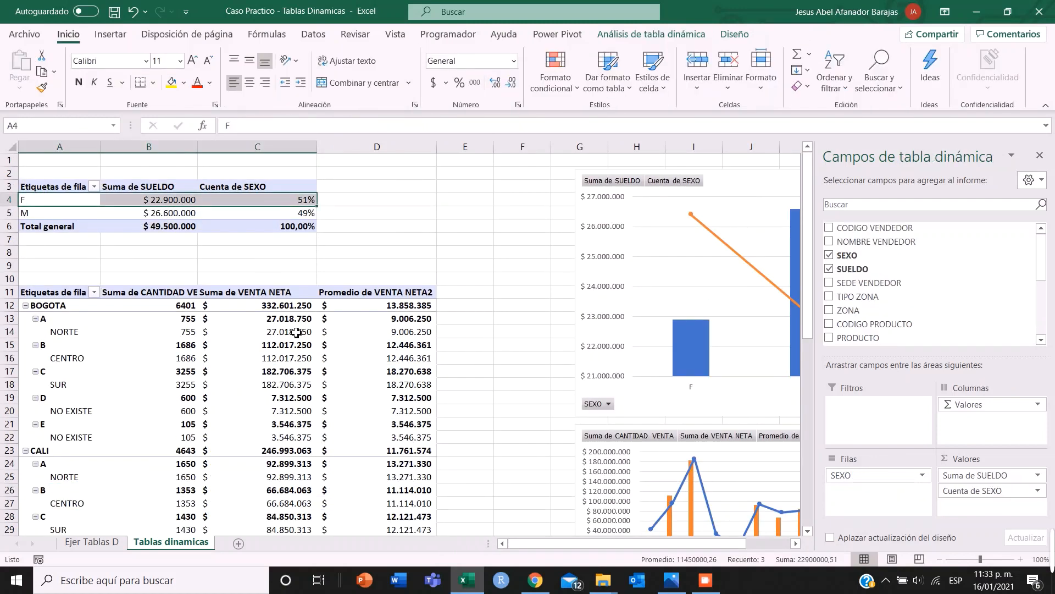
pyautogui.click(26, 203)
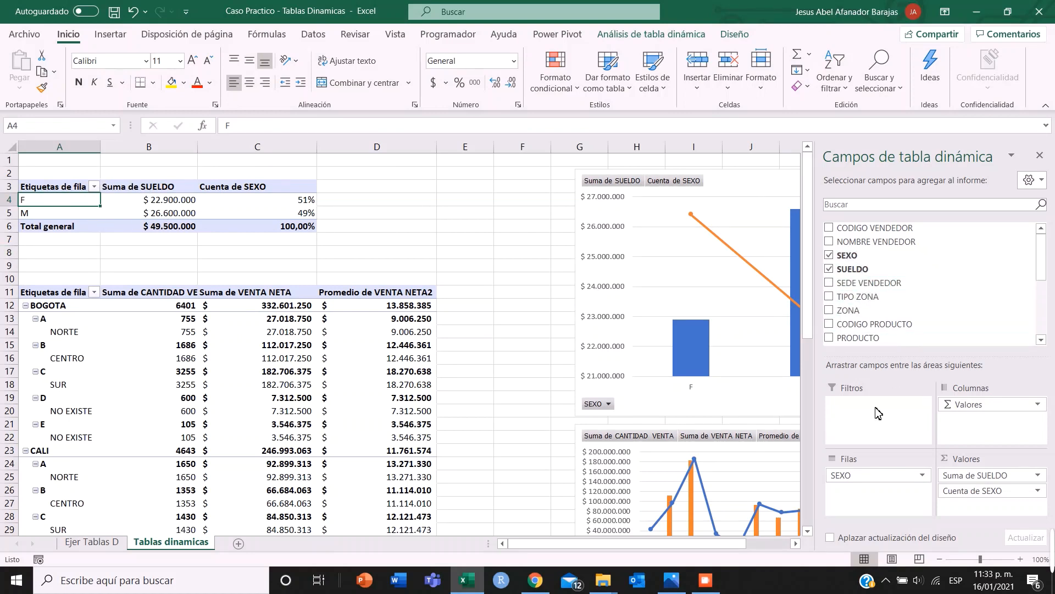
pyautogui.moveTo(886, 286); pyautogui.dragTo(880, 422)
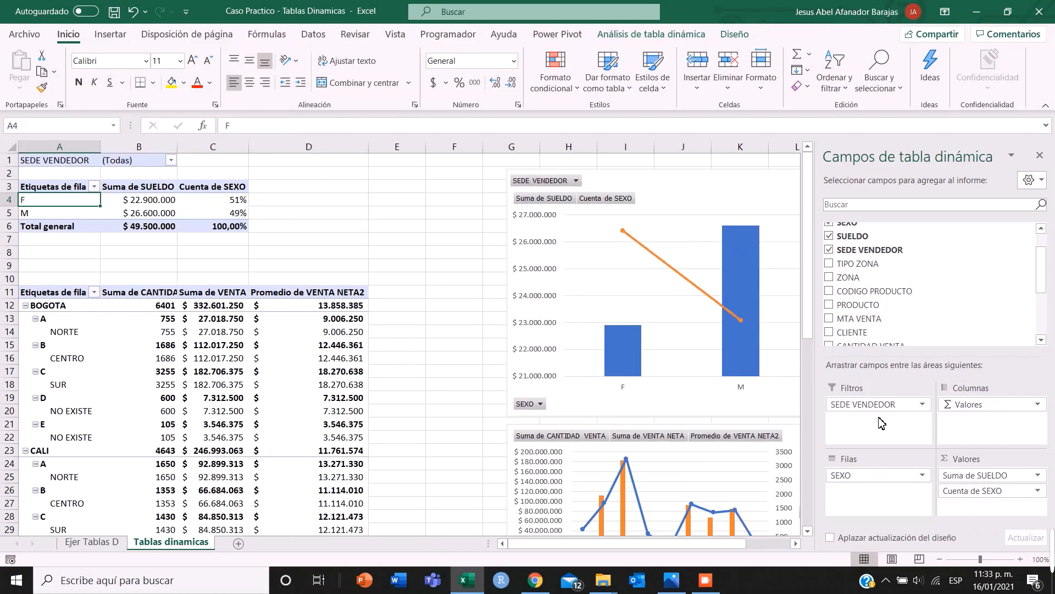
# Filter the SUELDO/SEXO pivot table by SEDE VENDEDOR so that only BOGOTA is included, with multiple selection enabled
pyautogui.click(69, 167)
pyautogui.click(171, 160)
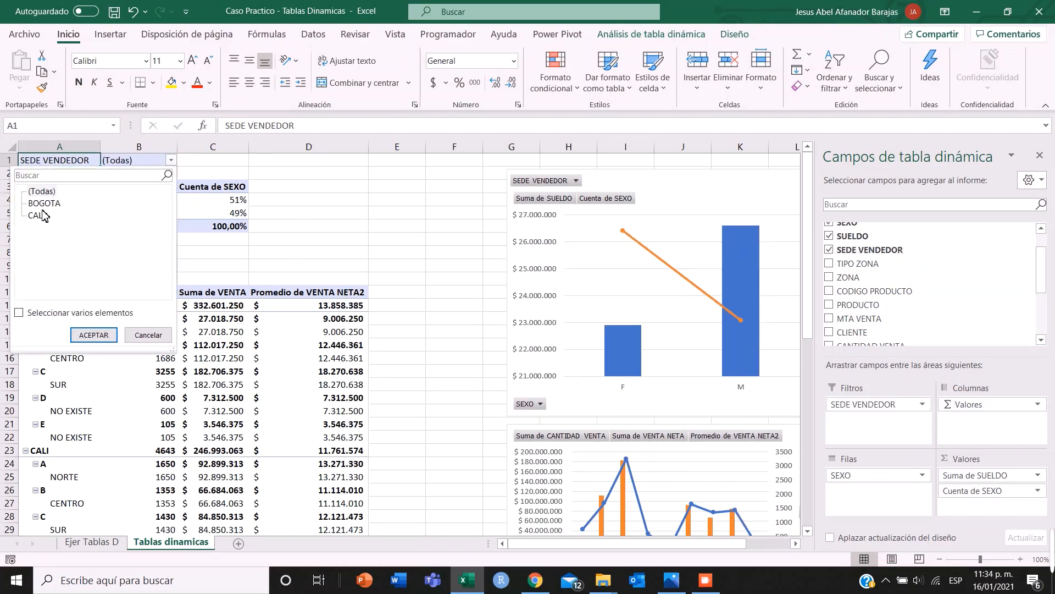
pyautogui.click(19, 313)
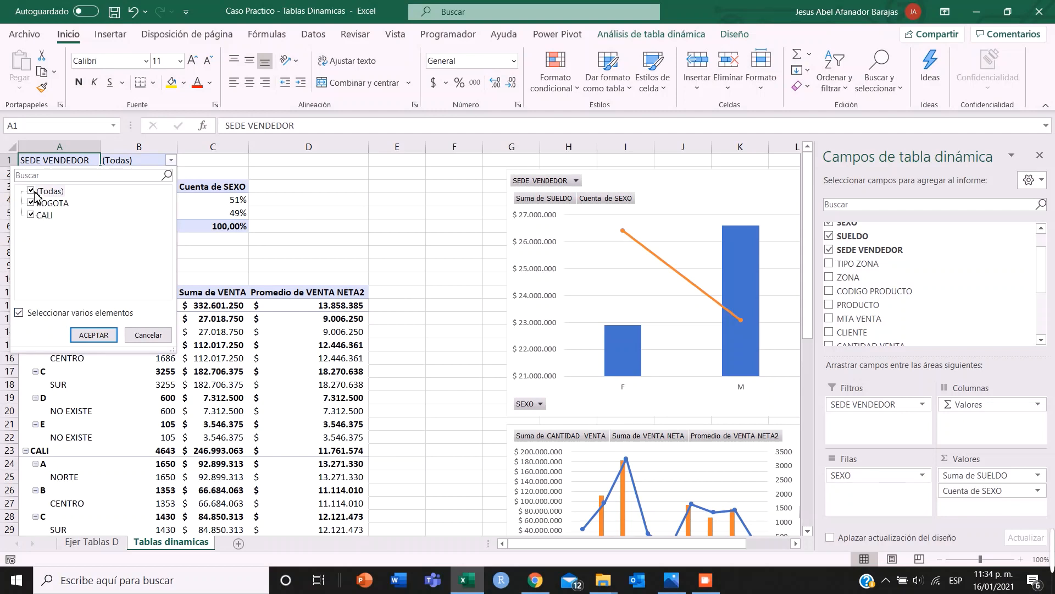
pyautogui.click(31, 191)
pyautogui.click(92, 335)
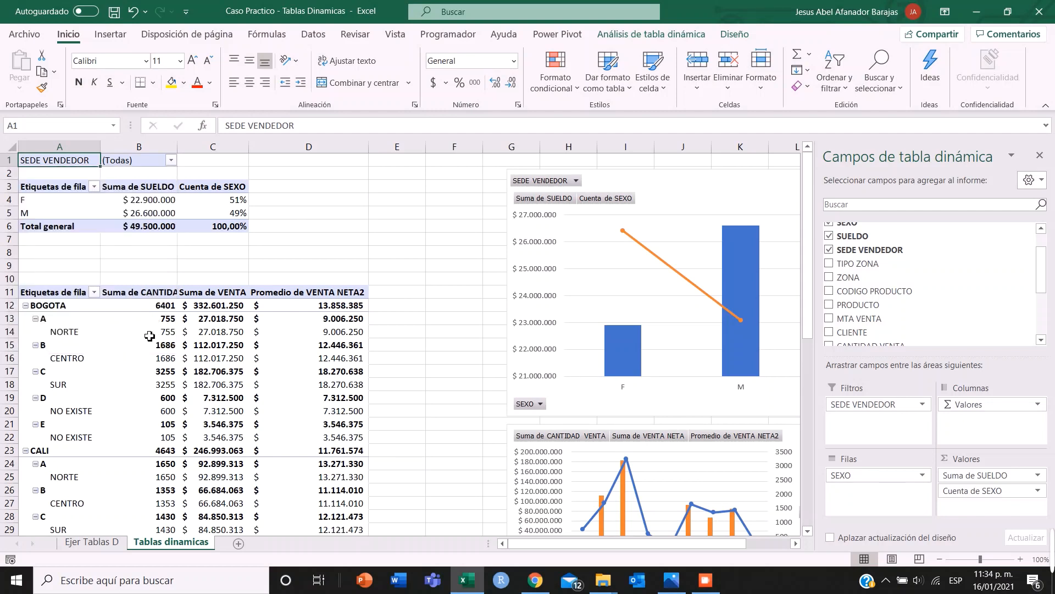
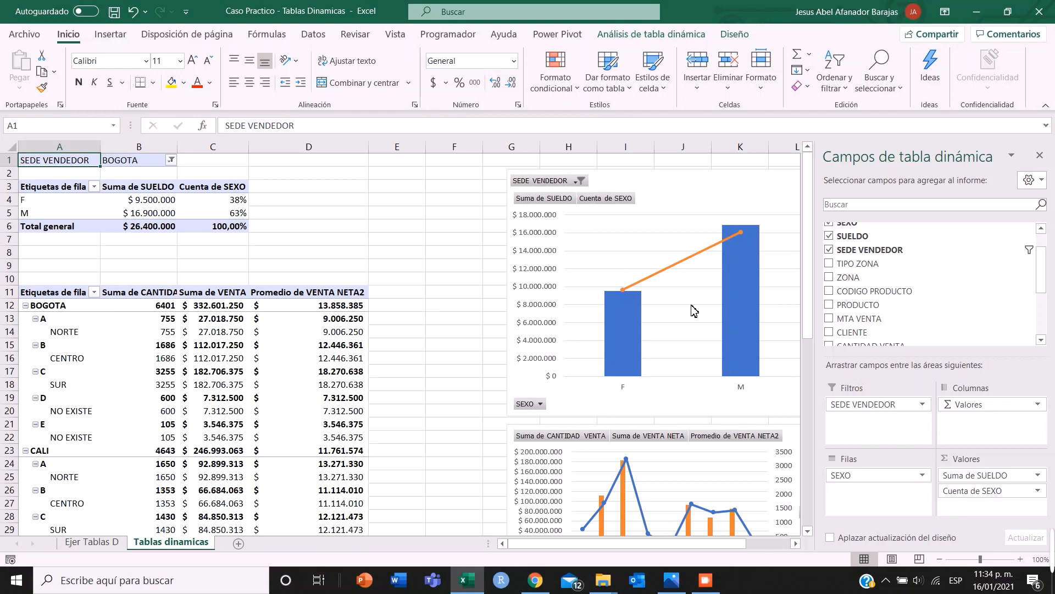
# Move the SUELDO/SEXO chart to start at column E in row 1, and remove SEDE VENDEDOR from the report filters
pyautogui.moveTo(687, 192); pyautogui.dragTo(565, 181)
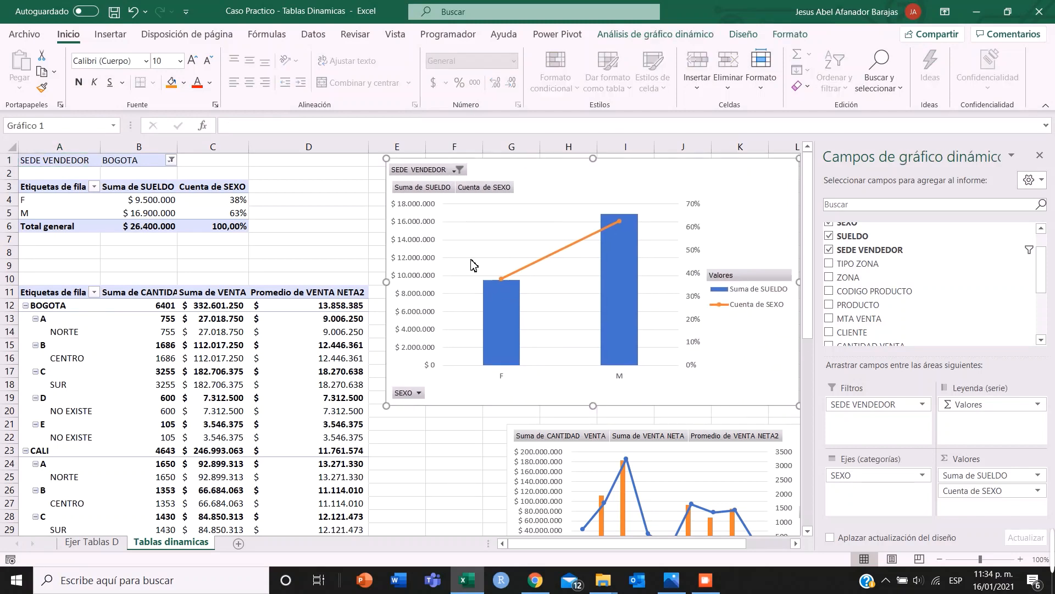
pyautogui.moveTo(869, 405); pyautogui.dragTo(465, 437)
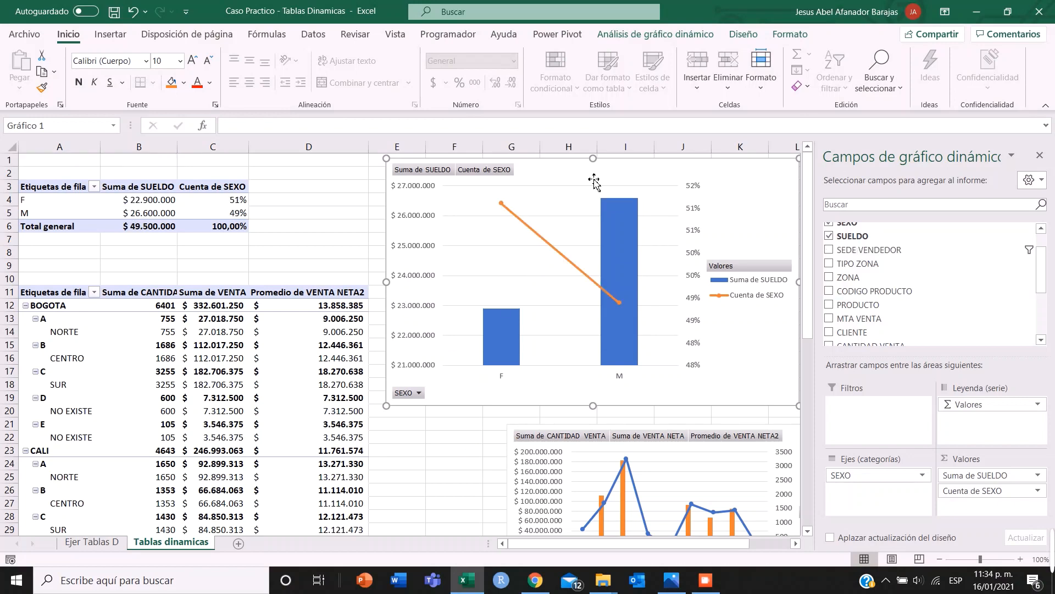
pyautogui.click(335, 214)
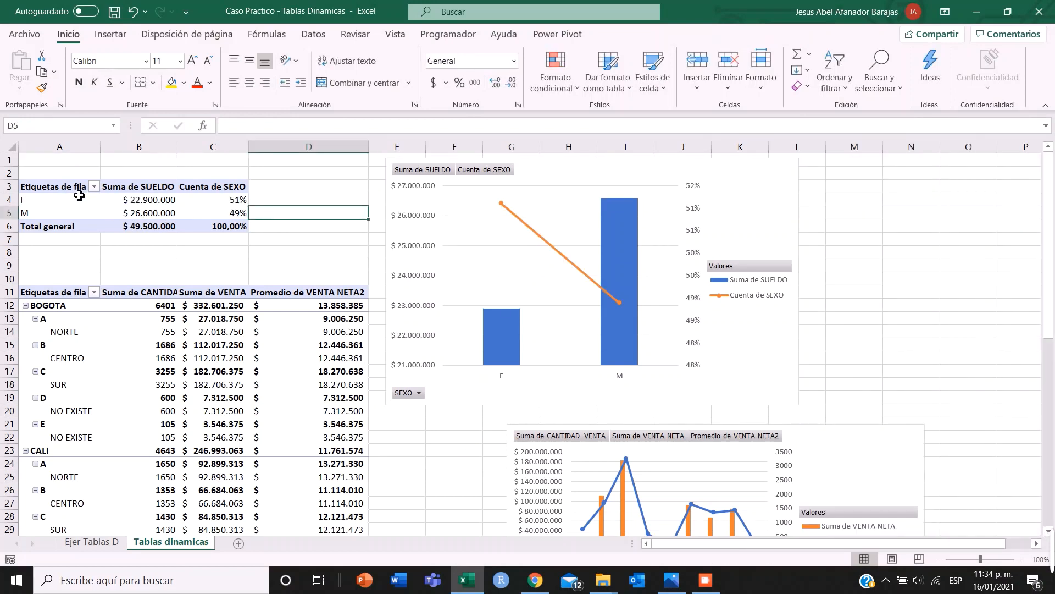
# Examine the label and value filter options for the SEXO row labels, keeping all items selected
pyautogui.click(79, 197)
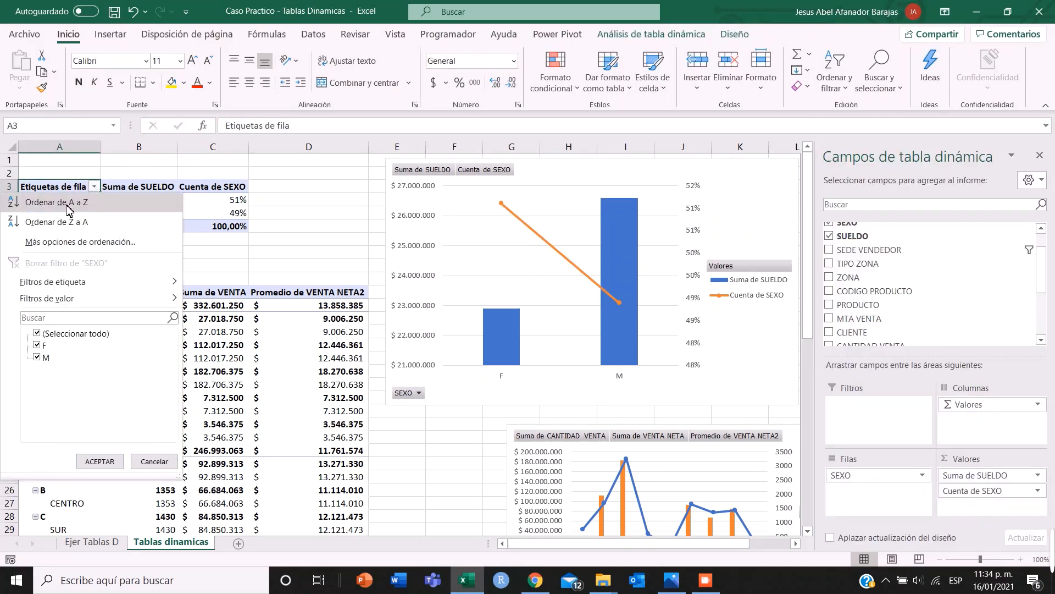
pyautogui.moveTo(98, 290)
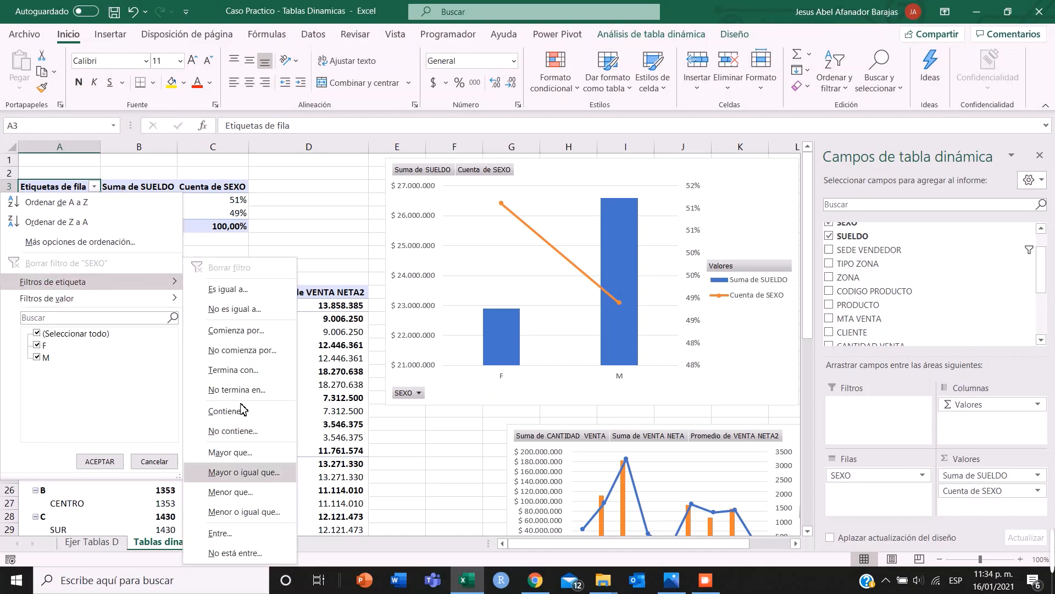
pyautogui.moveTo(144, 299)
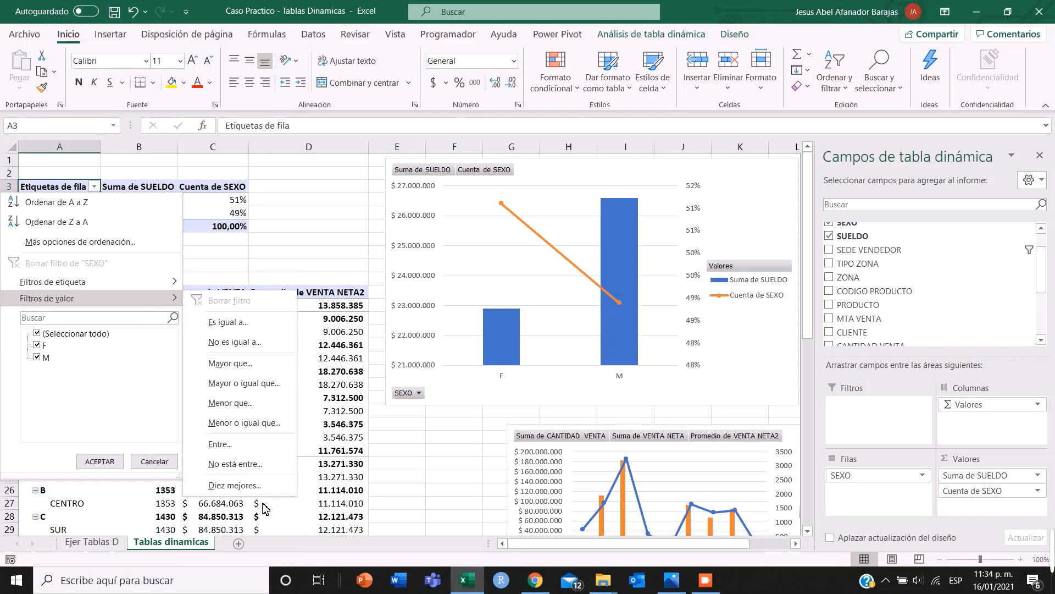
pyautogui.click(36, 333)
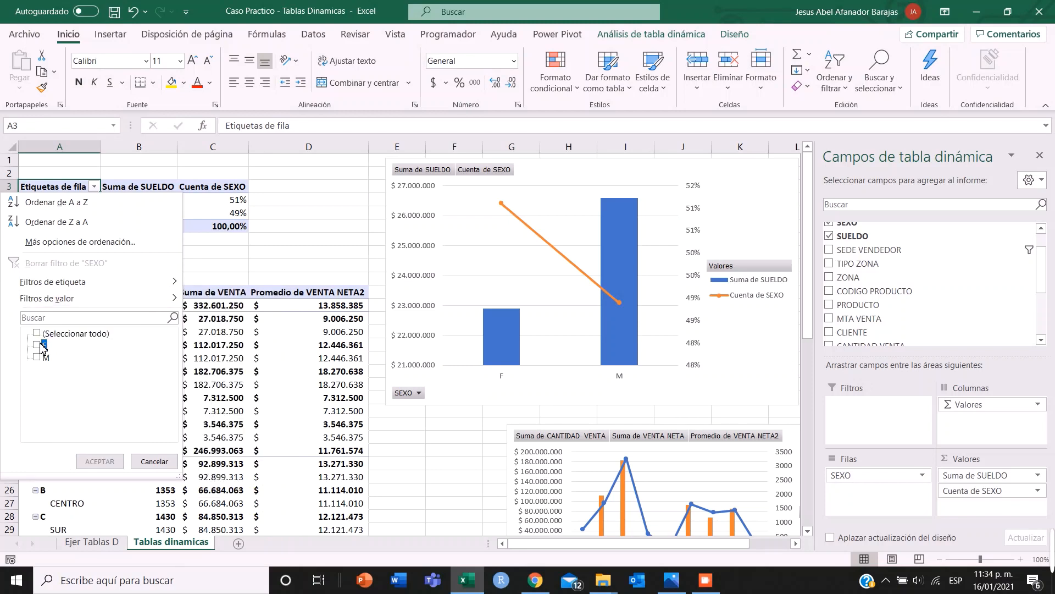
pyautogui.click(36, 345)
pyautogui.click(37, 335)
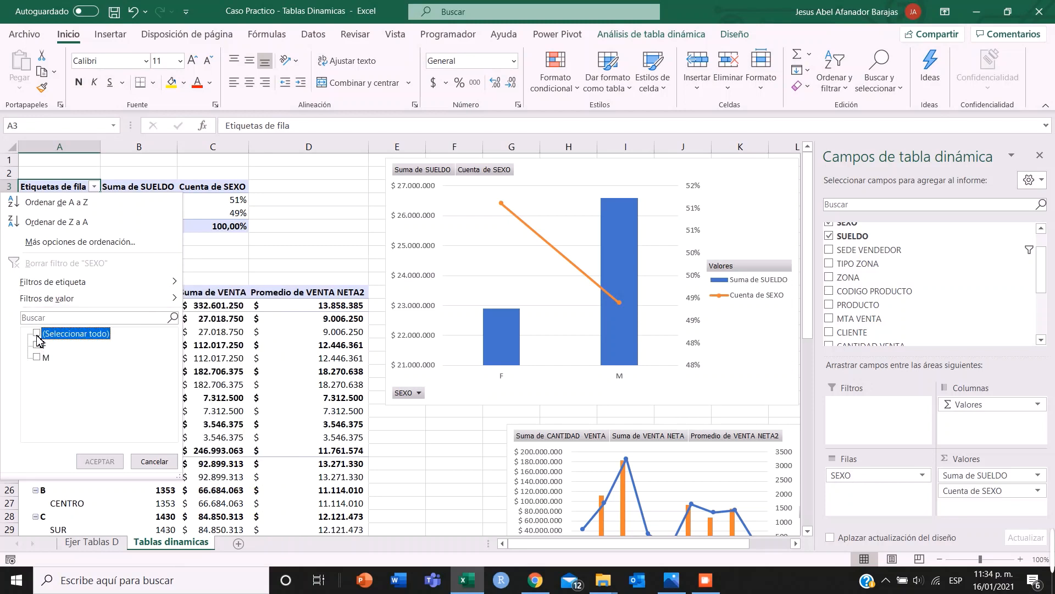
pyautogui.click(37, 334)
pyautogui.click(99, 461)
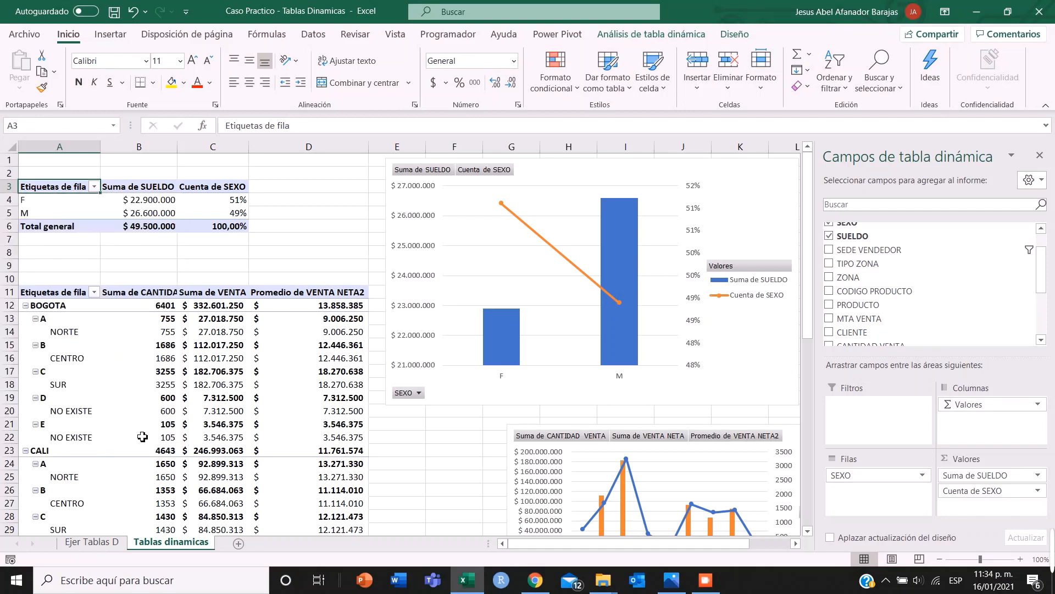
pyautogui.click(311, 242)
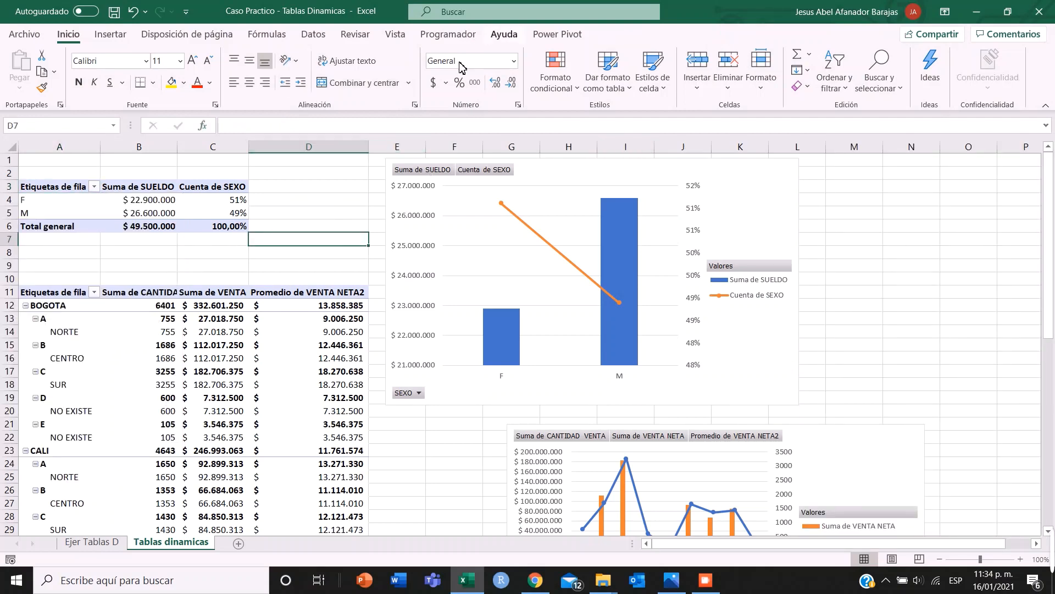
pyautogui.click(141, 258)
pyautogui.click(59, 192)
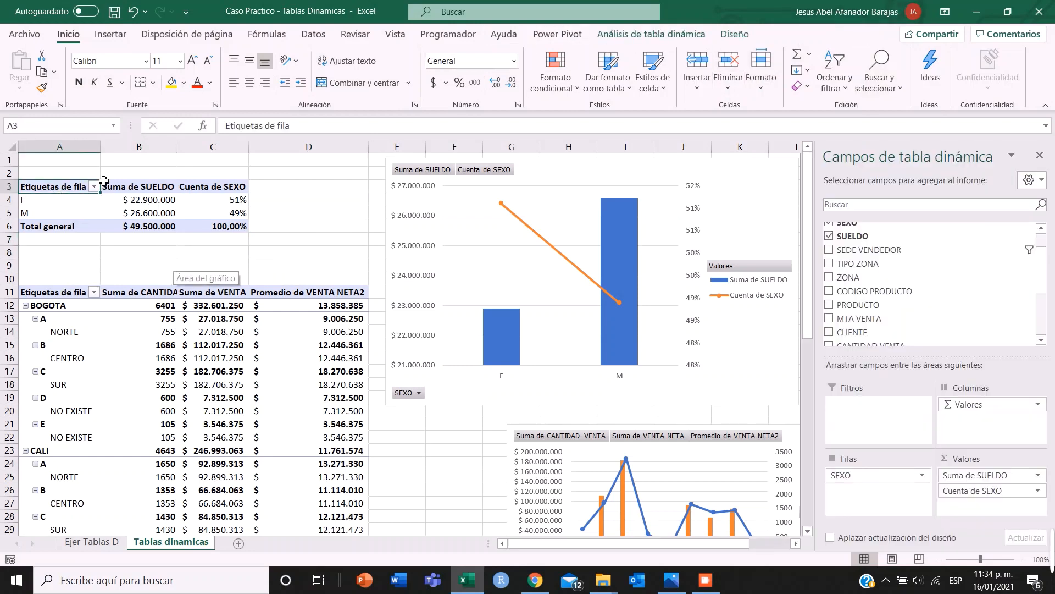
pyautogui.moveTo(51, 192); pyautogui.dragTo(227, 233)
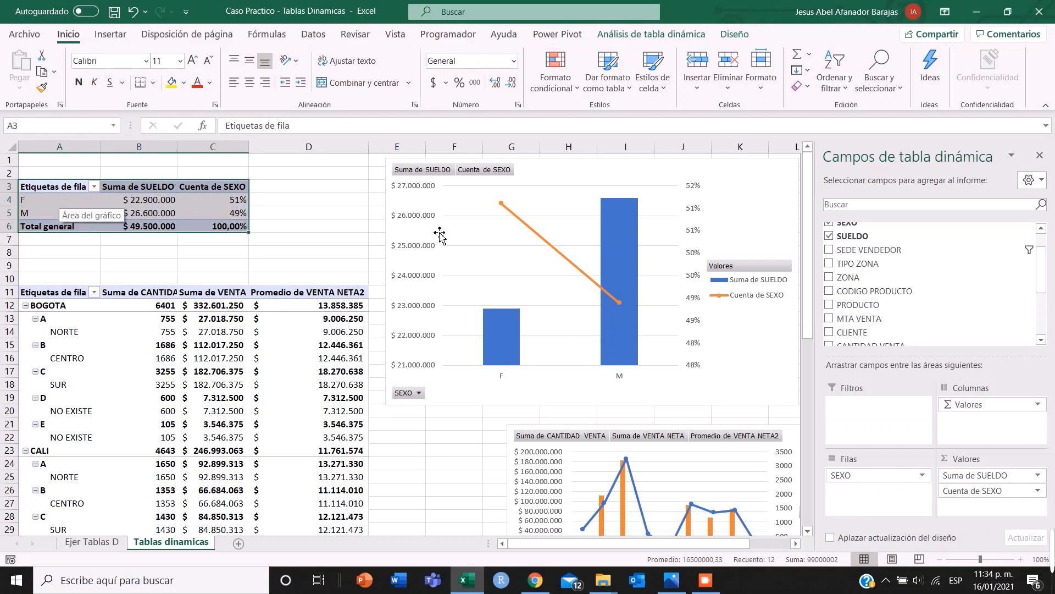
# Insert slicers for SEXO, SEDE VENDEDOR, TIPO ZONA, ZONA and PRODUCTO on the SUELDO/SEXO pivot table
pyautogui.click(70, 204)
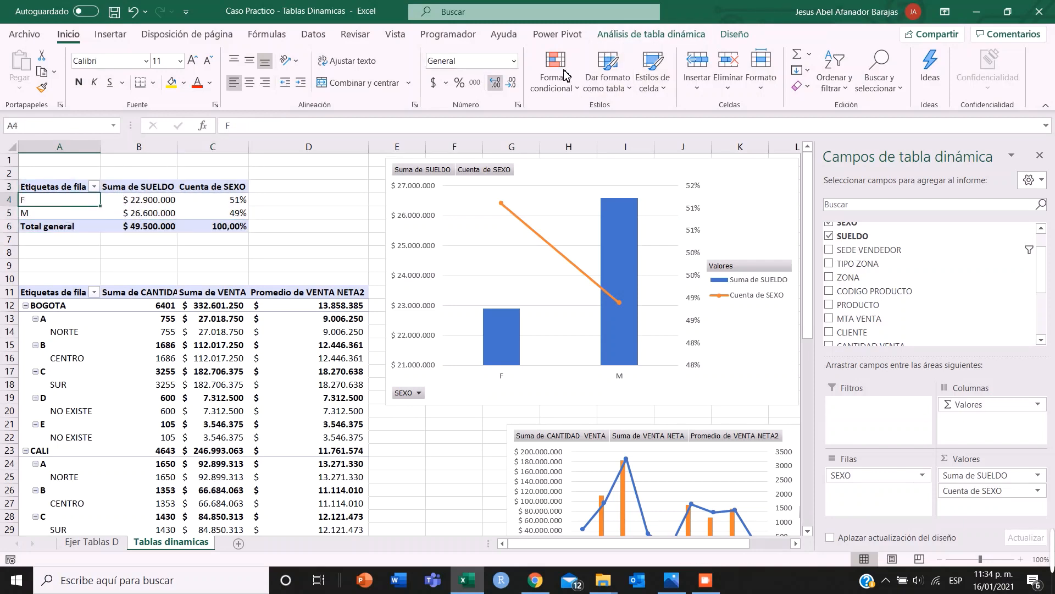
pyautogui.click(641, 38)
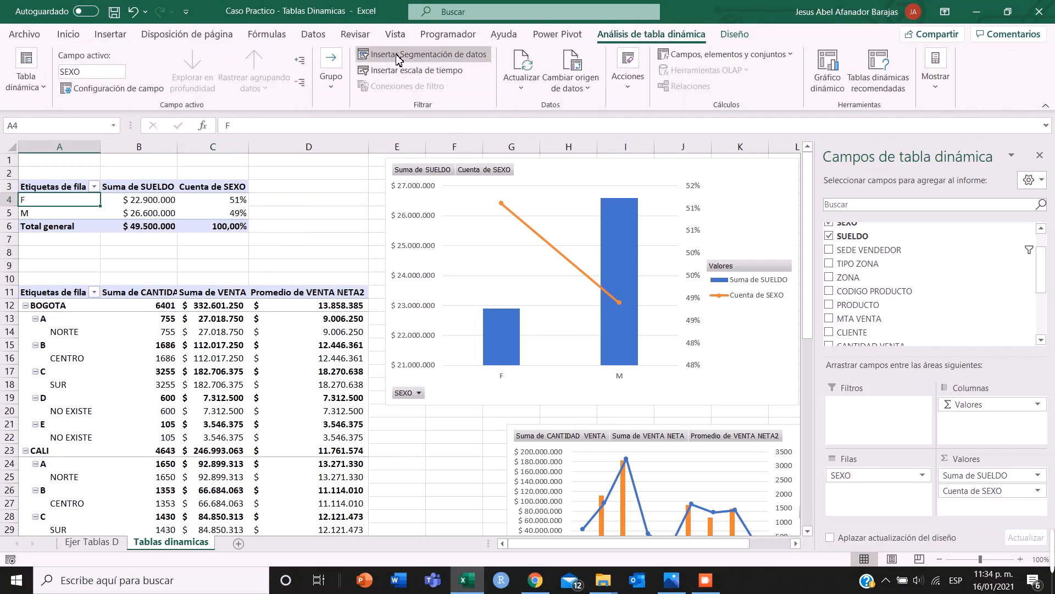
pyautogui.click(429, 57)
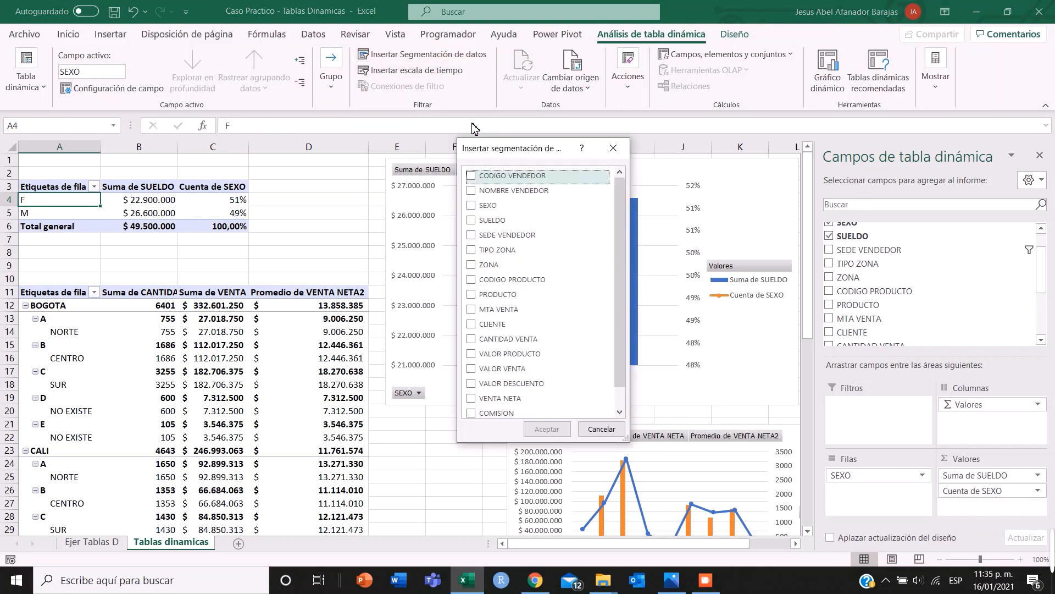
pyautogui.moveTo(526, 154); pyautogui.dragTo(469, 168)
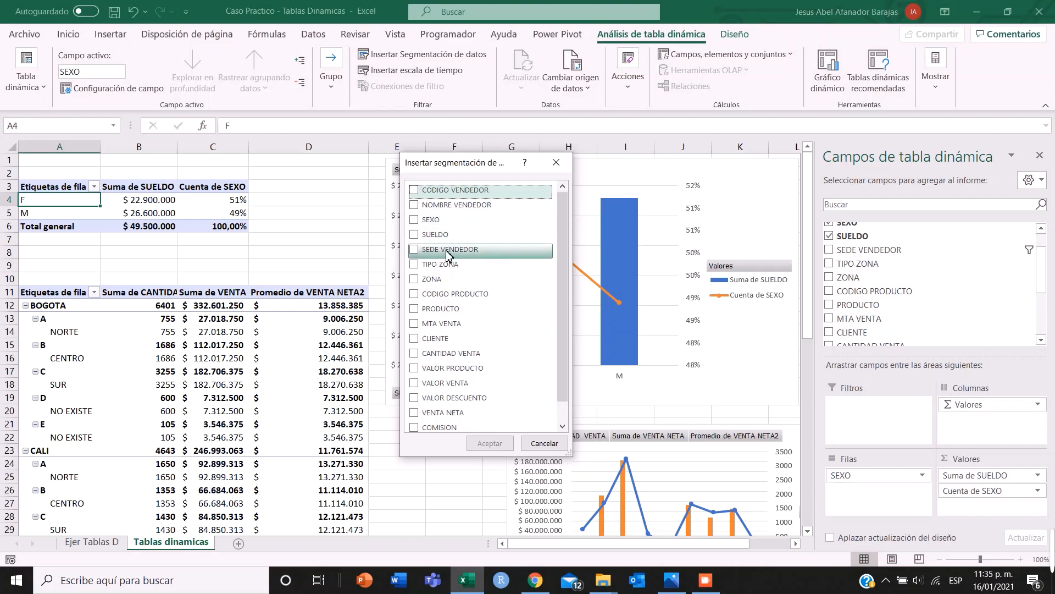
pyautogui.click(417, 219)
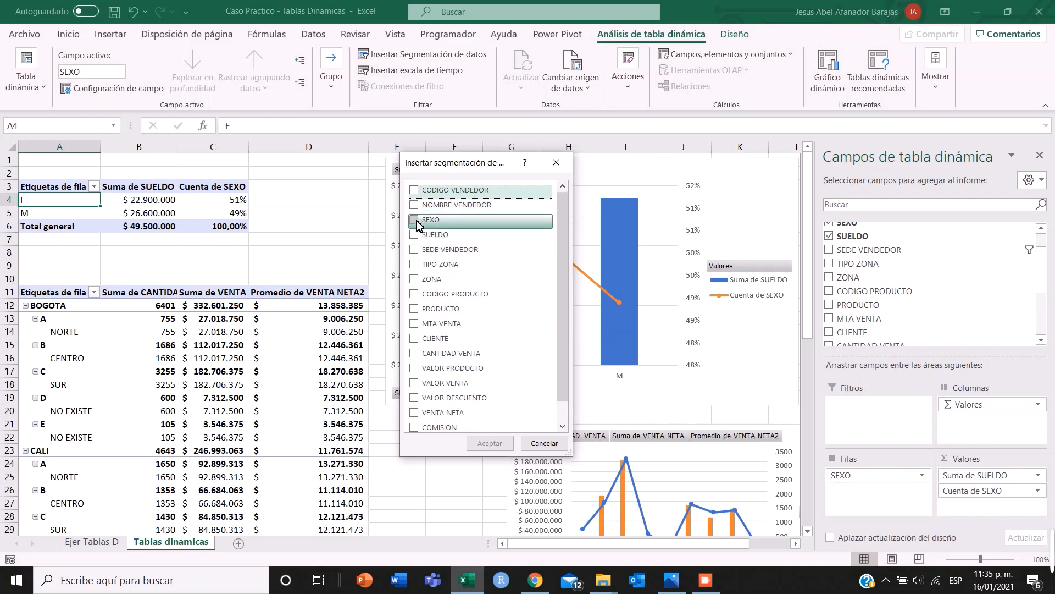
pyautogui.click(415, 249)
pyautogui.click(415, 265)
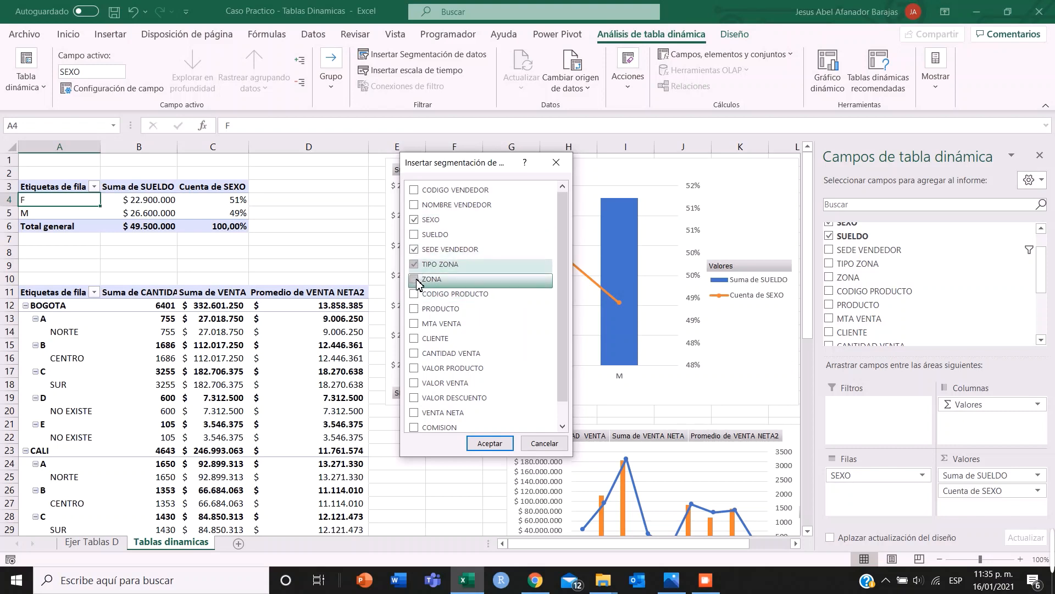
pyautogui.click(415, 278)
pyautogui.click(415, 309)
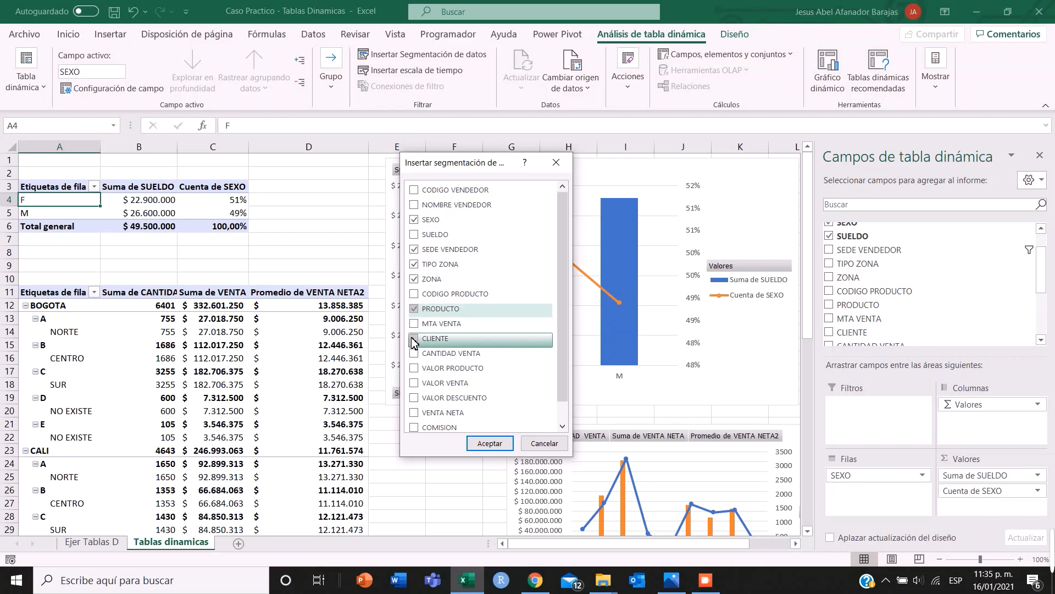
pyautogui.scroll(-1, 424, 362)
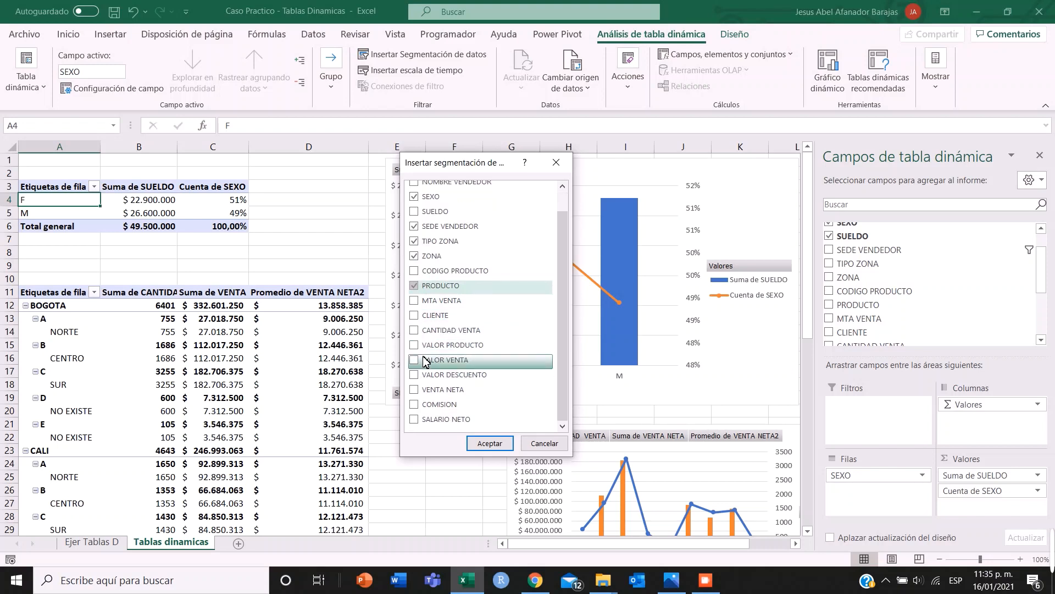
pyautogui.scroll(1, 422, 347)
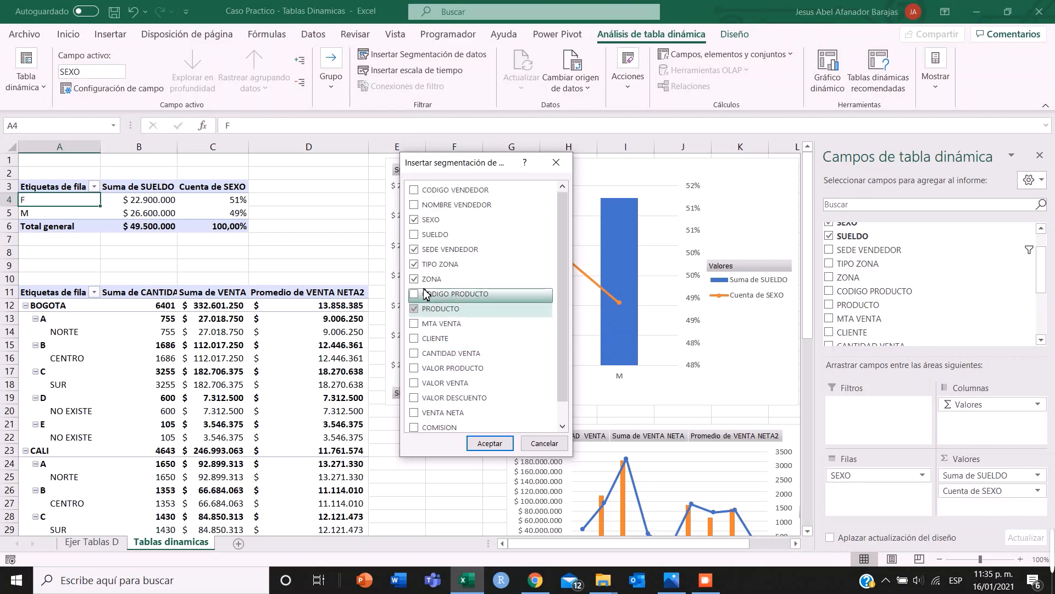
pyautogui.click(489, 444)
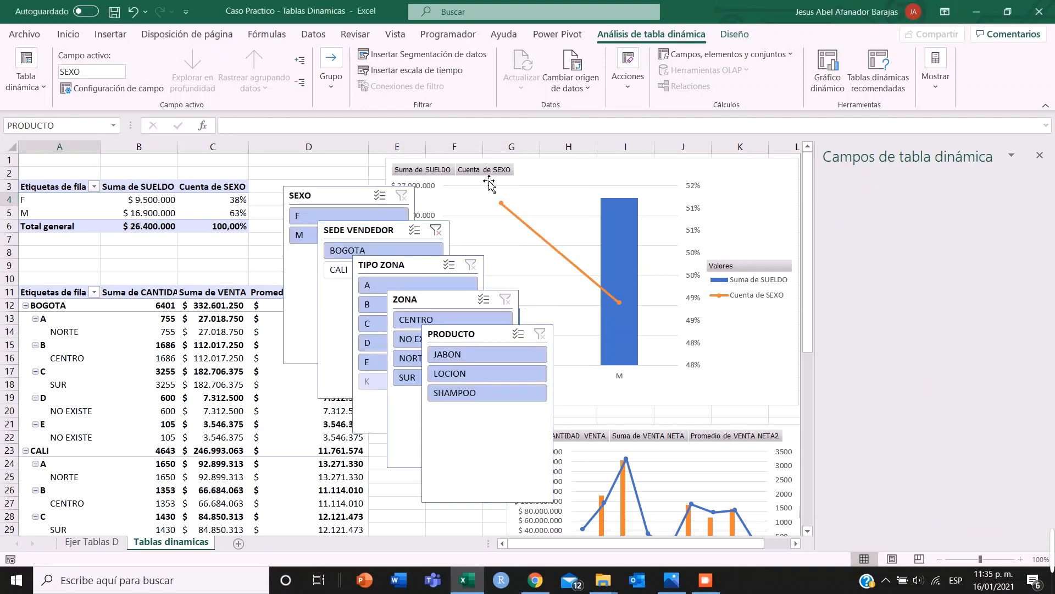
# Place the SEDE VENDEDOR and PRODUCTO slicers side by side to the right of the SUELDO/SEXO chart and shorten both to fit their items
pyautogui.moveTo(390, 247); pyautogui.dragTo(888, 185)
pyautogui.moveTo(482, 338); pyautogui.dragTo(1013, 172)
pyautogui.click(882, 335)
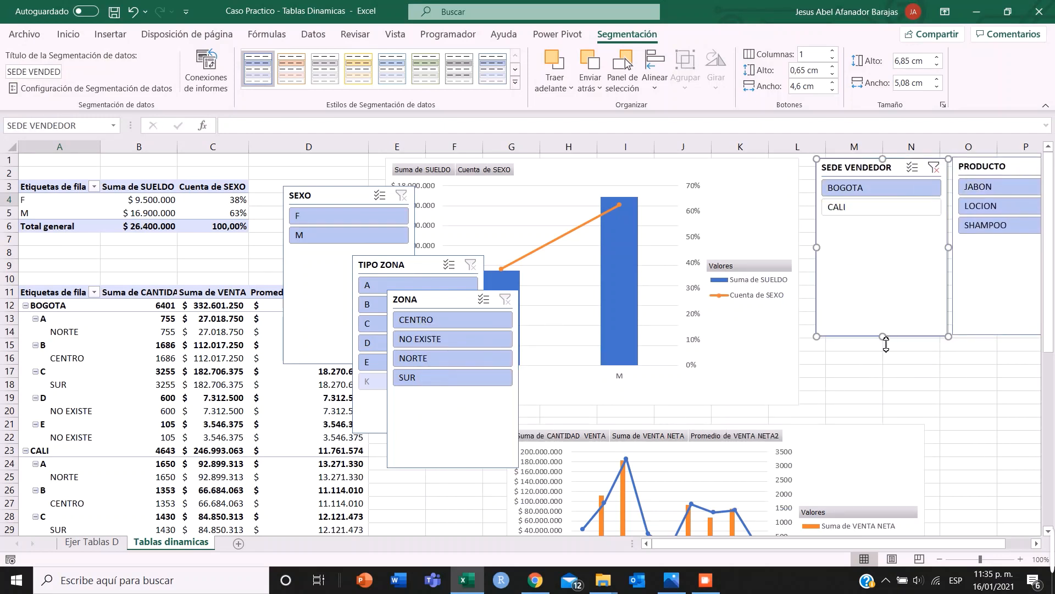
pyautogui.moveTo(882, 335); pyautogui.dragTo(882, 226)
pyautogui.click(954, 273)
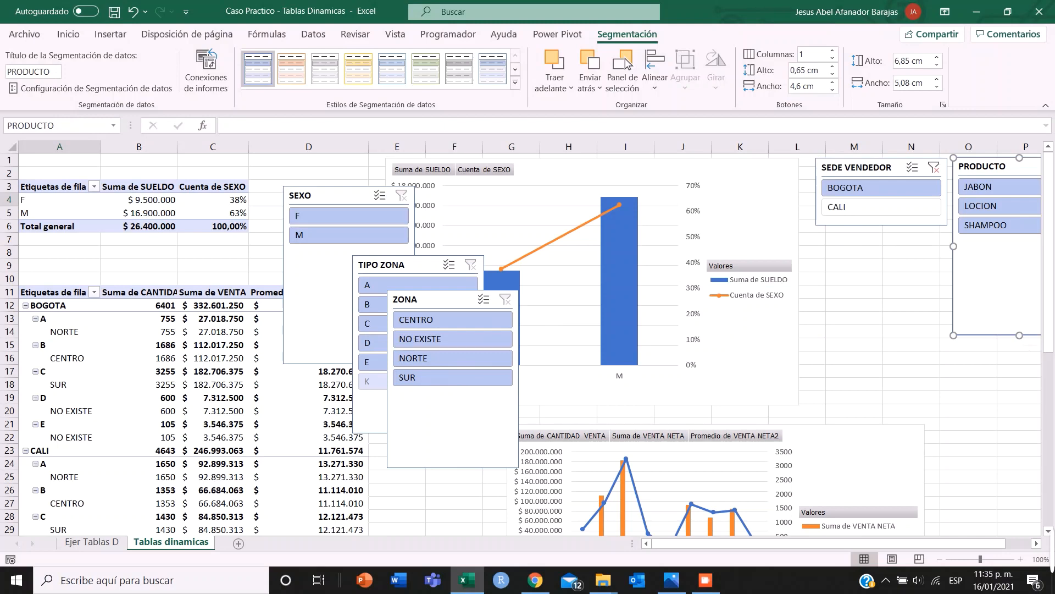
pyautogui.moveTo(1034, 335); pyautogui.dragTo(1028, 250)
# Place the ZONA slicer below SEDE VENDEDOR and TIPO ZONA below PRODUCTO, shortening both, with TIPO ZONA about 5.5 cm high
pyautogui.moveTo(447, 300); pyautogui.dragTo(876, 245)
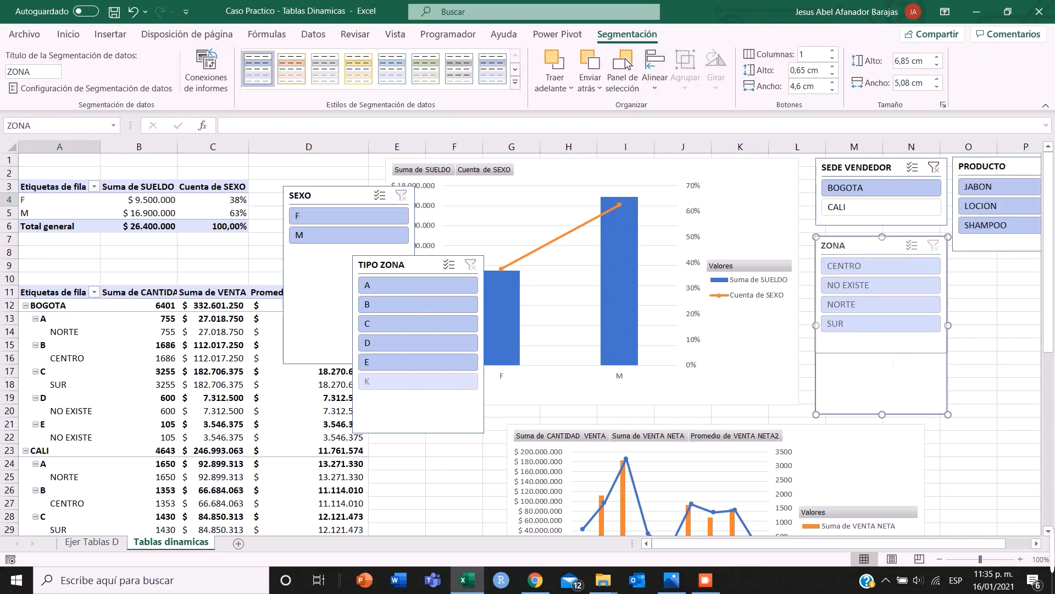
pyautogui.moveTo(893, 362); pyautogui.dragTo(892, 349)
pyautogui.moveTo(416, 267); pyautogui.dragTo(1015, 286)
pyautogui.moveTo(1020, 445); pyautogui.dragTo(1020, 410)
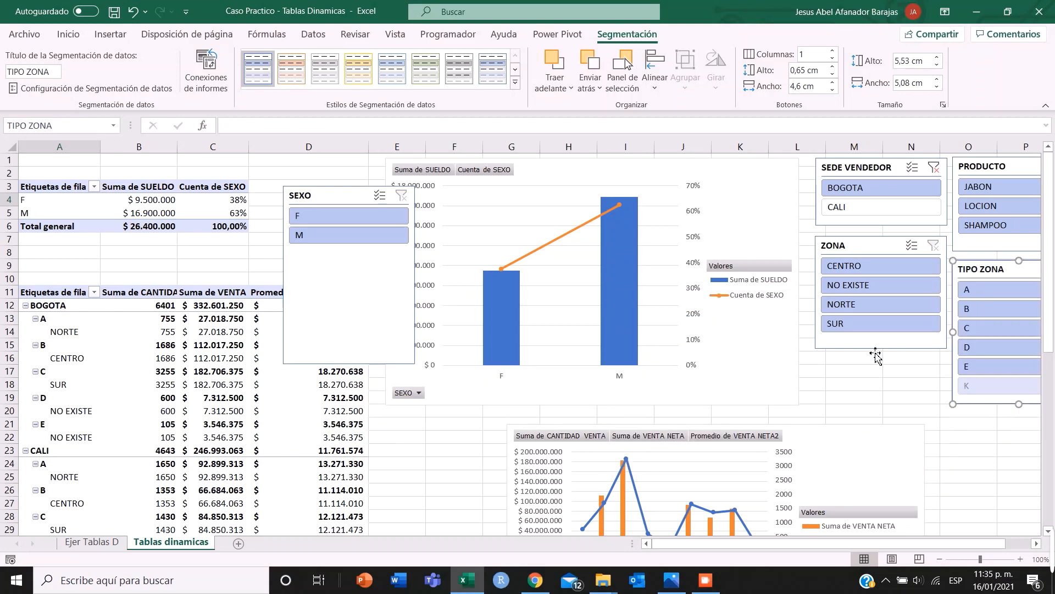
# Place the SEXO slicer below the ZONA slicer and shorten it to fit its two items
pyautogui.moveTo(327, 288); pyautogui.dragTo(874, 497)
pyautogui.hscroll(1, 934, 541)
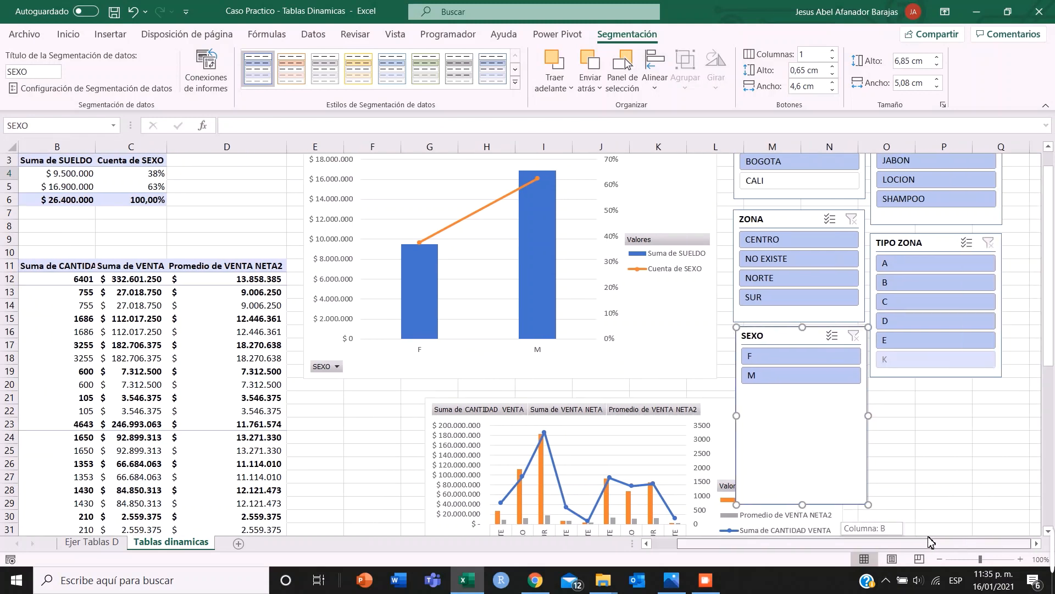
pyautogui.click(1036, 544)
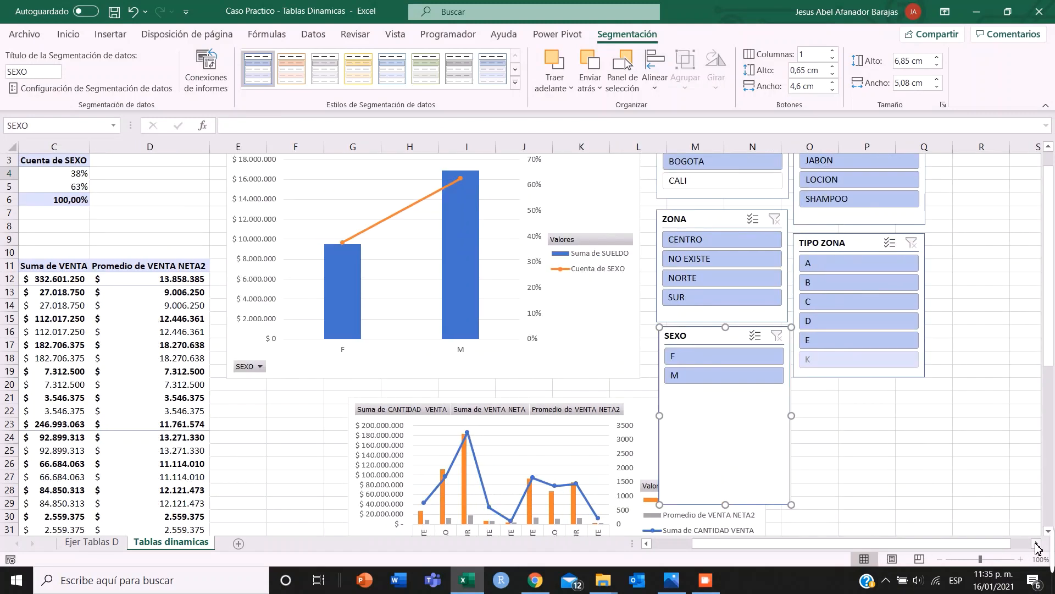
pyautogui.scroll(1, 1050, 263)
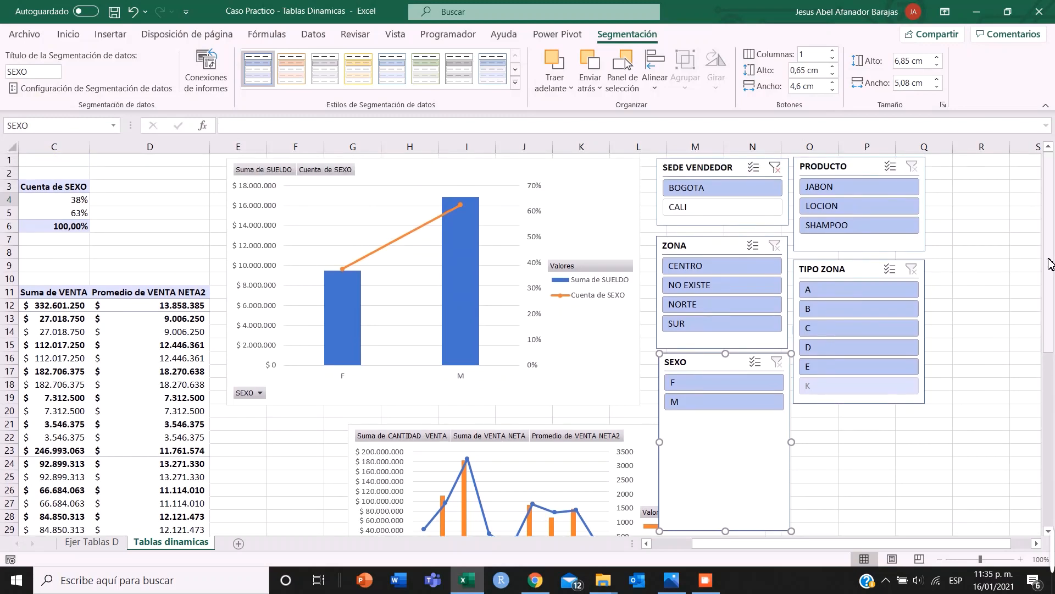
pyautogui.moveTo(726, 531); pyautogui.dragTo(729, 431)
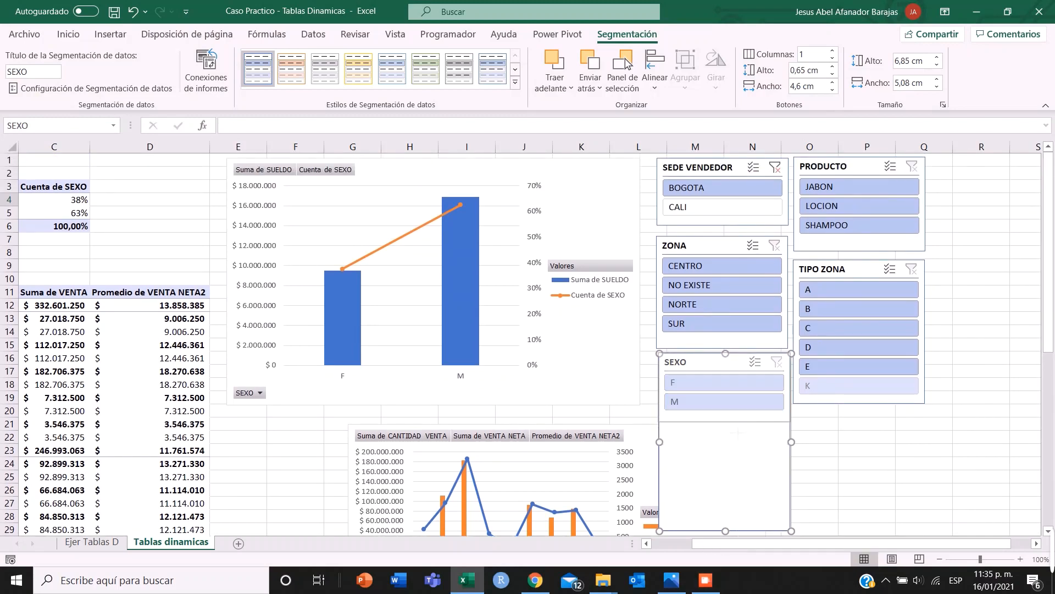
pyautogui.click(881, 440)
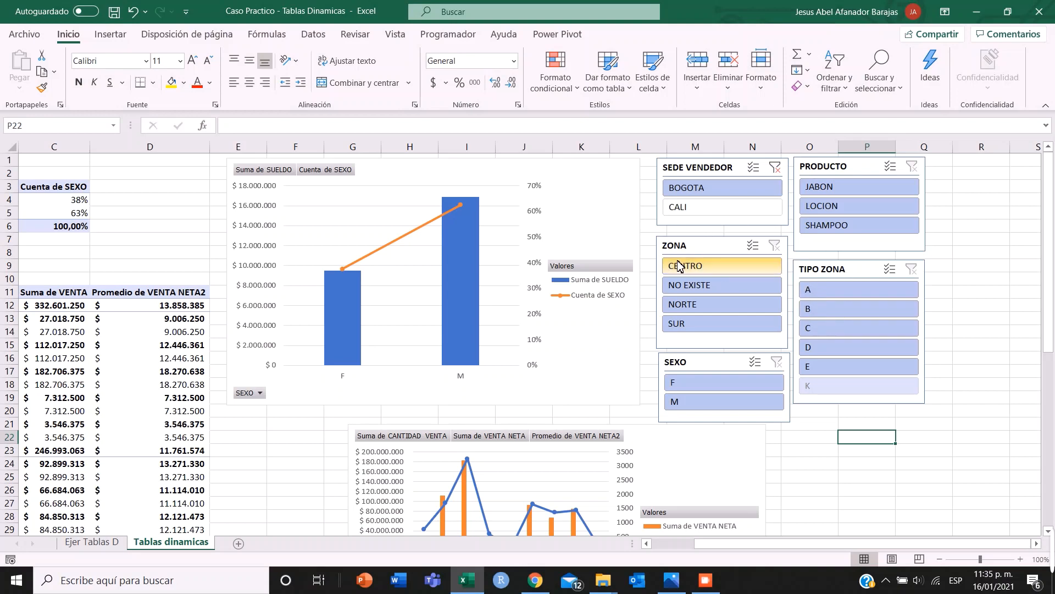
# Move the ZONA slicer up closer to SEDE VENDEDOR, test filtering by ZONA NO EXISTE and by SEXO, and clear both filters
pyautogui.moveTo(701, 250); pyautogui.dragTo(702, 244)
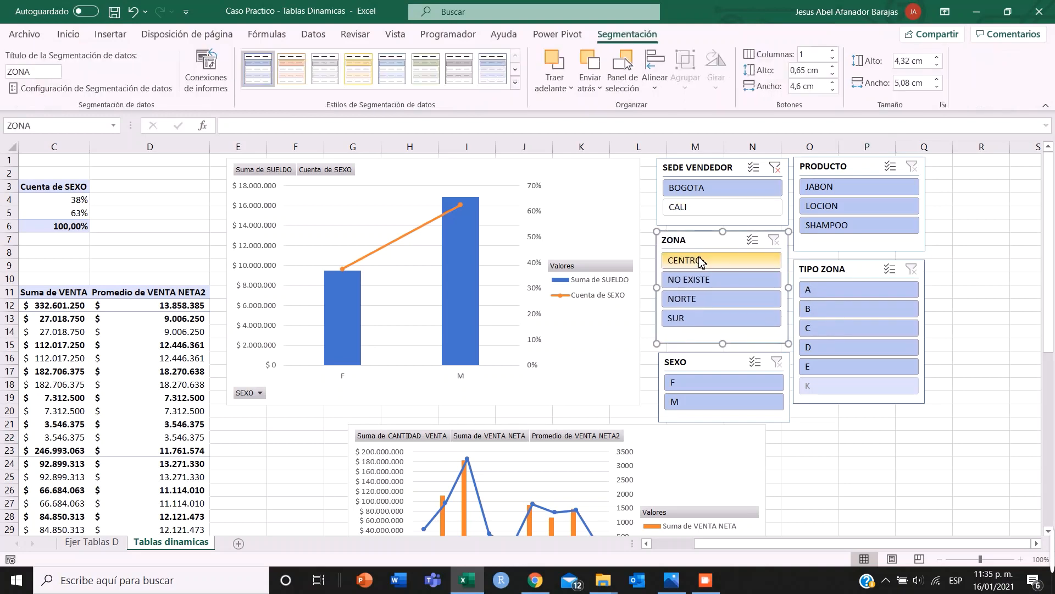
pyautogui.click(702, 261)
pyautogui.click(693, 280)
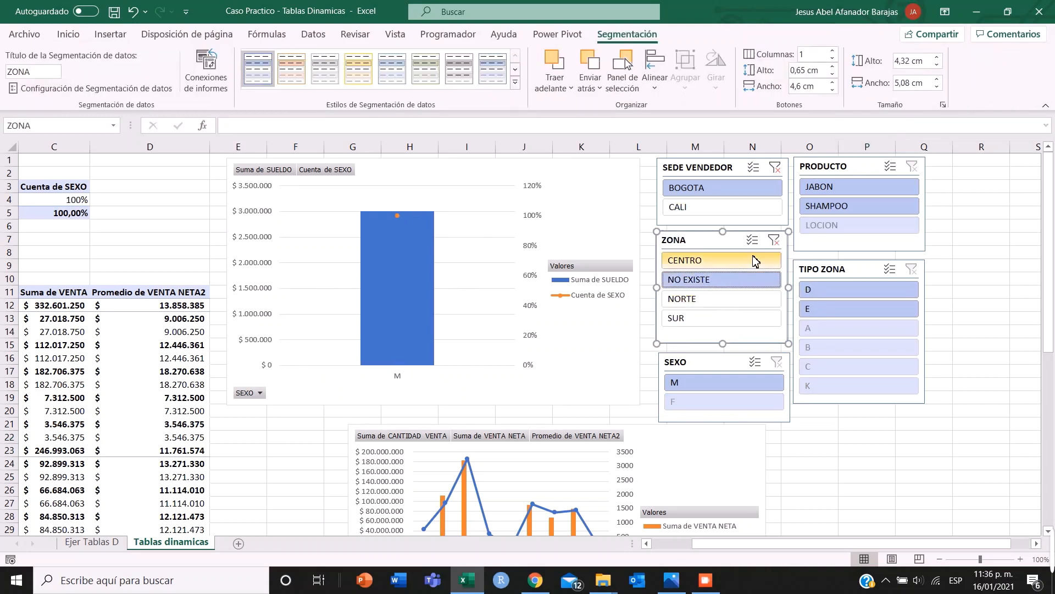
pyautogui.click(684, 402)
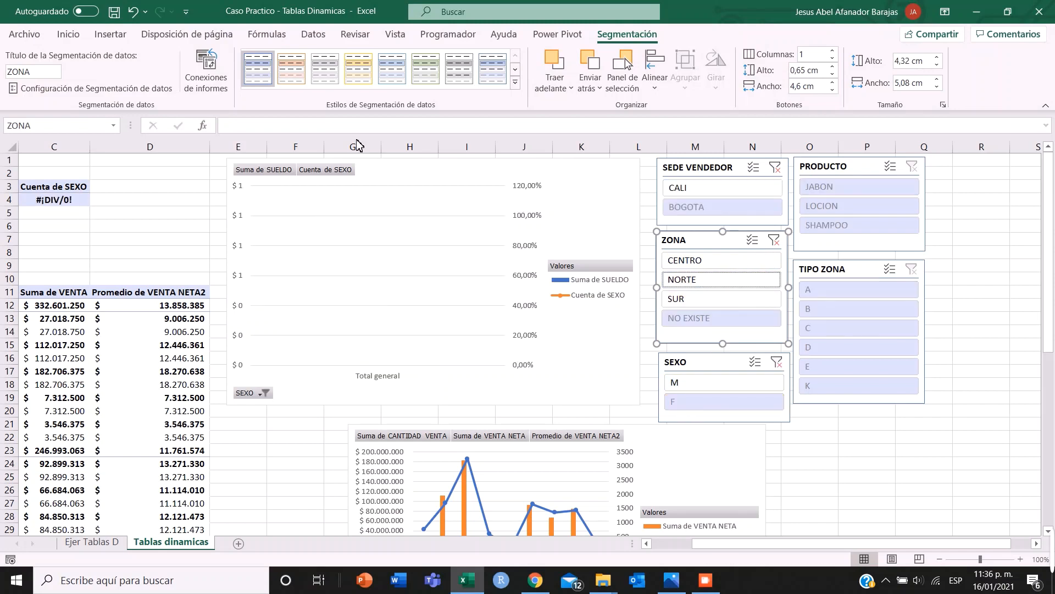
pyautogui.click(680, 383)
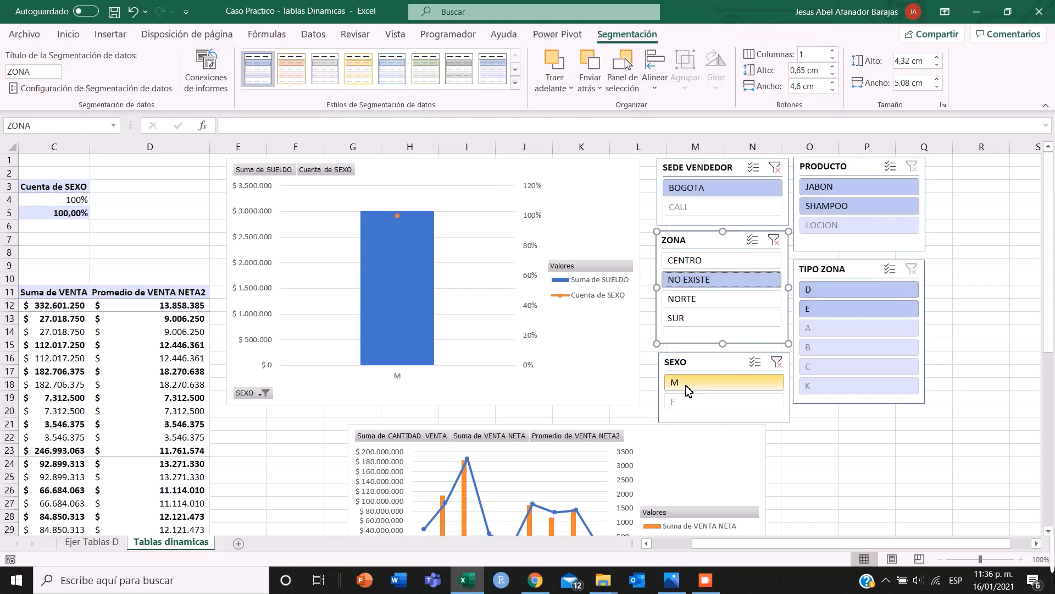
pyautogui.click(778, 362)
pyautogui.click(774, 241)
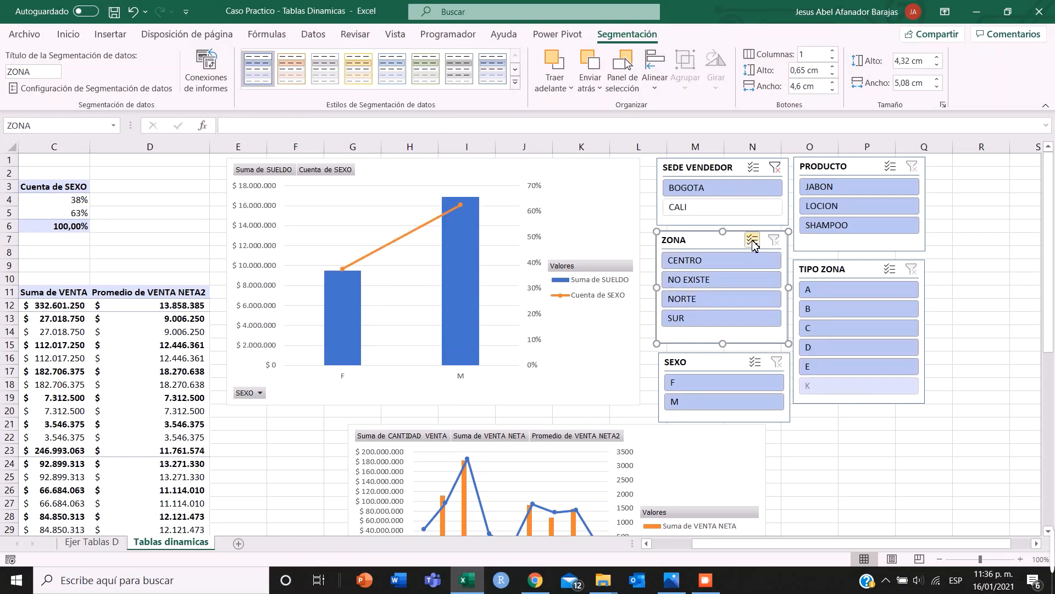
# Enable multiple selection on the ZONA slicer, exclude CENTRO and NORTE, and include both again
pyautogui.click(732, 261)
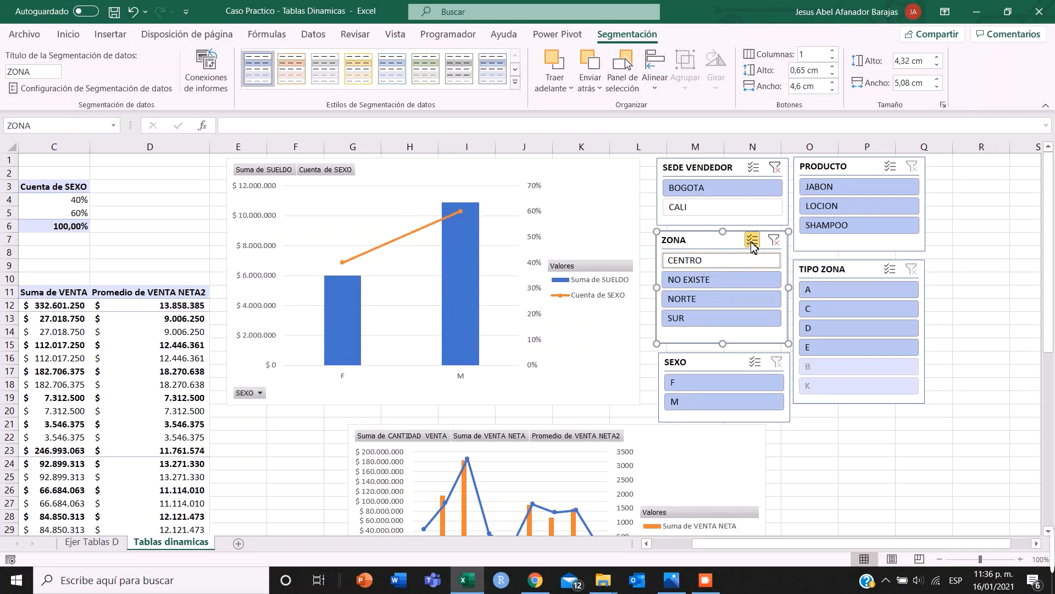
pyautogui.click(730, 299)
pyautogui.click(714, 260)
pyautogui.click(706, 300)
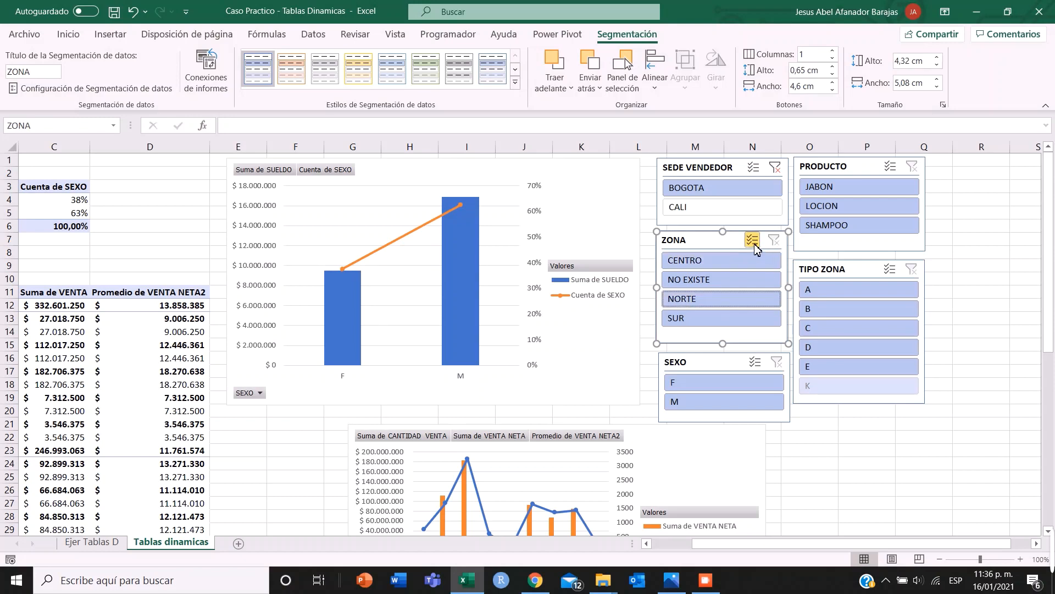
# Test single TIPO ZONA values such as C, D and A, and clear the TIPO ZONA and SEDE VENDEDOR filters
pyautogui.click(850, 328)
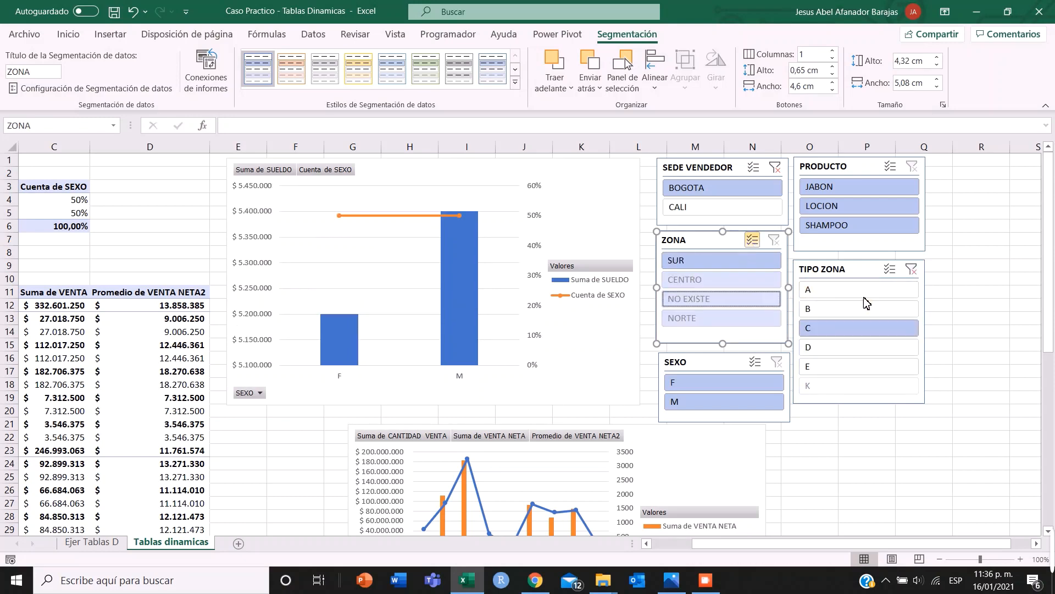
pyautogui.click(863, 292)
pyautogui.click(863, 315)
pyautogui.click(849, 353)
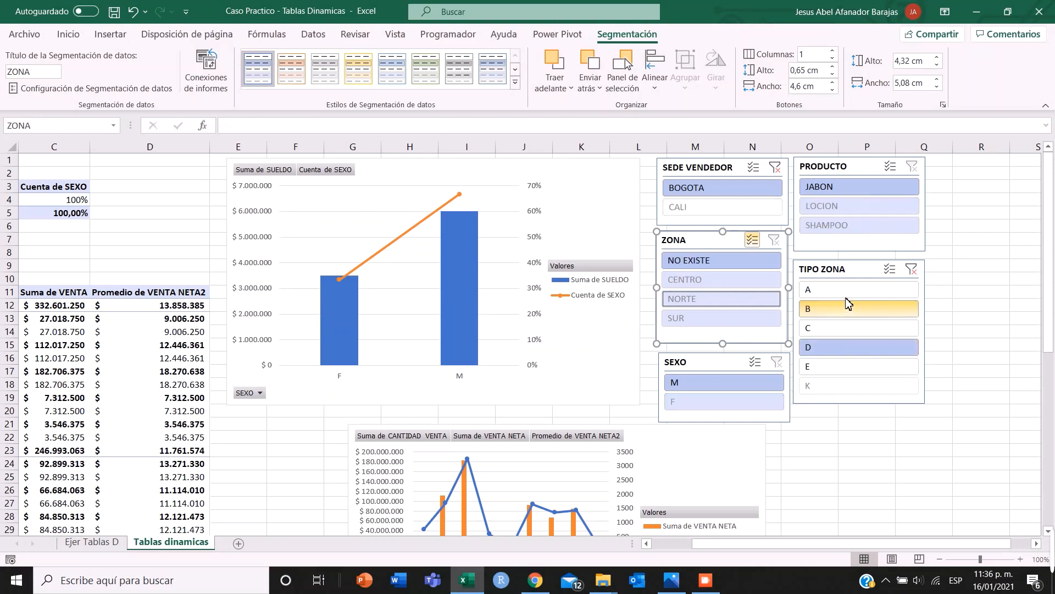
pyautogui.click(827, 290)
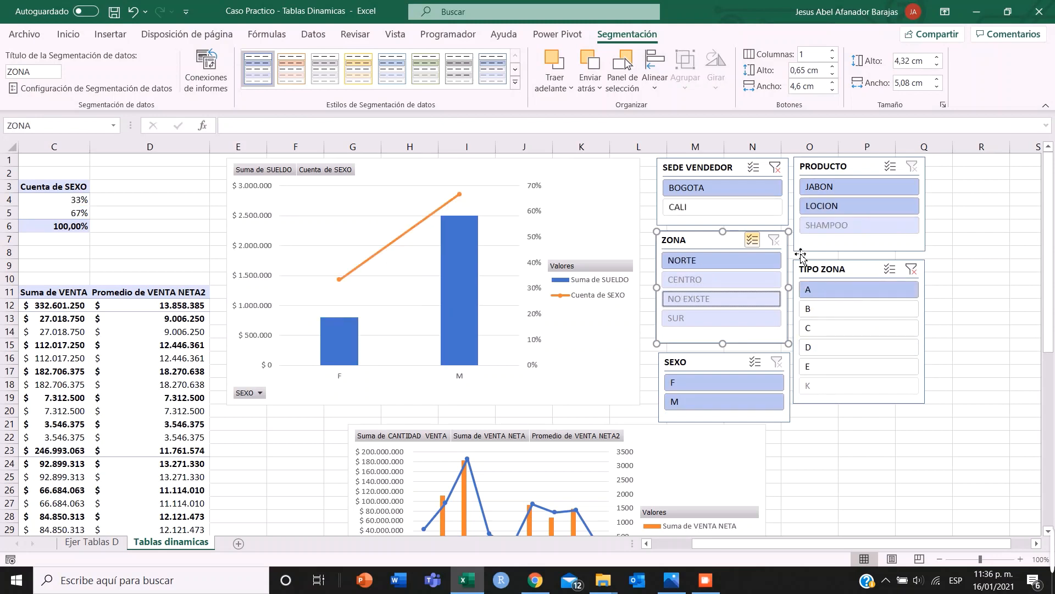
pyautogui.click(911, 270)
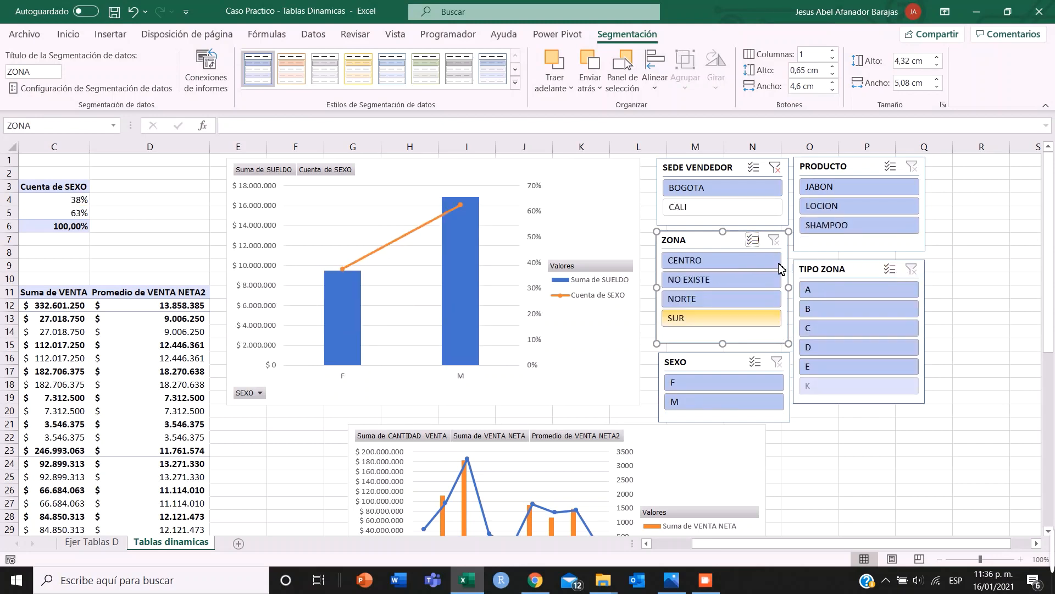
pyautogui.click(775, 167)
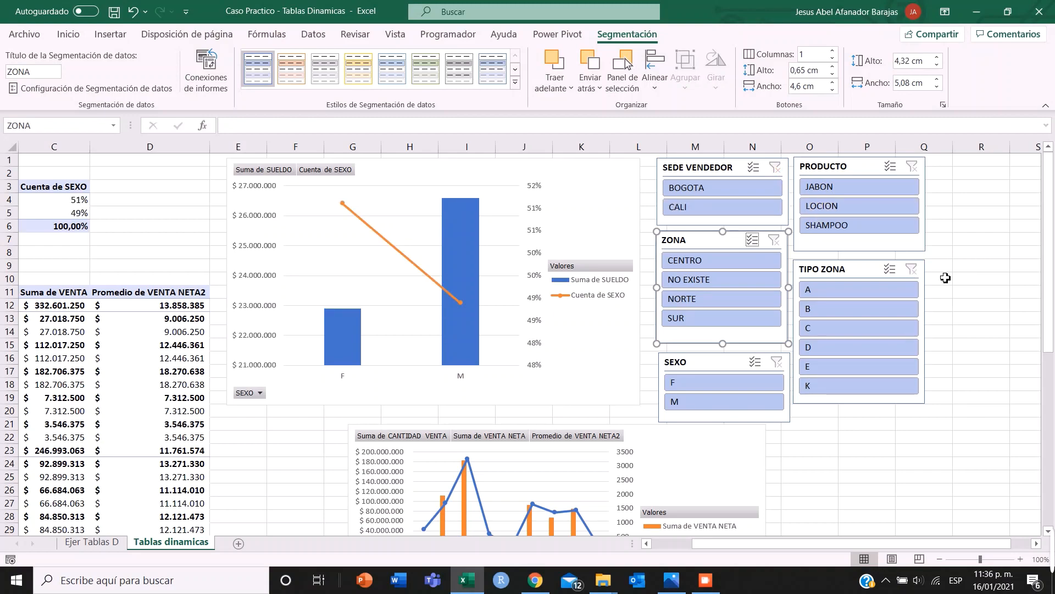
pyautogui.click(965, 230)
# Review the source table on Ejer Tablas D and the charts and slicers on Tablas dinamicas
pyautogui.scroll(-4, 543, 393)
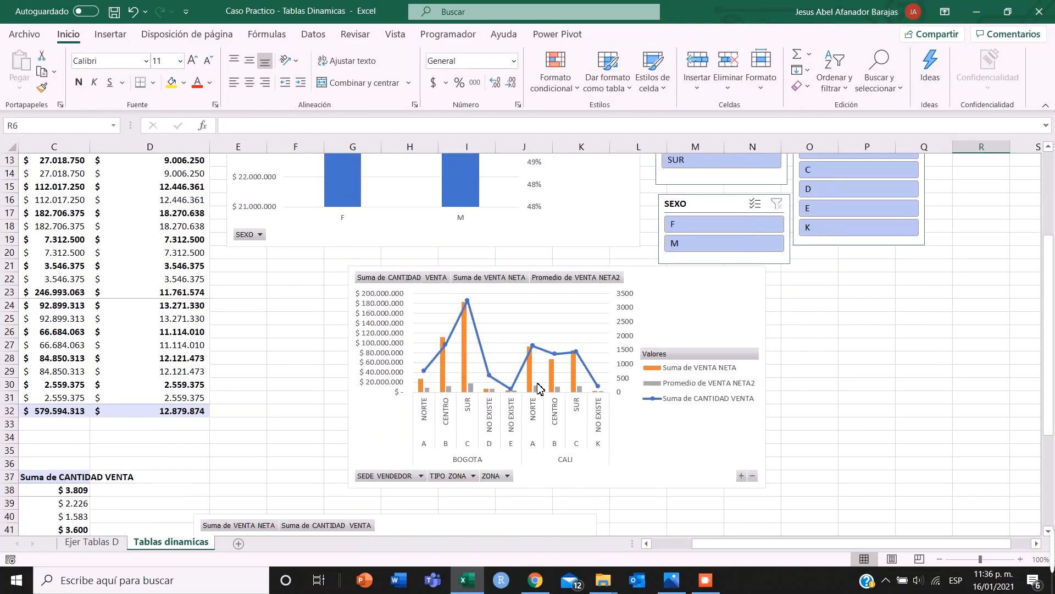
pyautogui.click(87, 542)
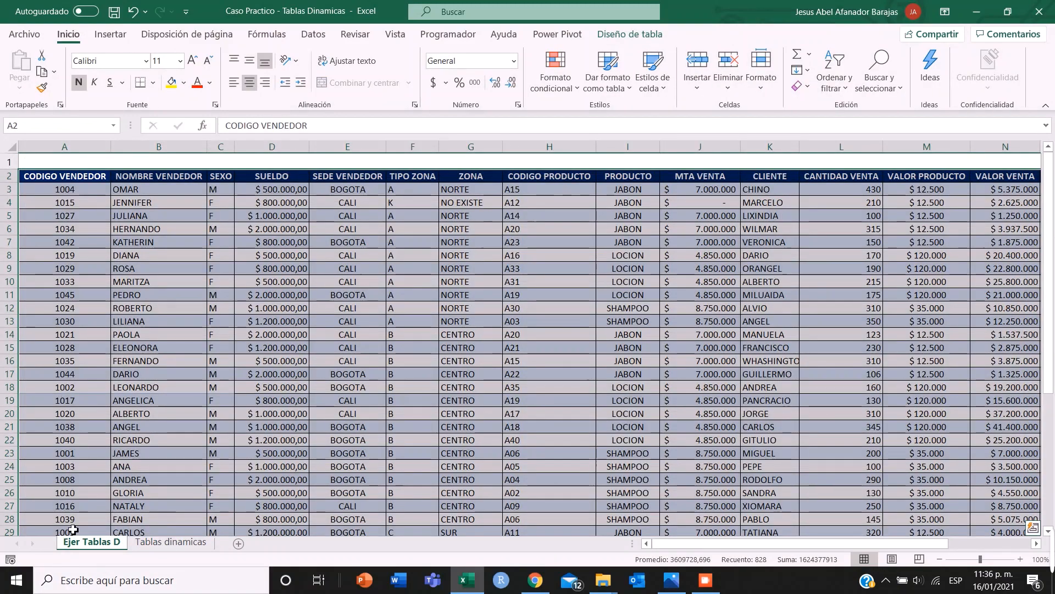
pyautogui.click(171, 541)
pyautogui.scroll(4, 317, 481)
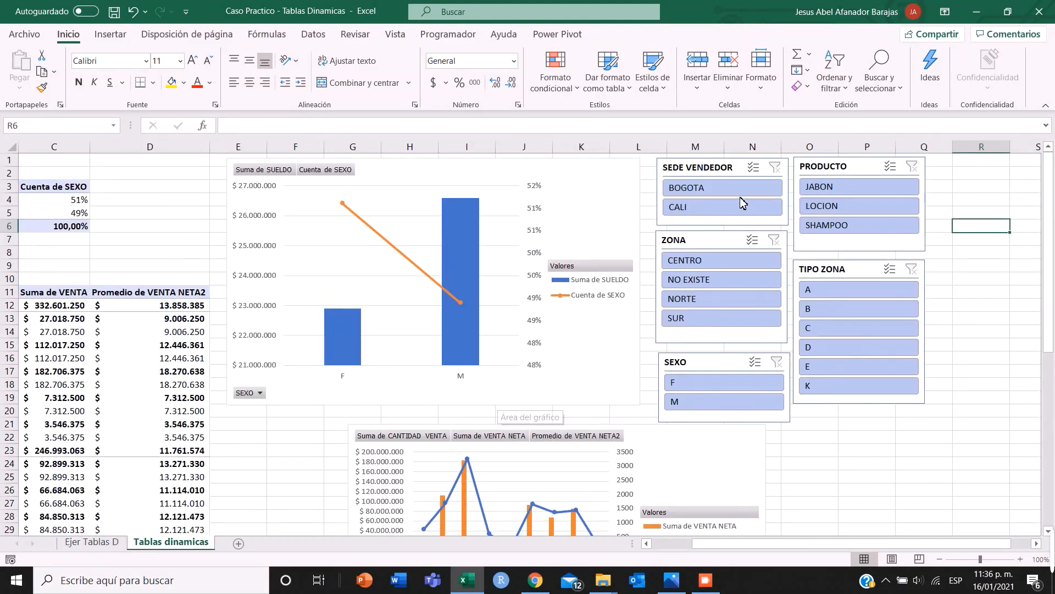
pyautogui.click(705, 175)
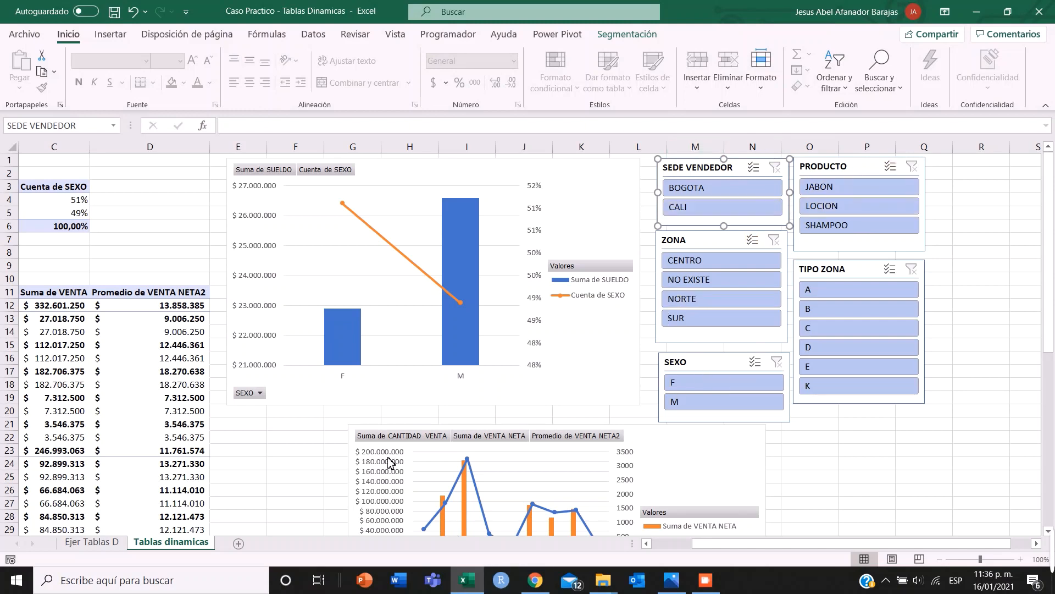
pyautogui.moveTo(1047, 324)
pyautogui.mouseDown()
pyautogui.moveTo(1040, 535)
pyautogui.moveTo(1047, 313)
pyautogui.mouseUp()
pyautogui.click(834, 482)
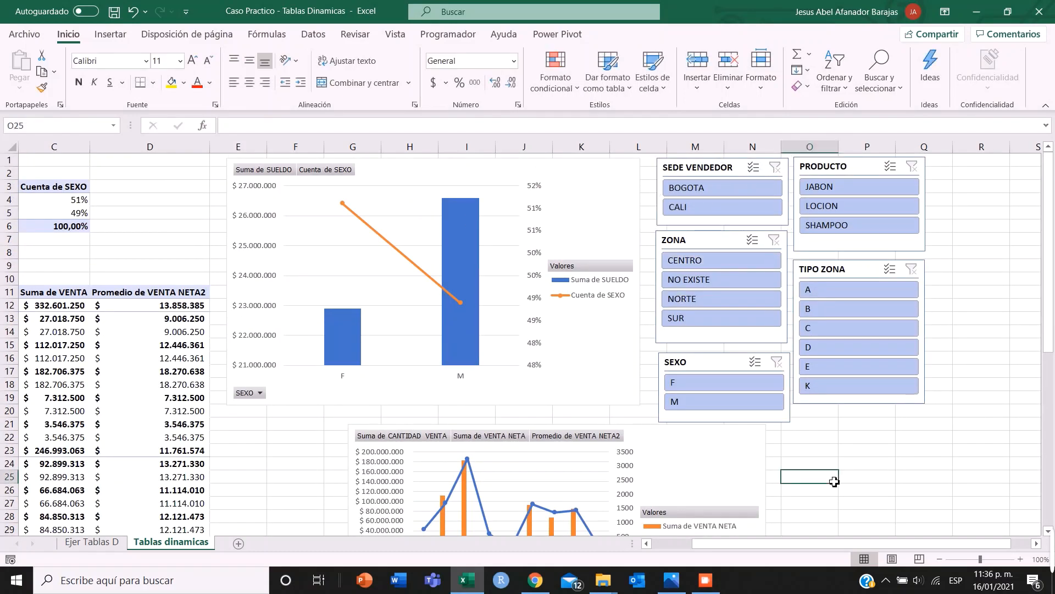
pyautogui.scroll(-6, 376, 368)
pyautogui.scroll(6, 230, 430)
# Add a new worksheet and name it Tablero de Control
pyautogui.click(239, 545)
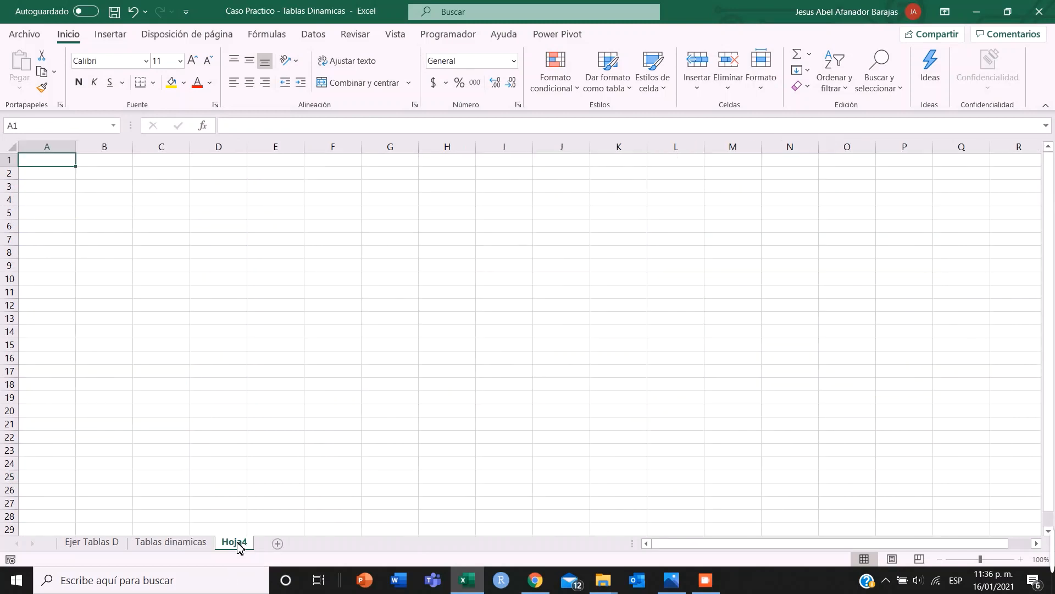
pyautogui.doubleClick(244, 542)
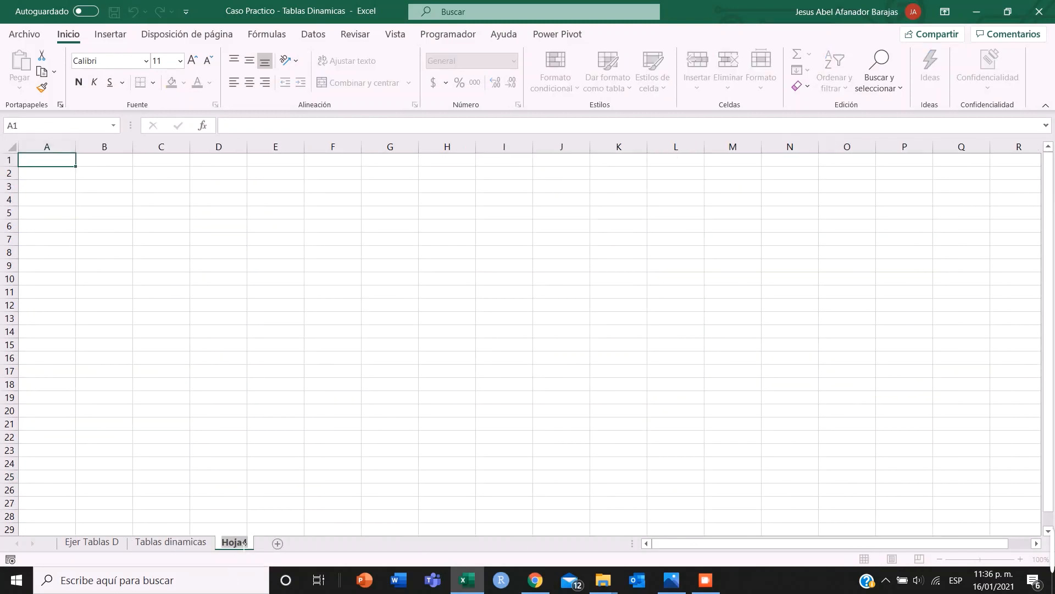
pyautogui.write('Tablero de Control')
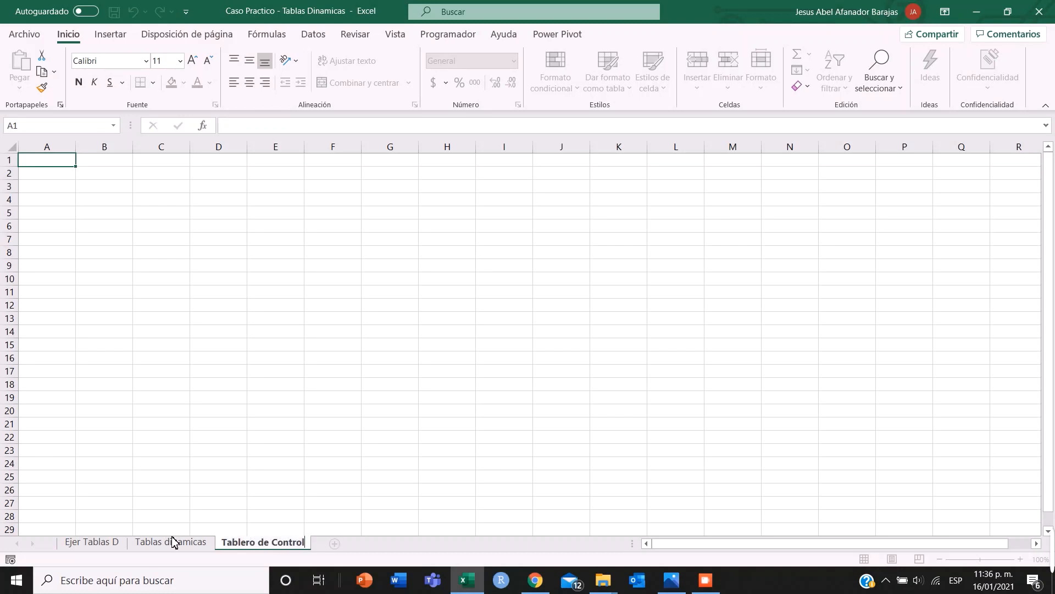
pyautogui.click(253, 465)
# Cut the three pivot charts together with the SEDE VENDEDOR, ZONA, PRODUCTO, TIPO ZONA and SEXO slicers from the Tablas dinamicas sheet
pyautogui.click(189, 541)
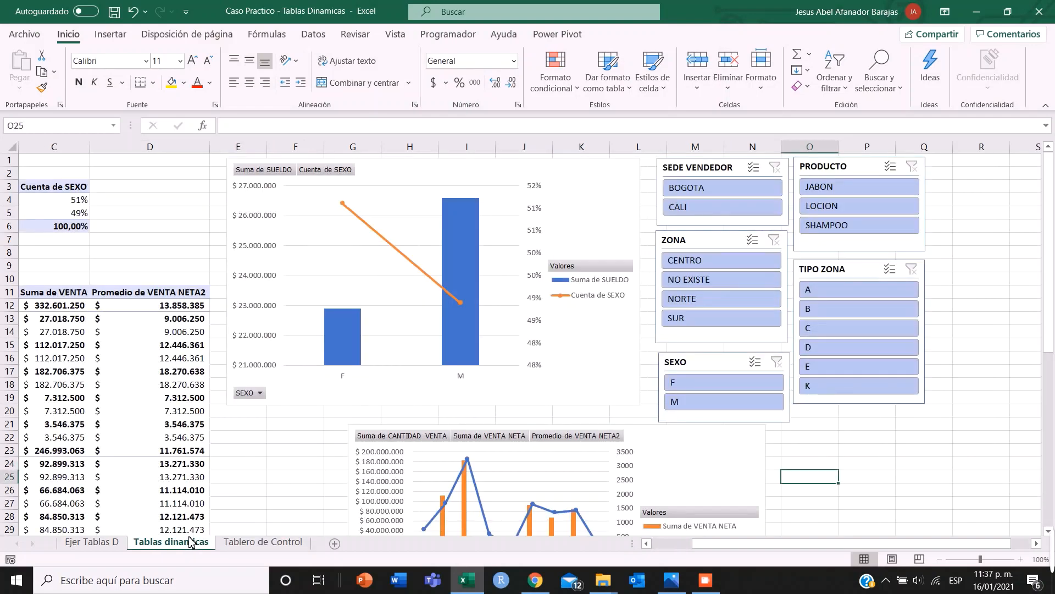
pyautogui.click(559, 160)
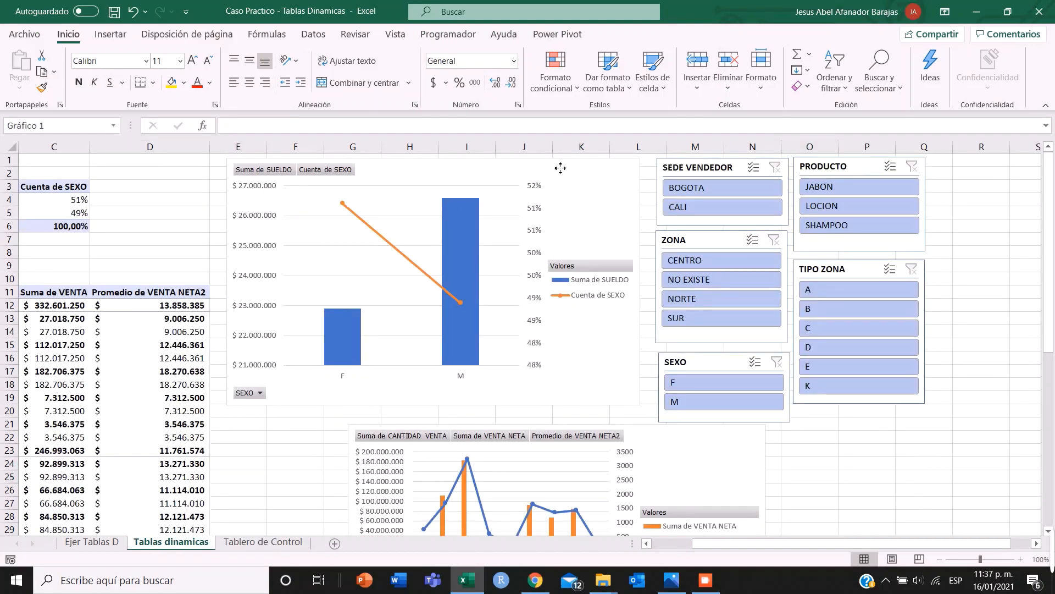
pyautogui.keyDown('ctrl'); pyautogui.click(718, 455); pyautogui.keyUp('ctrl')
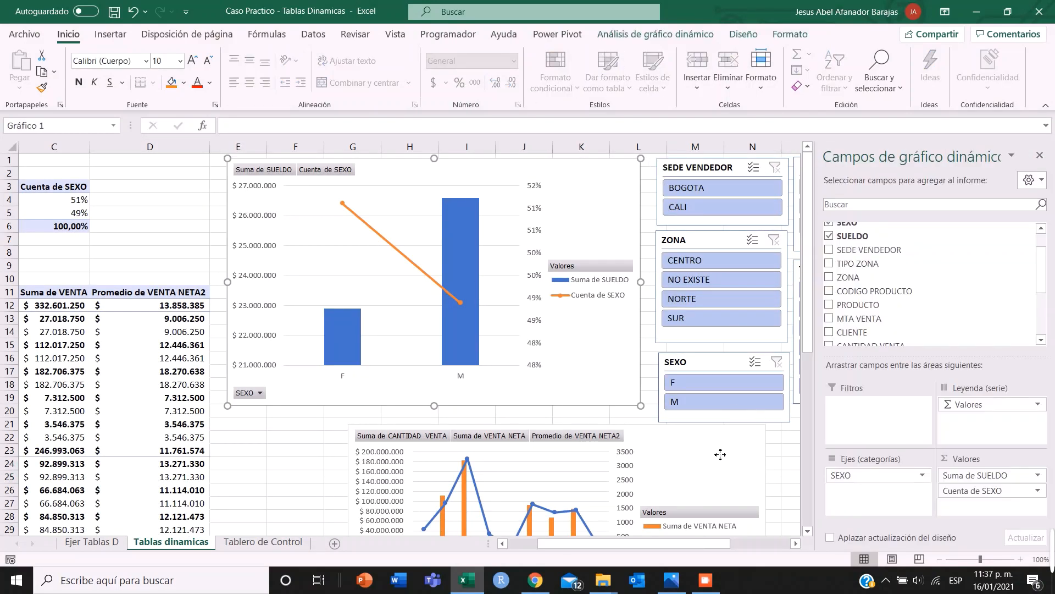
pyautogui.scroll(-4, 718, 455)
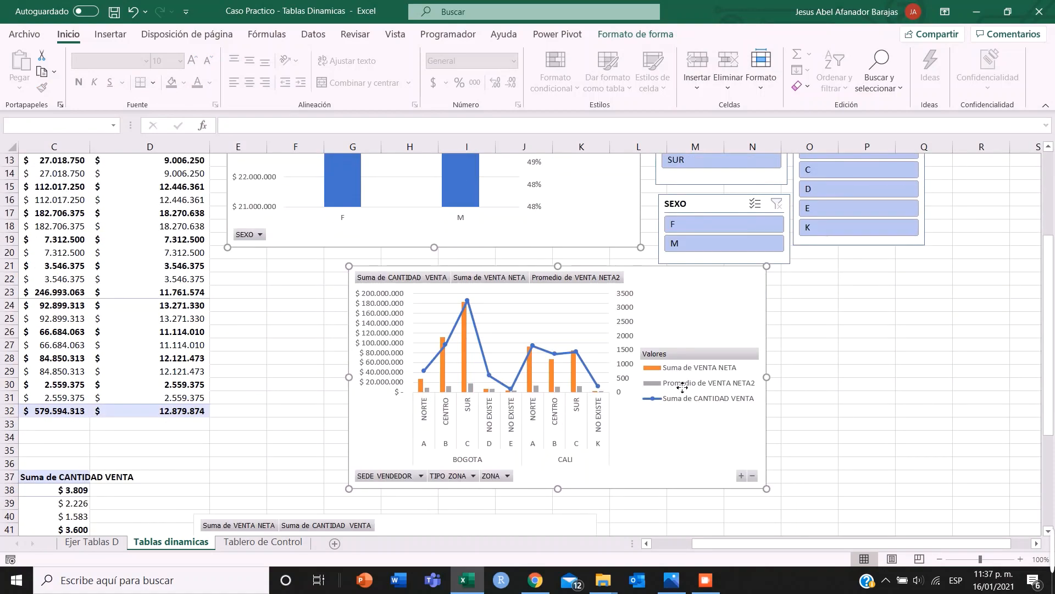
pyautogui.scroll(-6, 681, 387)
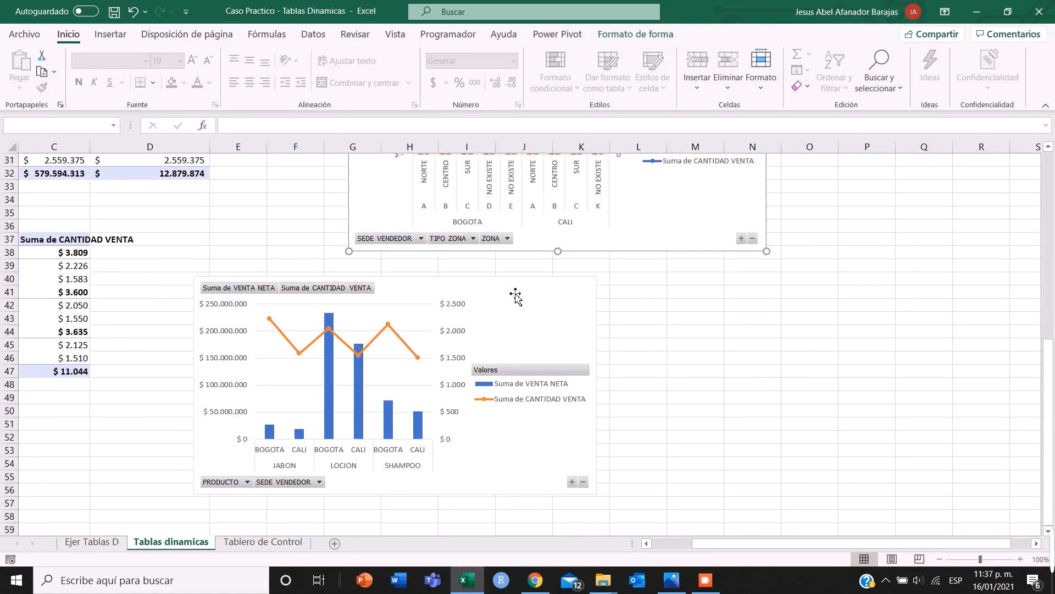
pyautogui.scroll(10, 787, 377)
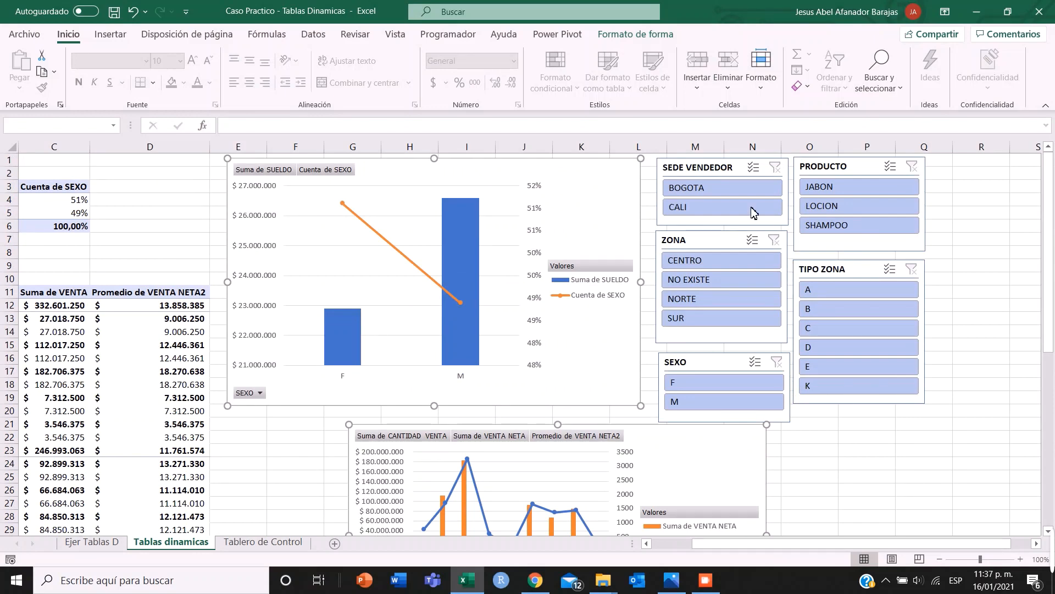
pyautogui.keyDown('ctrl'); pyautogui.click(729, 168); pyautogui.keyUp('ctrl')
pyautogui.keyDown('ctrl'); pyautogui.click(720, 248); pyautogui.keyUp('ctrl')
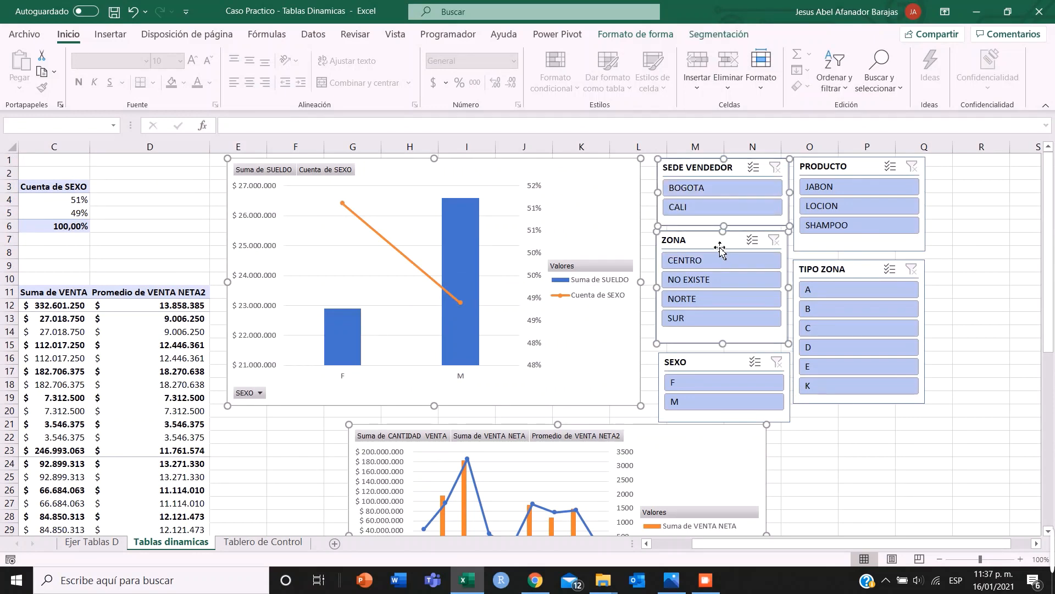
pyautogui.keyDown('ctrl'); pyautogui.click(856, 178); pyautogui.keyUp('ctrl')
pyautogui.keyDown('ctrl'); pyautogui.click(834, 270); pyautogui.keyUp('ctrl')
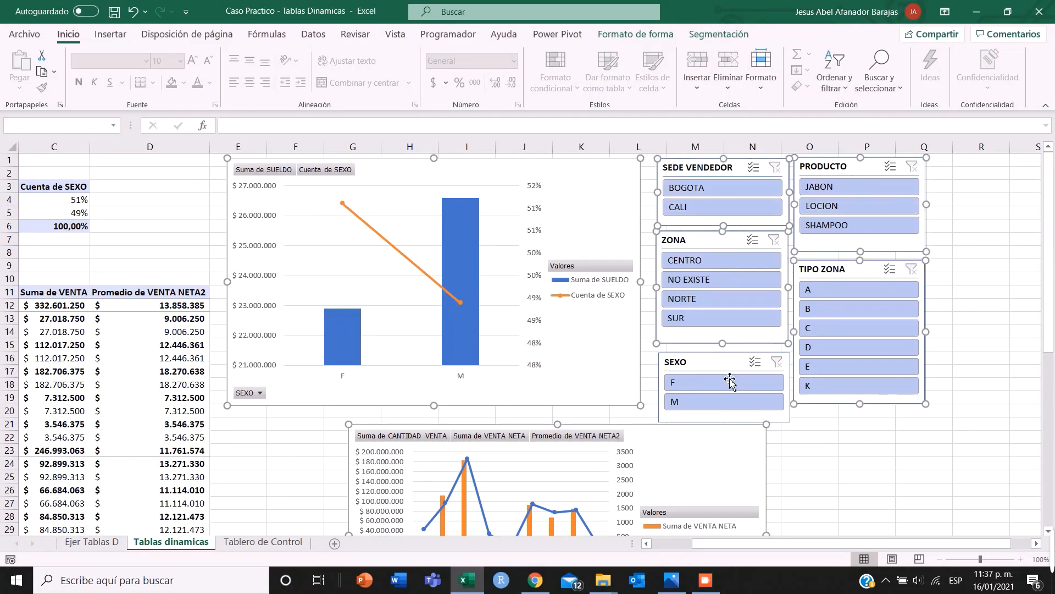
pyautogui.keyDown('ctrl'); pyautogui.click(718, 365); pyautogui.keyUp('ctrl')
pyautogui.scroll(-2, 575, 412)
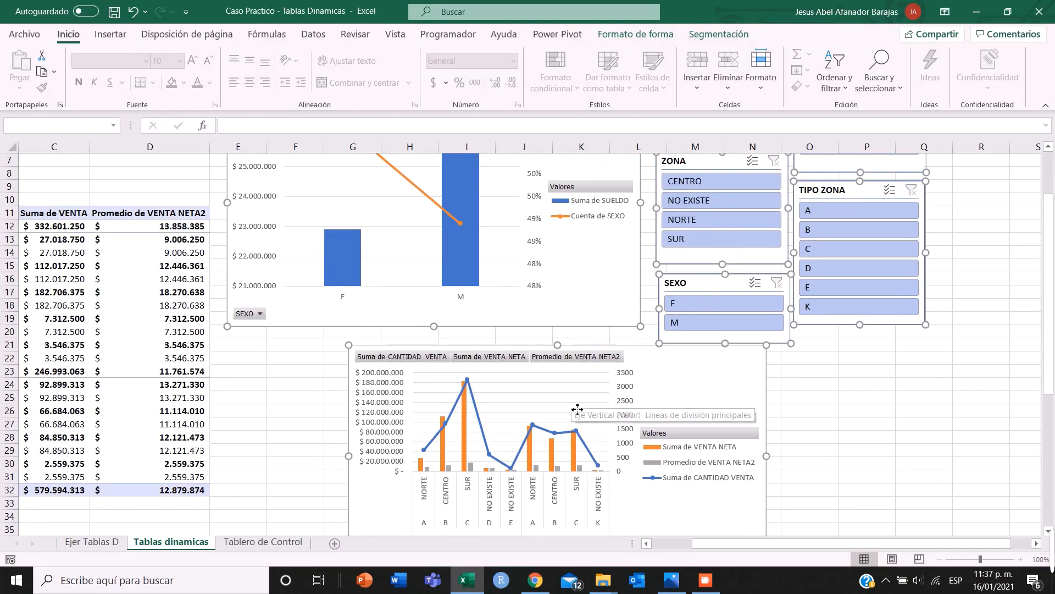
pyautogui.press('Delete')
pyautogui.scroll(-10, 426, 443)
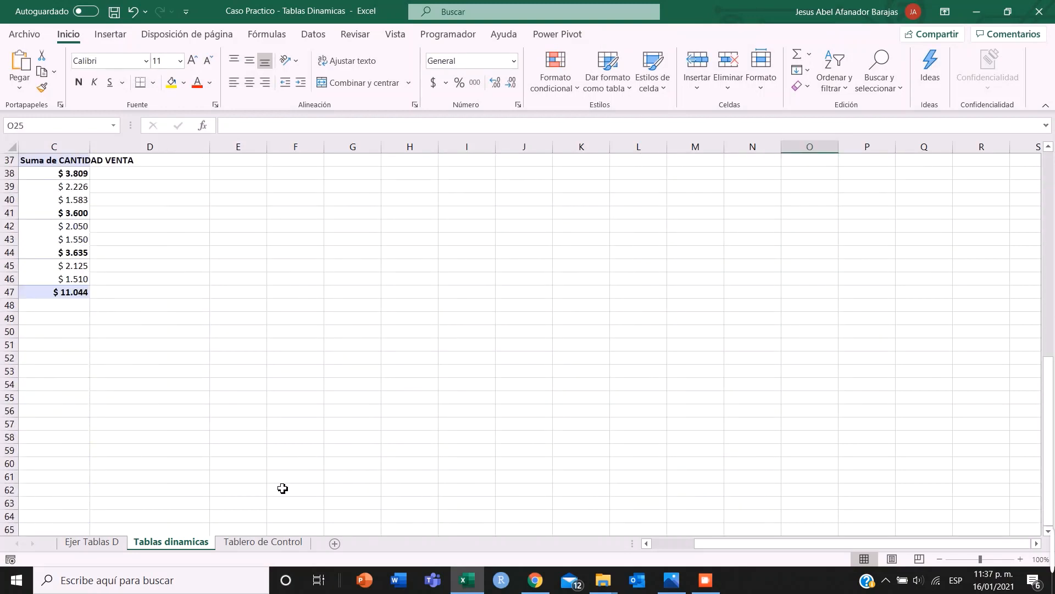
# Paste the cut charts and slicers into the Tablero de Control sheet, starting around row 6 of column B
pyautogui.click(253, 542)
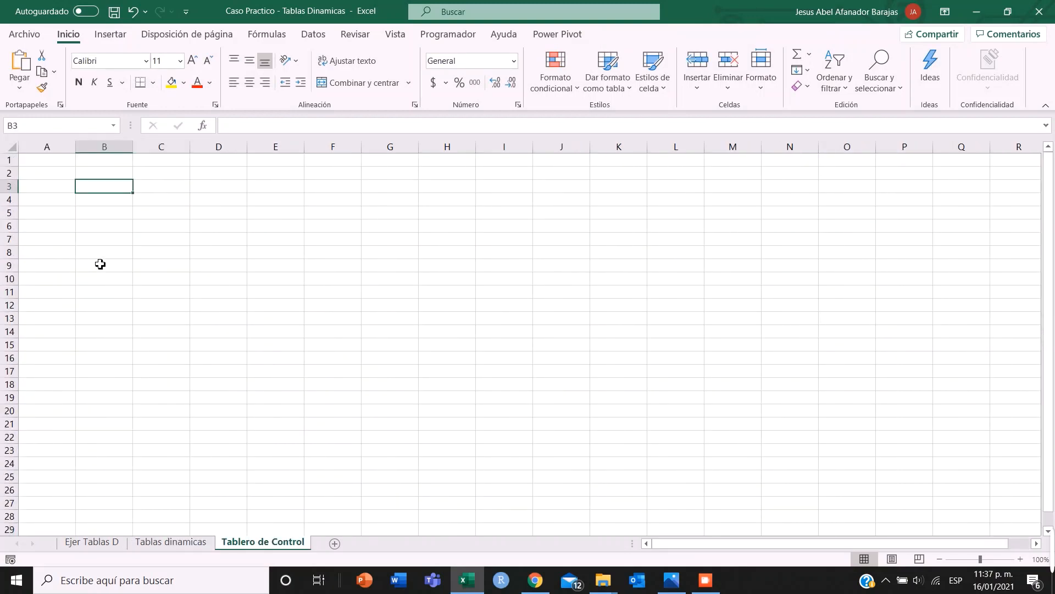
pyautogui.click(102, 233)
pyautogui.hotkey('ctrl', 'v')
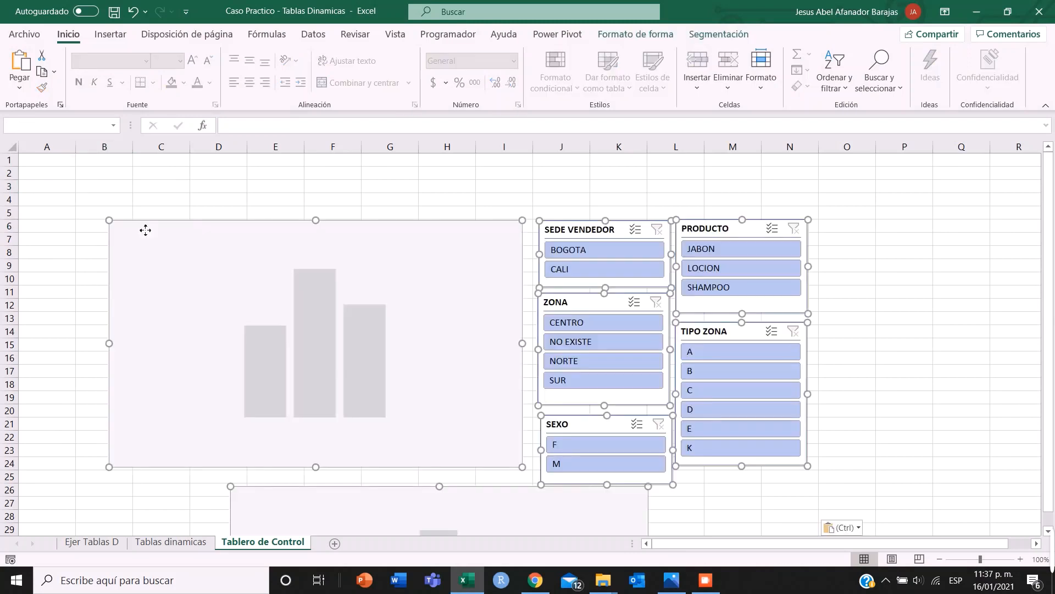
pyautogui.click(841, 255)
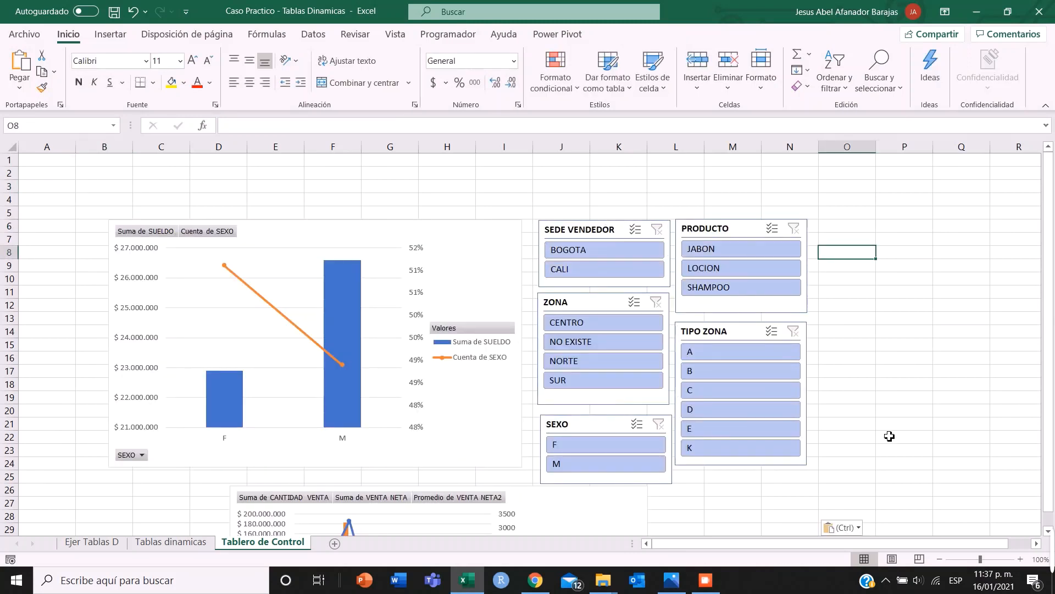
# Move the SEDE VENDEDOR, PRODUCTO, ZONA, TIPO ZONA and SEXO slicers together so the group starts around cell N5
pyautogui.moveTo(889, 448); pyautogui.dragTo(849, 462)
pyautogui.click(592, 240)
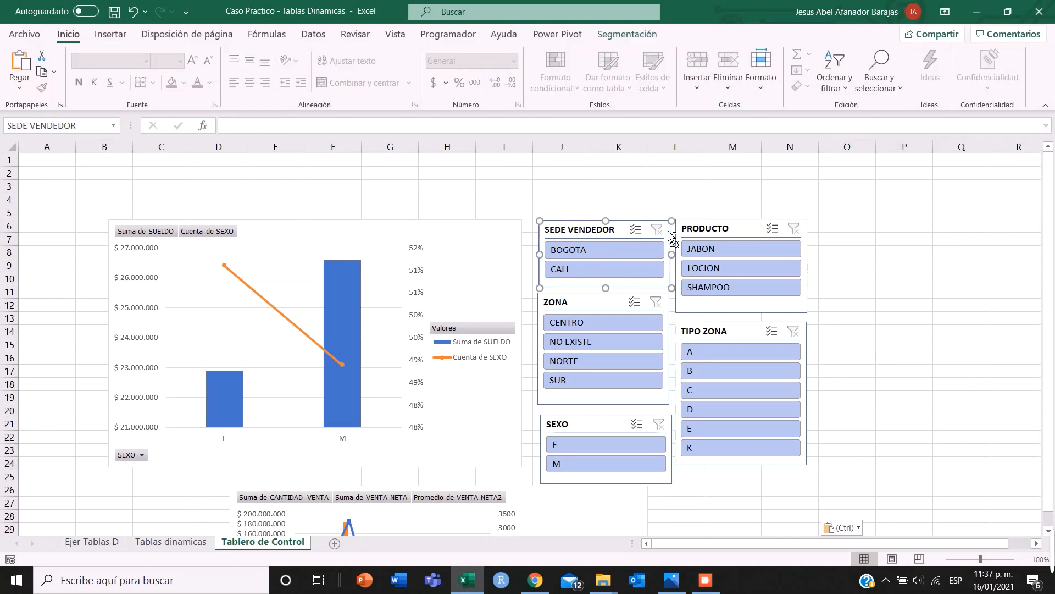
pyautogui.keyDown('ctrl'); pyautogui.click(721, 240); pyautogui.keyUp('ctrl')
pyautogui.keyDown('ctrl'); pyautogui.click(610, 308); pyautogui.keyUp('ctrl')
pyautogui.keyDown('ctrl'); pyautogui.click(717, 337); pyautogui.keyUp('ctrl')
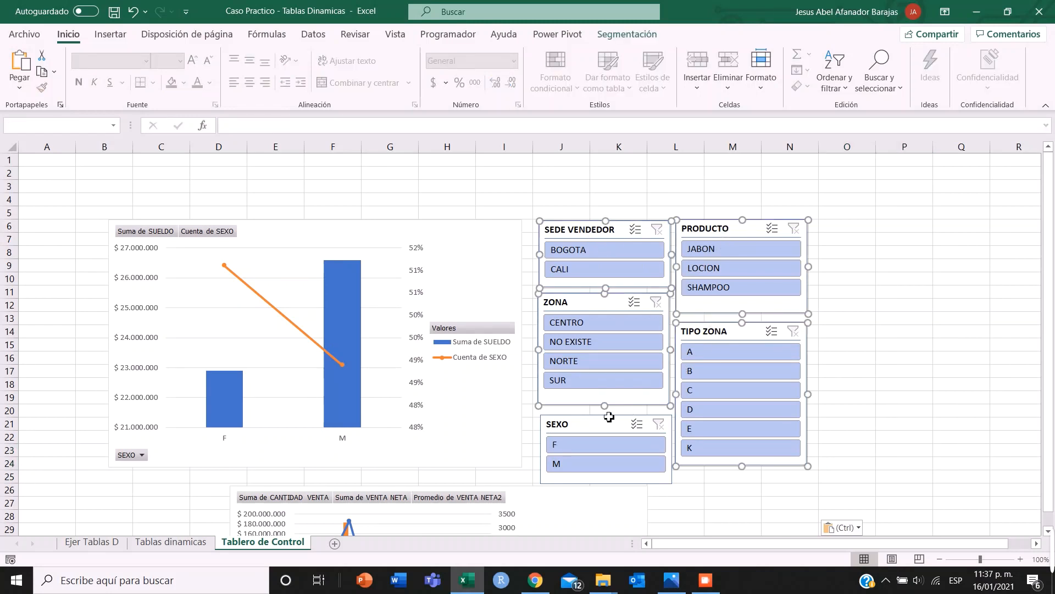
pyautogui.keyDown('ctrl'); pyautogui.click(608, 428); pyautogui.keyUp('ctrl')
pyautogui.moveTo(622, 241); pyautogui.dragTo(858, 226)
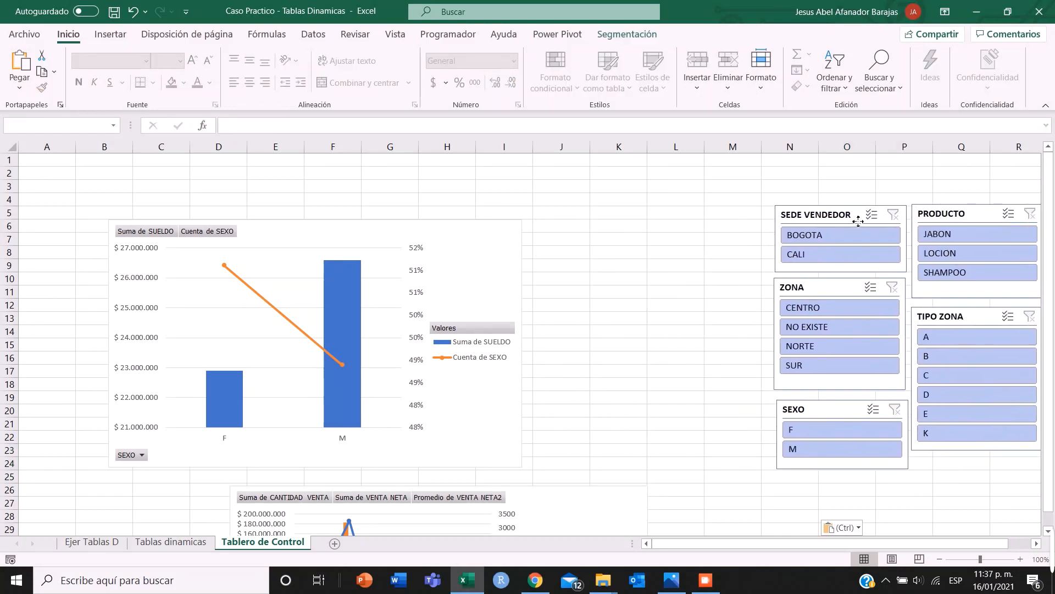
# Move and shrink the SUELDO chart into columns A to G from row 5, and place the three-series sales chart beside it from column G
pyautogui.moveTo(484, 271); pyautogui.dragTo(396, 259)
pyautogui.moveTo(435, 455); pyautogui.dragTo(376, 450)
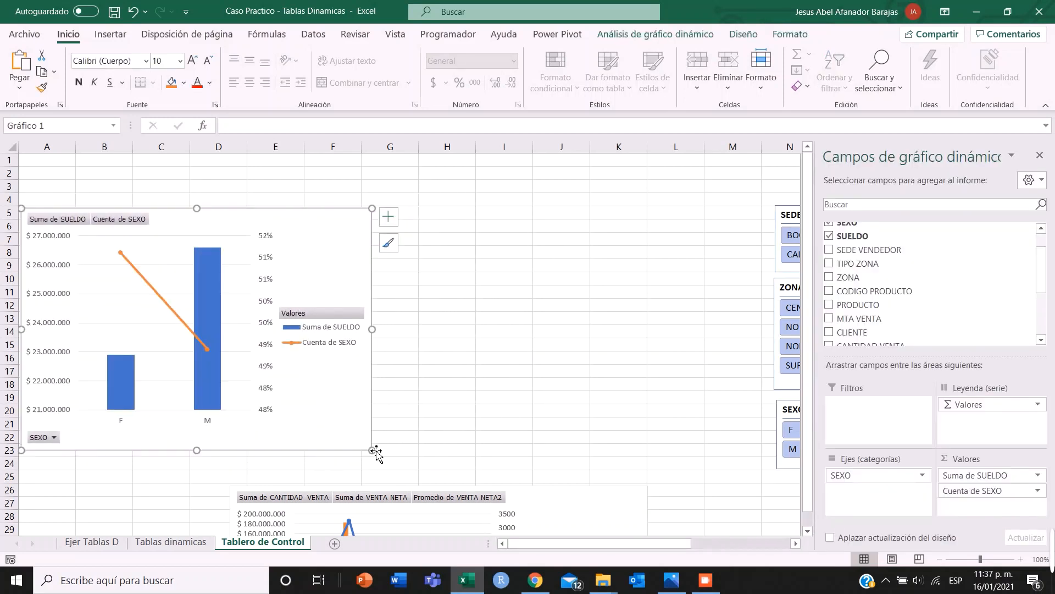
pyautogui.scroll(-1, 390, 442)
pyautogui.moveTo(615, 473); pyautogui.dragTo(694, 192)
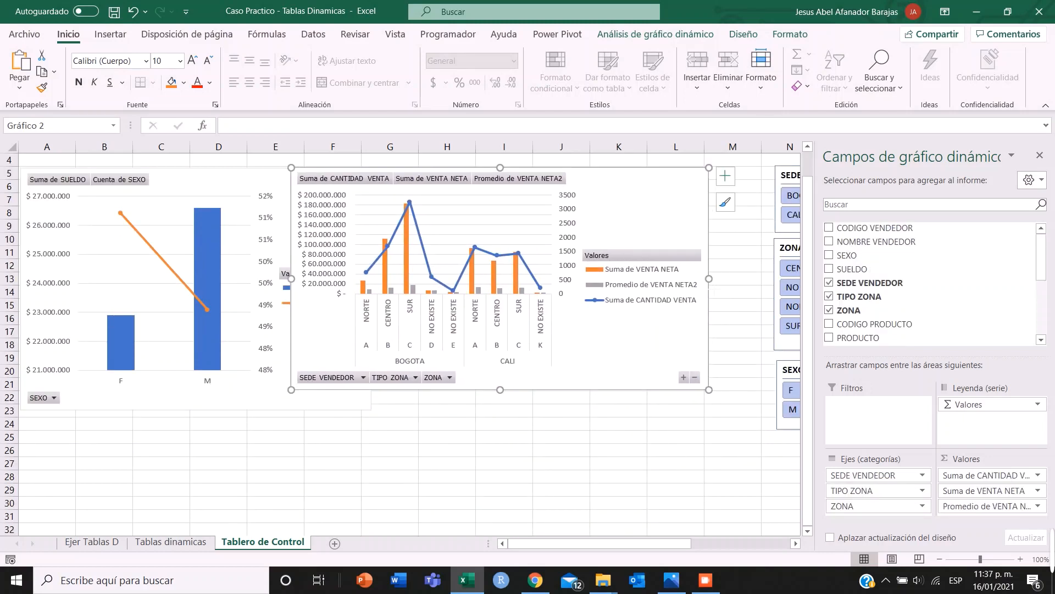
pyautogui.moveTo(593, 180); pyautogui.dragTo(688, 178)
pyautogui.rightClick(707, 260)
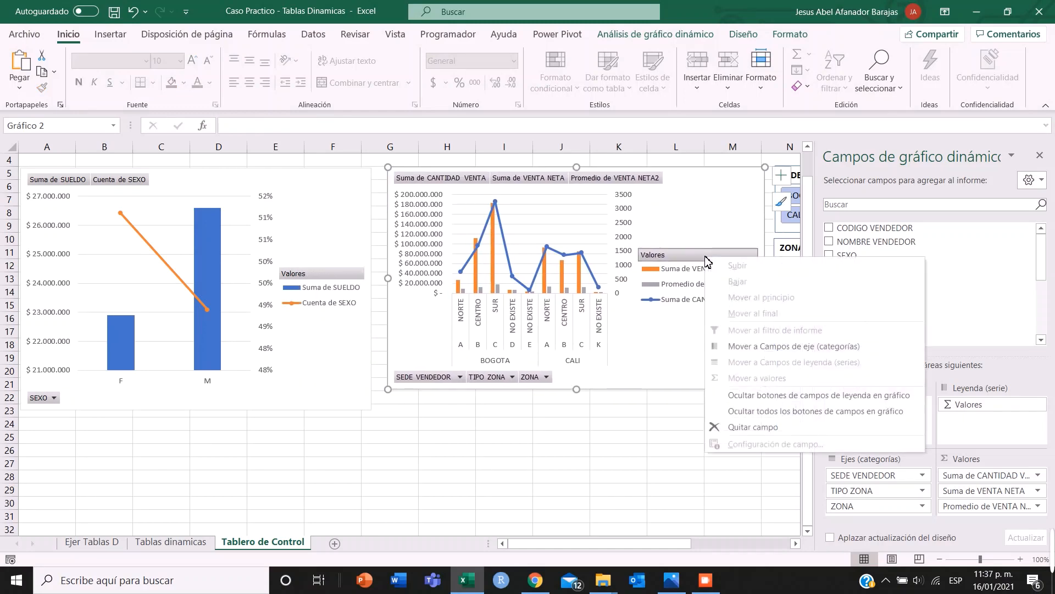
pyautogui.click(726, 426)
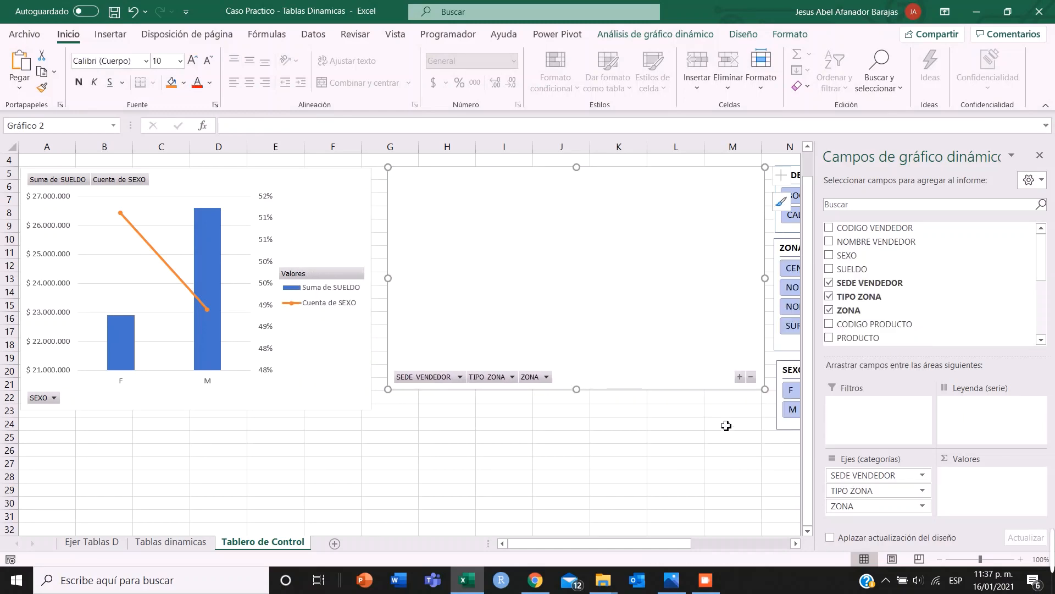
pyautogui.click(607, 428)
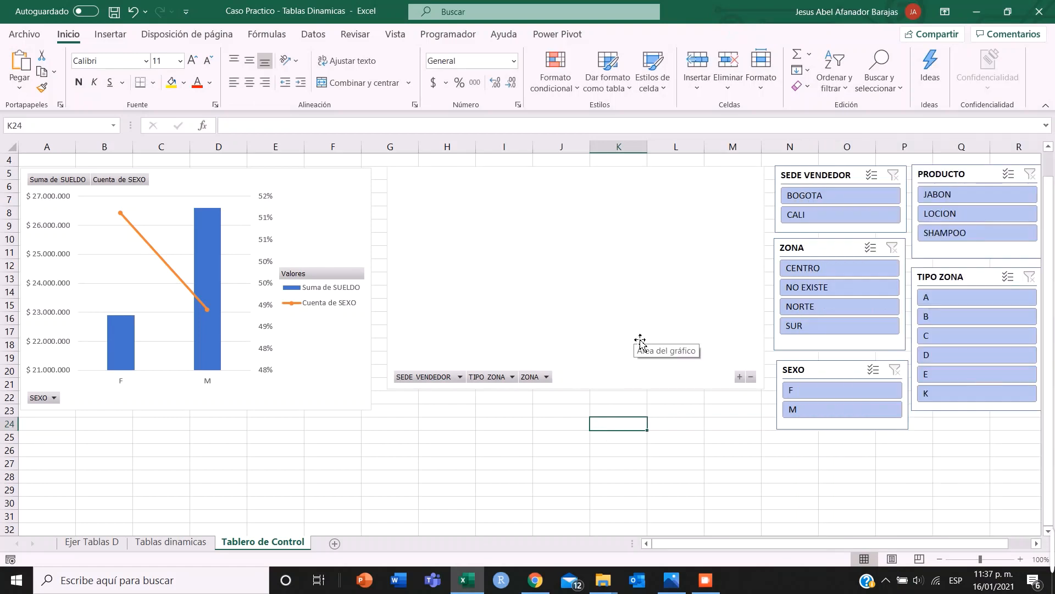
pyautogui.hotkey('ctrl', 'pageup')
pyautogui.moveTo(682, 544); pyautogui.dragTo(682, 548)
pyautogui.click(282, 544)
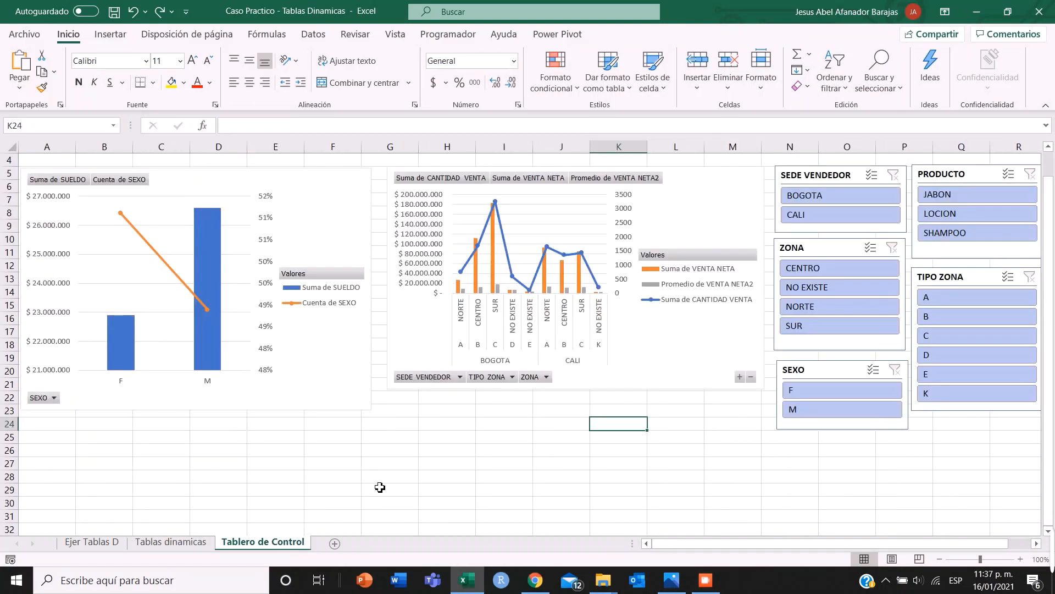
# Hide the legend field buttons on the chart by SEDE VENDEDOR, TIPO ZONA and ZONA and delete its legend
pyautogui.click(705, 257)
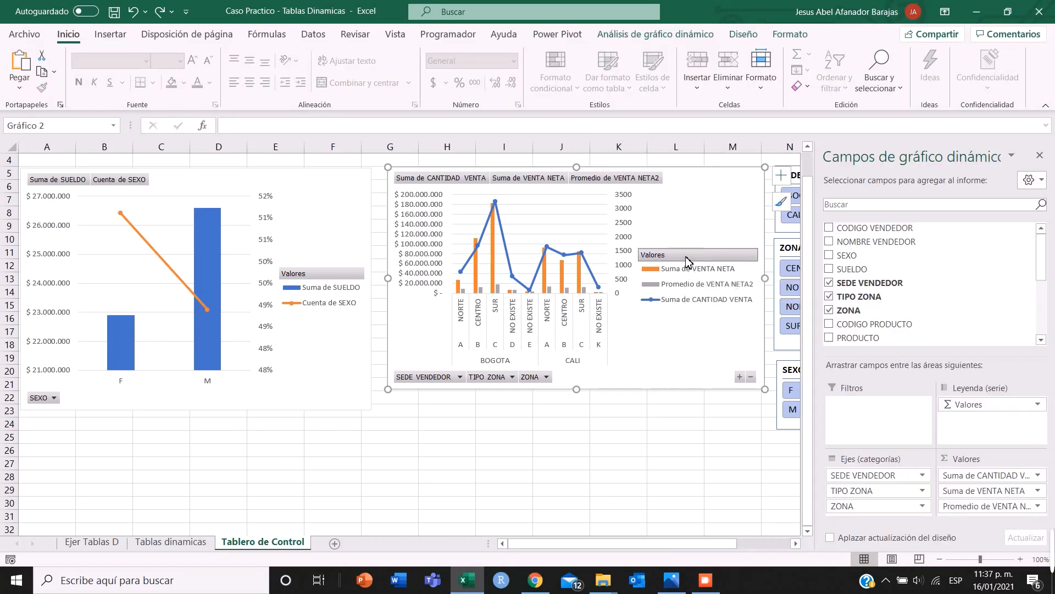
pyautogui.rightClick(687, 259)
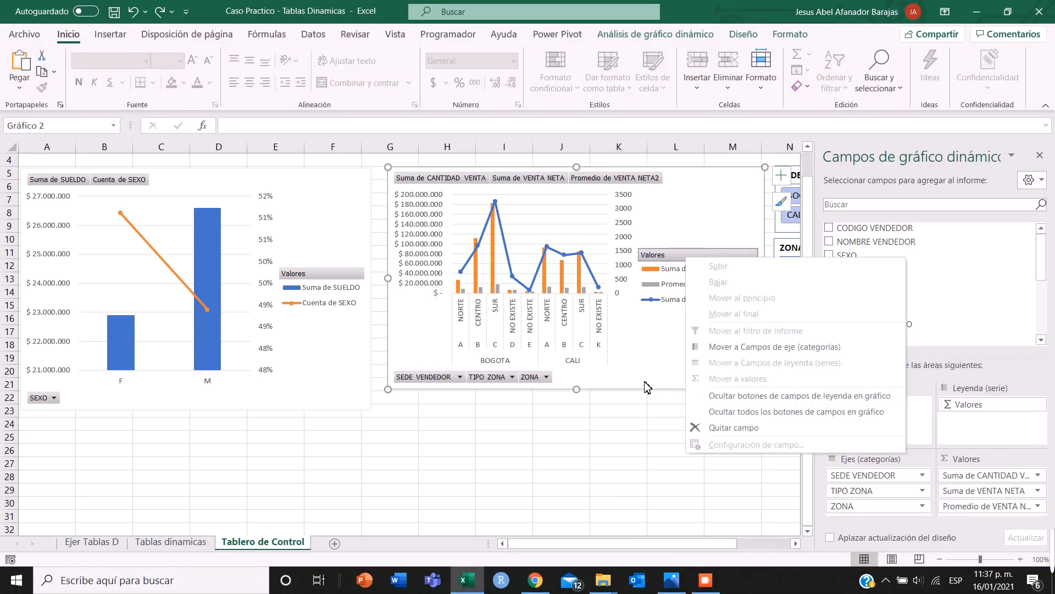
pyautogui.click(743, 397)
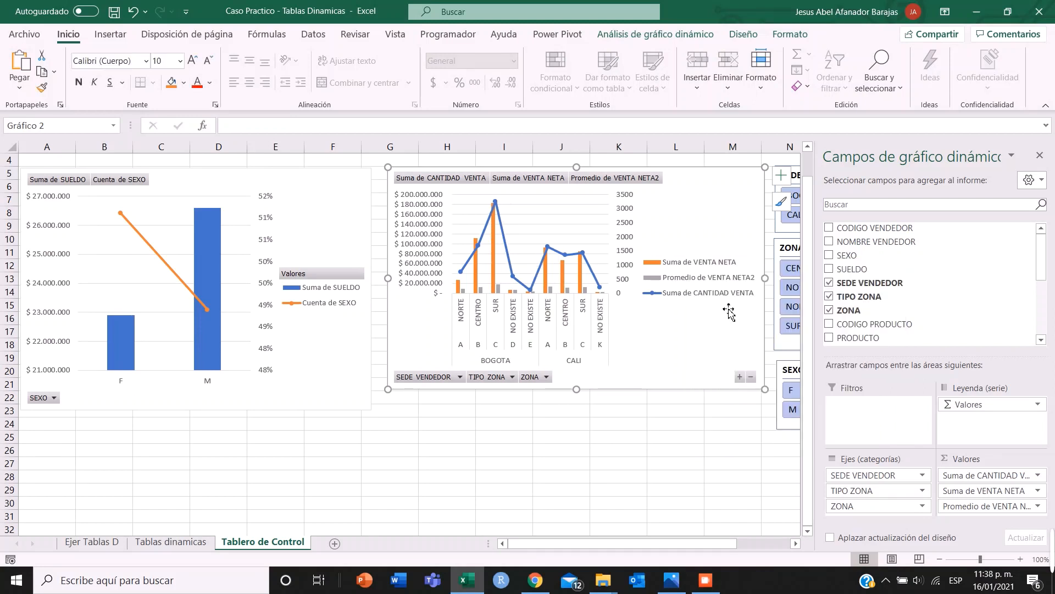
pyautogui.rightClick(697, 266)
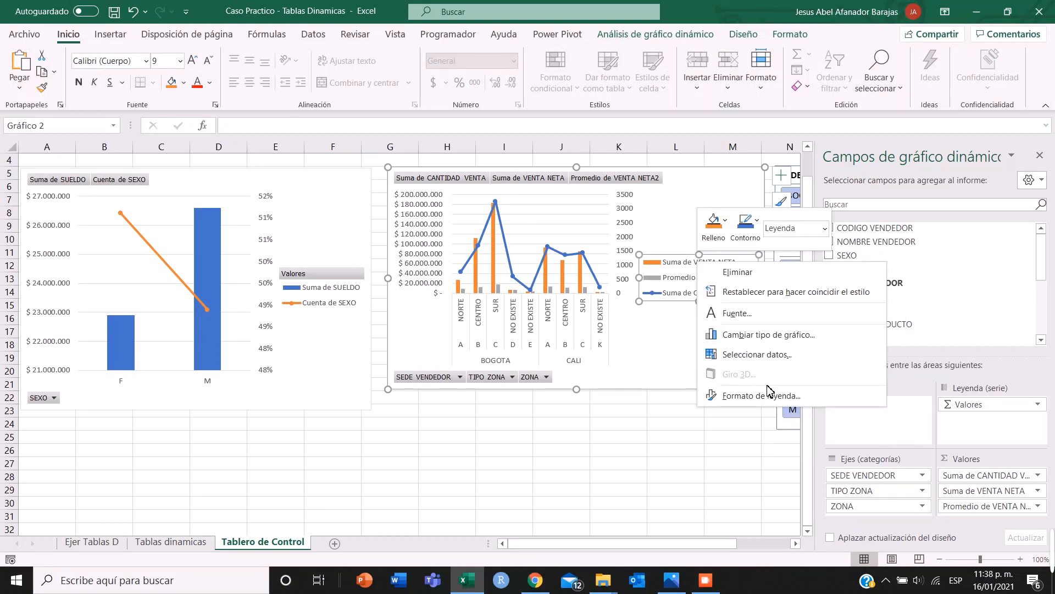
pyautogui.click(740, 277)
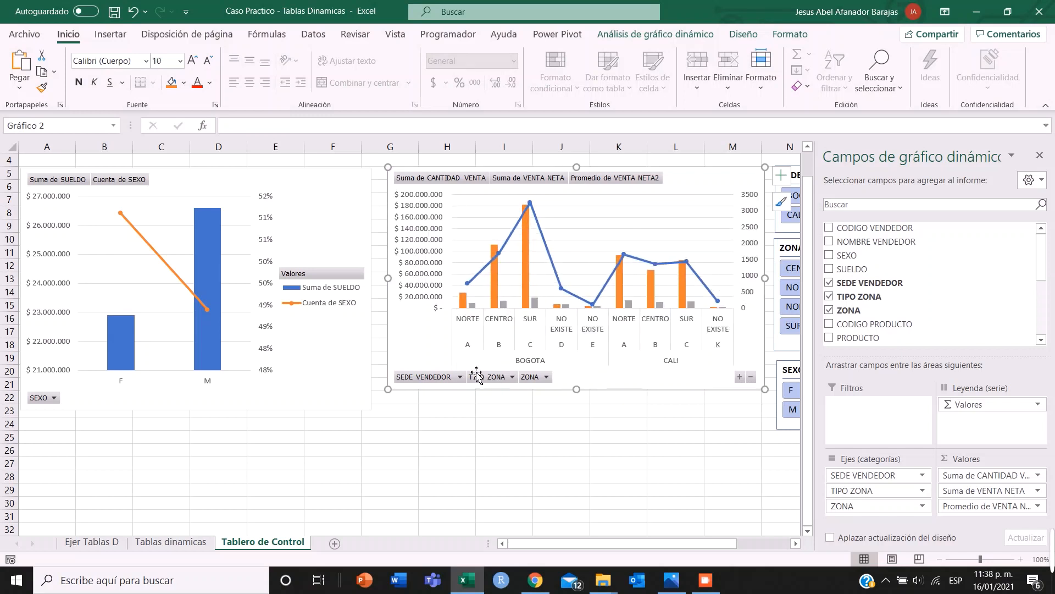
# Hide the legend field buttons on the SUELDO by SEXO chart and delete its legend
pyautogui.click(319, 276)
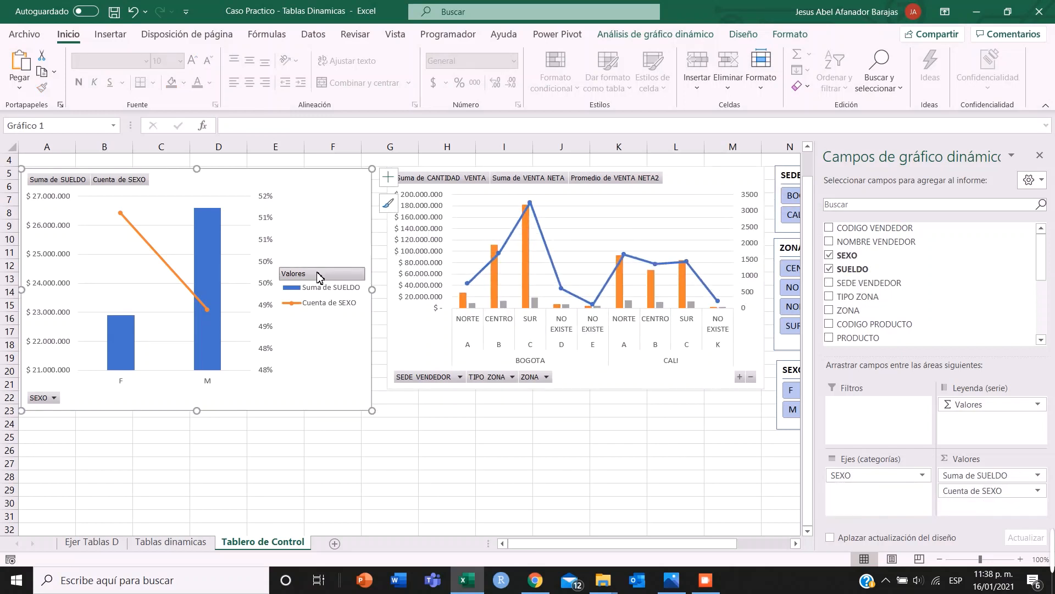
pyautogui.rightClick(319, 276)
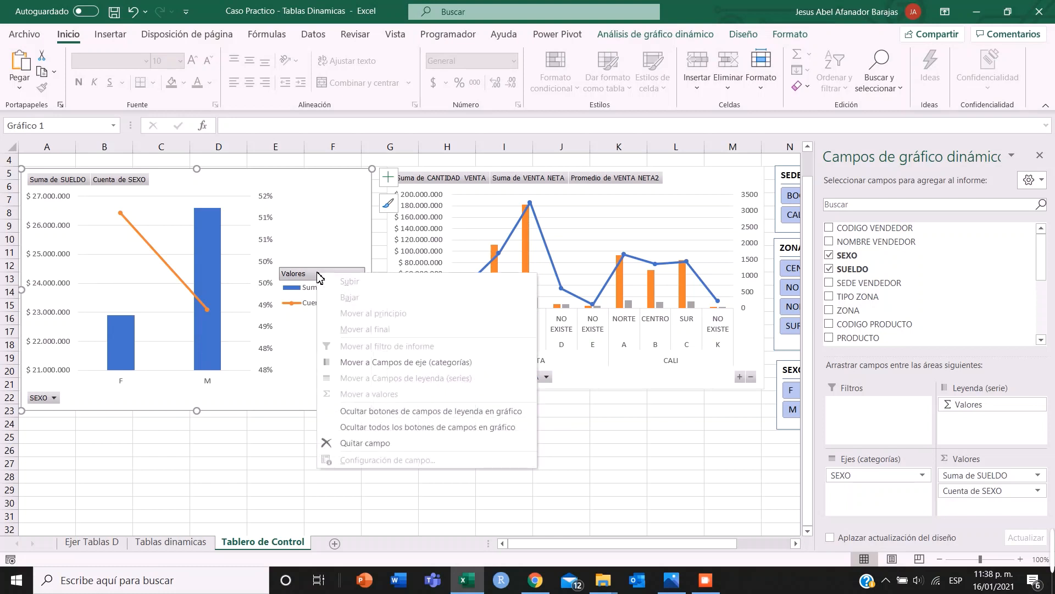
pyautogui.click(406, 416)
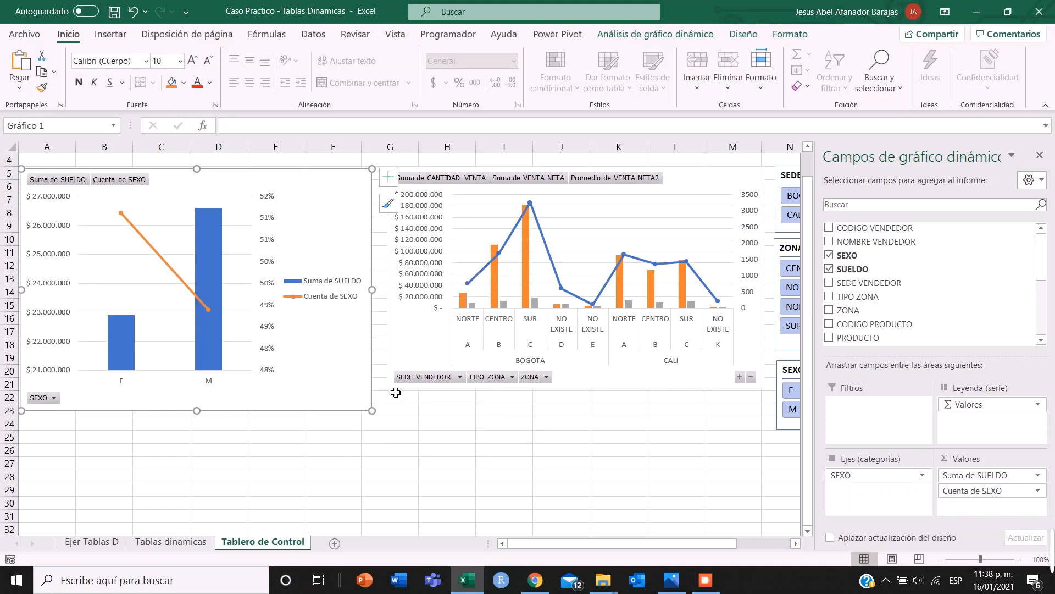
pyautogui.rightClick(335, 279)
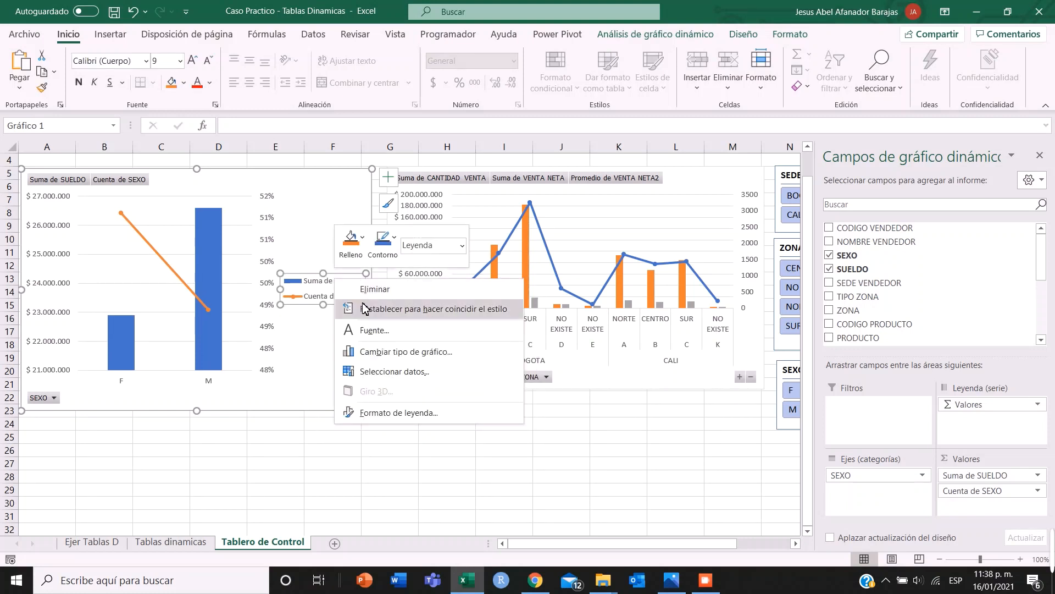
pyautogui.click(374, 288)
# Move the VENTA NETA by PRODUCTO chart up beneath the two upper charts, starting around row 23 of column C
pyautogui.click(469, 452)
pyautogui.scroll(-9, 483, 459)
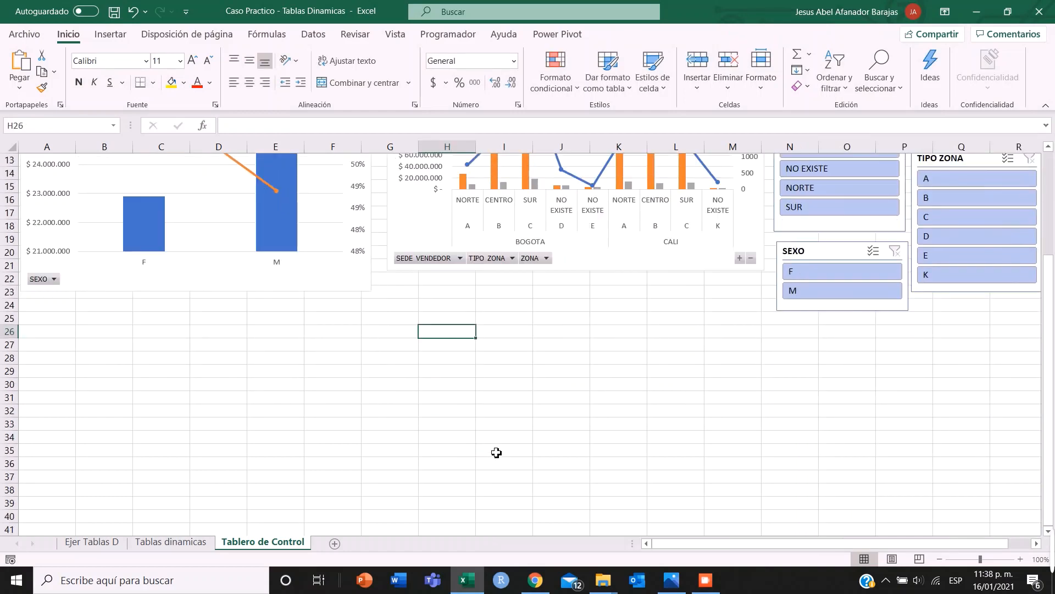
pyautogui.moveTo(443, 384); pyautogui.dragTo(500, 186)
pyautogui.scroll(6, 489, 301)
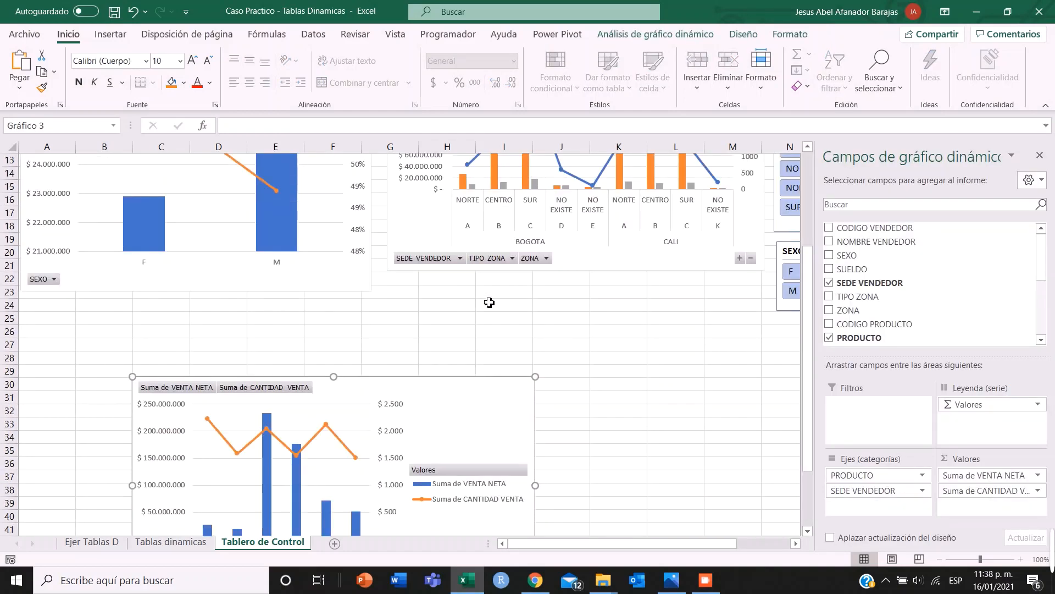
pyautogui.moveTo(471, 405); pyautogui.dragTo(495, 319)
pyautogui.scroll(4, 479, 371)
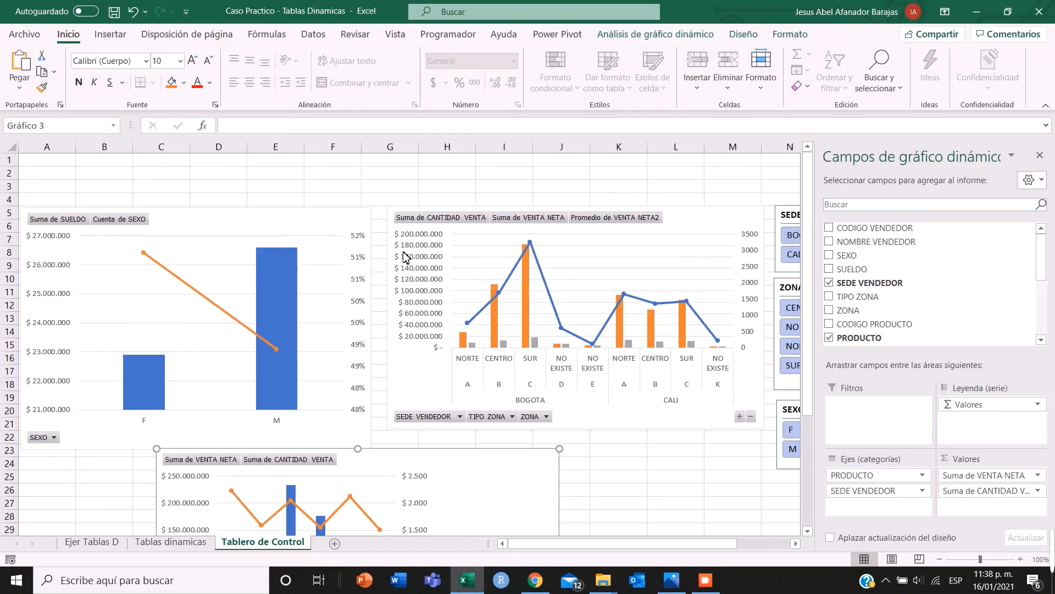
# Nudge the SUELDO chart and resize it to end around row 21 in column G, next to the neighbouring chart
pyautogui.click(314, 219)
pyautogui.moveTo(318, 219); pyautogui.dragTo(319, 216)
pyautogui.moveTo(373, 447)
pyautogui.mouseDown()
pyautogui.moveTo(375, 425)
pyautogui.moveTo(383, 429)
pyautogui.mouseUp()
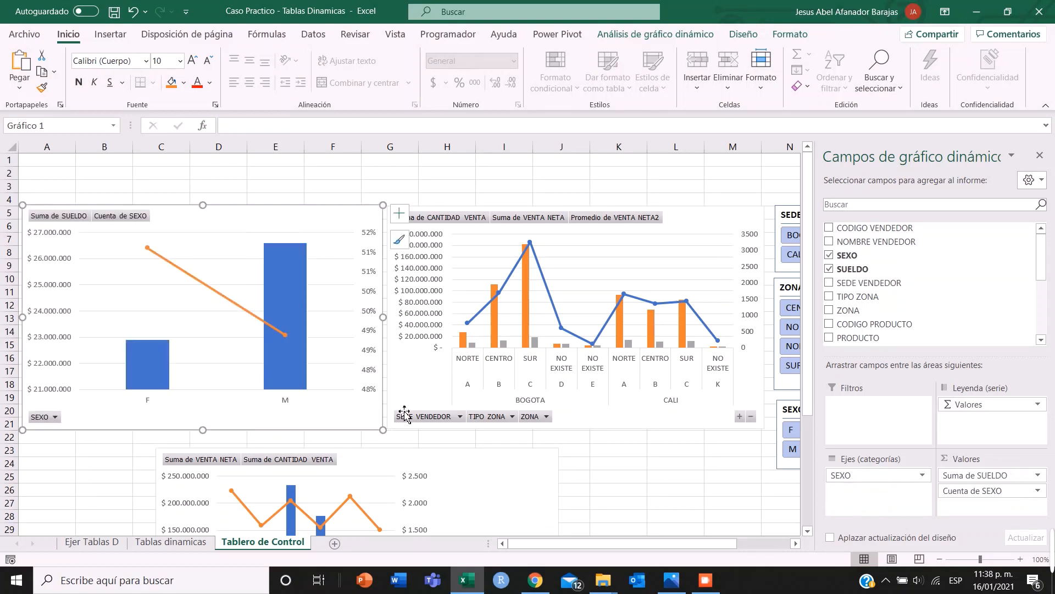
# Move the VENTA NETA by PRODUCTO chart up to row 22 in column D and close the chart field list
pyautogui.scroll(-3, 423, 431)
pyautogui.moveTo(521, 355); pyautogui.dragTo(550, 340)
pyautogui.scroll(3, 615, 390)
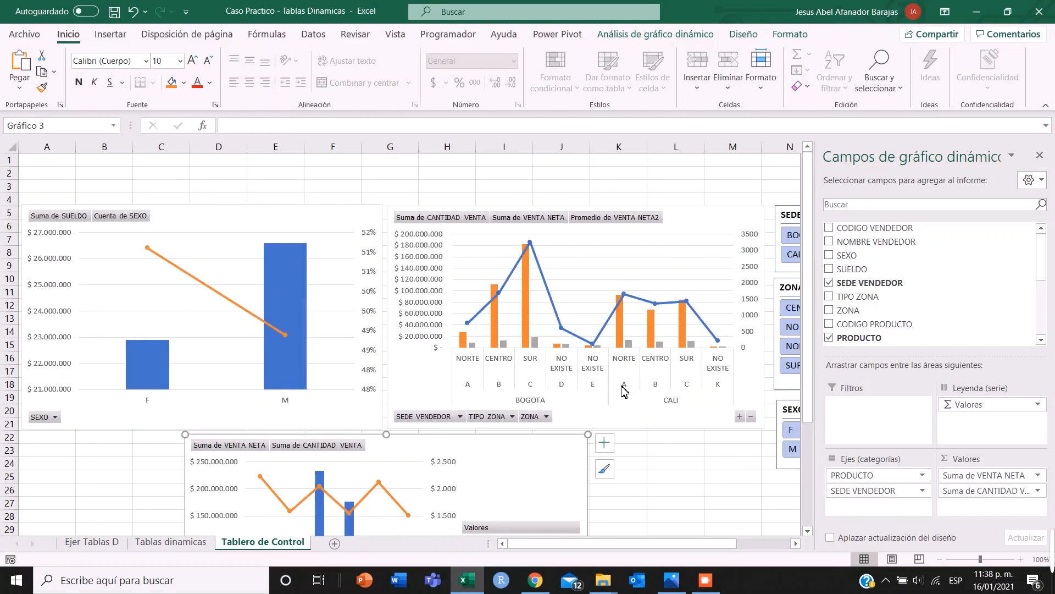
pyautogui.click(1039, 155)
pyautogui.scroll(-1, 589, 355)
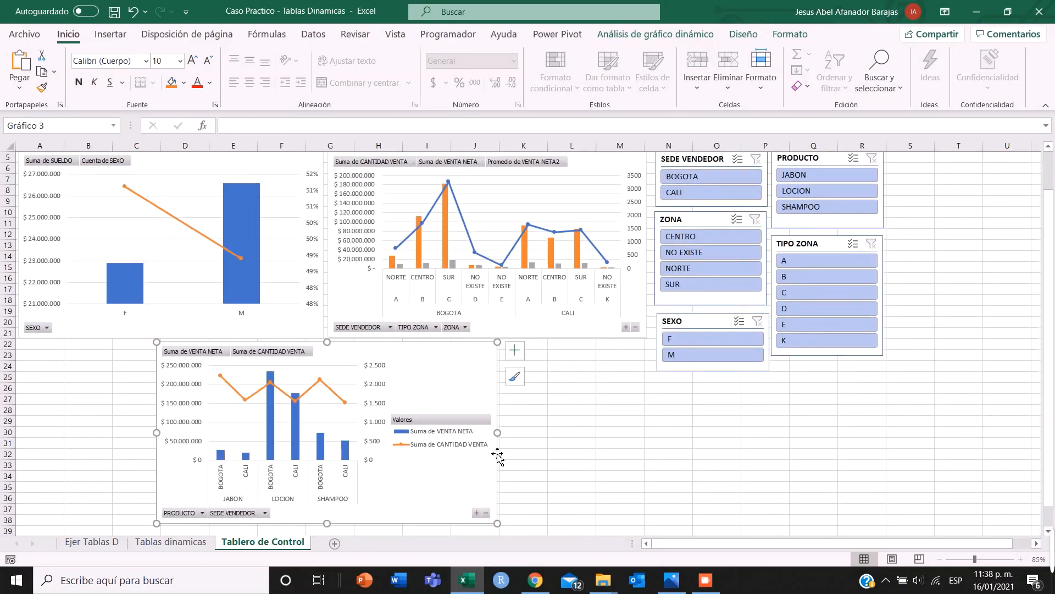
pyautogui.scroll(2, 498, 455)
# Fill all cells of the Tablero de Control sheet with a medium grey theme colour
pyautogui.click(10, 146)
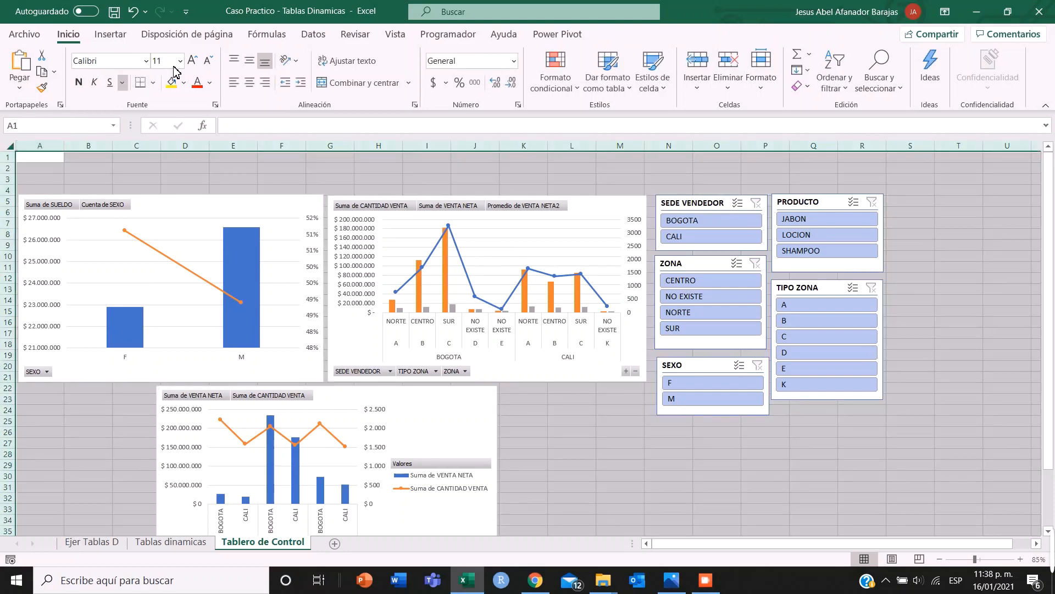
pyautogui.click(184, 82)
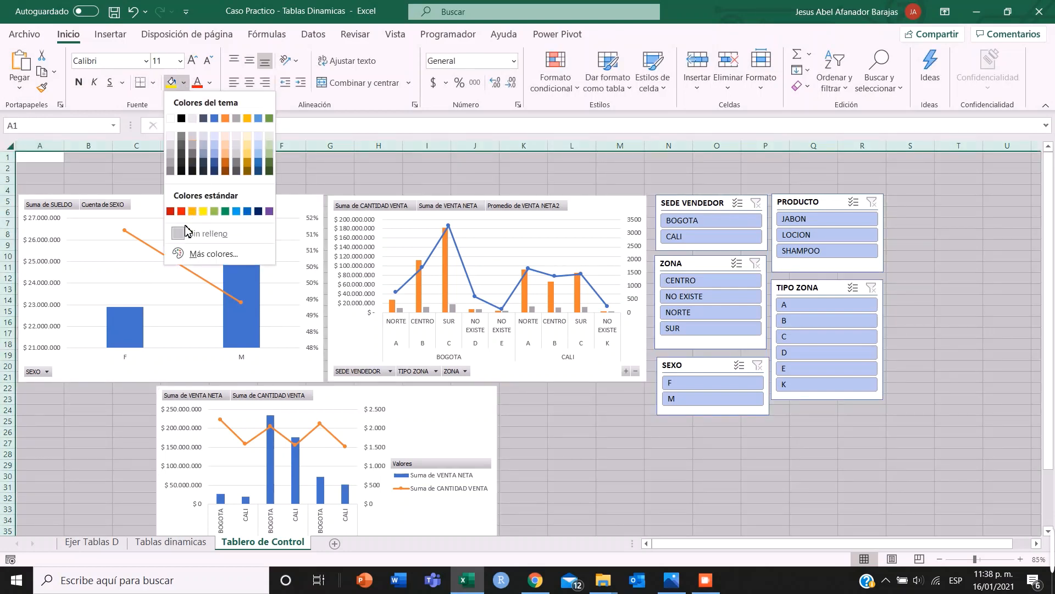
pyautogui.click(186, 232)
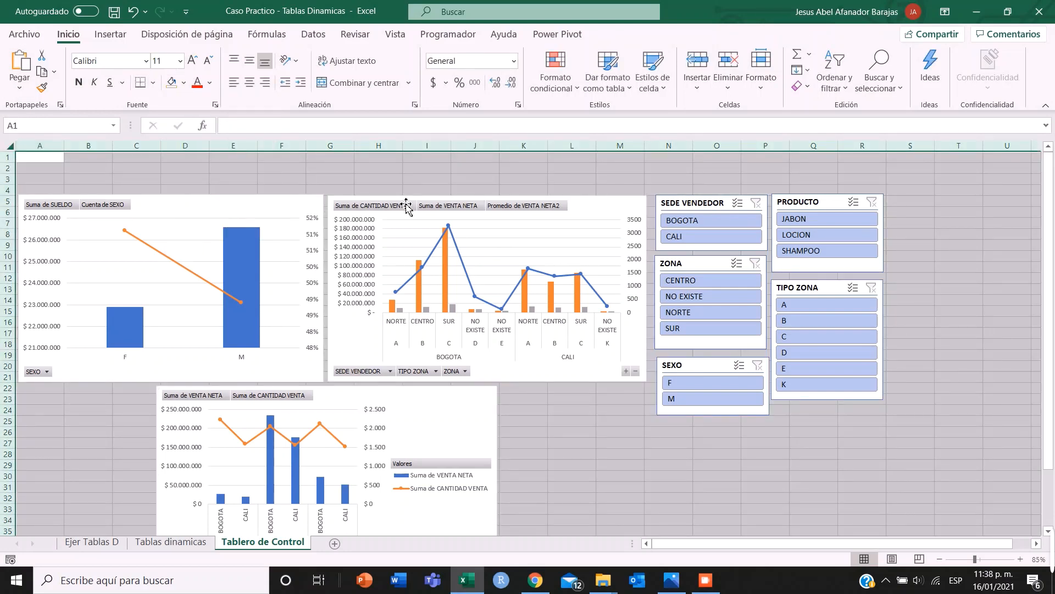
pyautogui.click(184, 83)
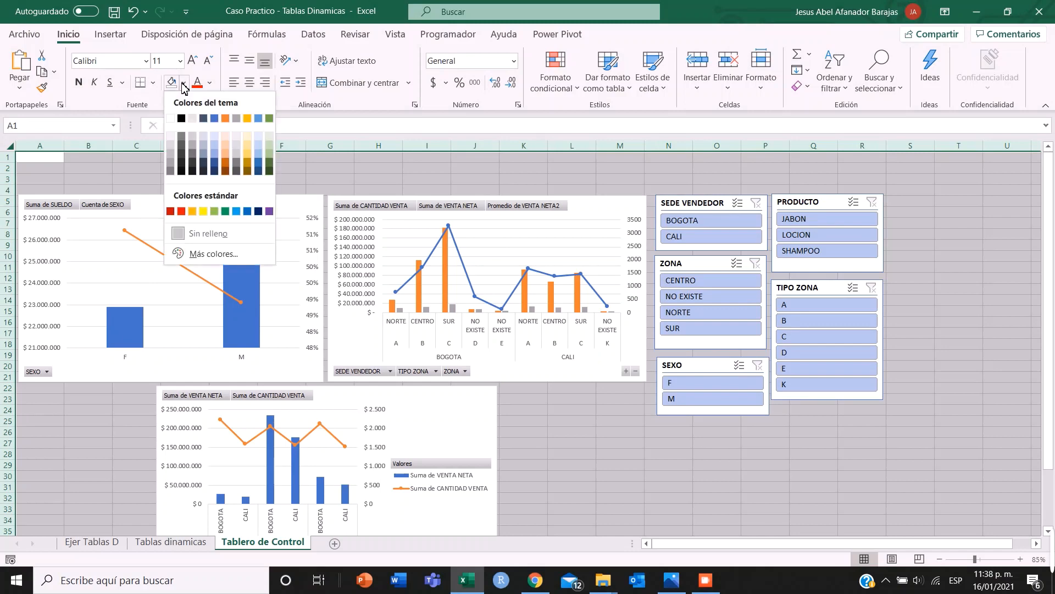
pyautogui.click(199, 149)
pyautogui.click(122, 169)
pyautogui.click(679, 160)
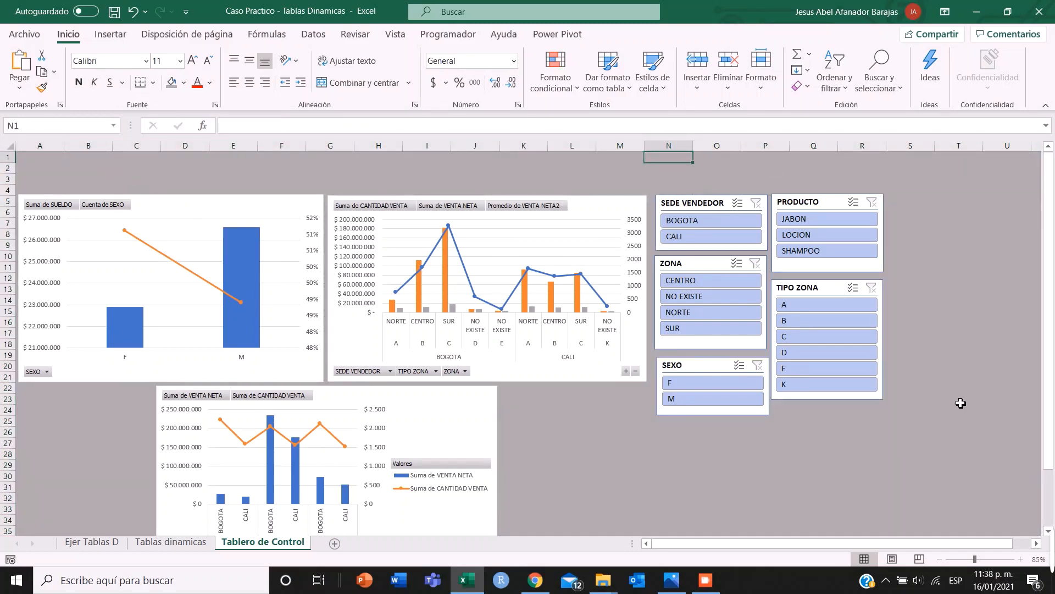
pyautogui.click(813, 476)
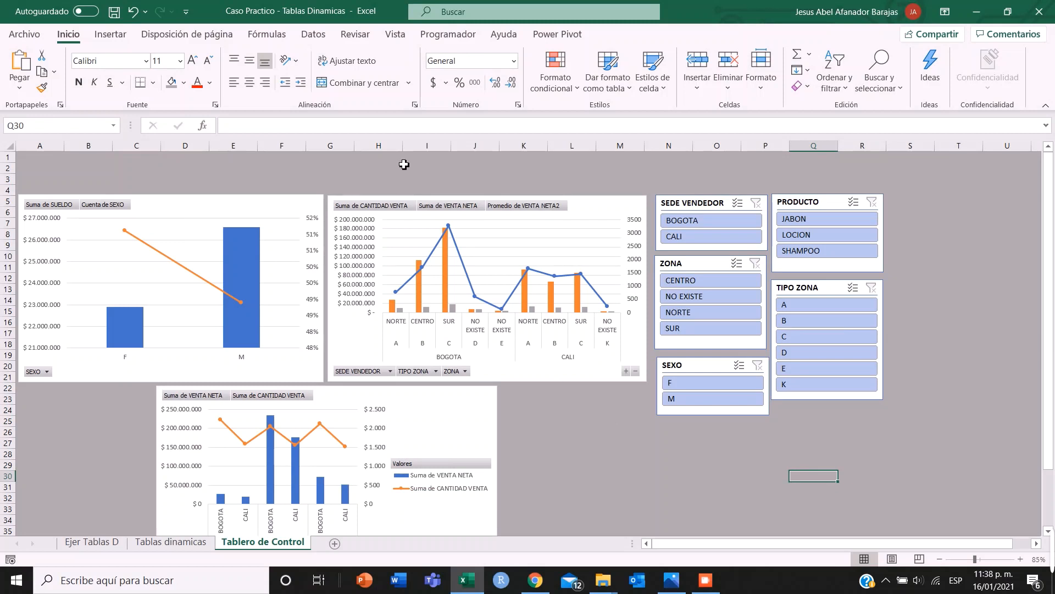
# Merge and center D2:M3 and enter the title Tablero de Control Ventas, aligned vertically to the middle
pyautogui.moveTo(185, 171); pyautogui.dragTo(619, 186)
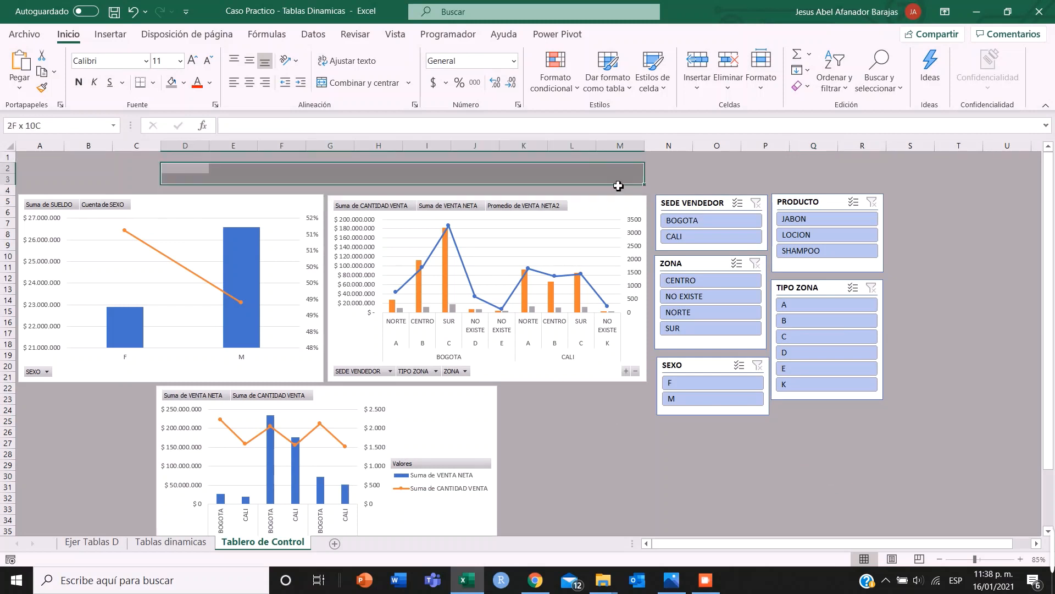
pyautogui.click(357, 83)
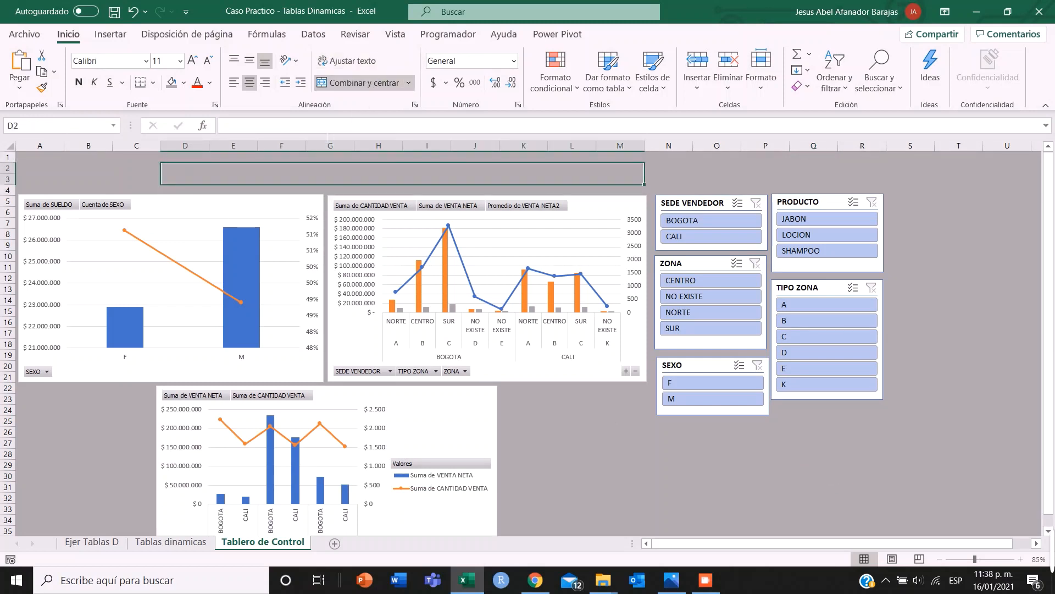
pyautogui.click(226, 126)
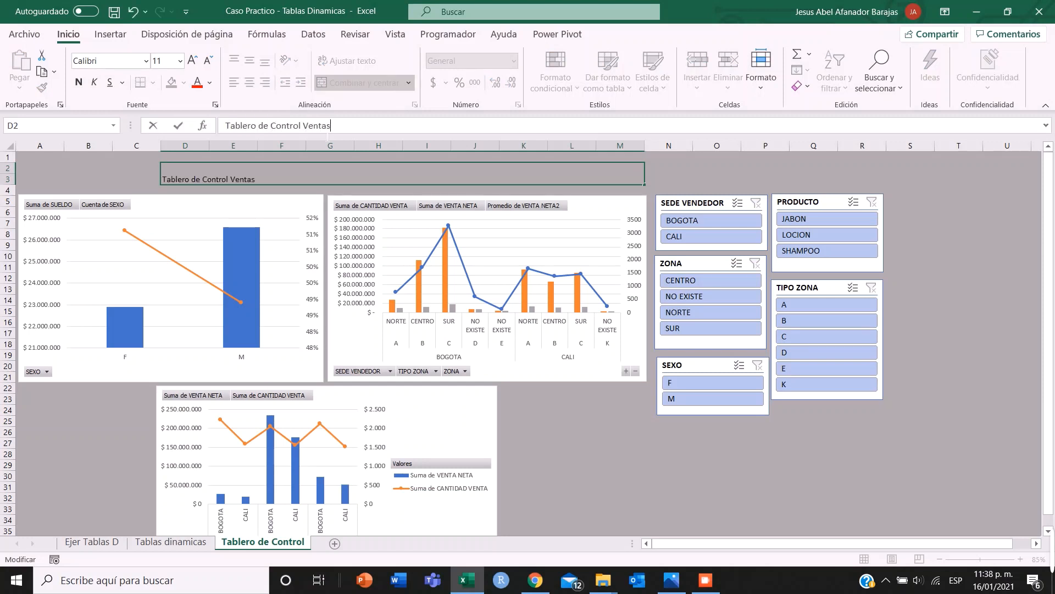
pyautogui.click(603, 485)
pyautogui.click(380, 178)
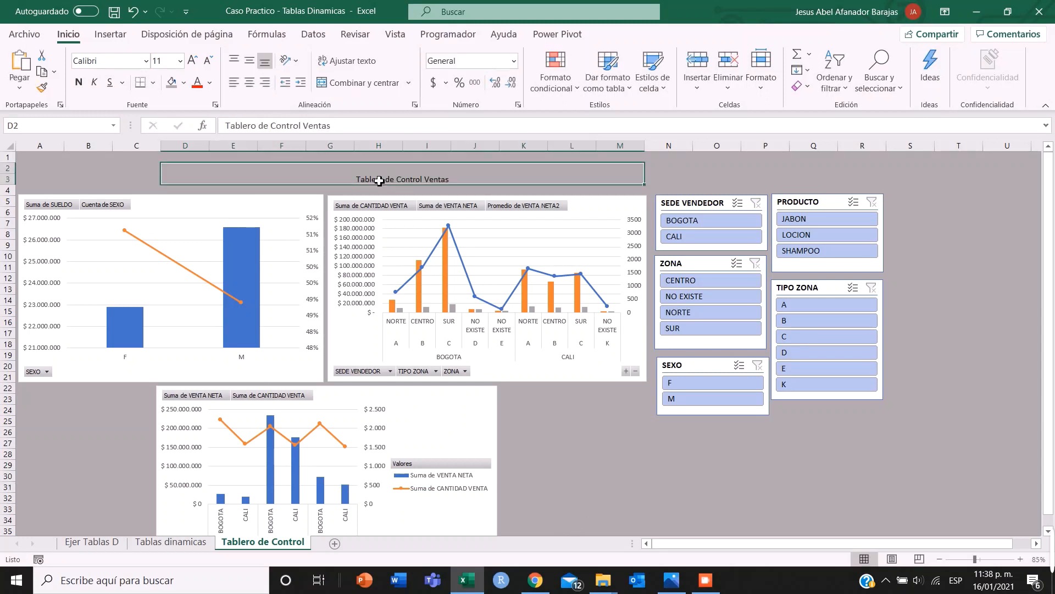
pyautogui.click(249, 60)
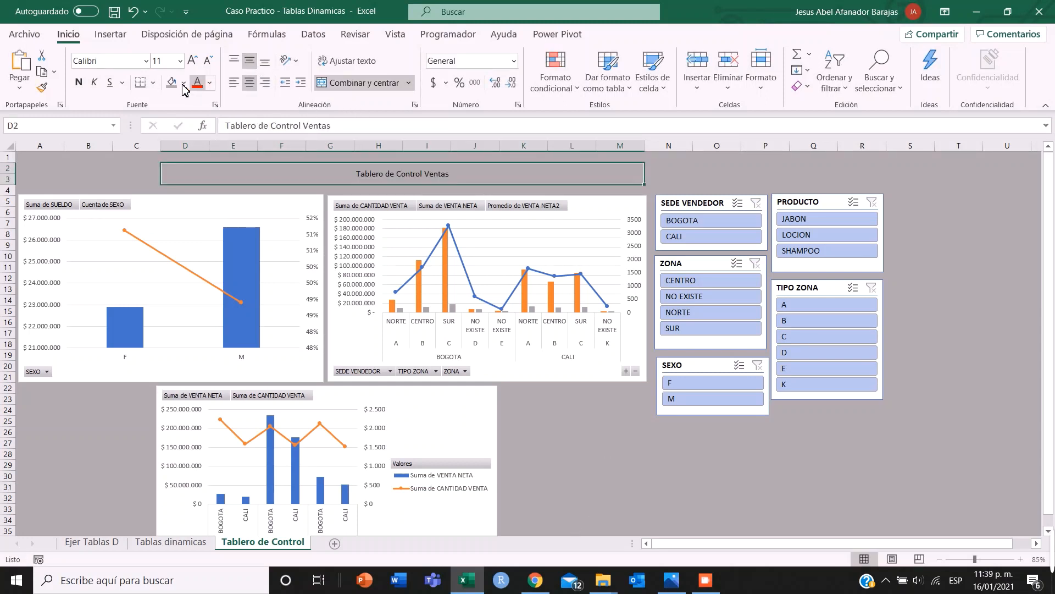
# Format the Tablero de Control Ventas title with a dark font colour, size 22 and bold
pyautogui.click(213, 85)
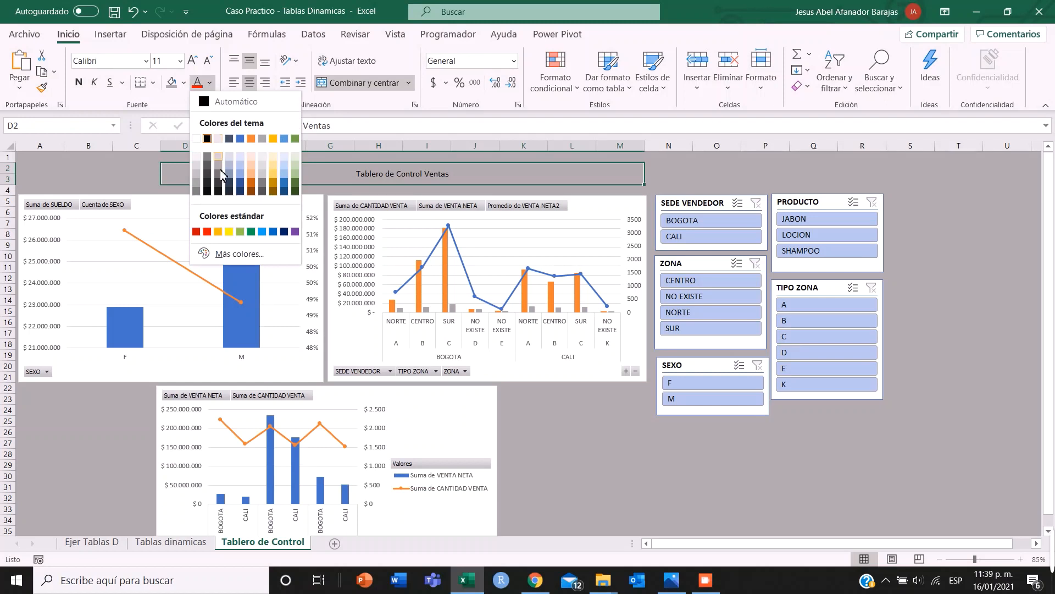
pyautogui.click(215, 151)
pyautogui.click(191, 60)
pyautogui.click(192, 60)
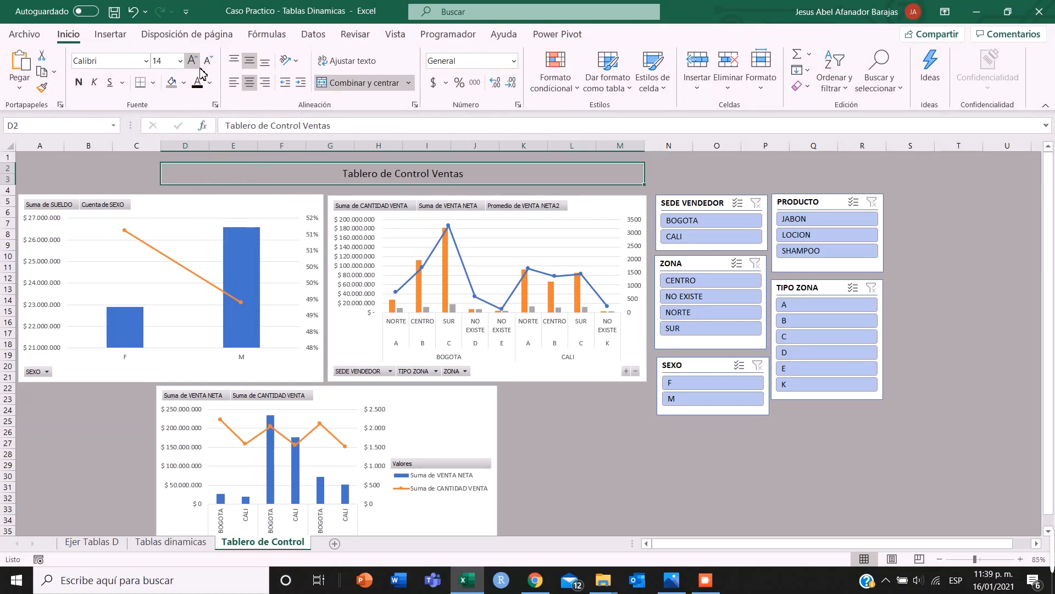
pyautogui.click(192, 60)
pyautogui.click(192, 60)
pyautogui.click(192, 60)
pyautogui.click(192, 60)
pyautogui.click(79, 82)
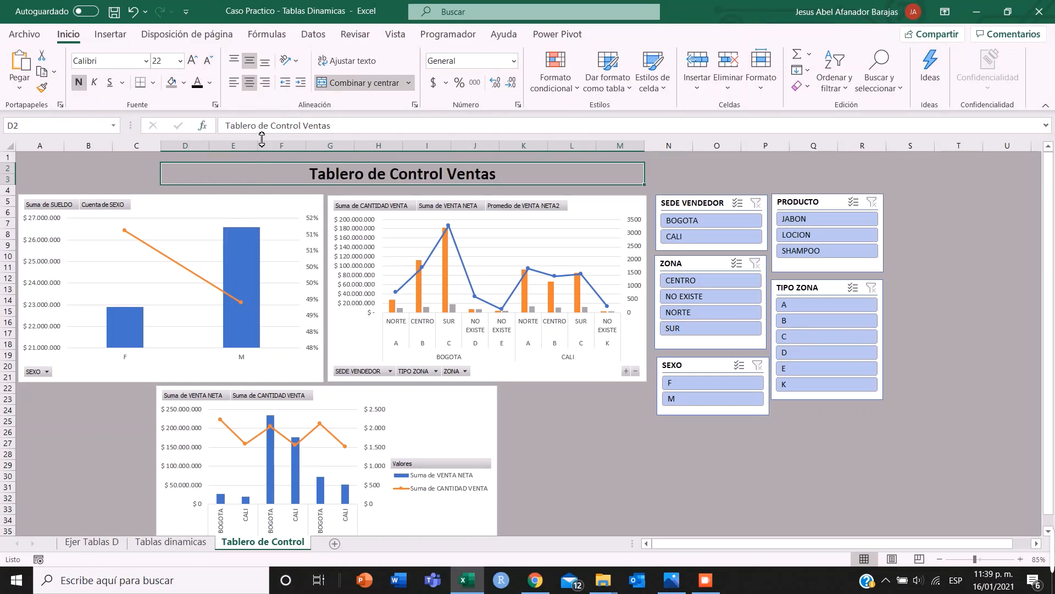
# Apply all borders to the merged title cell D2:M3
pyautogui.click(153, 83)
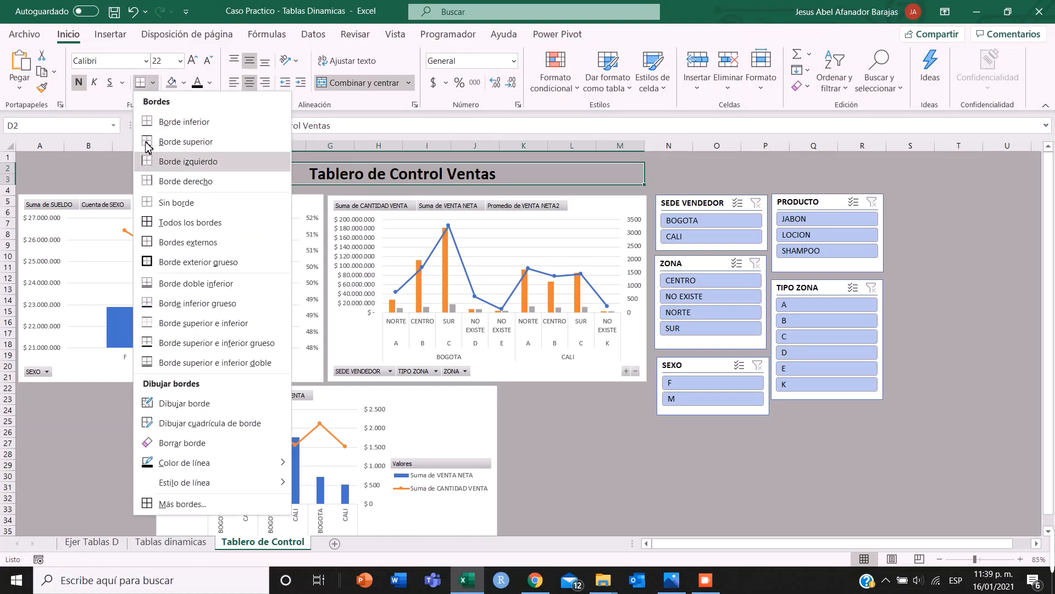
pyautogui.click(162, 225)
pyautogui.click(660, 456)
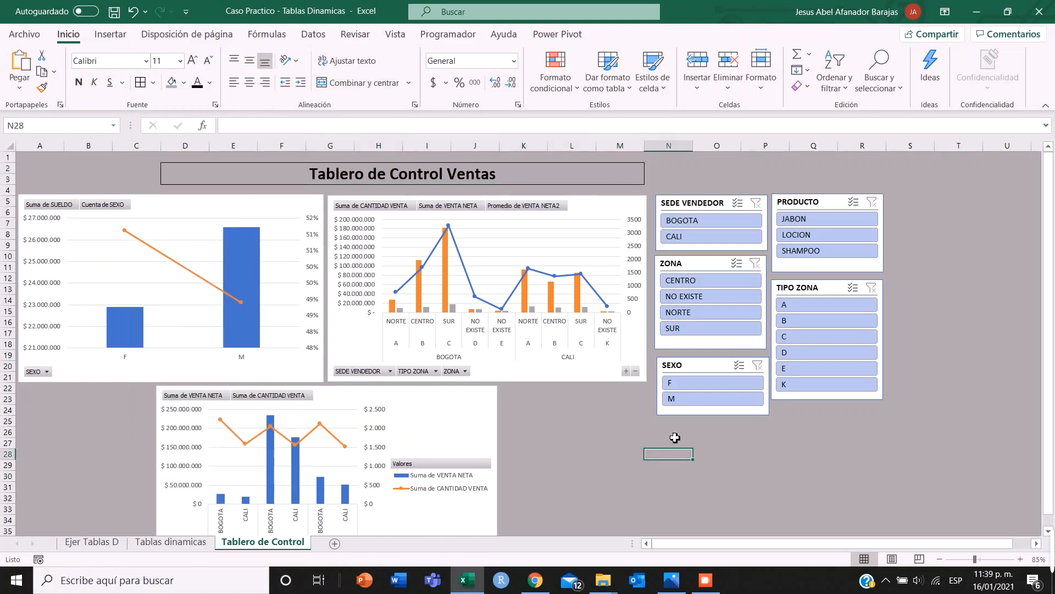
# Give the SEDE VENDEDOR slicer the light orange style and the PRODUCTO slicer the light green style
pyautogui.click(715, 210)
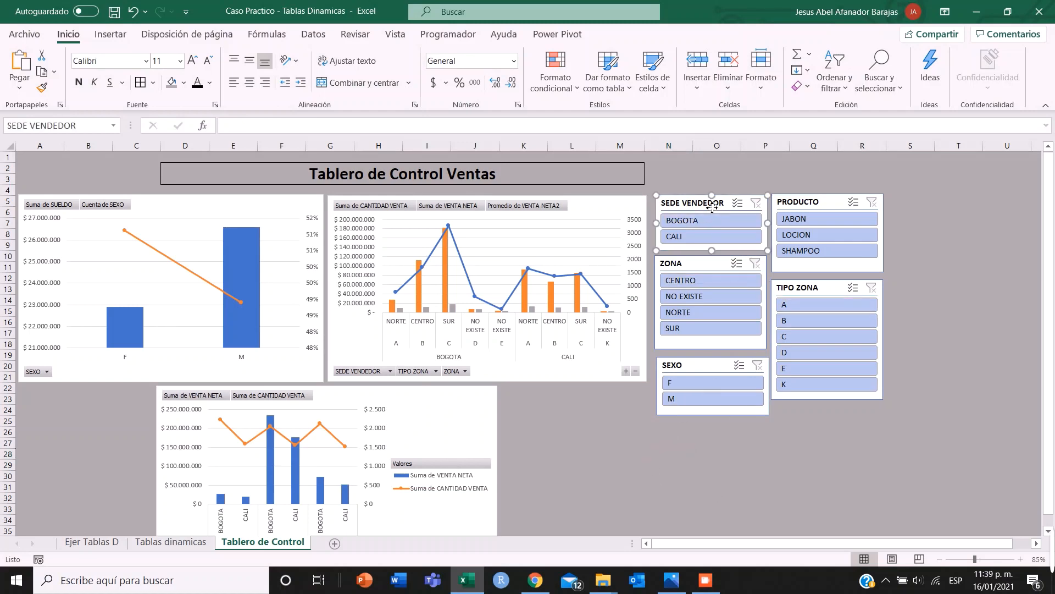
pyautogui.click(617, 36)
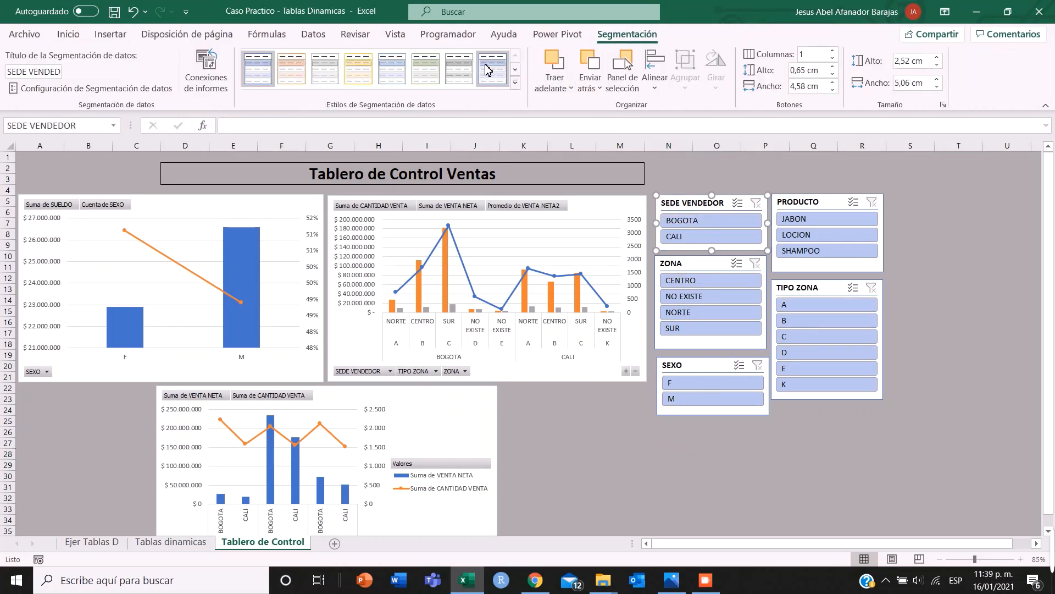
pyautogui.click(292, 69)
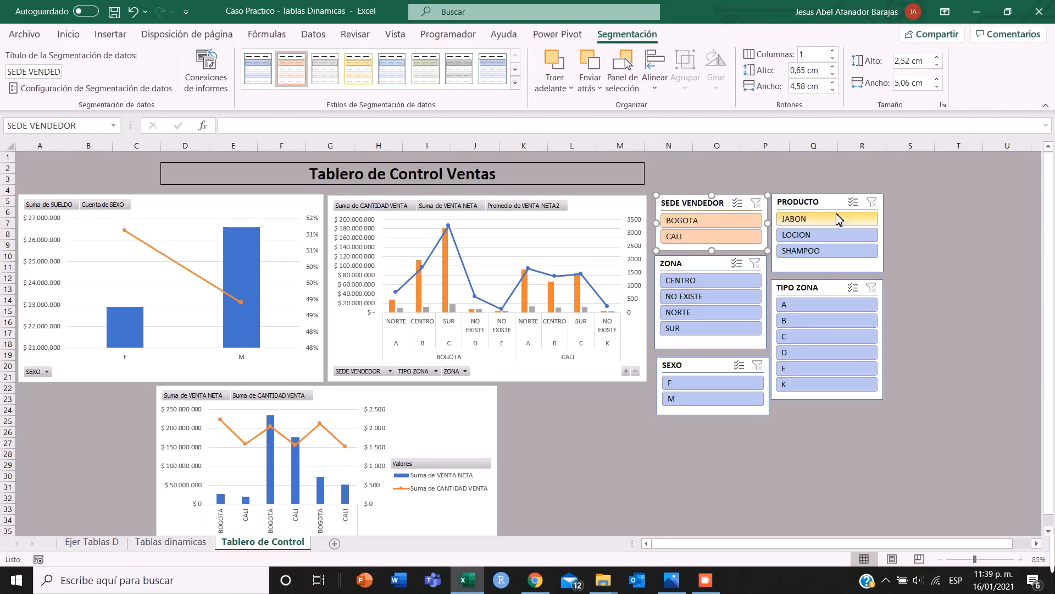
pyautogui.click(791, 203)
pyautogui.click(426, 77)
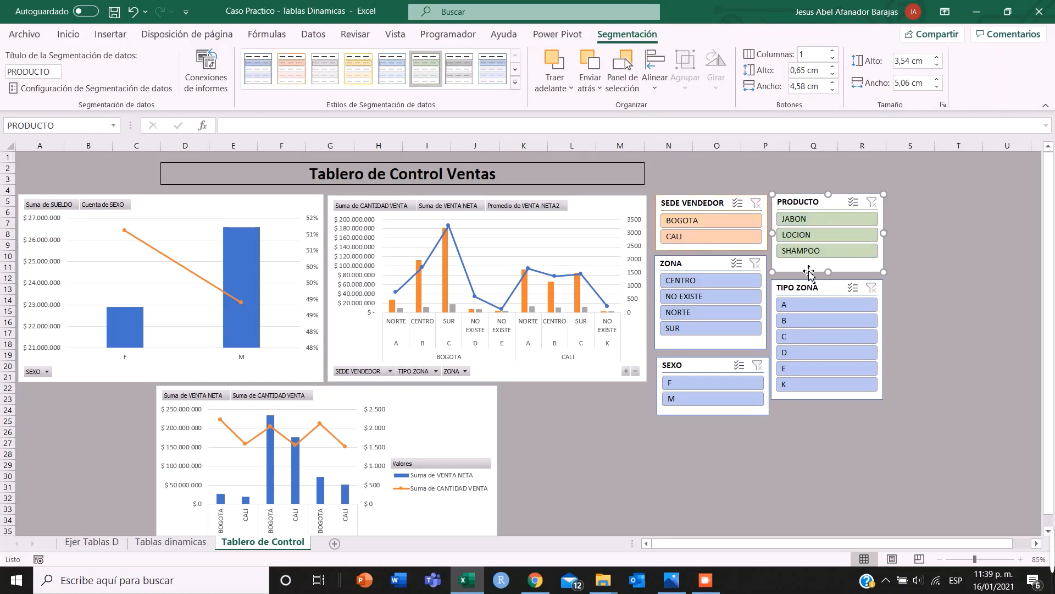
# Give the ZONA slicer the light grey style and the TIPO ZONA slicer the light yellow style
pyautogui.click(713, 266)
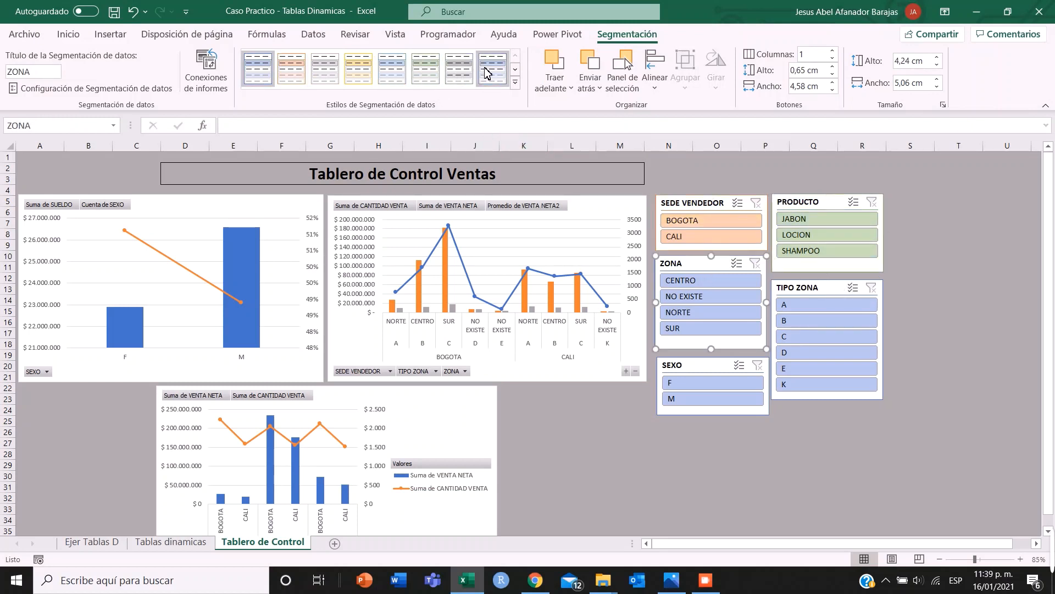
pyautogui.click(467, 73)
pyautogui.click(835, 295)
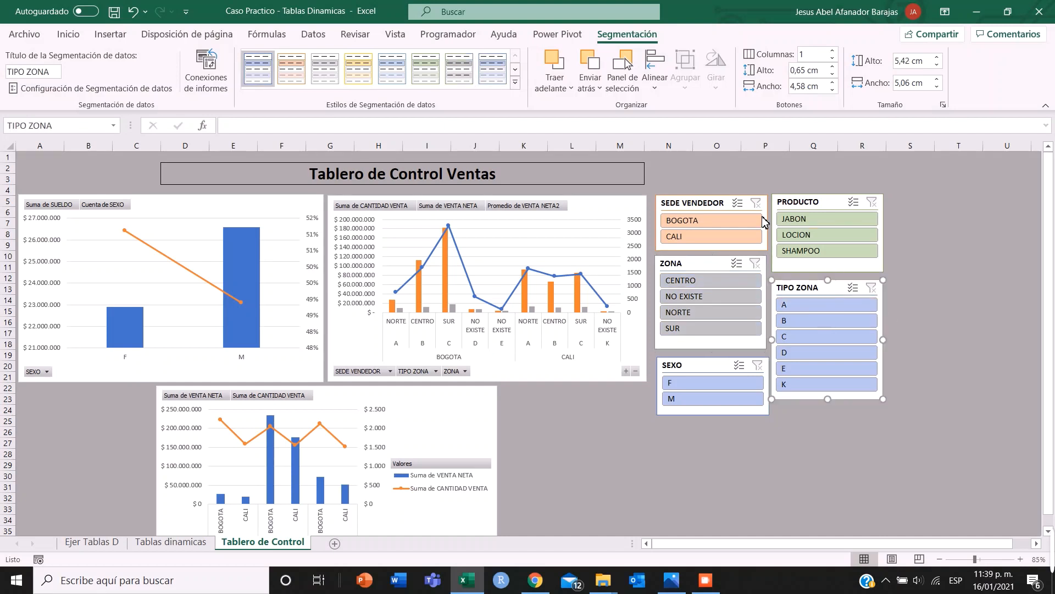
pyautogui.click(358, 69)
# Give the SEXO slicer the dark orange style and align its left edge with the ZONA slicer above it
pyautogui.click(730, 360)
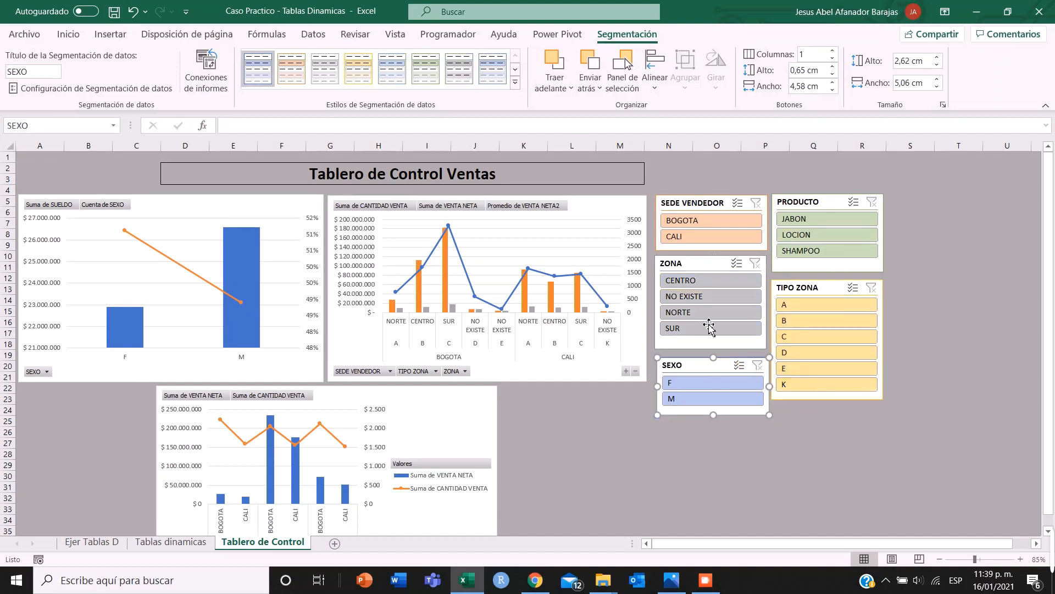
pyautogui.click(515, 81)
pyautogui.click(299, 152)
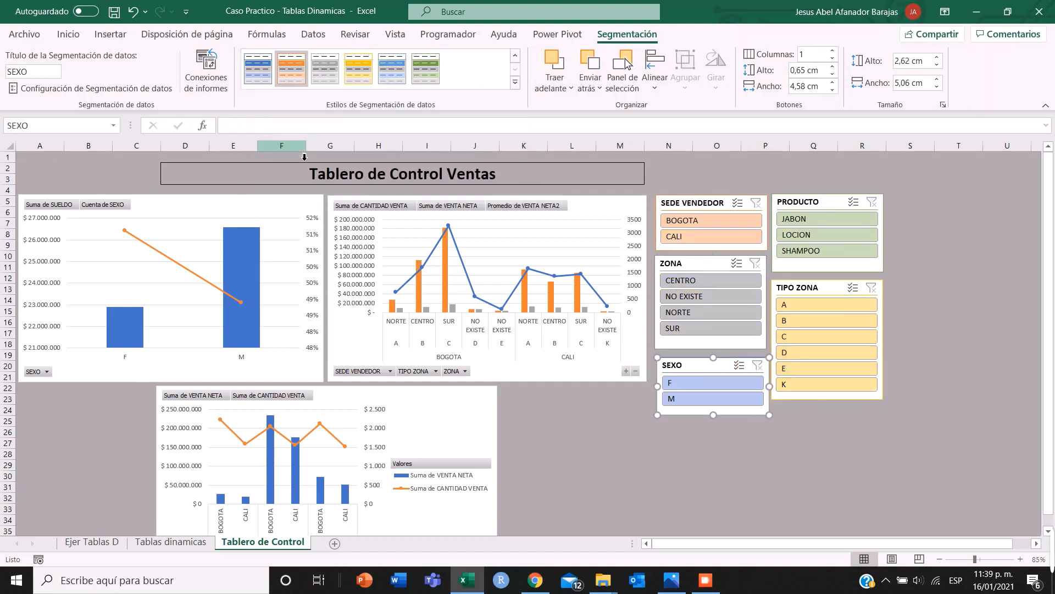
pyautogui.click(915, 474)
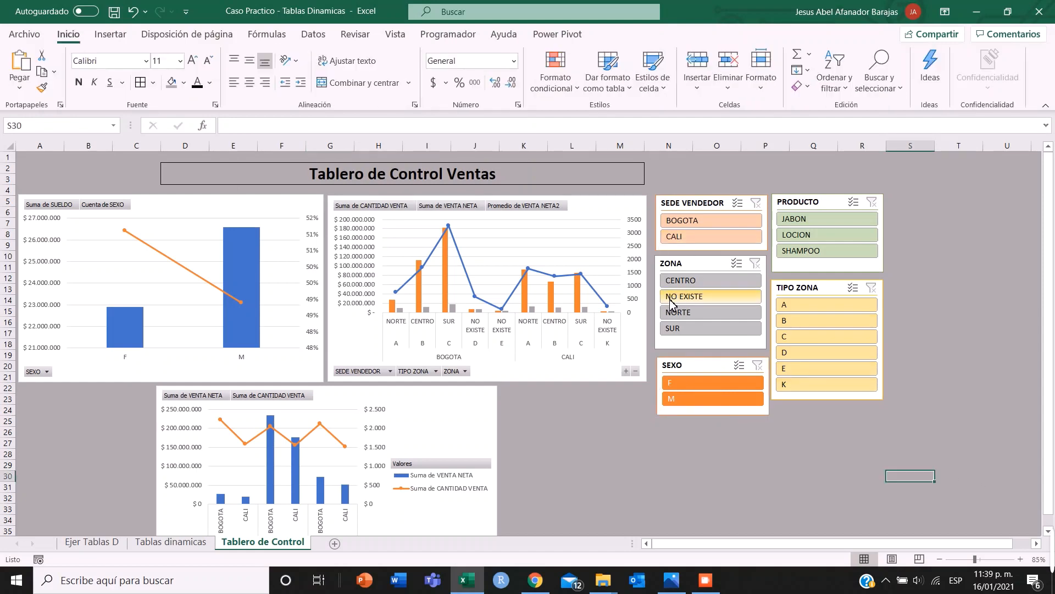
pyautogui.click(672, 365)
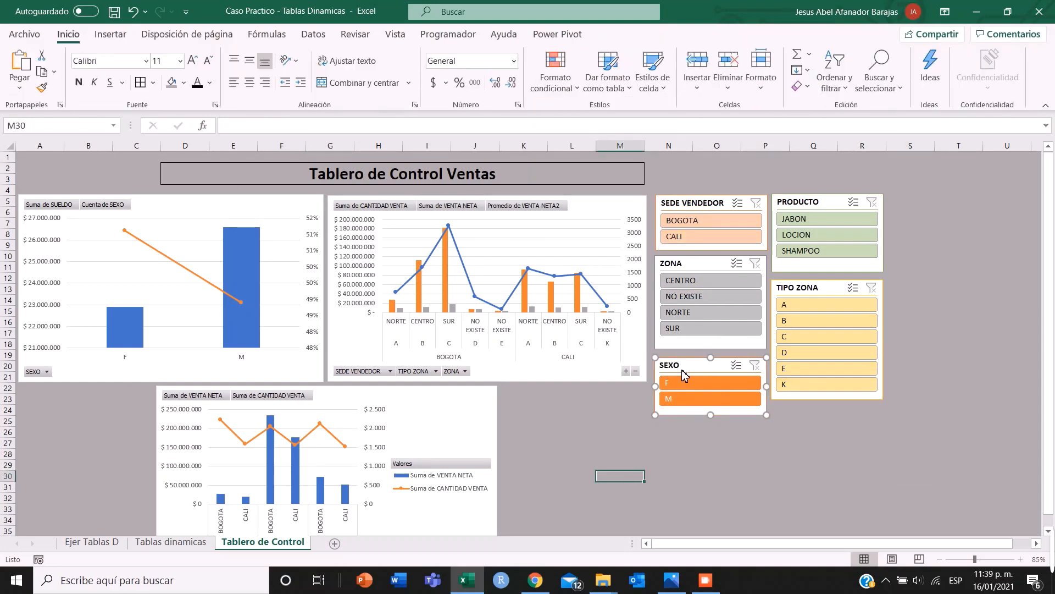
# Test the slicers by filtering ZONA to NORTE and SEXO to M, and clear both filters
pyautogui.click(693, 296)
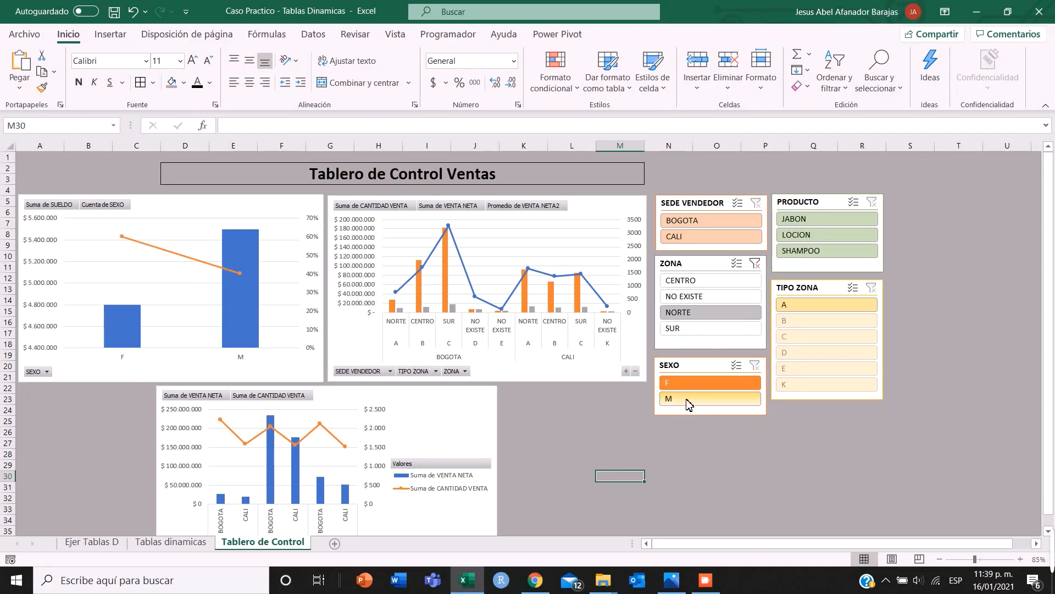
pyautogui.click(690, 398)
pyautogui.click(704, 280)
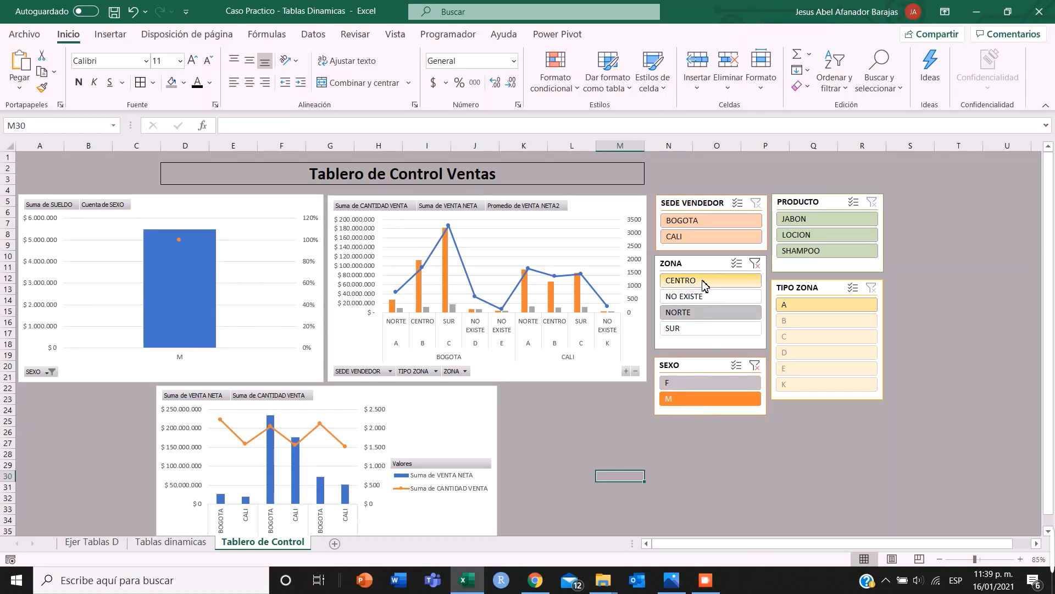
pyautogui.click(754, 264)
pyautogui.click(755, 365)
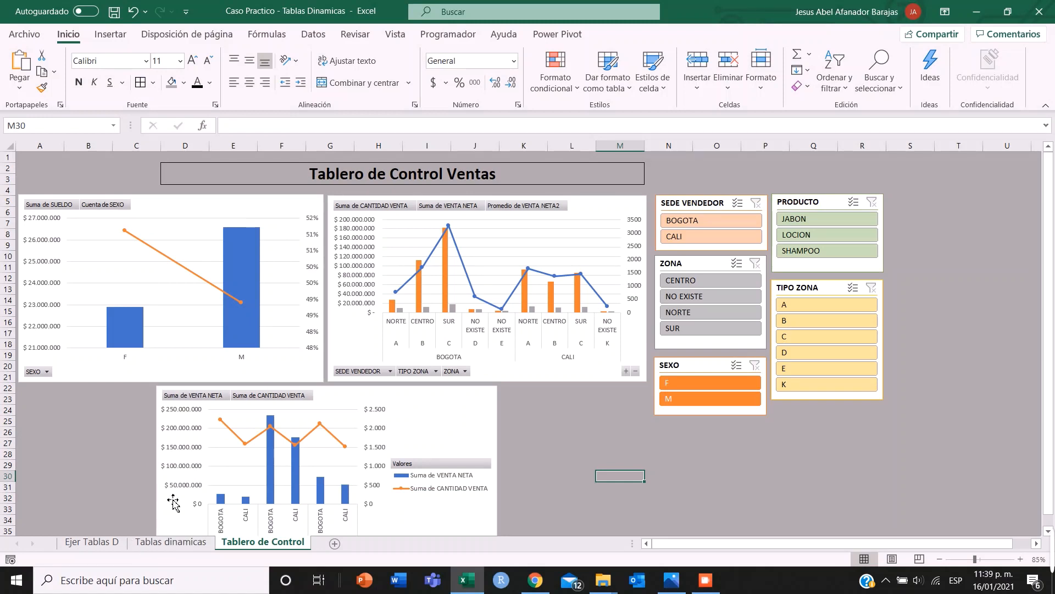
pyautogui.click(704, 210)
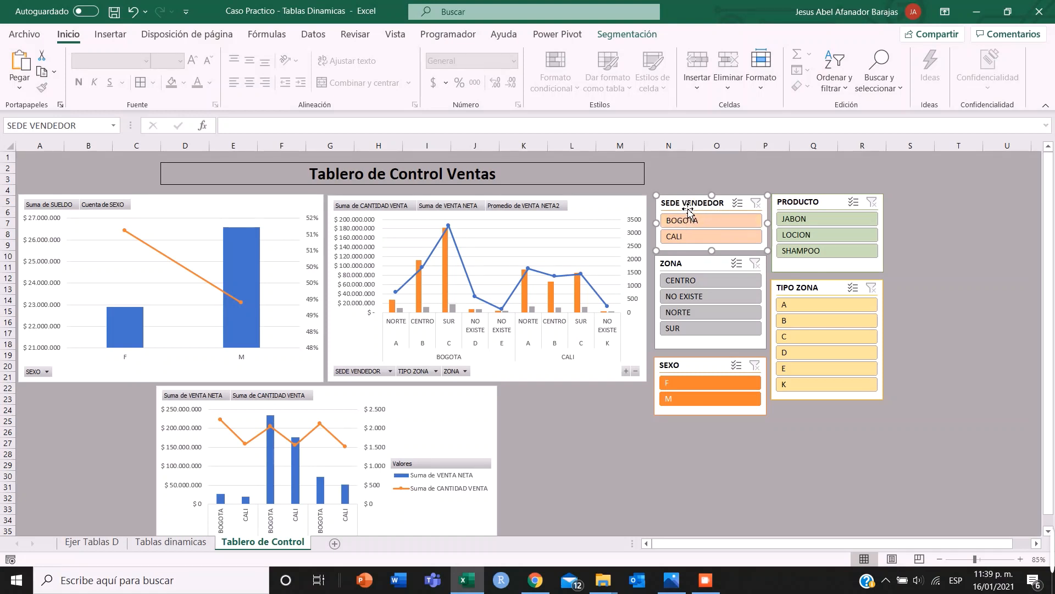
pyautogui.rightClick(683, 206)
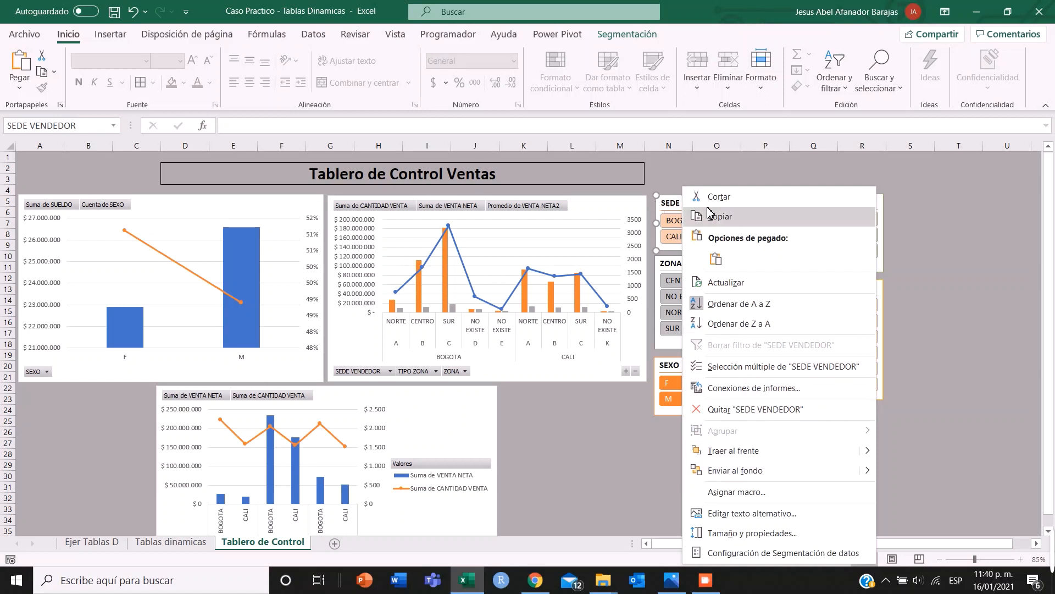
pyautogui.click(723, 392)
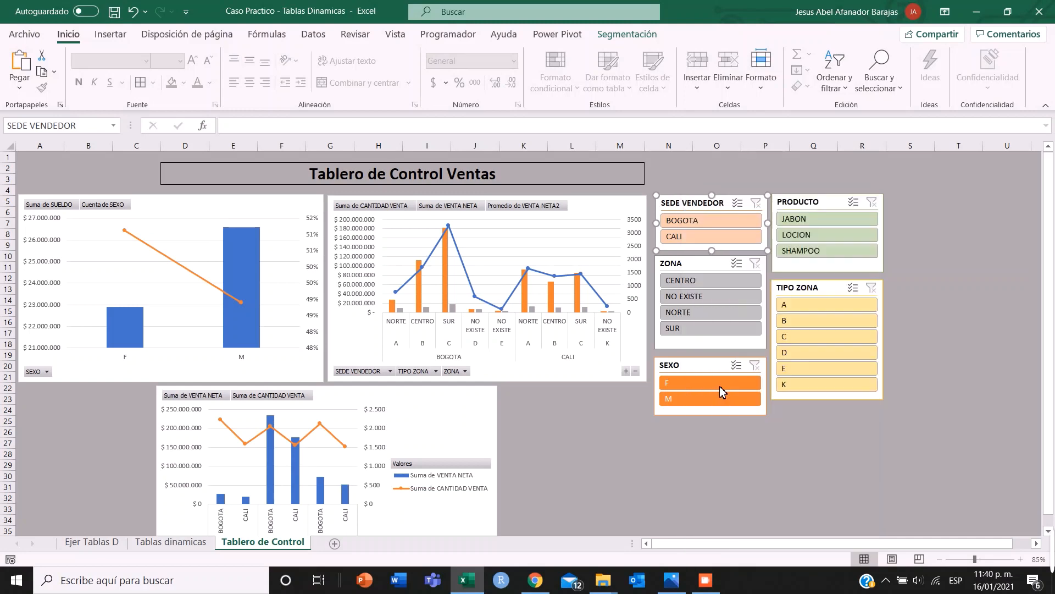
pyautogui.moveTo(697, 345); pyautogui.dragTo(760, 212)
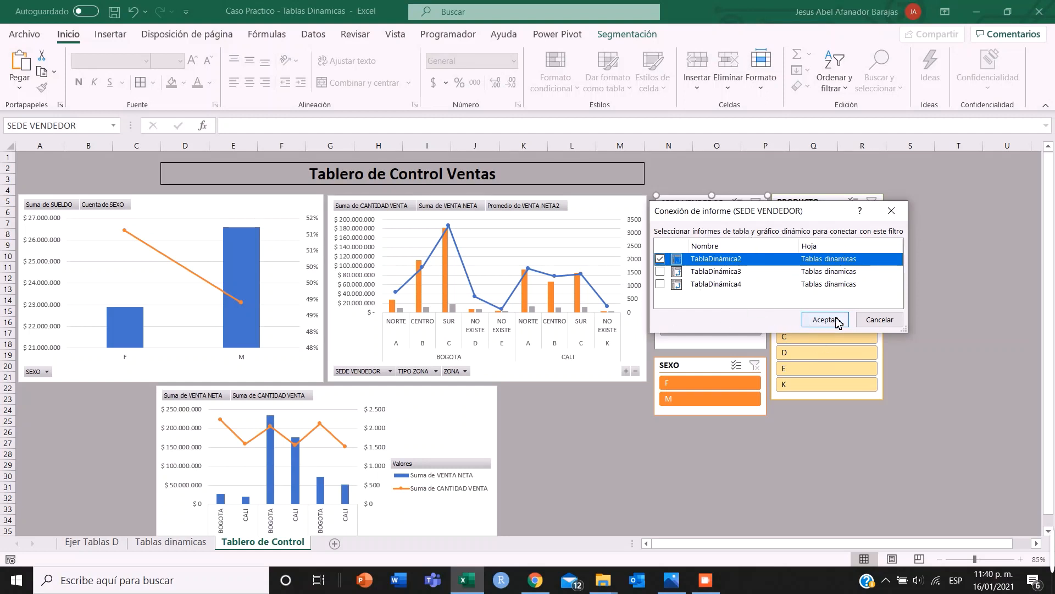
pyautogui.click(892, 321)
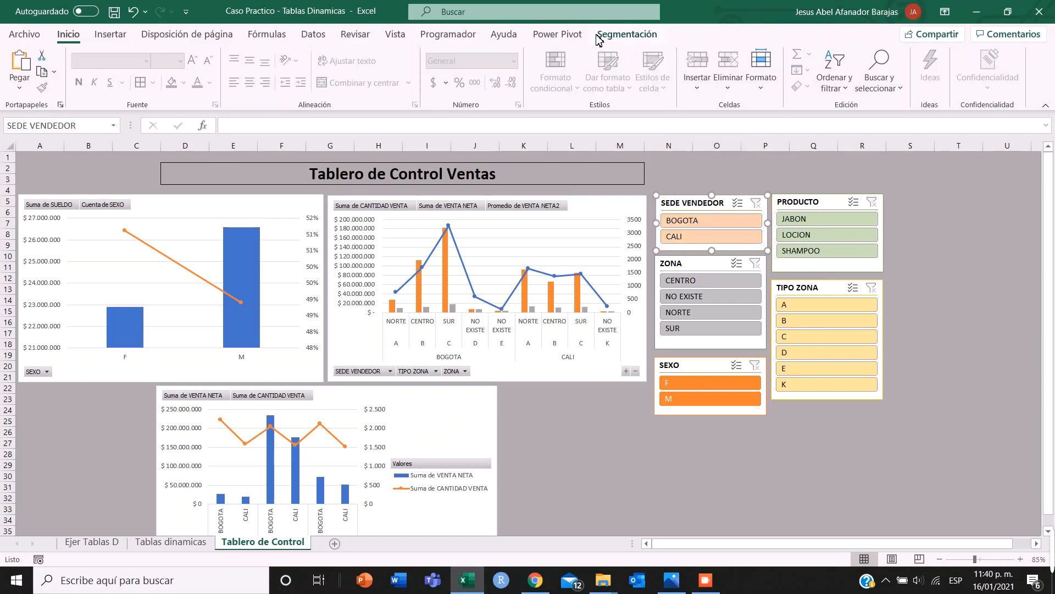
# Connect the SEDE VENDEDOR slicer to TablaDinámica3 and TablaDinámica4 as well through its report connections
pyautogui.click(616, 36)
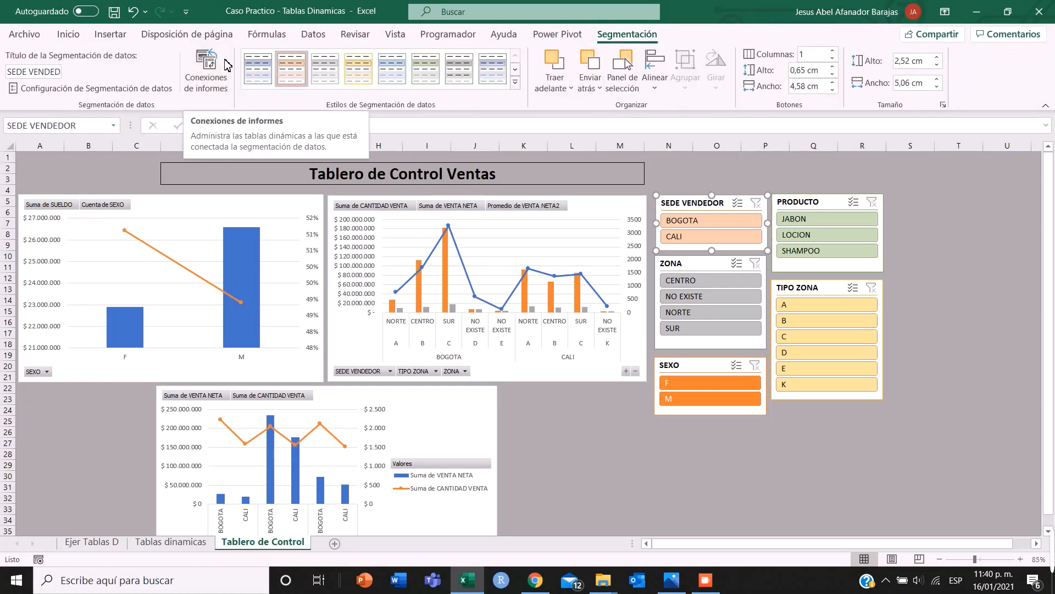
pyautogui.click(208, 79)
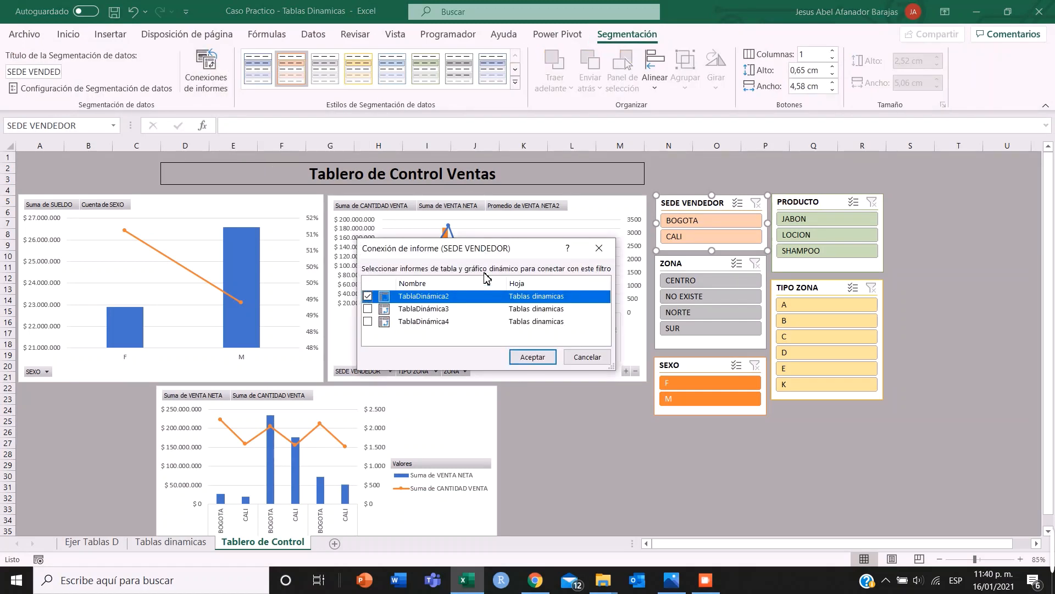
pyautogui.moveTo(468, 256); pyautogui.dragTo(396, 207)
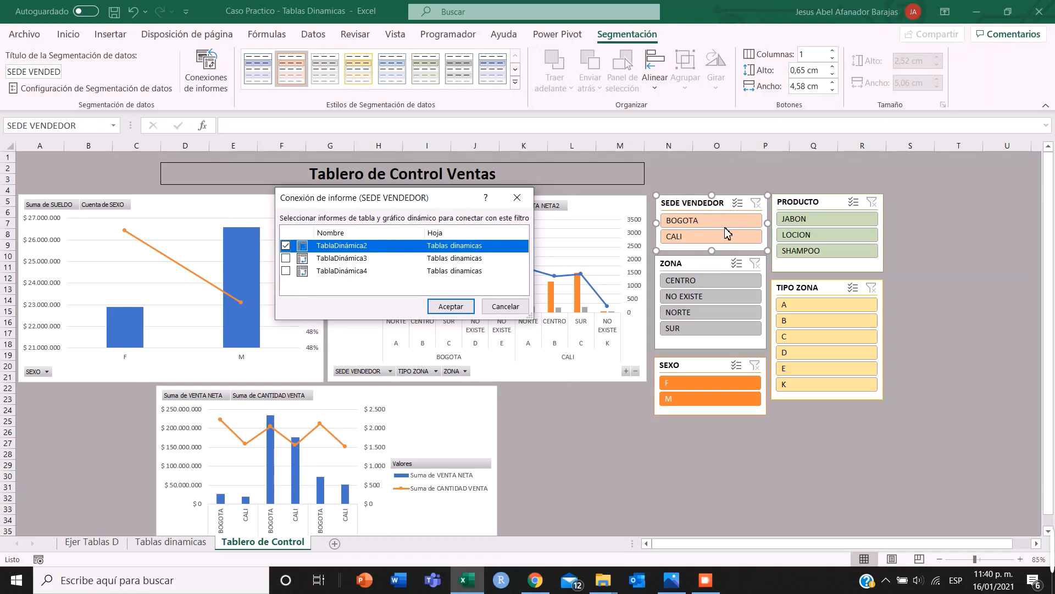
pyautogui.click(286, 259)
pyautogui.click(285, 270)
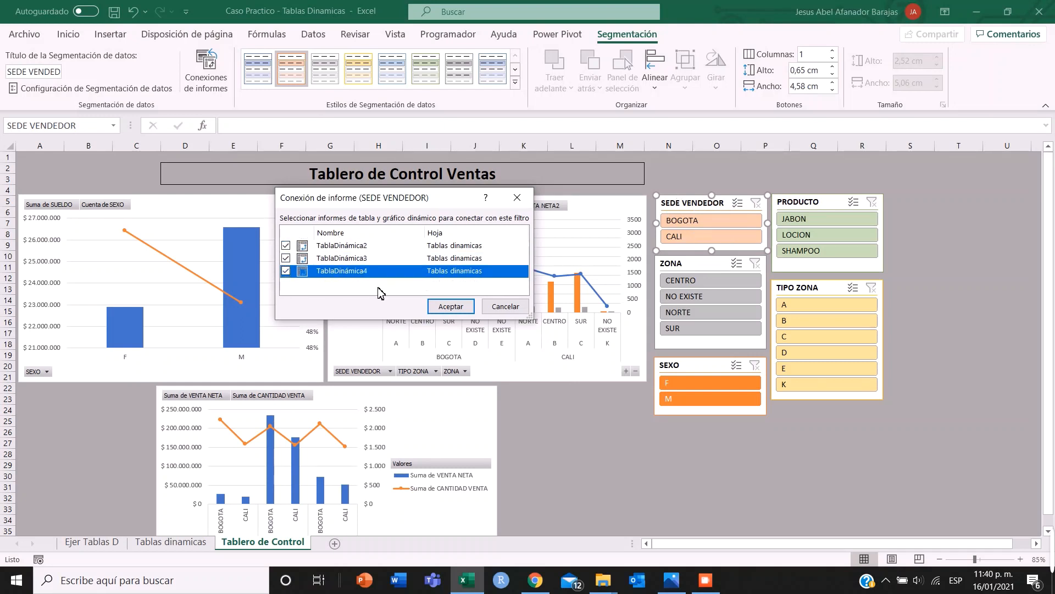
pyautogui.click(456, 306)
# Add TablaDinámica3 and TablaDinámica4 to the PRODUCTO slicer's report connections
pyautogui.click(828, 209)
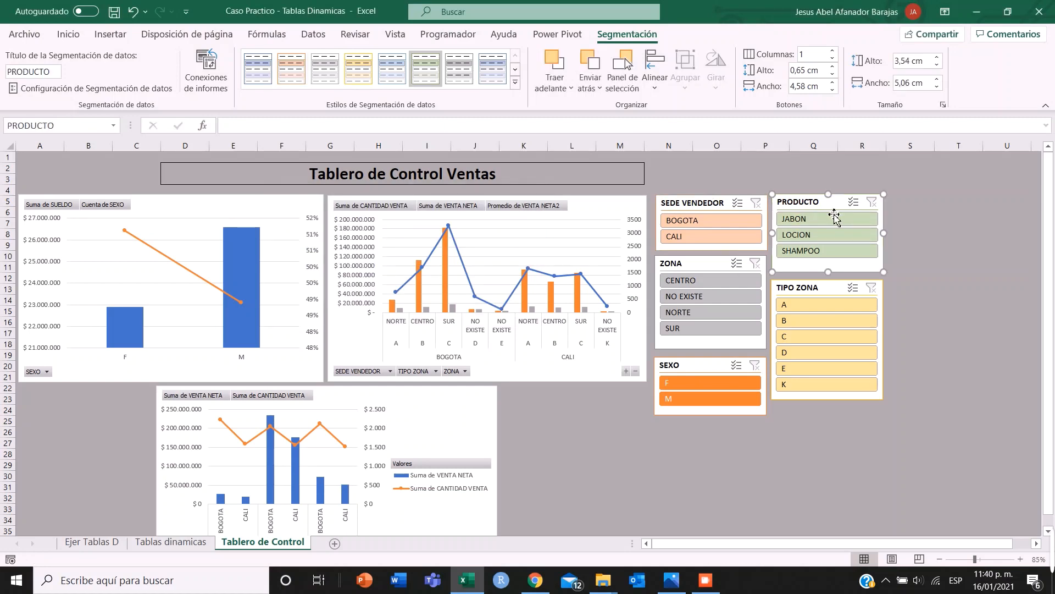
pyautogui.rightClick(819, 208)
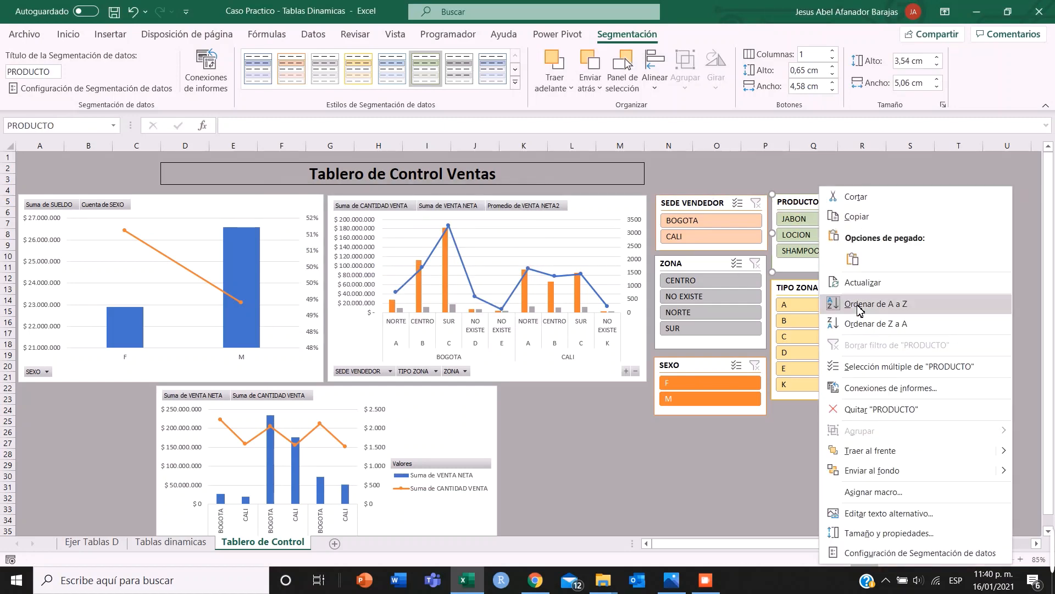
pyautogui.click(218, 80)
pyautogui.click(286, 258)
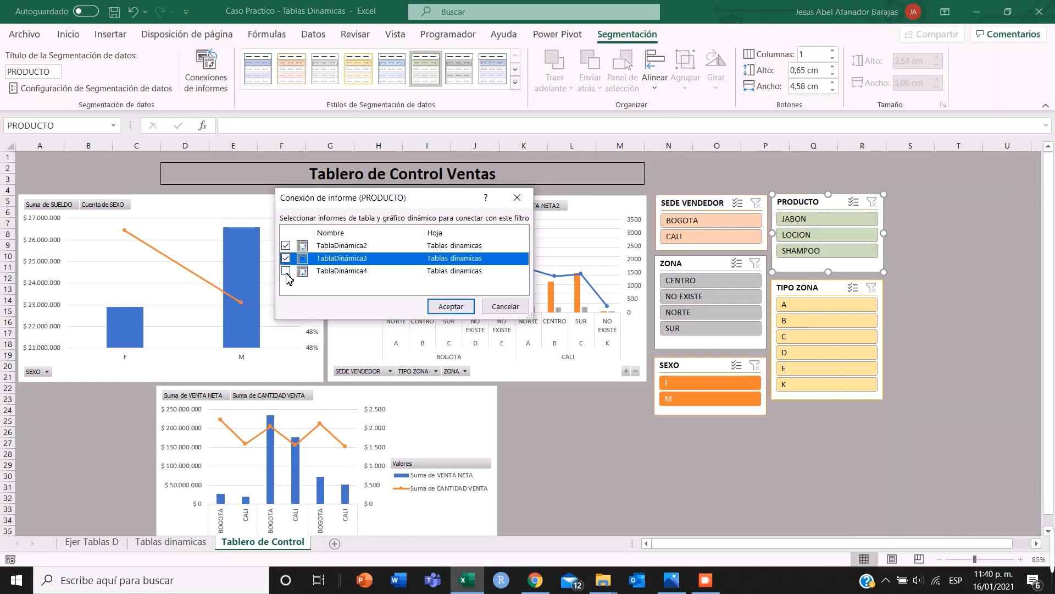
pyautogui.click(286, 271)
pyautogui.click(458, 308)
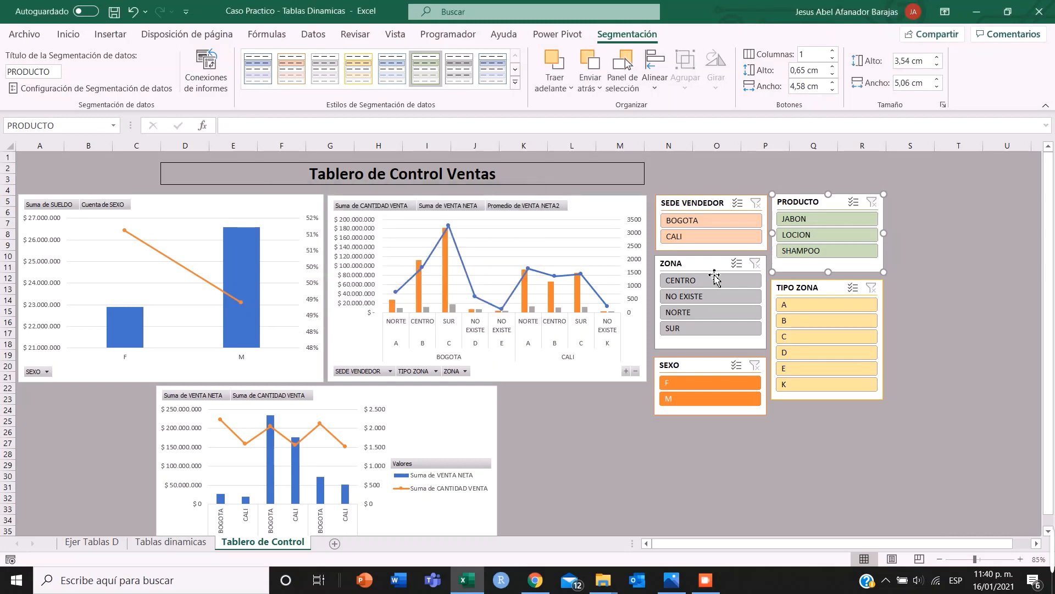
# Add TablaDinámica3 and TablaDinámica4 to the ZONA slicer's report connections
pyautogui.click(702, 281)
pyautogui.click(755, 264)
pyautogui.click(209, 84)
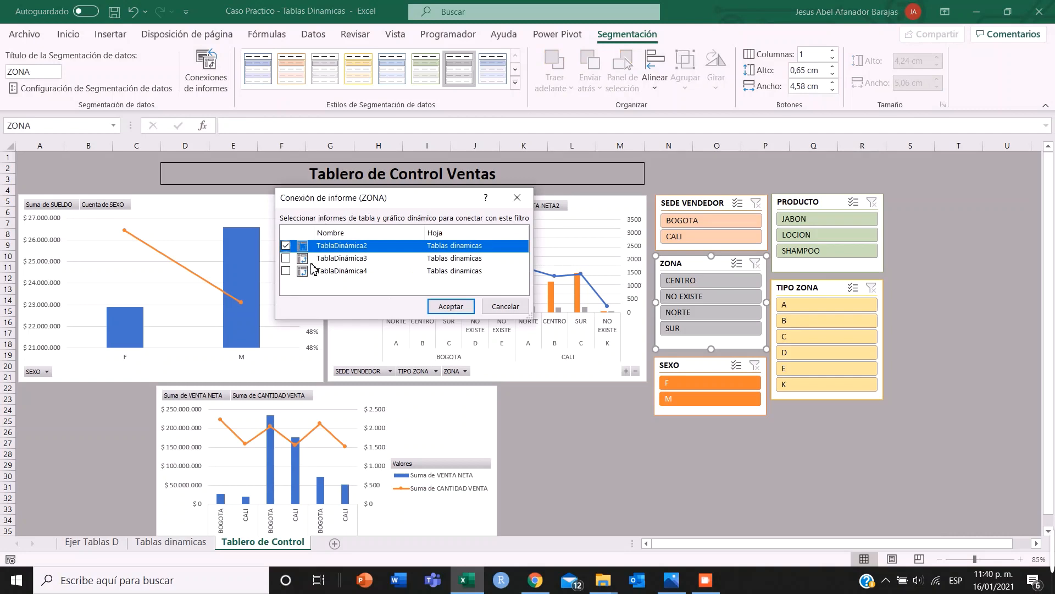
pyautogui.click(286, 258)
pyautogui.click(287, 271)
pyautogui.click(450, 306)
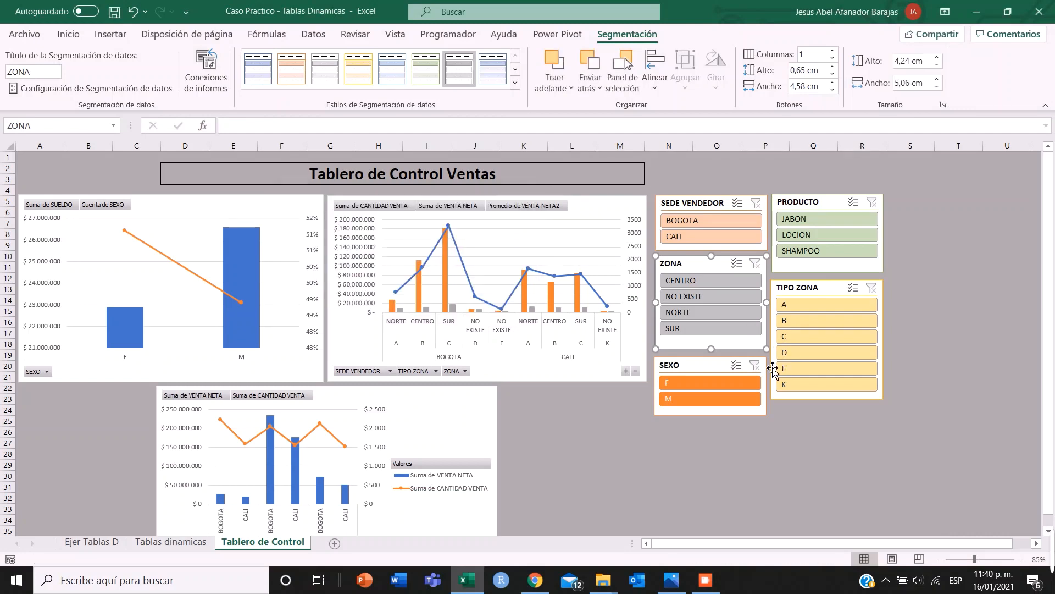
# Connect the SEXO slicer to TablaDinámica3 and TablaDinámica4 through its report connections
pyautogui.click(706, 367)
pyautogui.click(208, 73)
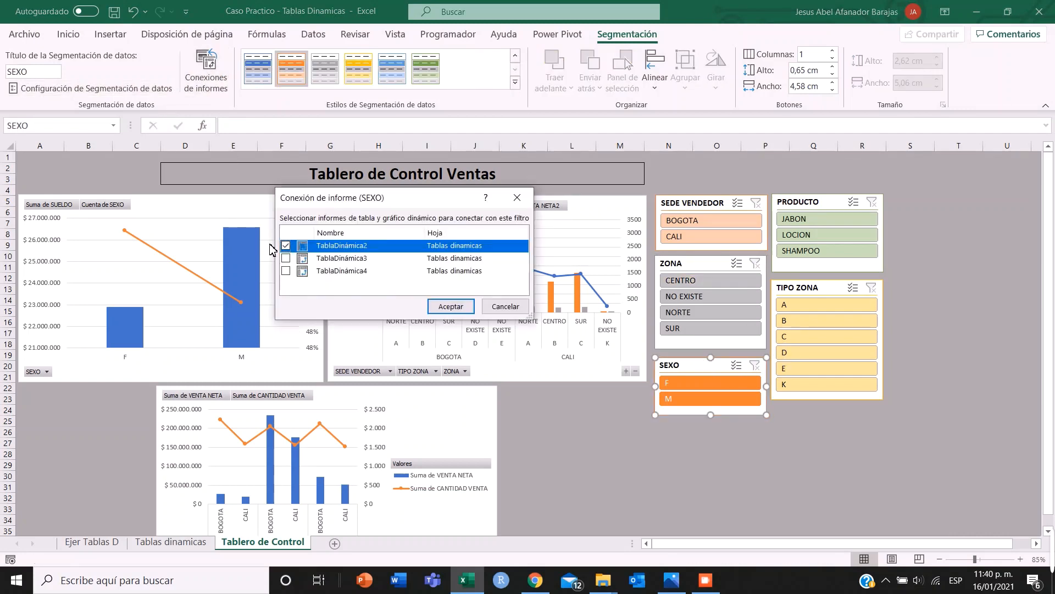
pyautogui.click(286, 258)
pyautogui.click(285, 272)
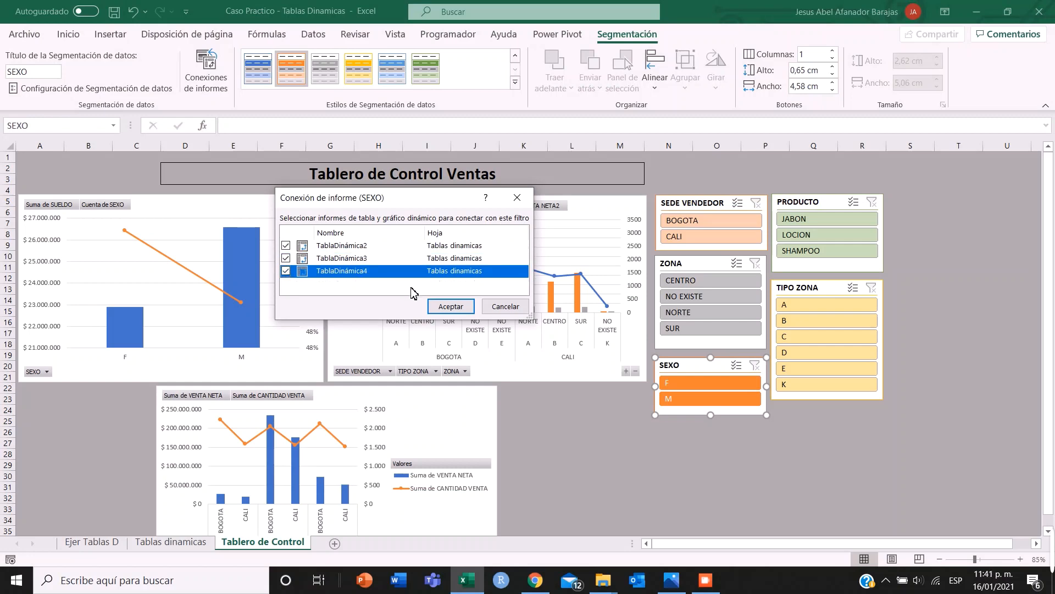
pyautogui.click(444, 305)
# Add TablaDinámica3 and TablaDinámica4 to the TIPO ZONA slicer's report connections and deselect the slicer
pyautogui.click(819, 304)
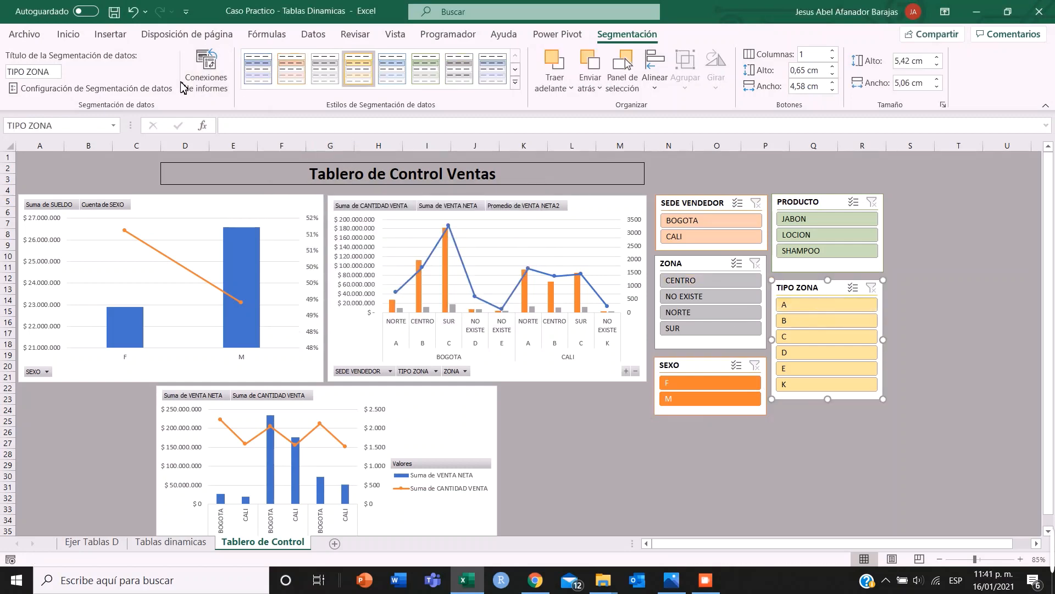
pyautogui.click(207, 73)
pyautogui.click(286, 258)
pyautogui.click(286, 271)
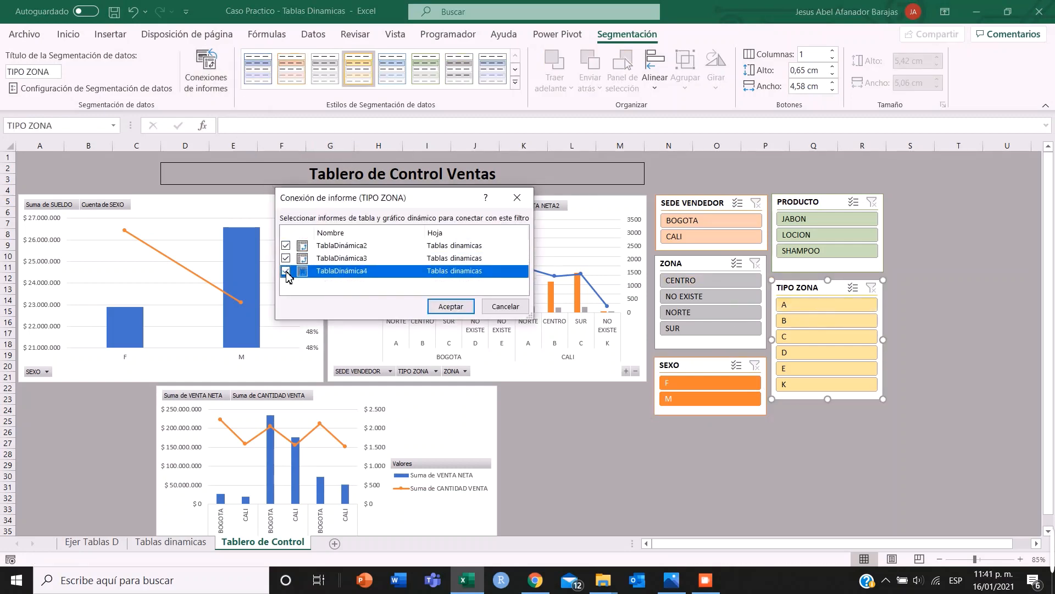
pyautogui.click(451, 306)
pyautogui.click(757, 489)
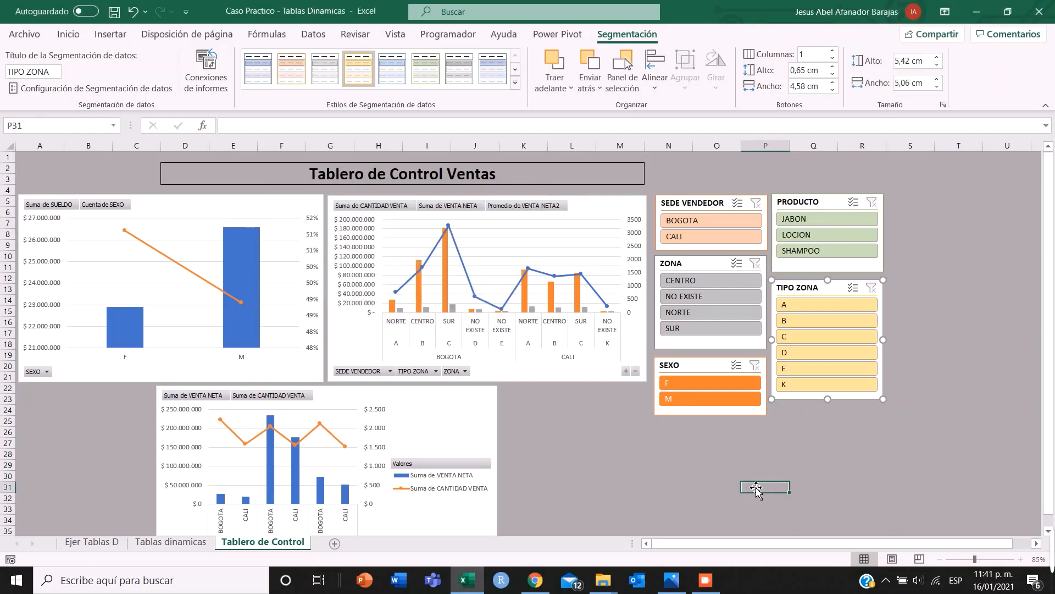
# Test the connected slicers with ZONA NO EXISTE and NORTE, then SEDE VENDEDOR BOGOTA with ZONA CENTRO and NO EXISTE
pyautogui.click(731, 297)
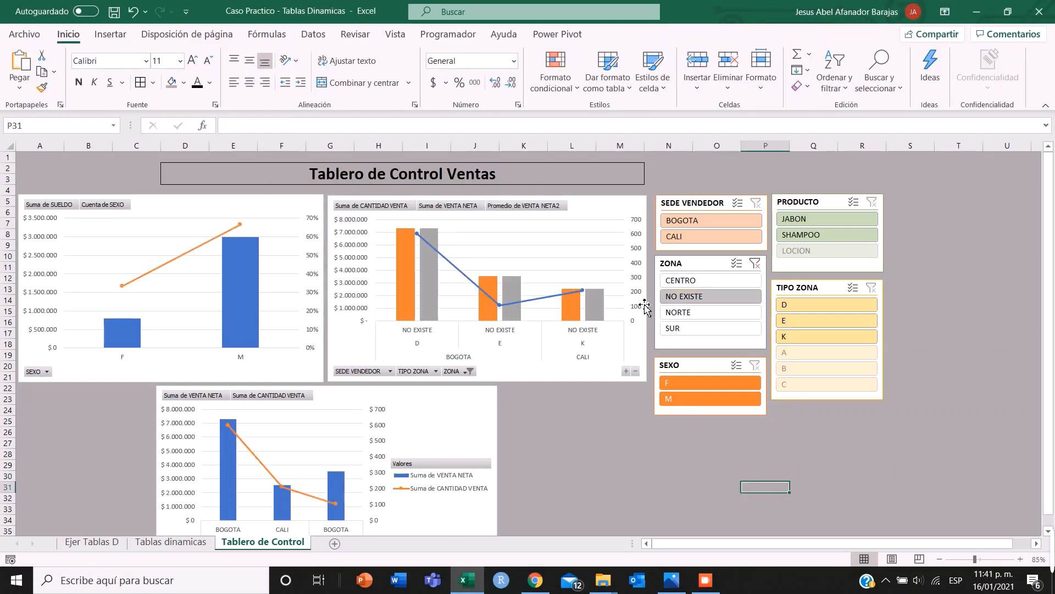
pyautogui.click(722, 314)
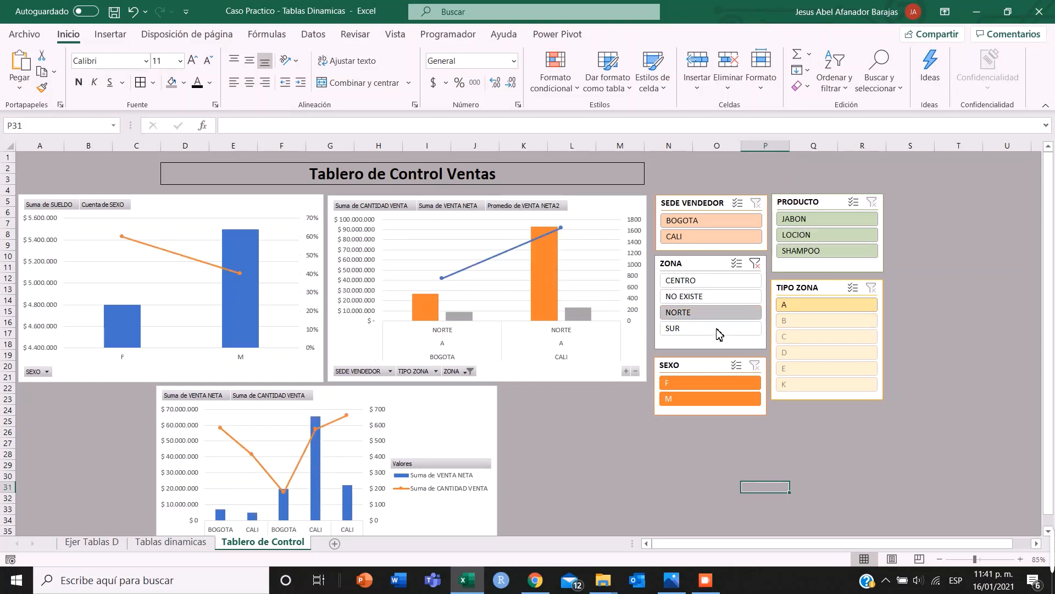
pyautogui.click(719, 225)
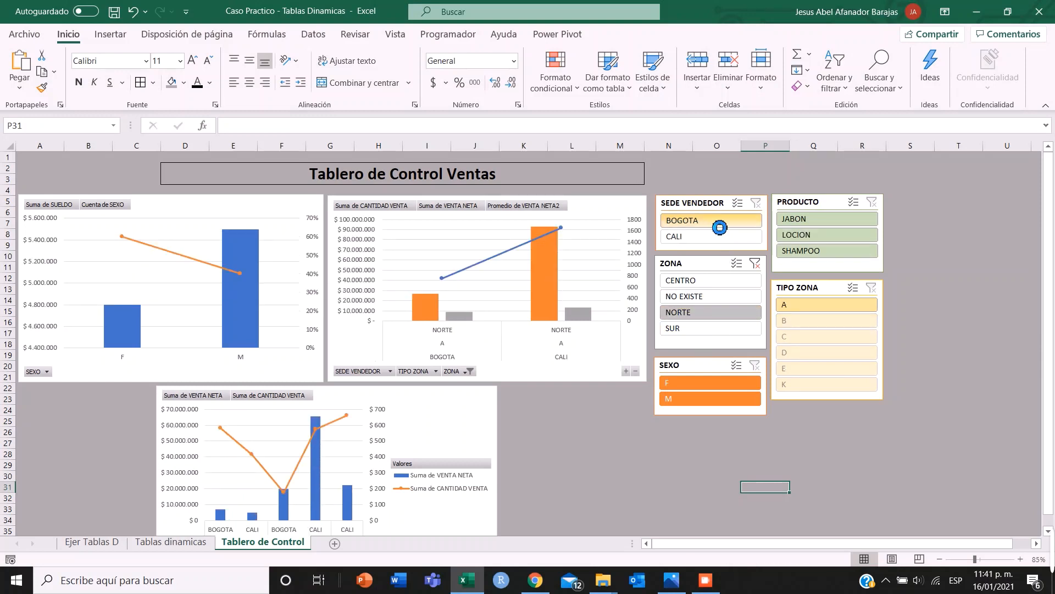
pyautogui.click(710, 283)
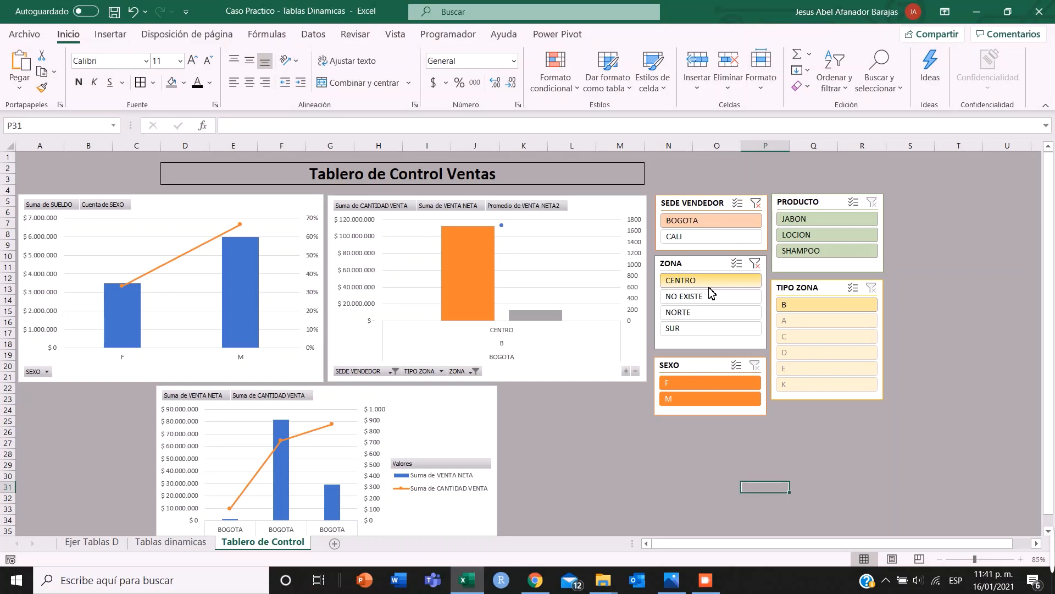
pyautogui.click(710, 296)
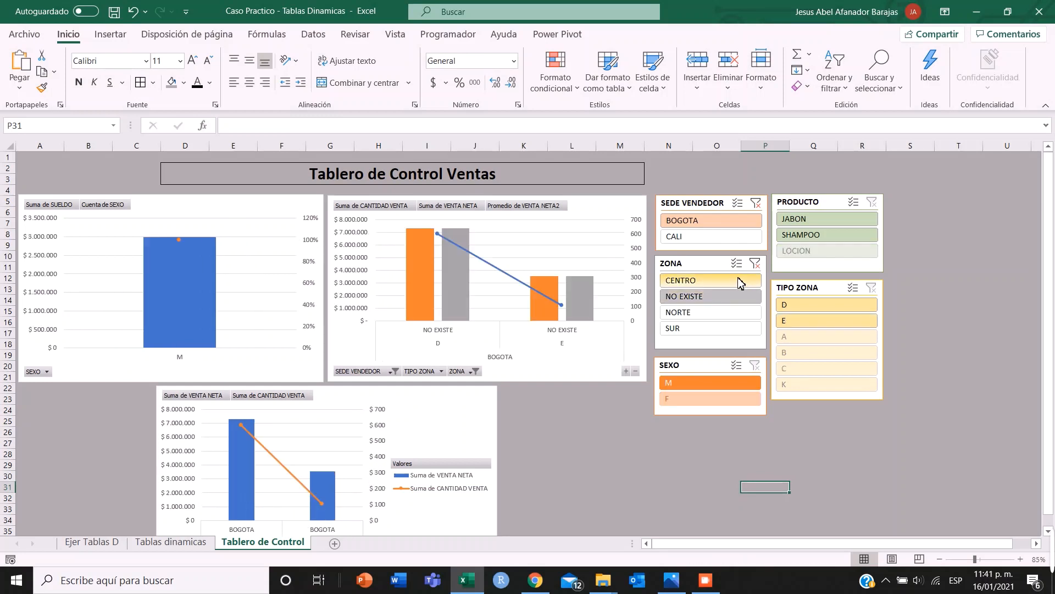
# Turn on multi-select in the ZONA slicer and add CENTRO and NORTE to the filter
pyautogui.click(736, 263)
pyautogui.click(724, 280)
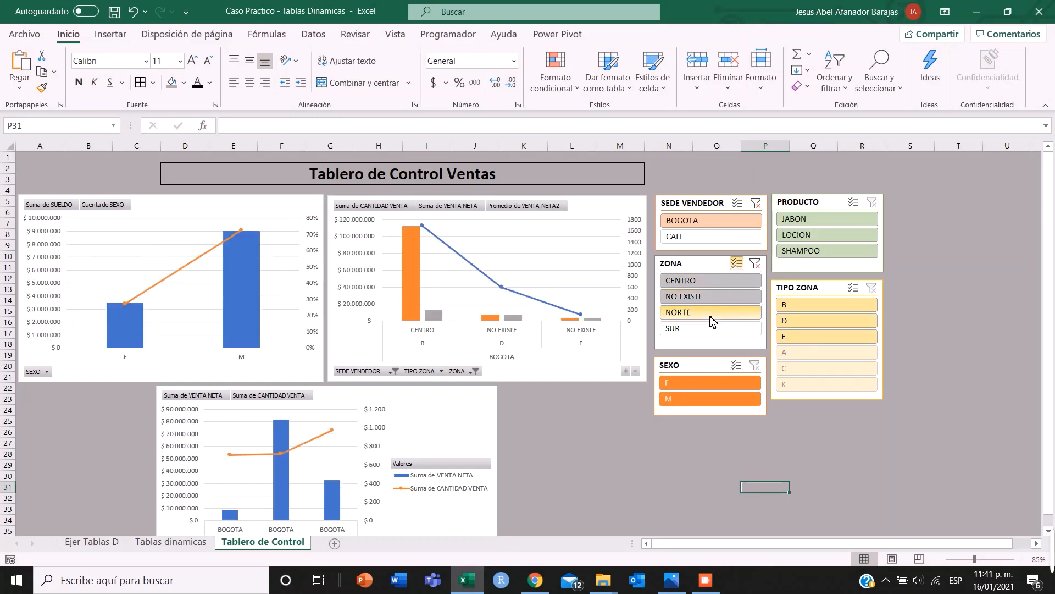
pyautogui.click(713, 312)
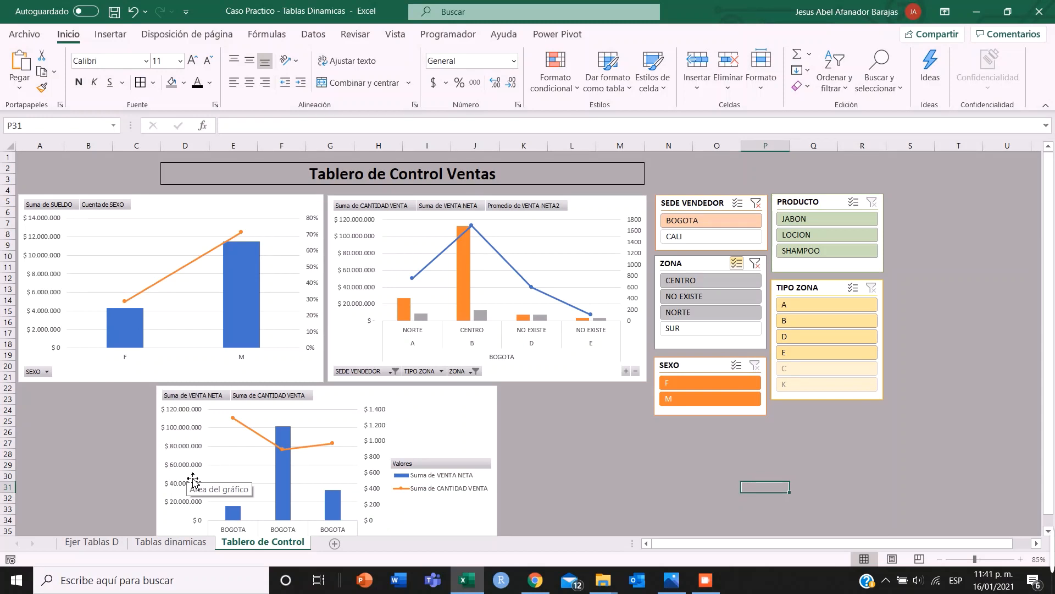
# Review the source data on the Ejer Tablas D sheet and return to the Tablero de Control sheet
pyautogui.click(92, 541)
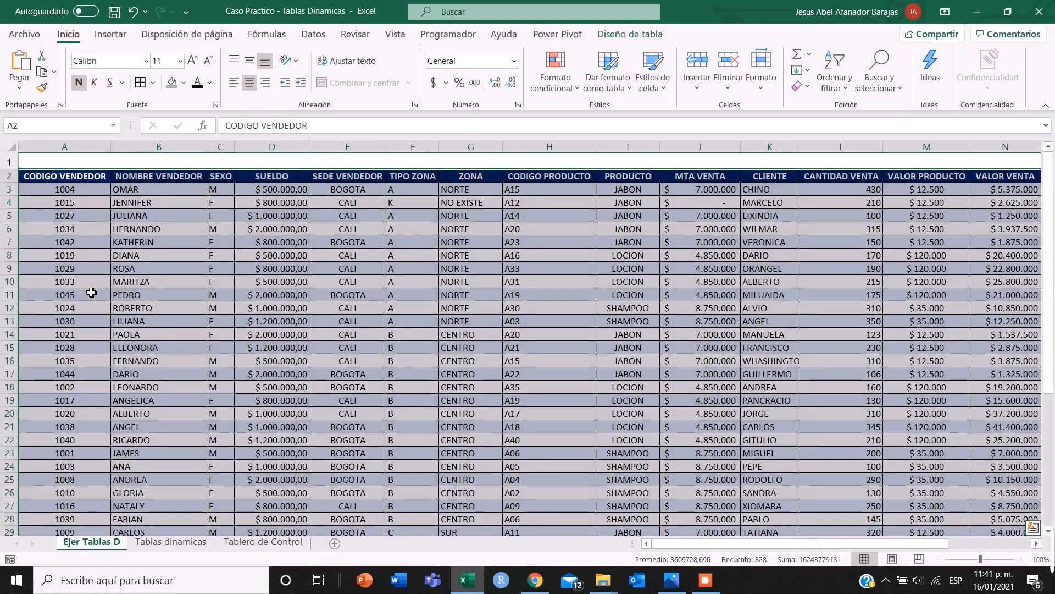
pyautogui.click(264, 543)
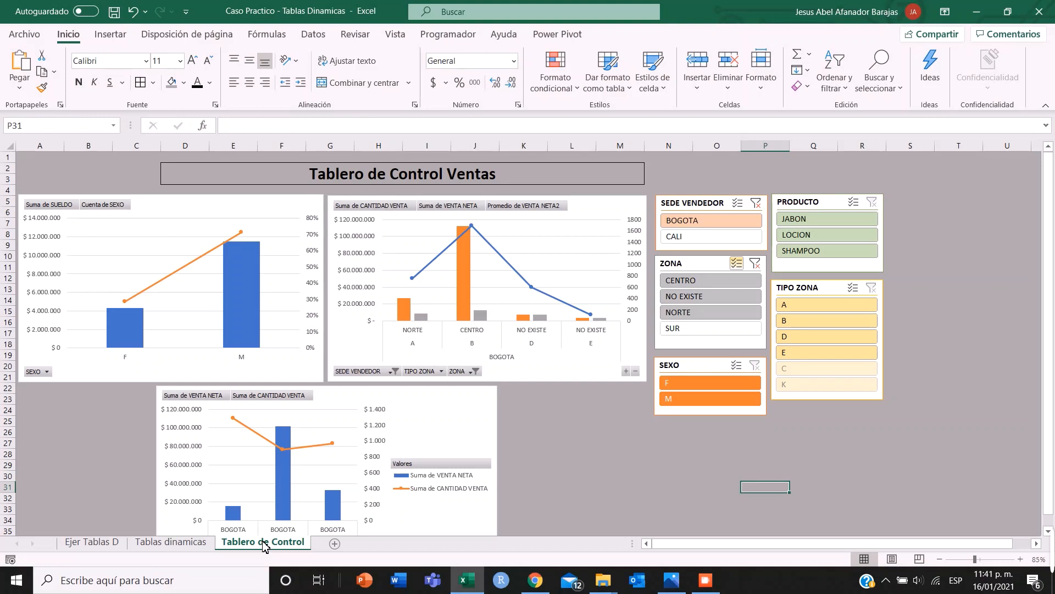
pyautogui.click(567, 416)
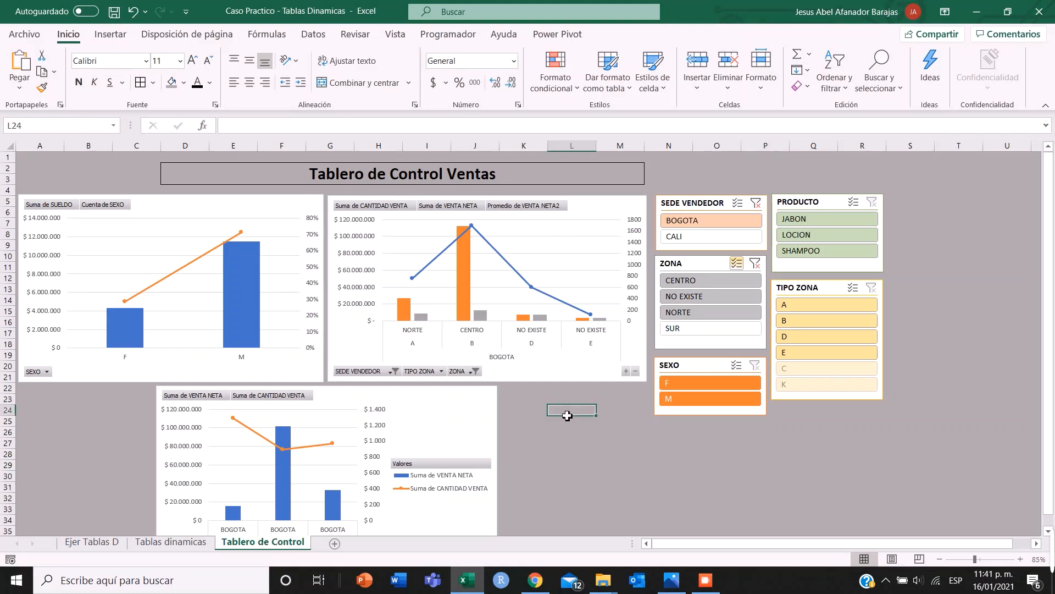